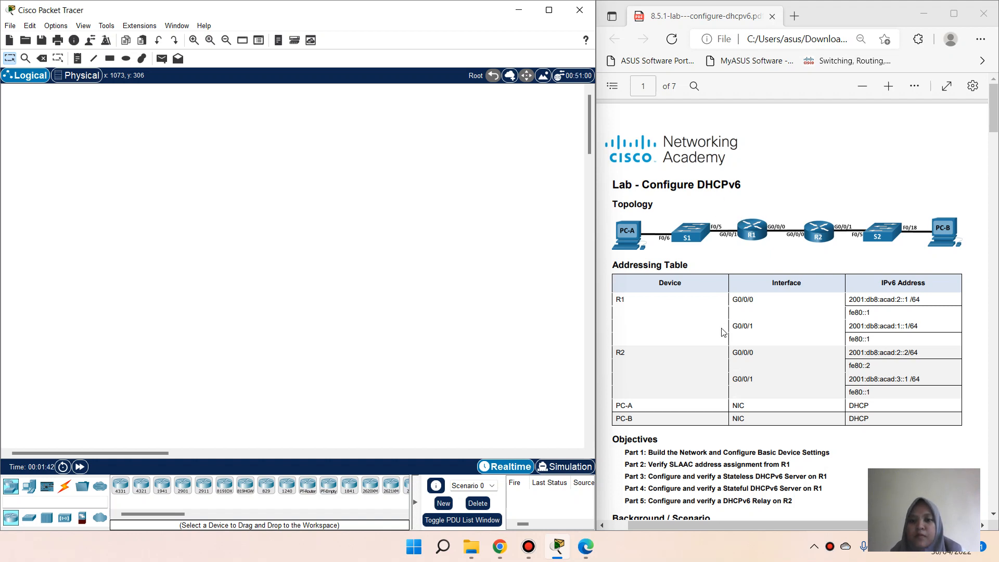
Step: Place two ISR4321 routers side by side on the empty workspace
scroll(722, 332, "down", 1)
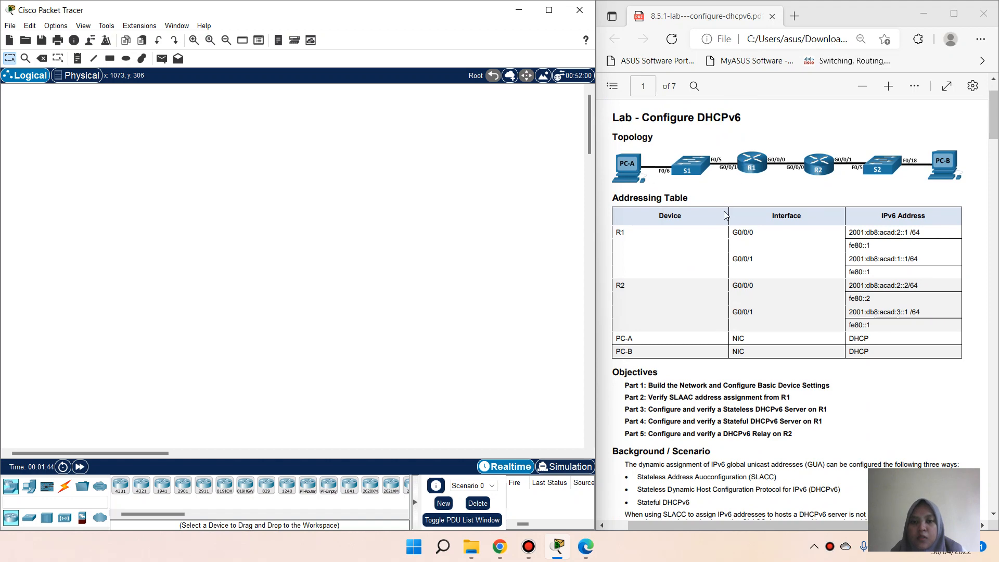
scroll(701, 320, "down", 2)
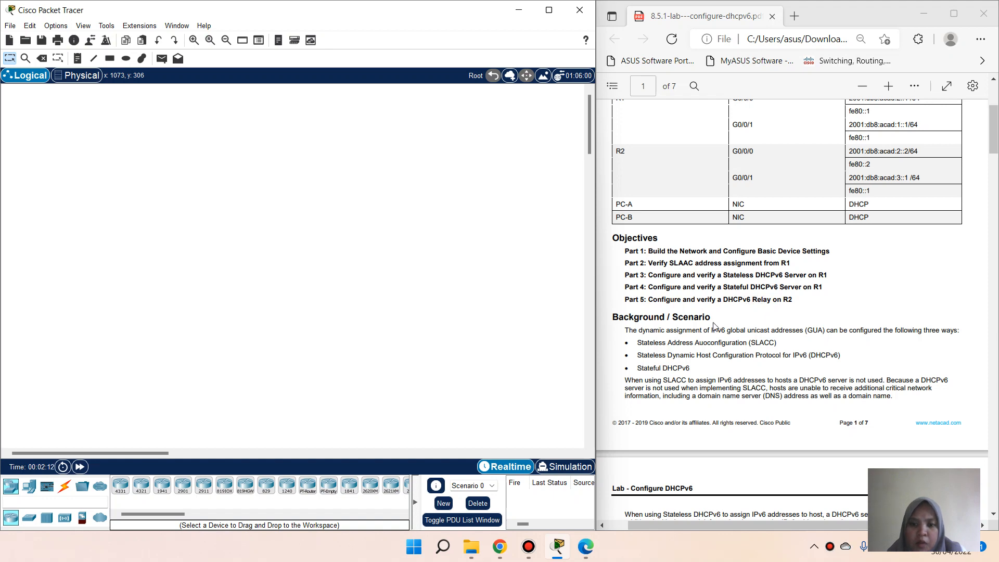
scroll(704, 323, "down", 8)
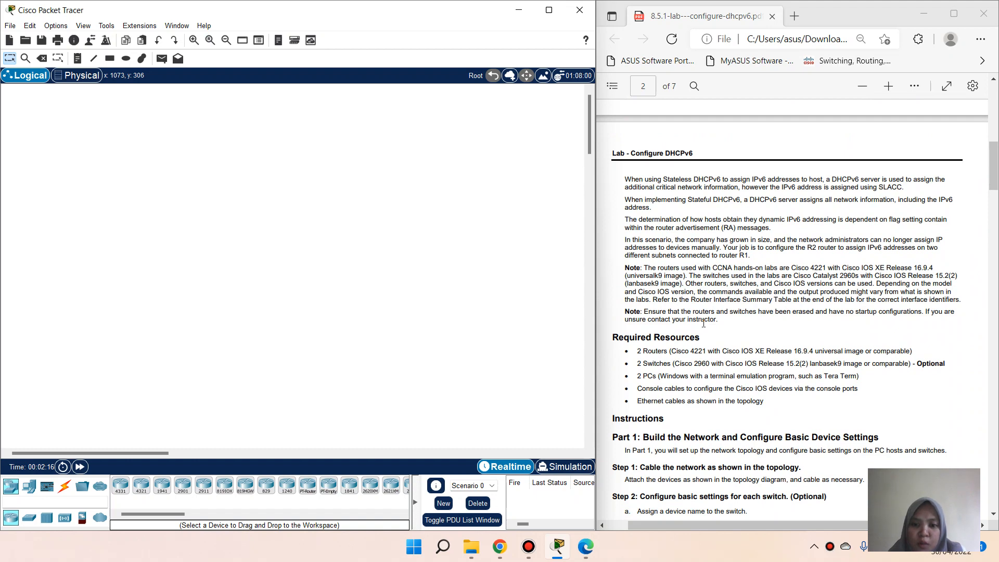
scroll(674, 364, "up", 10)
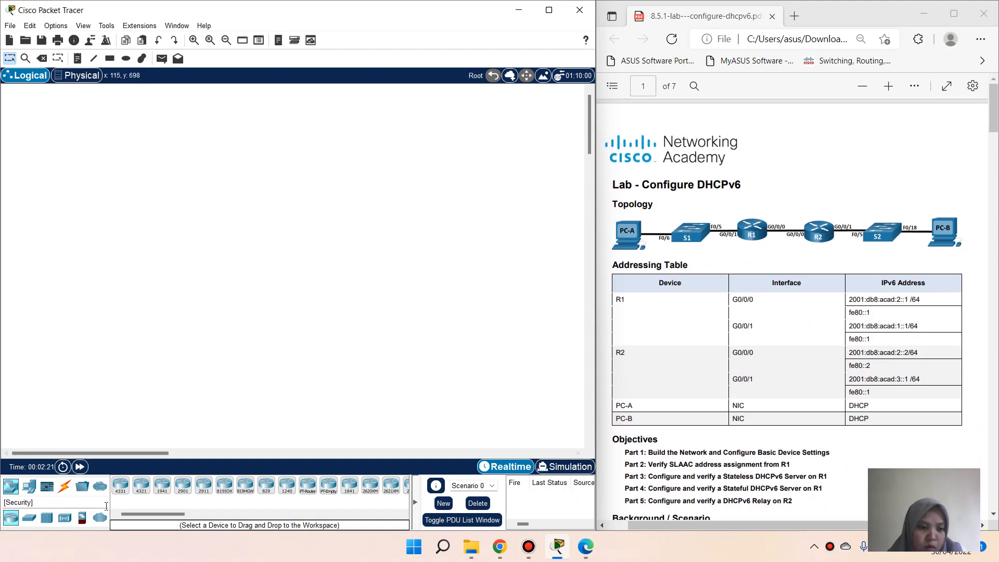
left_click_drag(141, 486, 180, 250)
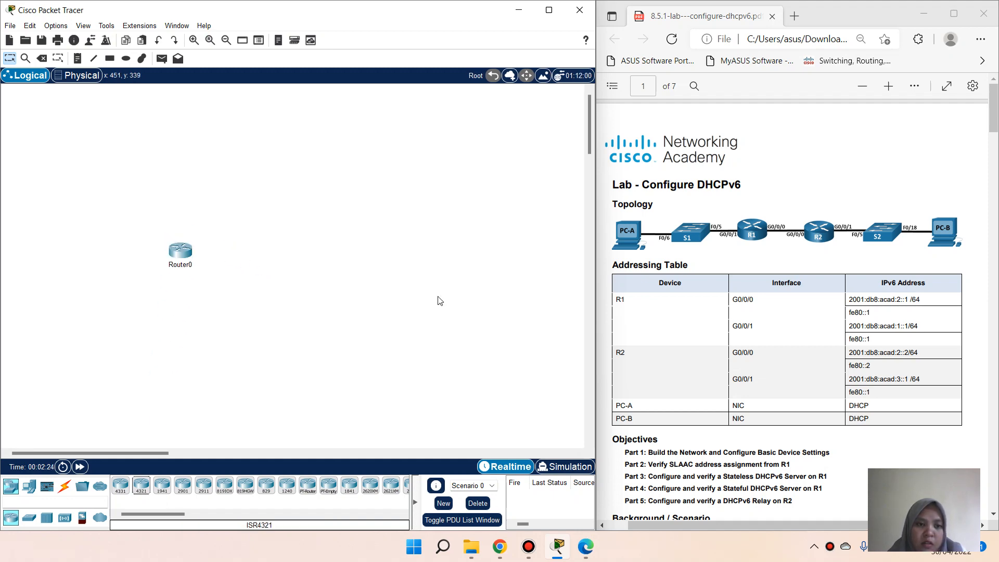
scroll(758, 295, "down", 1)
scroll(758, 295, "down", 10)
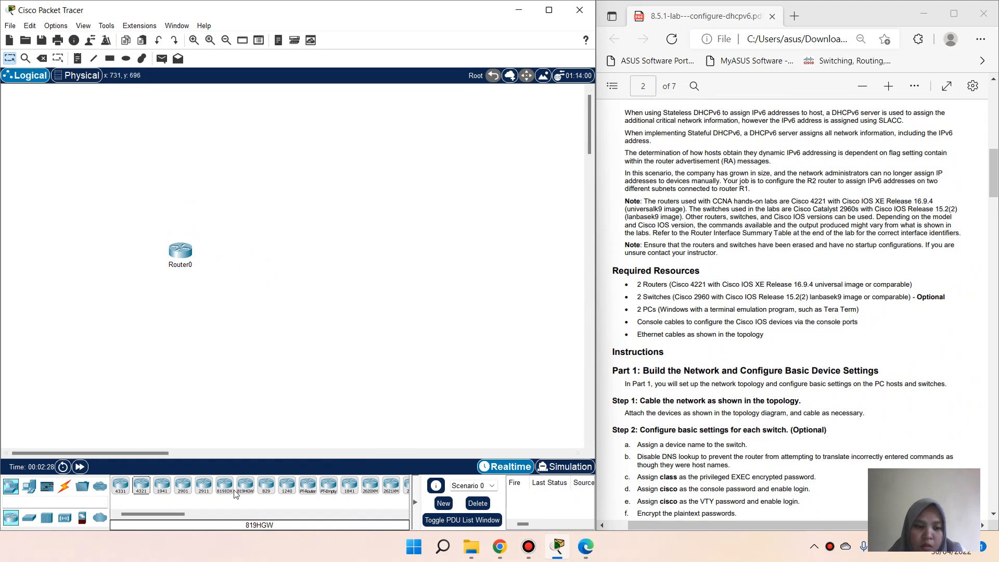
left_click_drag(141, 492, 300, 263)
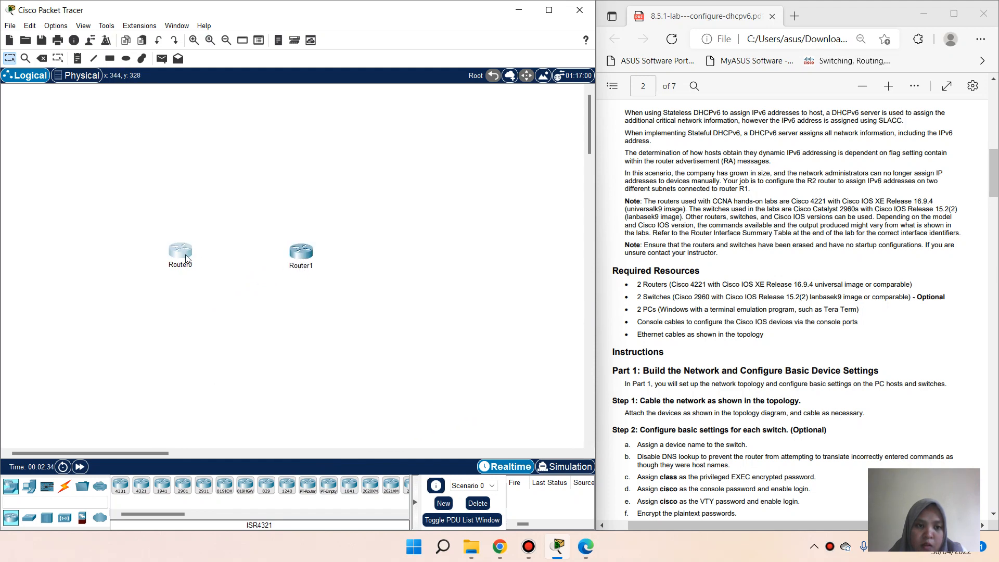
left_click_drag(179, 257, 203, 257)
Step: Rename the routers R1 and R2
left_click(205, 264)
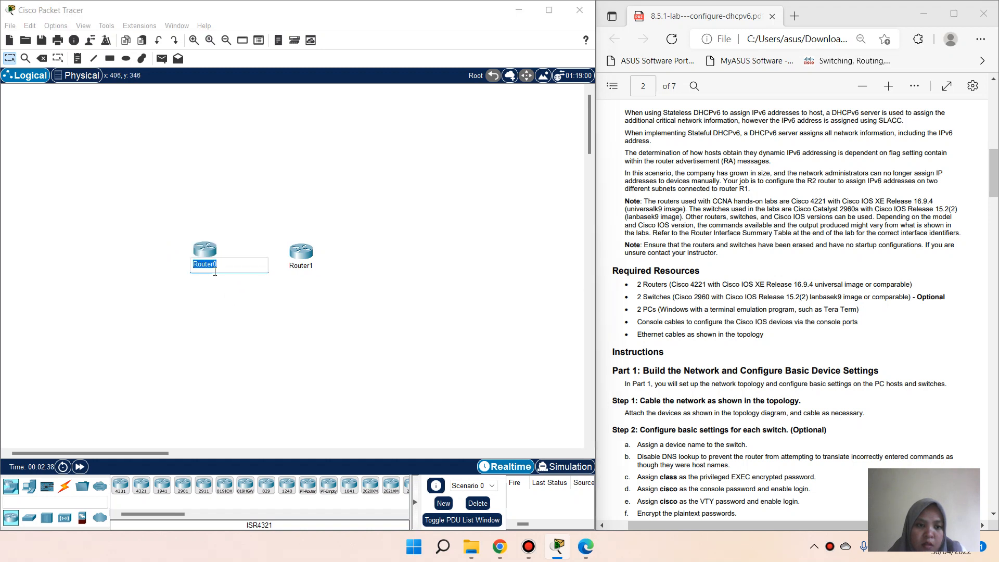
type("R1")
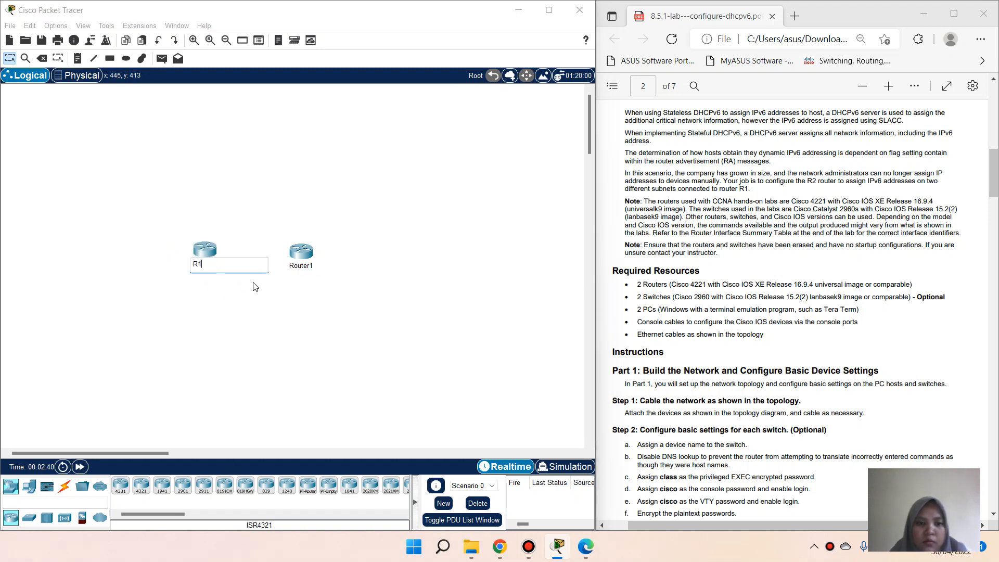
left_click(307, 267)
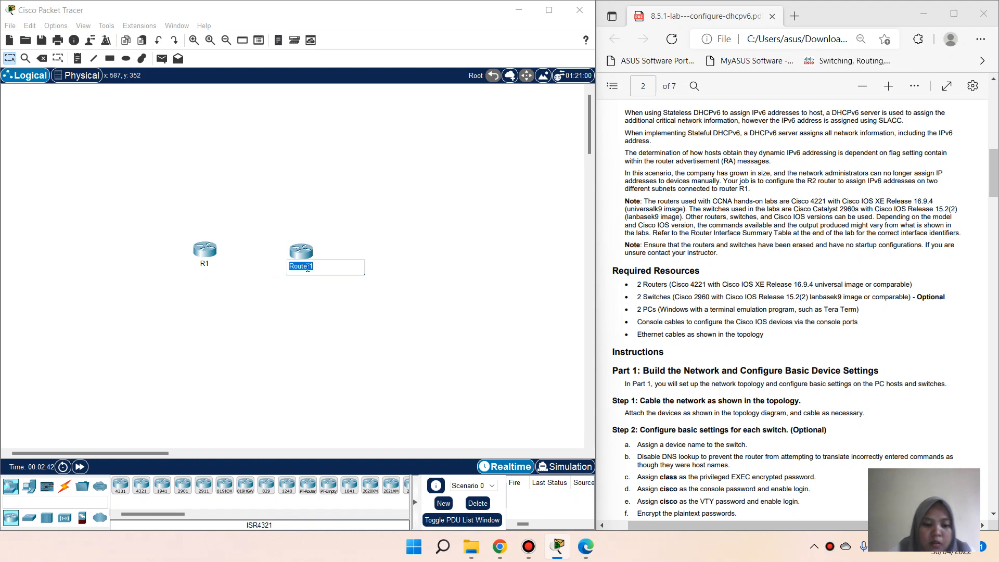
type("R2")
key("Return")
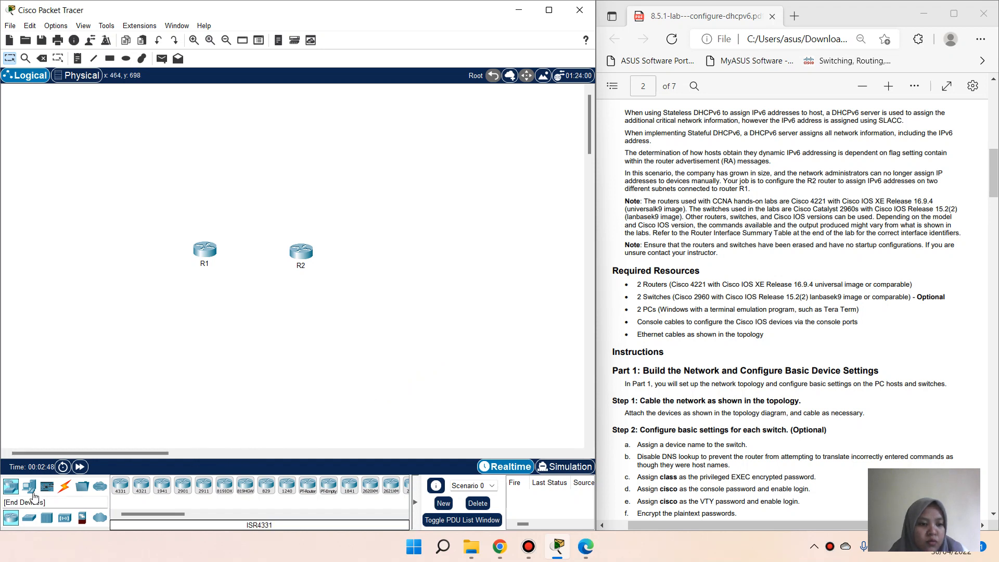
Step: Place two 2960 switches, one left of R1 and one right of R2
left_click(30, 517)
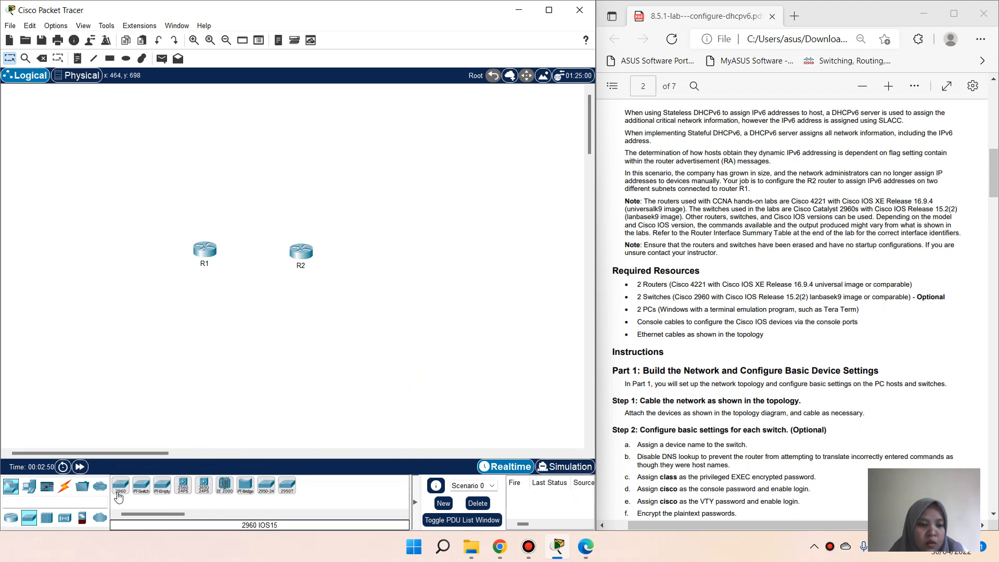
left_click(119, 492)
left_click(100, 259)
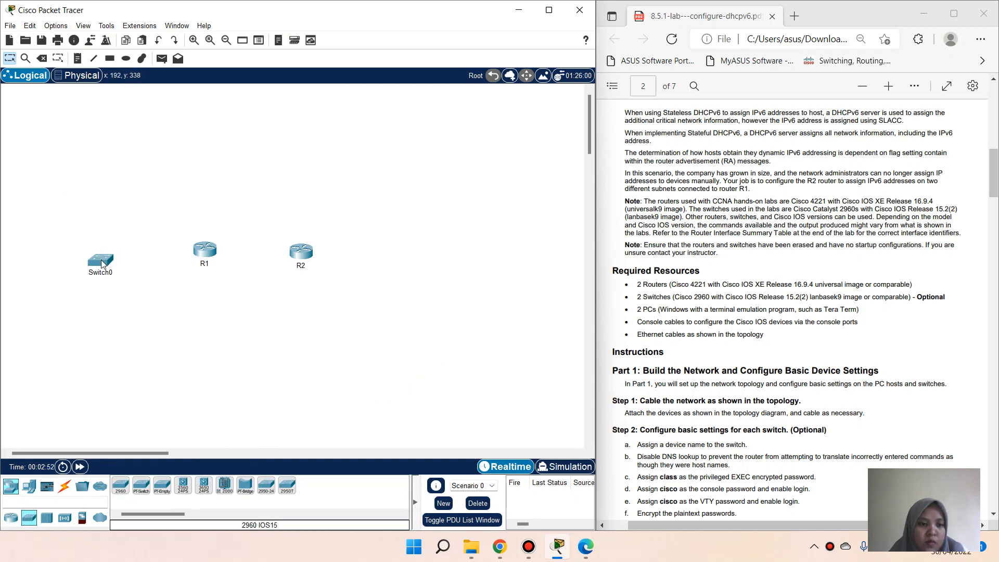
left_click(369, 256)
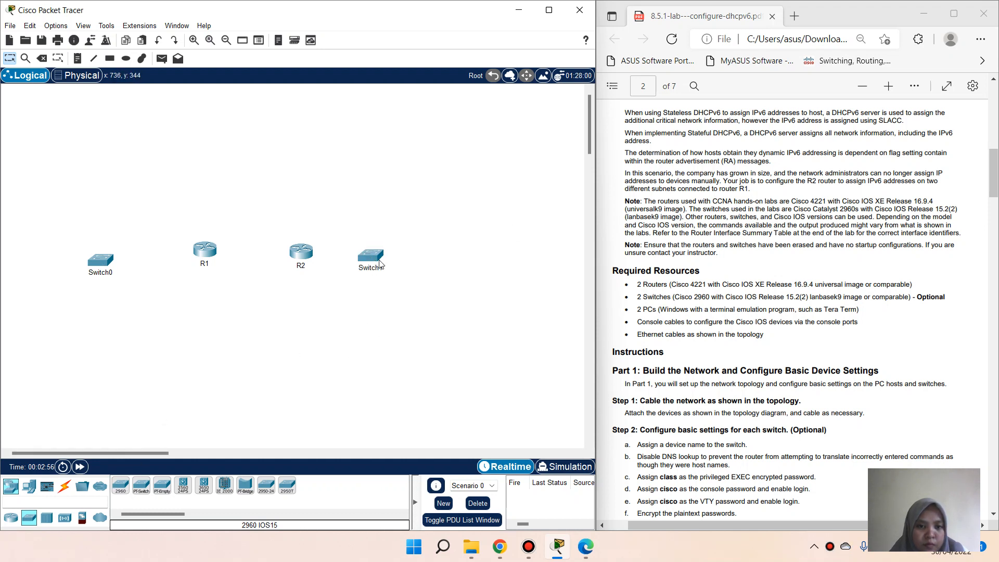
left_click_drag(367, 260, 377, 260)
left_click(363, 307)
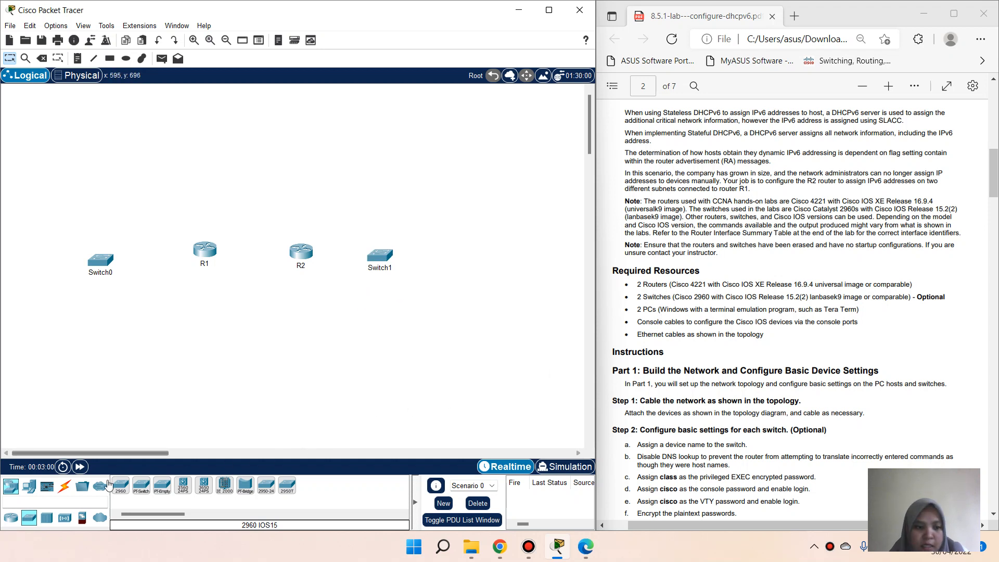
Step: Place two PCs, one at the far left and one right of Switch1
left_click(28, 487)
left_click(122, 486)
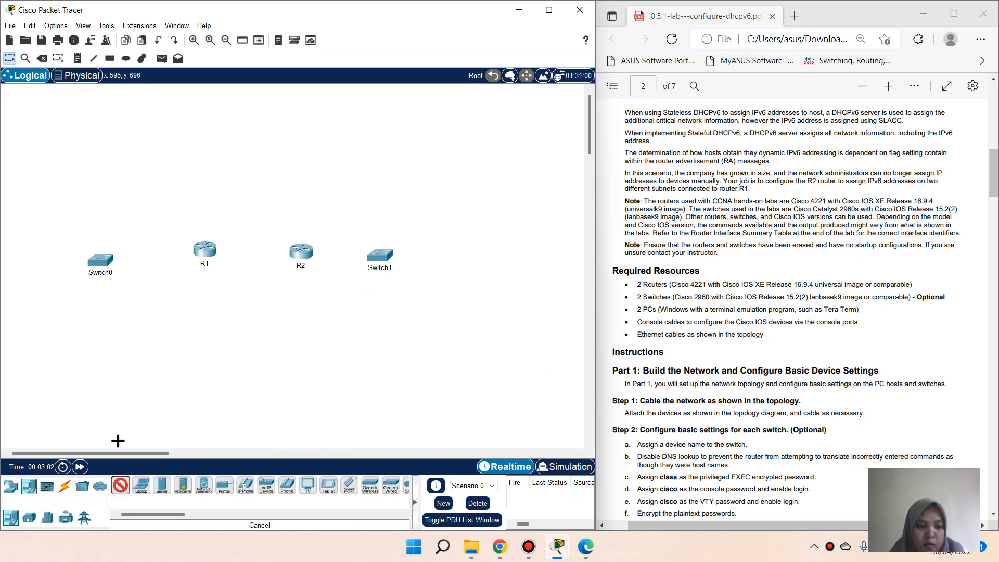
left_click(27, 264)
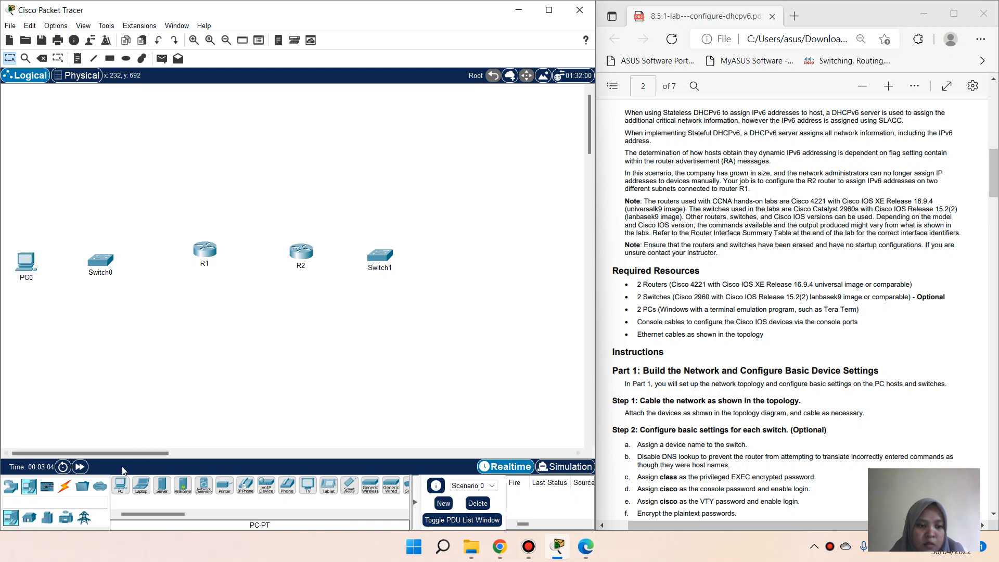
left_click(121, 485)
left_click(481, 254)
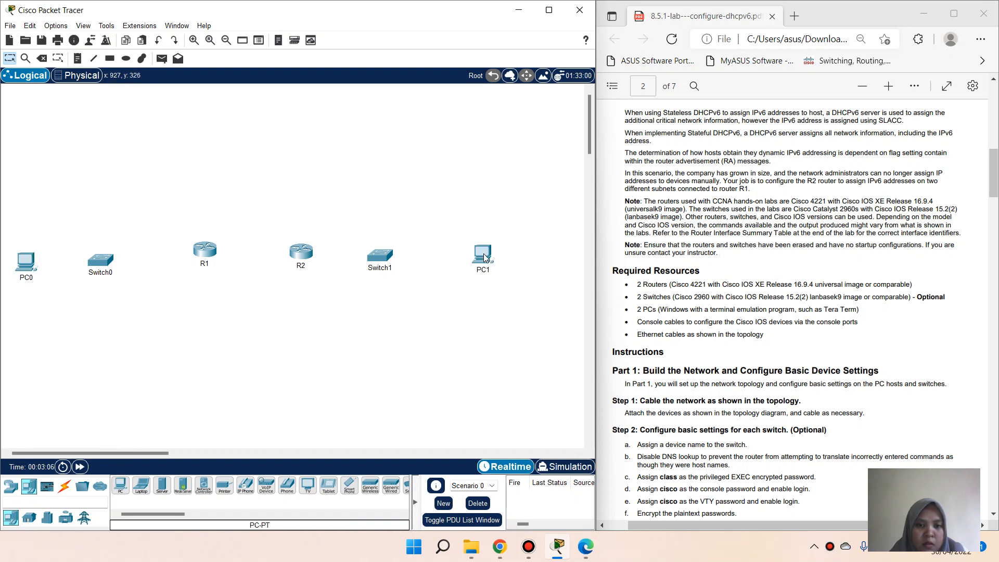
Step: Arrange PC0, Switch0, R1, R2, Switch1 and PC1 into an evenly spaced row
left_click_drag(102, 268, 117, 260)
left_click_drag(381, 274, 388, 269)
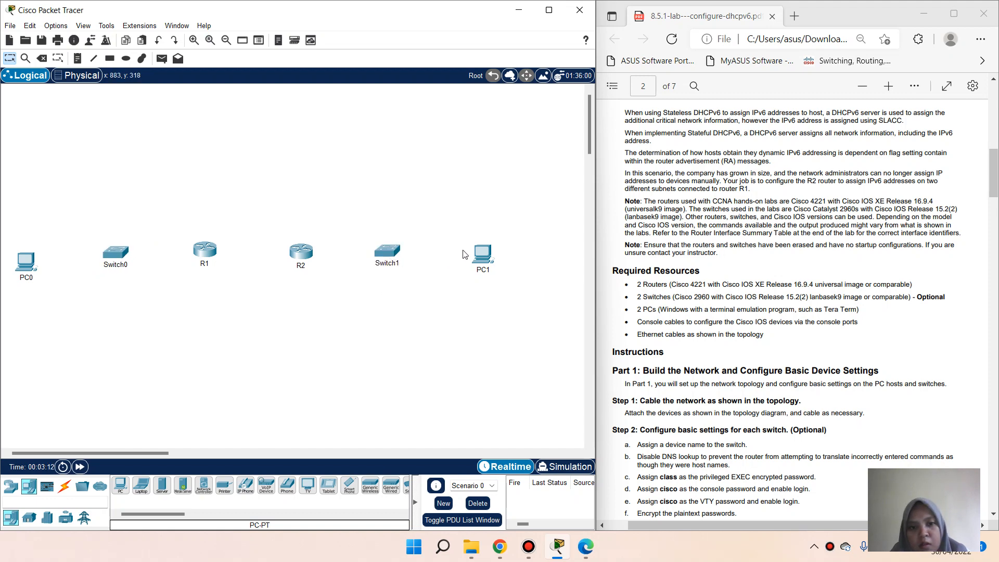
left_click_drag(483, 266, 489, 255)
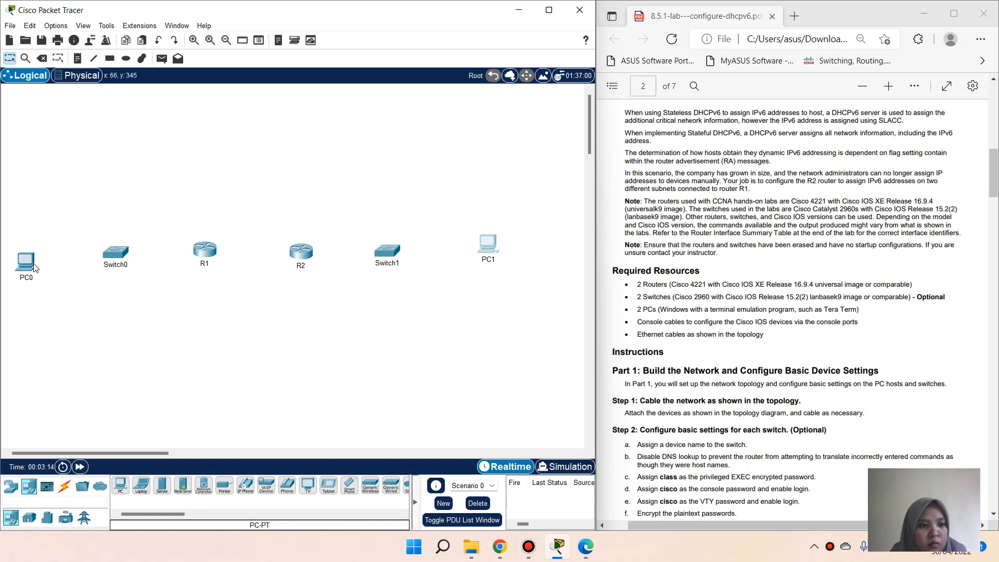
left_click_drag(32, 263, 34, 253)
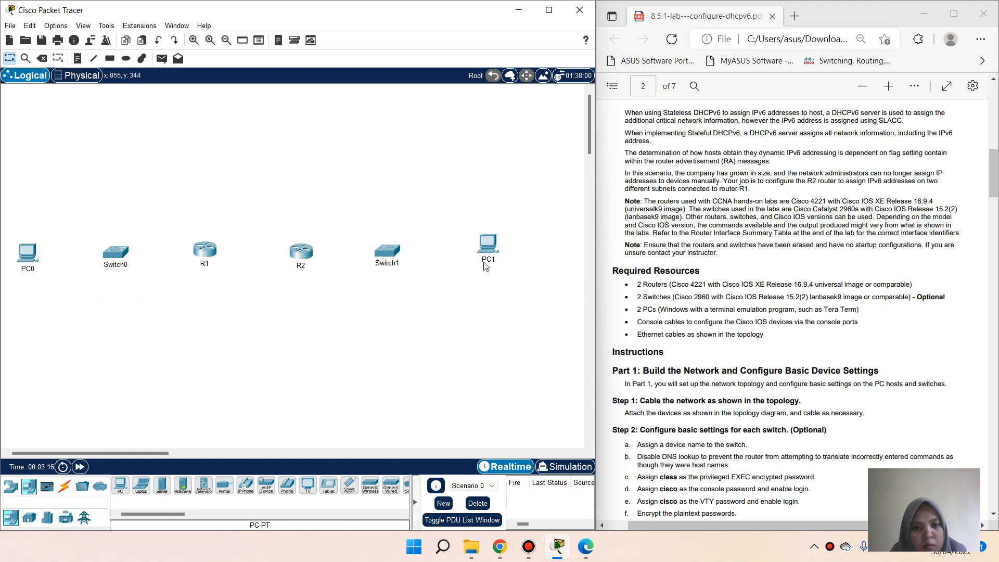
left_click_drag(489, 250, 534, 254)
left_click_drag(386, 253, 424, 254)
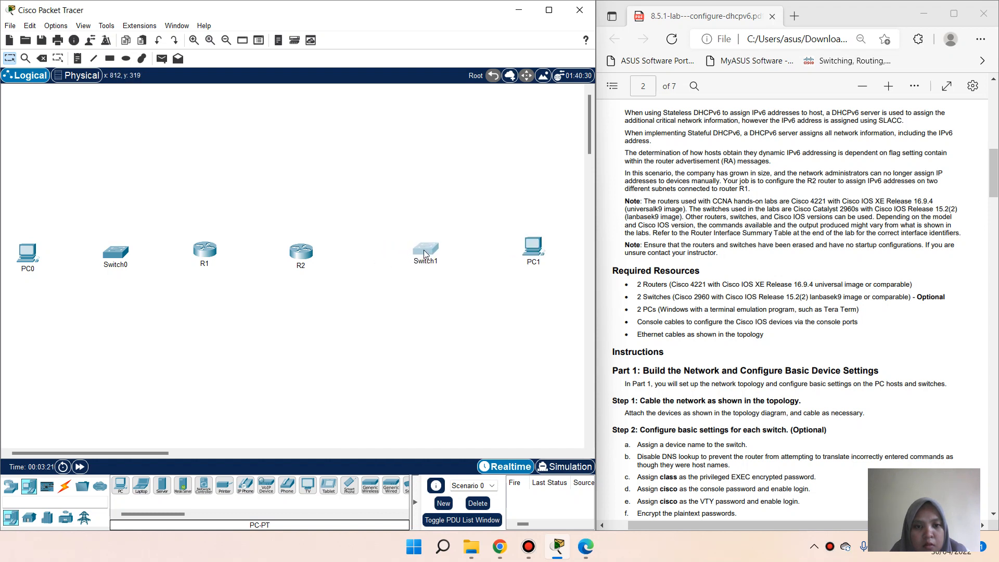
left_click(358, 292)
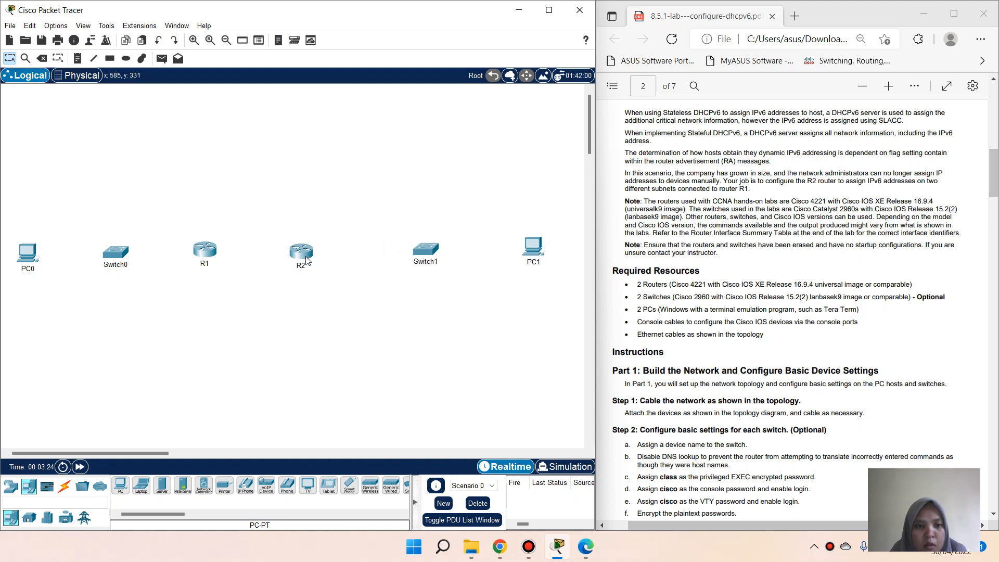
left_click_drag(307, 260, 320, 259)
left_click(283, 281)
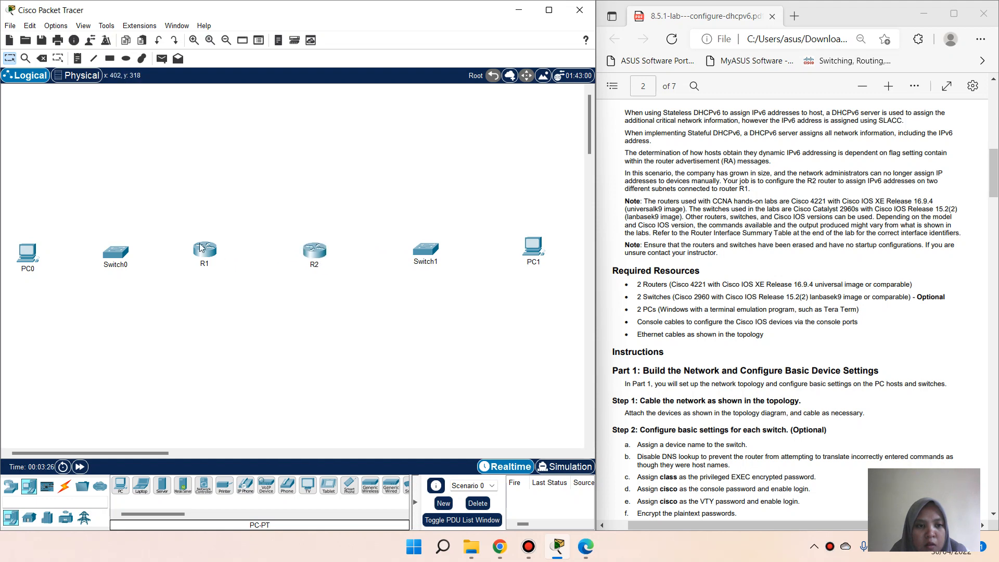
left_click_drag(202, 251, 214, 257)
Step: Rename the switches S1 and S2
left_click(167, 287)
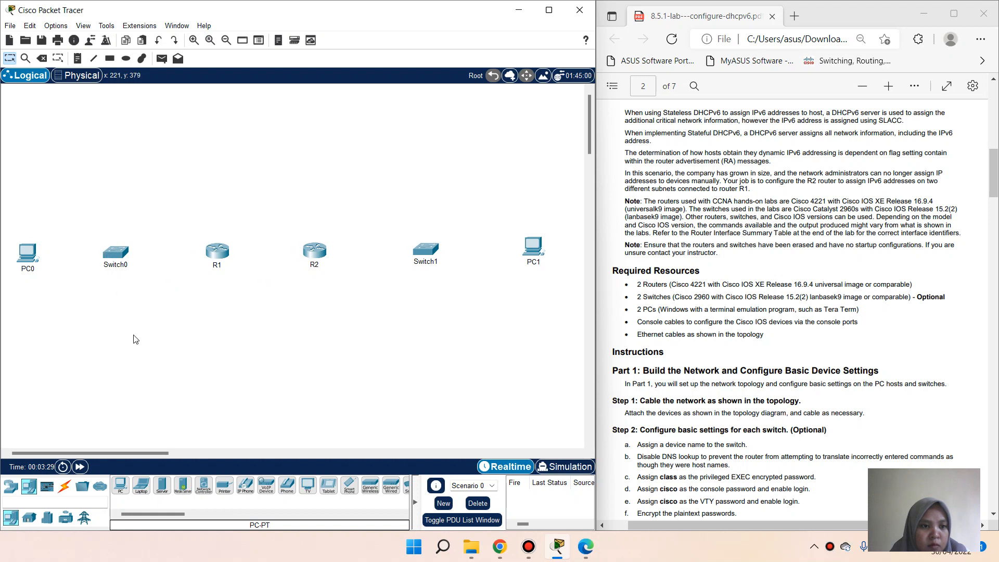
left_click(116, 266)
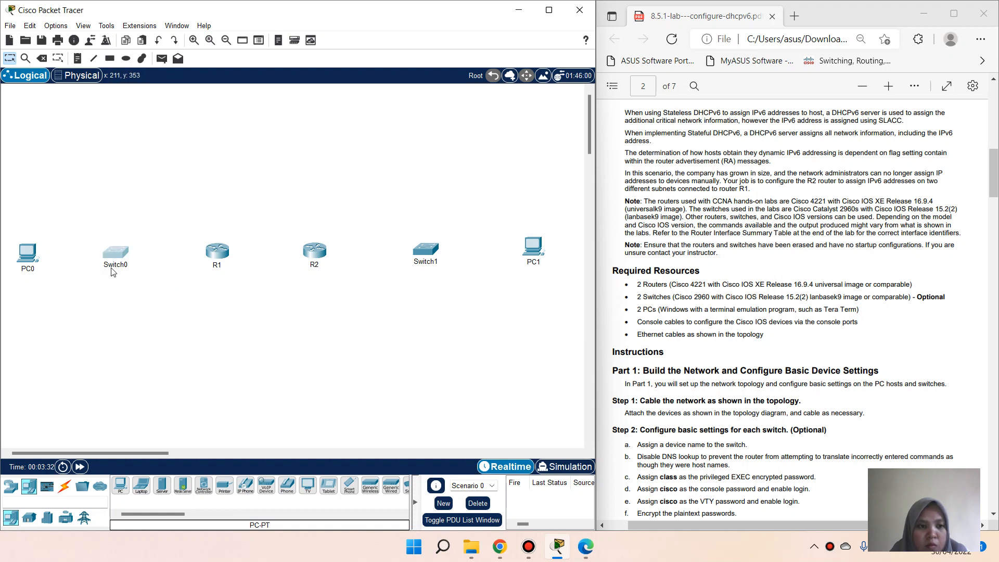
type("S1")
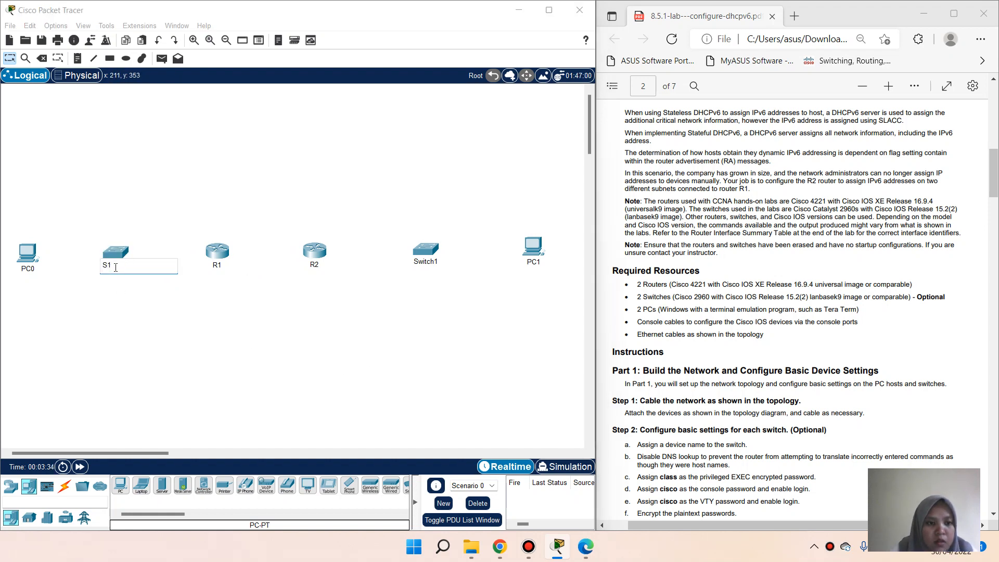
left_click(434, 262)
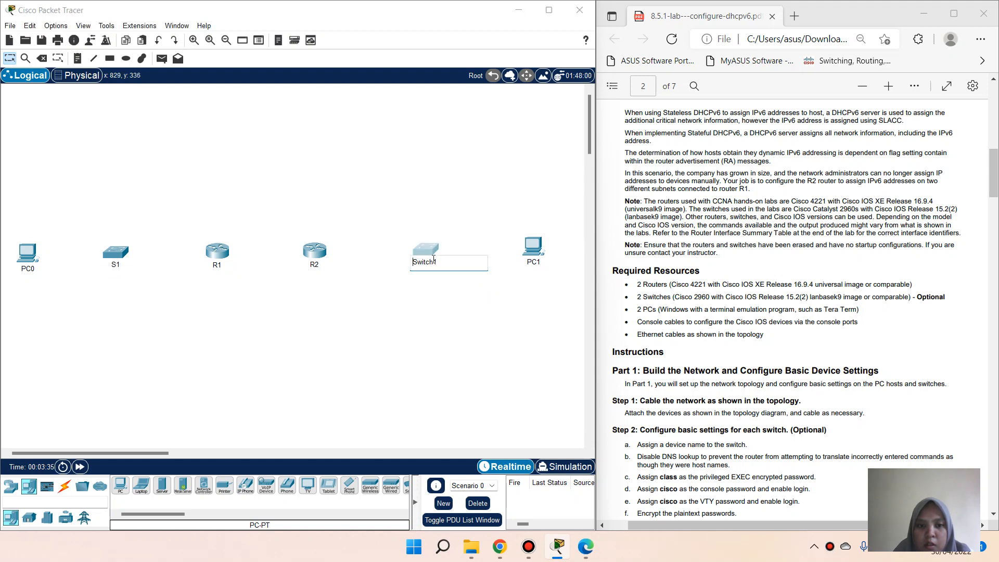
type("S2")
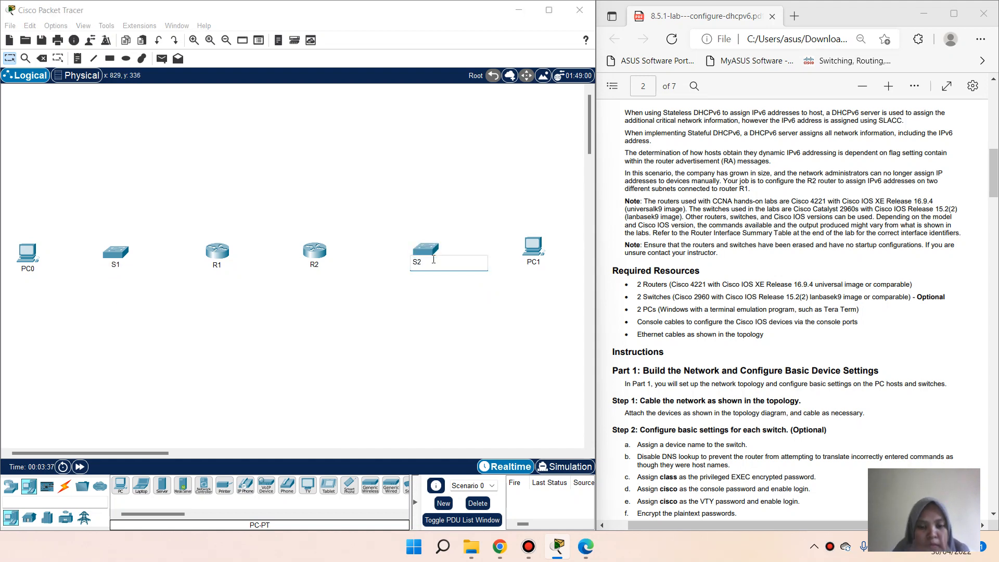
left_click(456, 338)
Step: Rename the PCs PC-A and PC-B
left_click(31, 274)
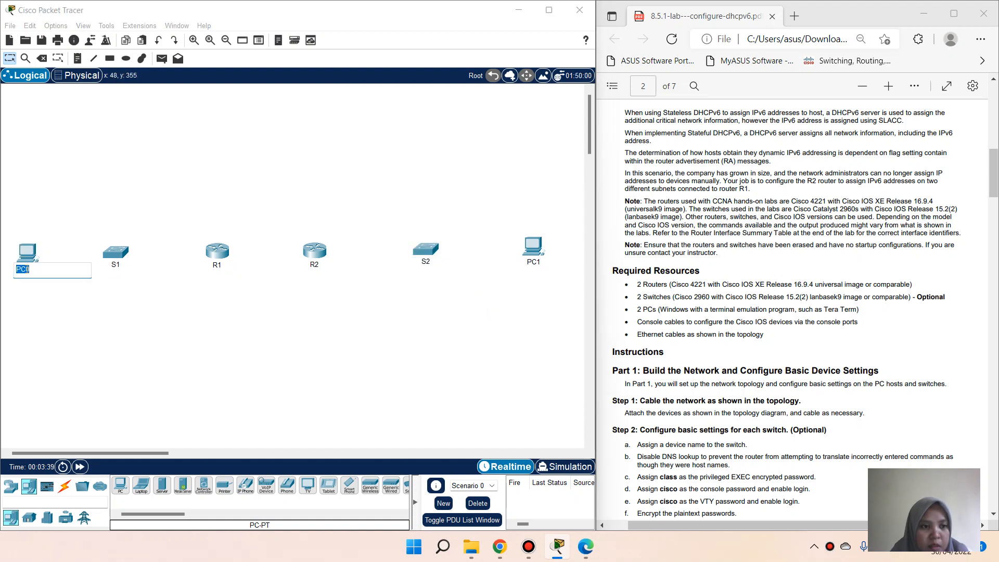
type("PC")
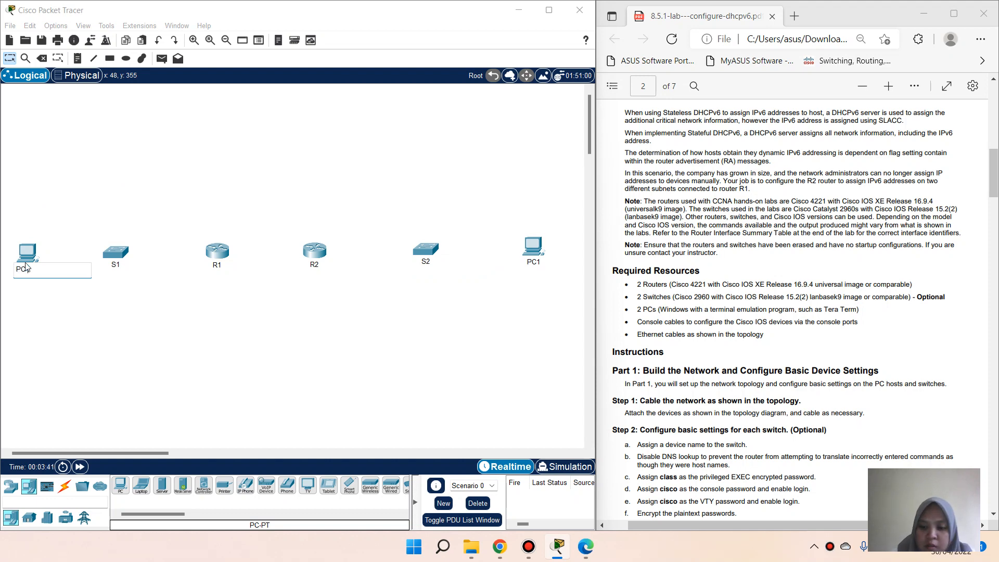
type("-A")
left_click(360, 413)
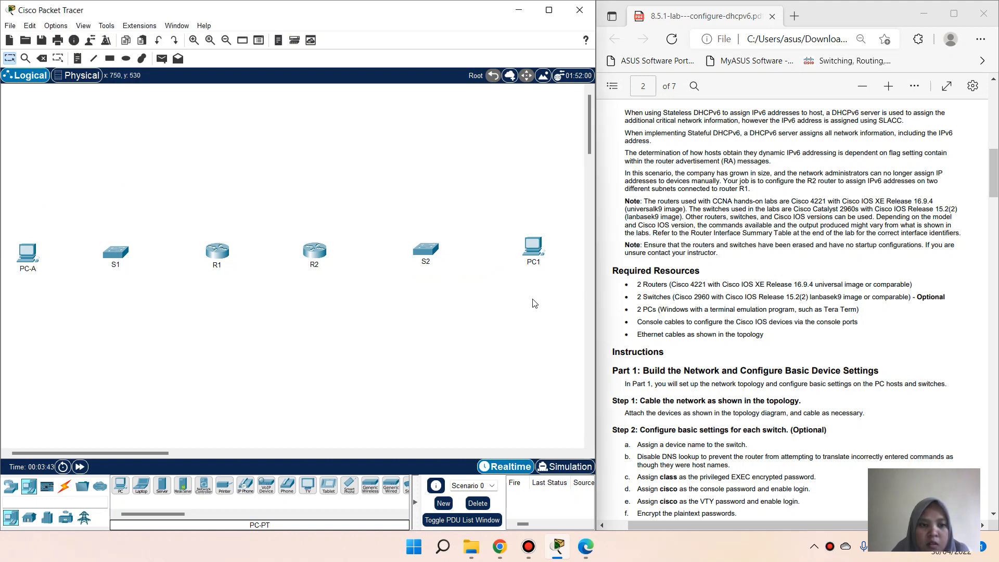
left_click(540, 263)
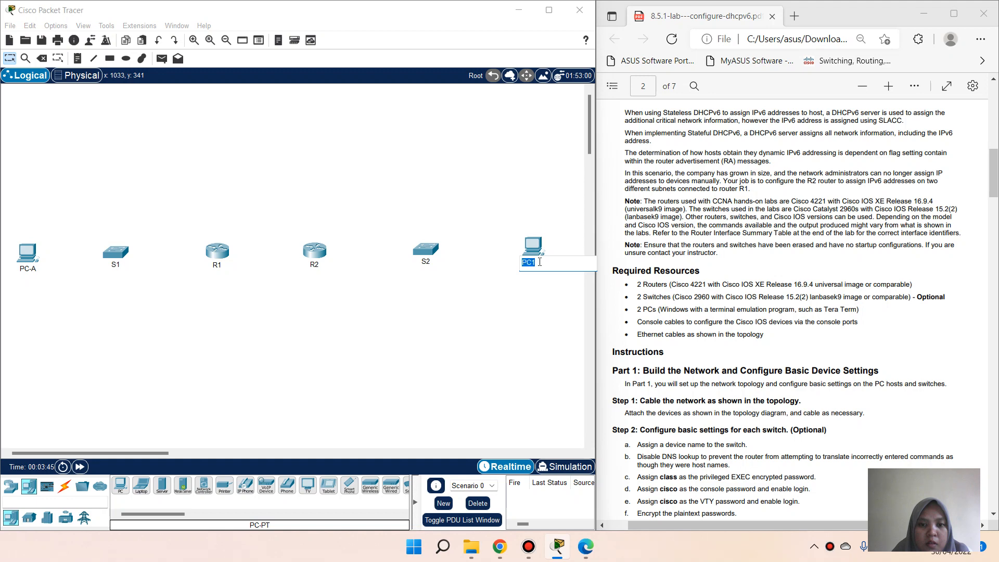
type("P")
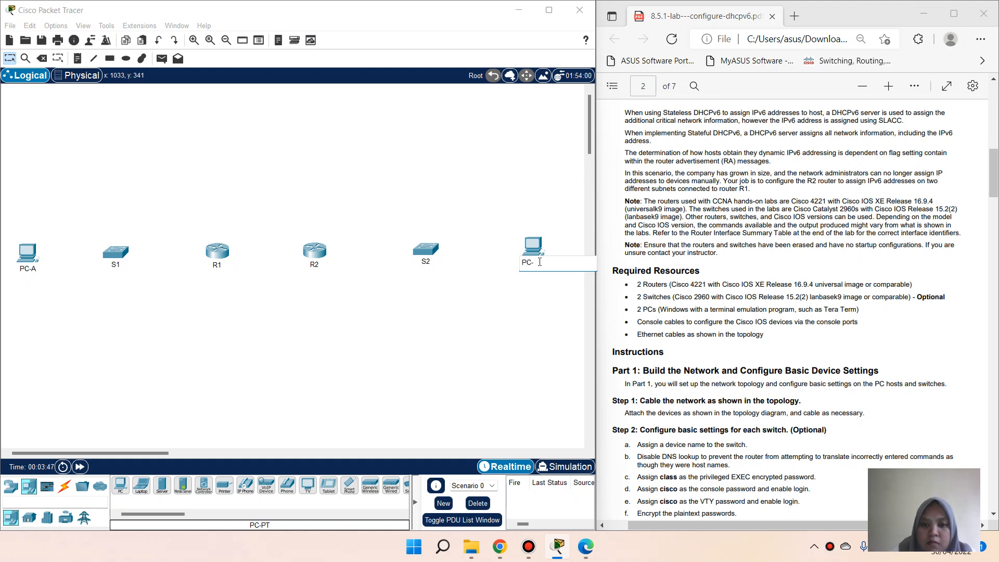
left_click(485, 303)
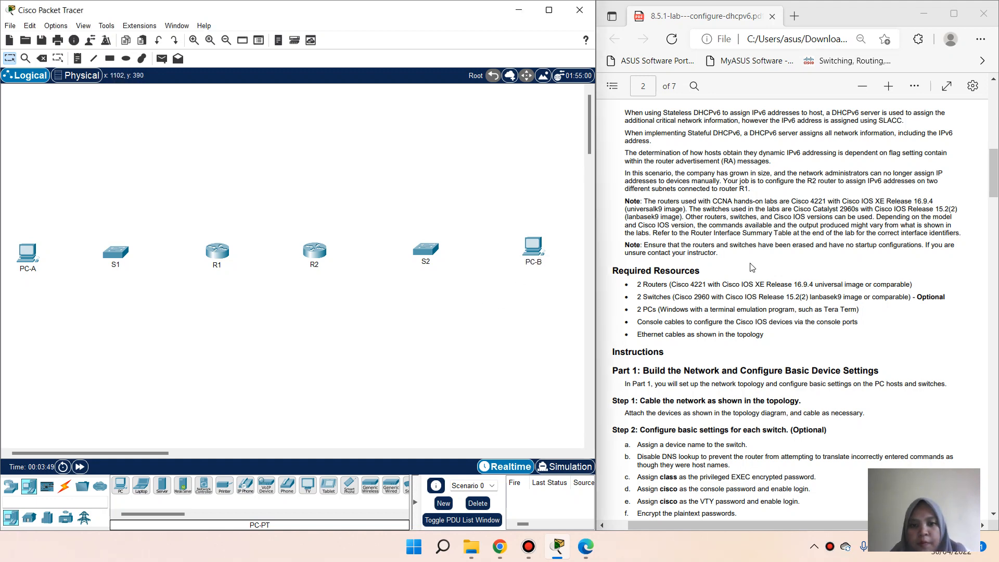
scroll(759, 266, "up", 7)
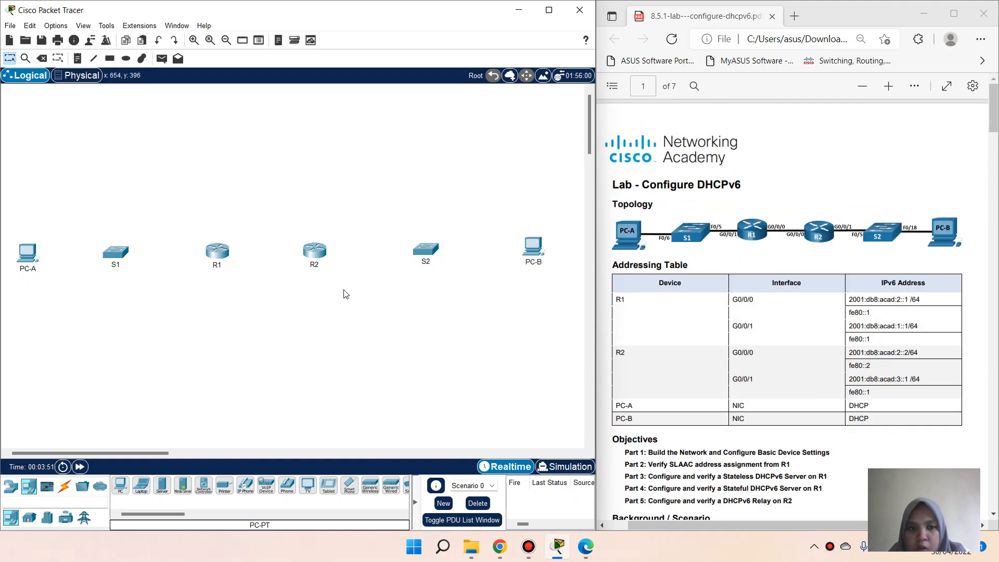
Step: Connect R1 G0/0/0 to R2 G0/0/0 with a copper straight-through cable
left_click(65, 486)
left_click(161, 490)
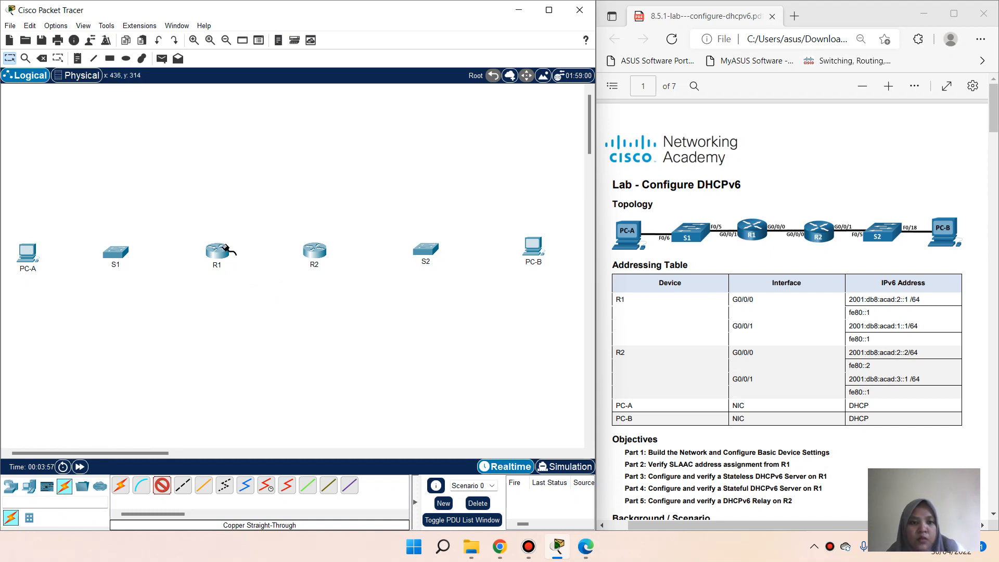
left_click(230, 260)
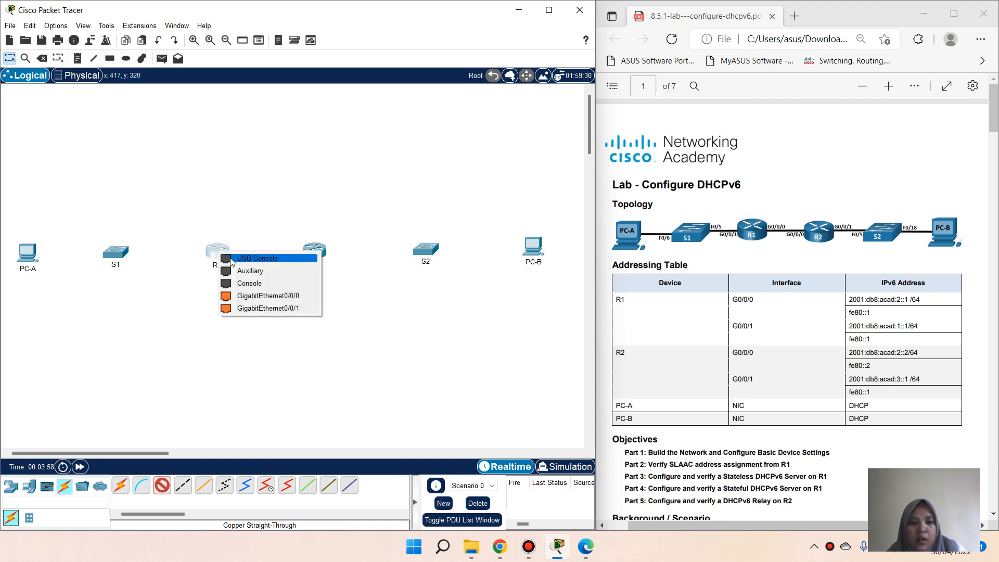
left_click(266, 296)
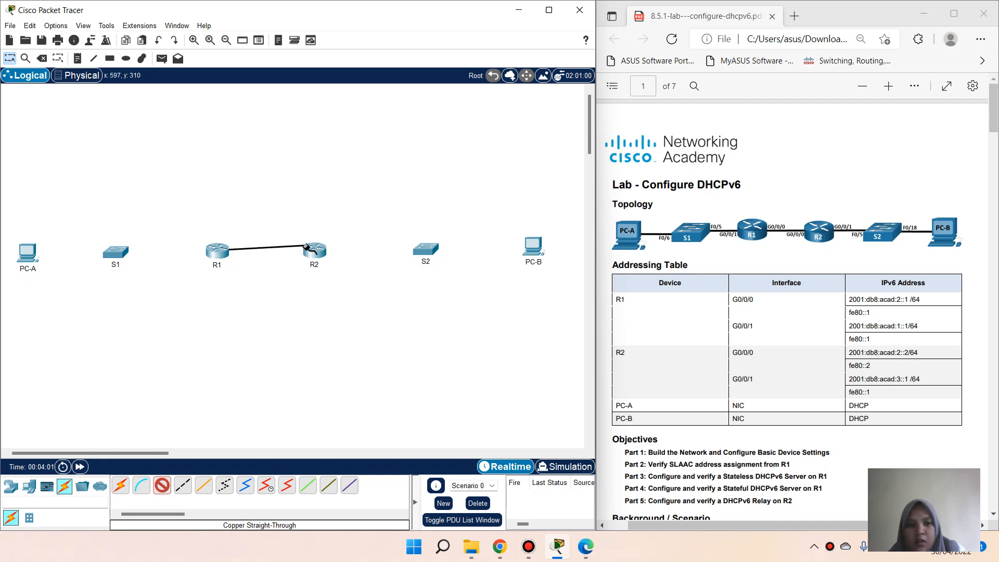
left_click(316, 252)
left_click(324, 295)
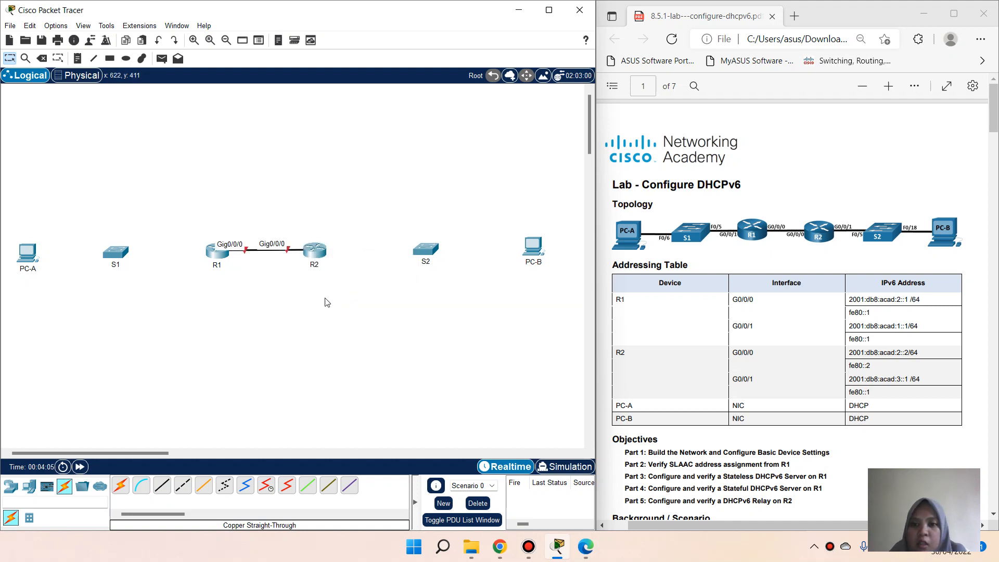
Step: Cable R1 G0/0/1 to S1 Fa0/5 and R2 G0/0/1 to S2 Fa0/5
left_click(161, 485)
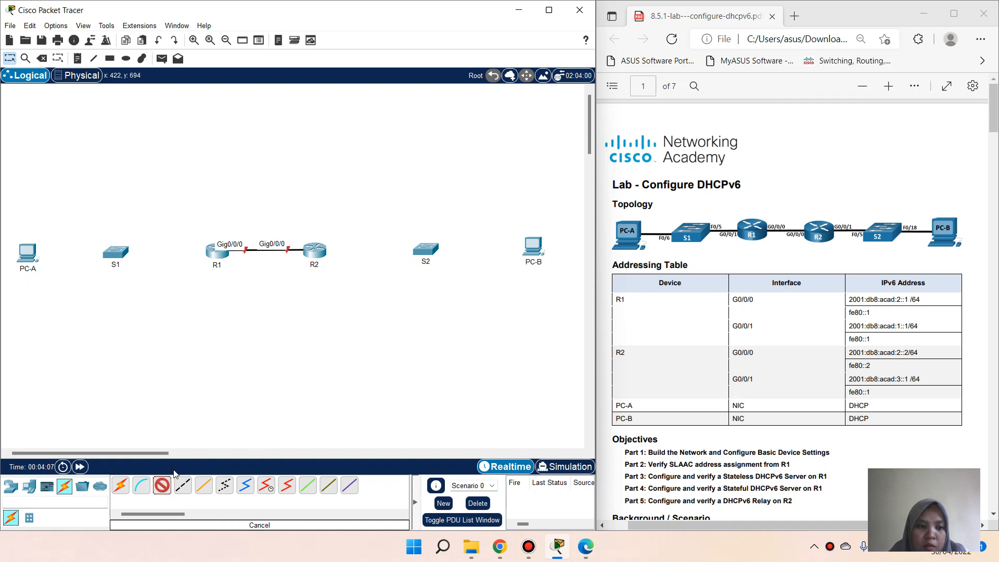
left_click(215, 261)
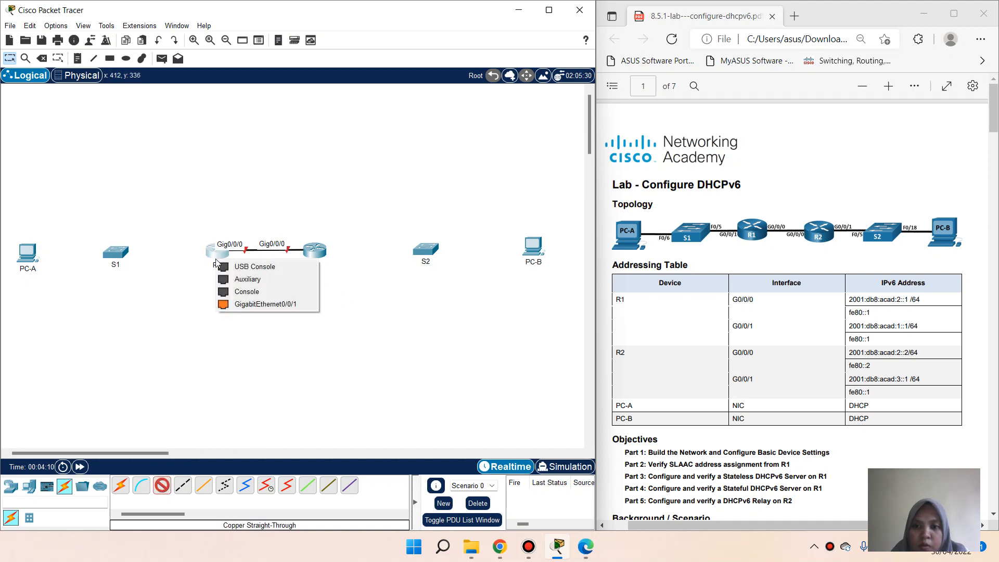
left_click(246, 304)
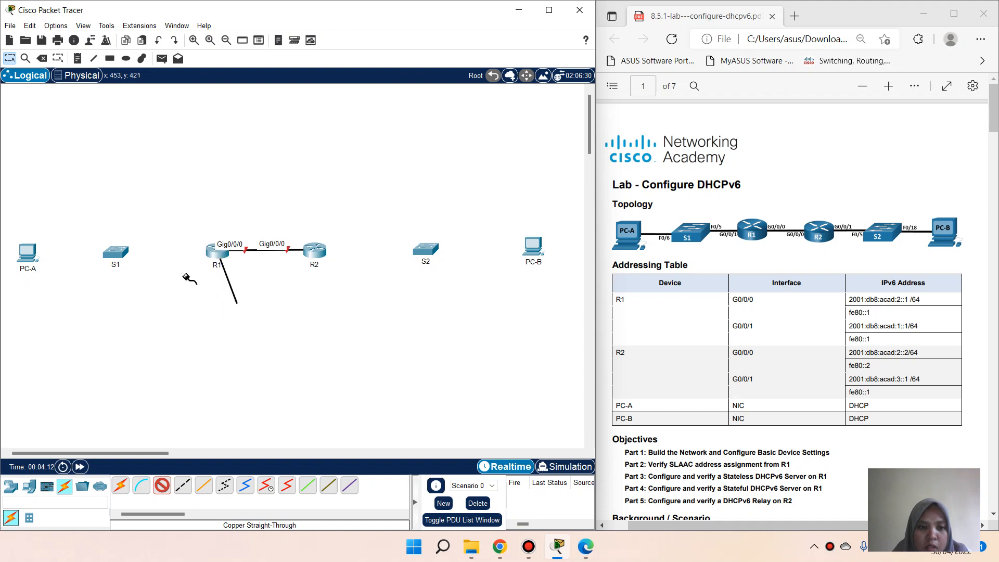
left_click(117, 253)
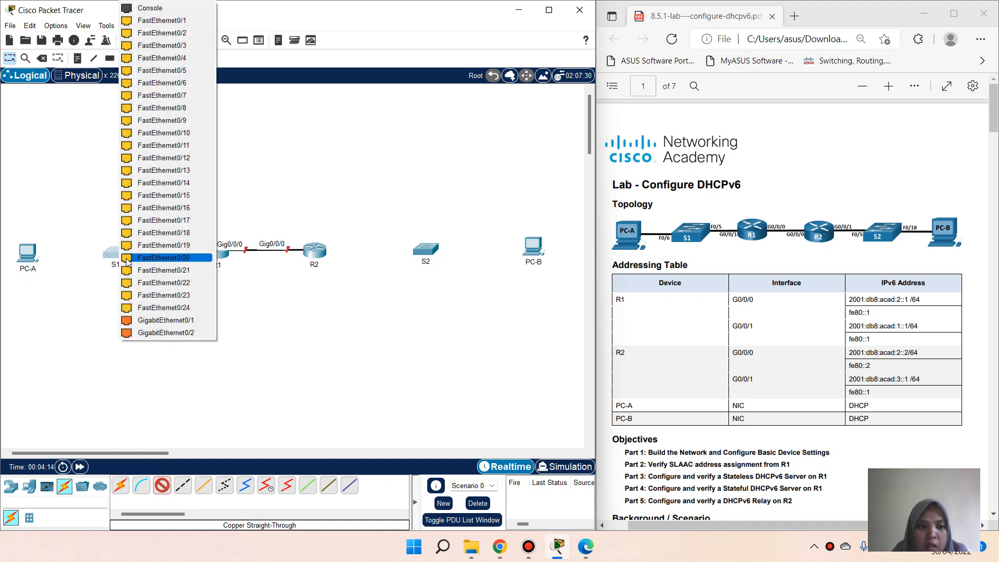
left_click(177, 72)
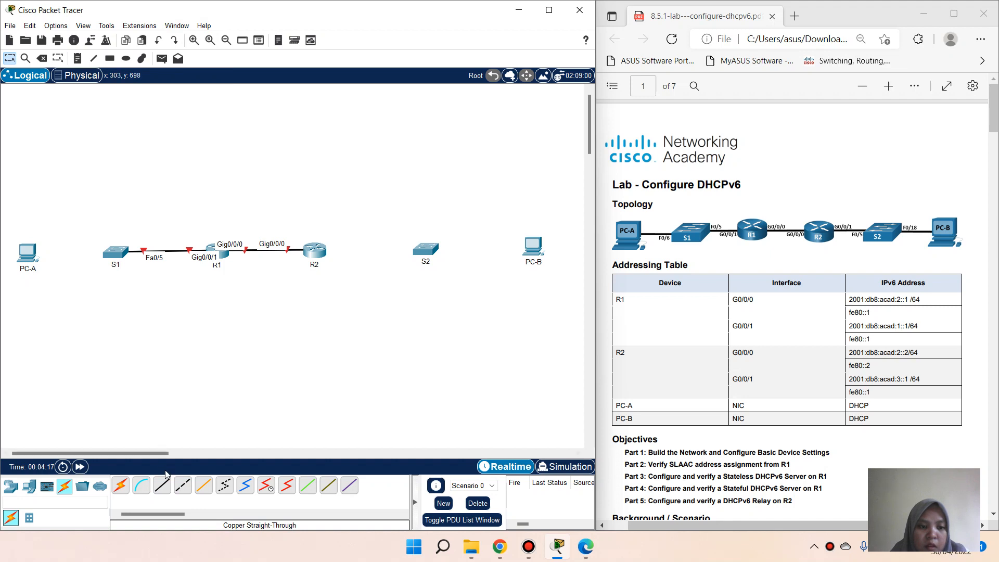
left_click(161, 486)
left_click(314, 252)
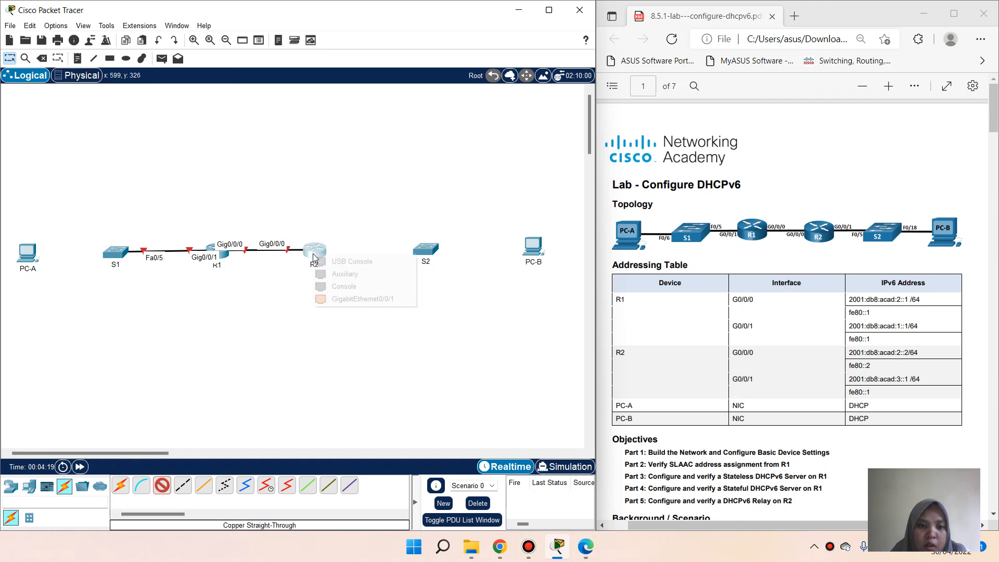
left_click(377, 301)
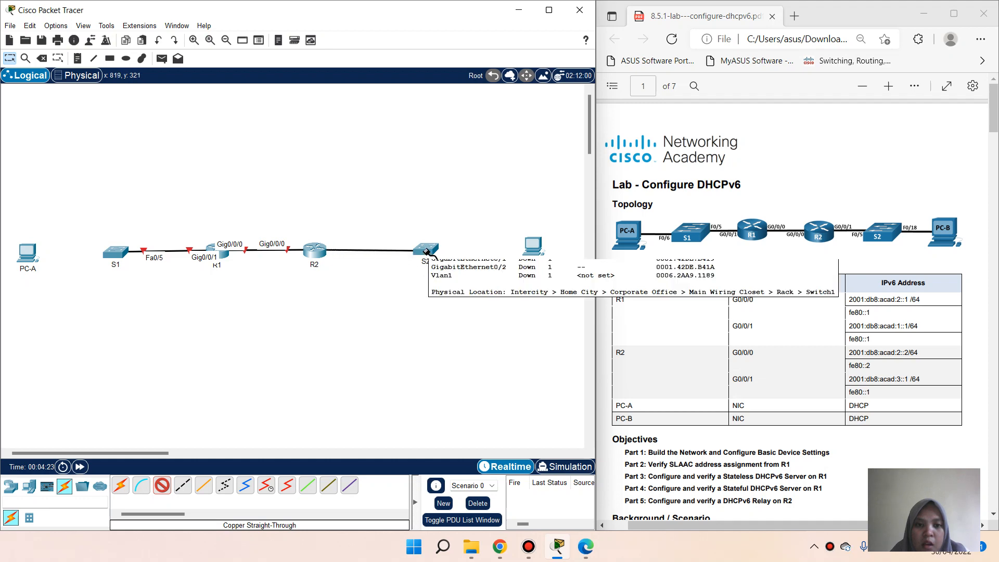
left_click(427, 251)
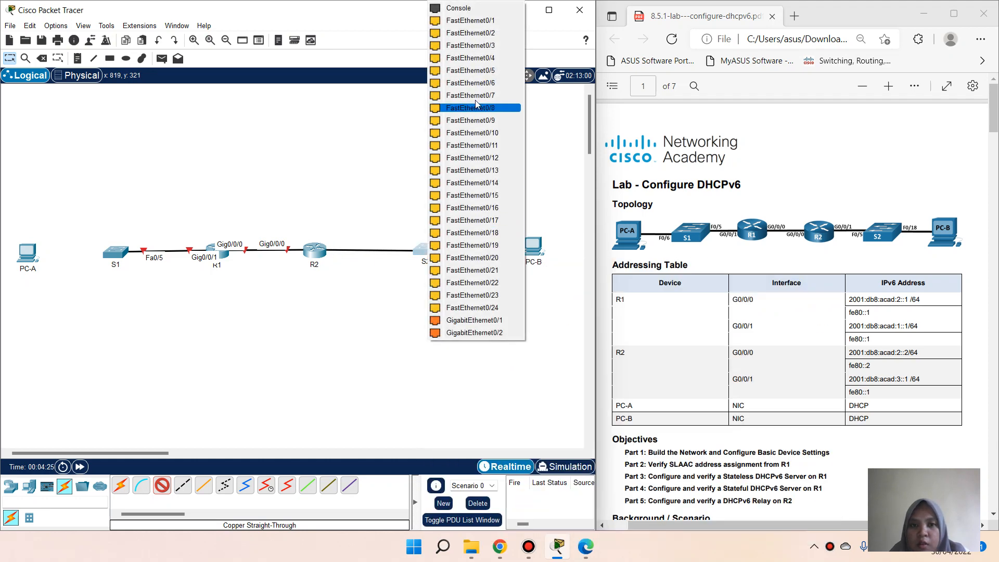
left_click(477, 72)
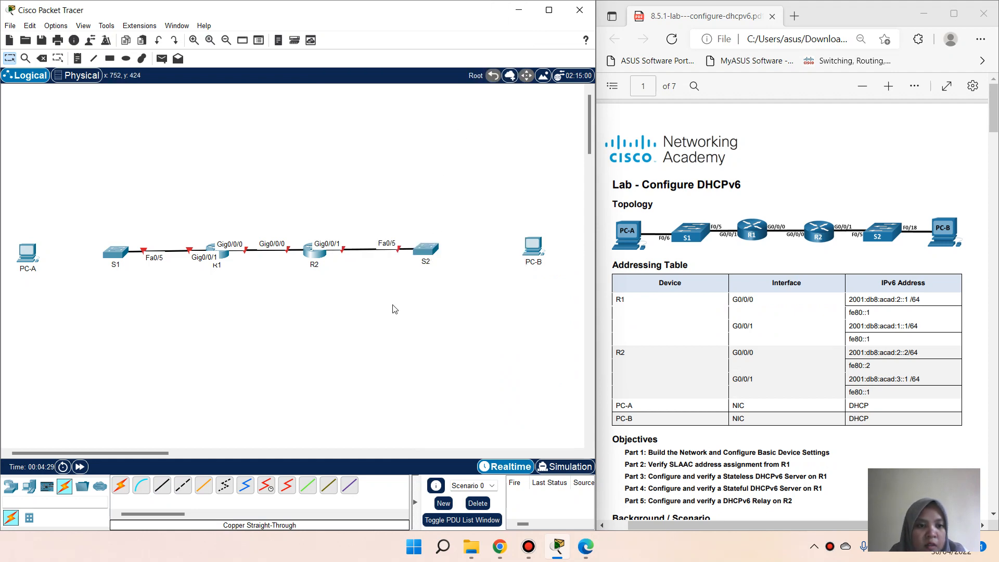
Step: Cable S1 Fa0/6 to PC-A Fa0 and S2 Fa0/18 to PC-B Fa0
left_click(162, 485)
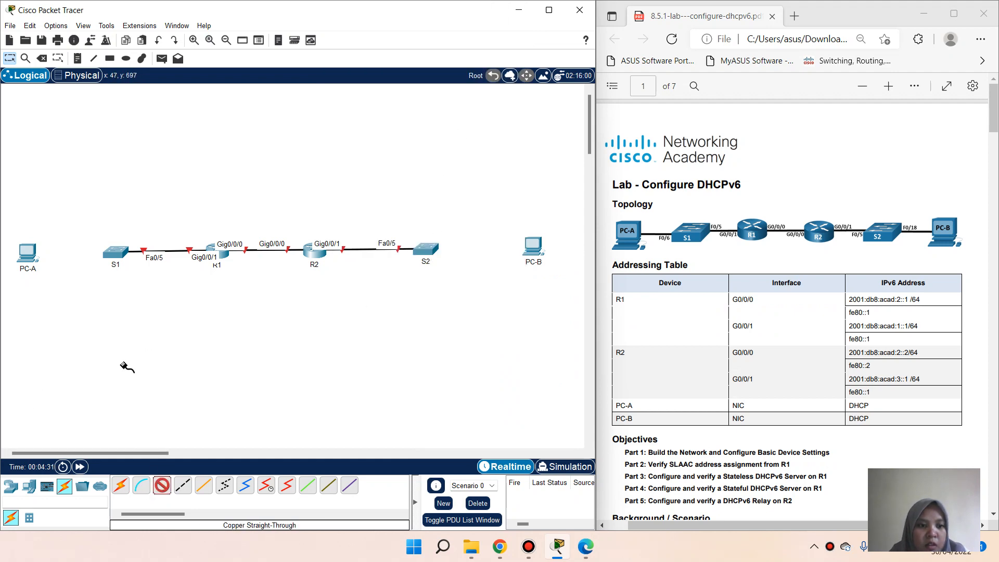
left_click(116, 251)
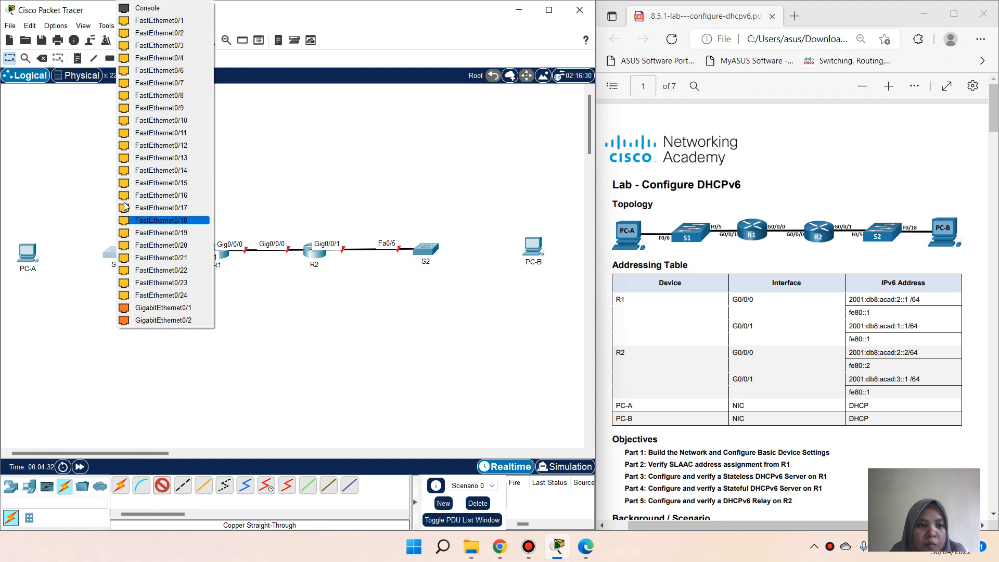
left_click(153, 73)
left_click(27, 252)
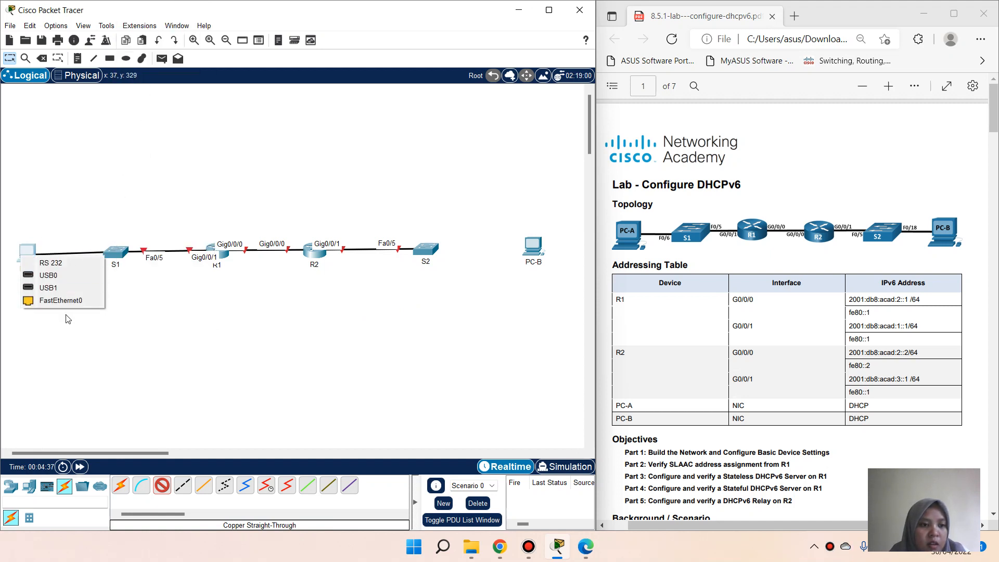
left_click(62, 300)
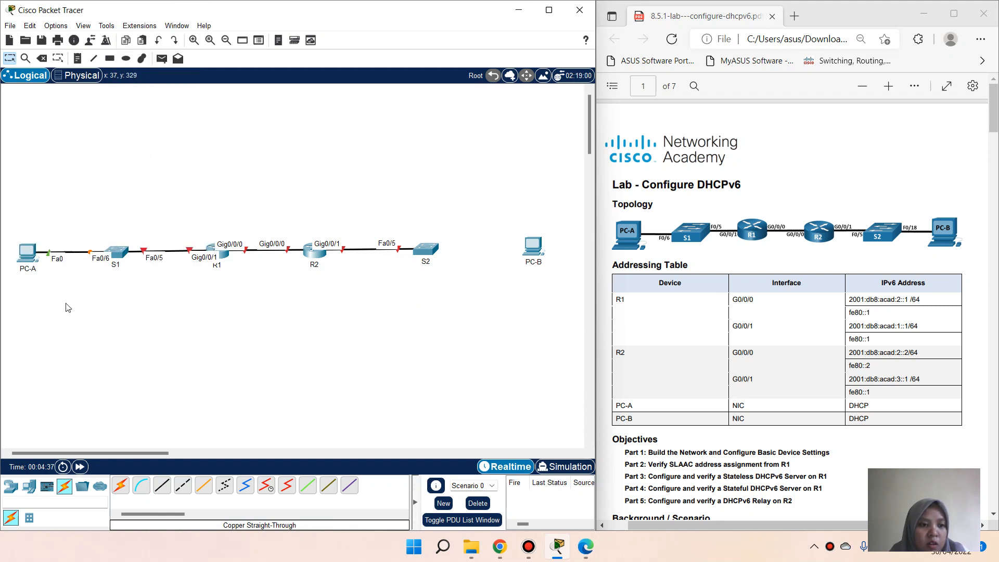
left_click(162, 485)
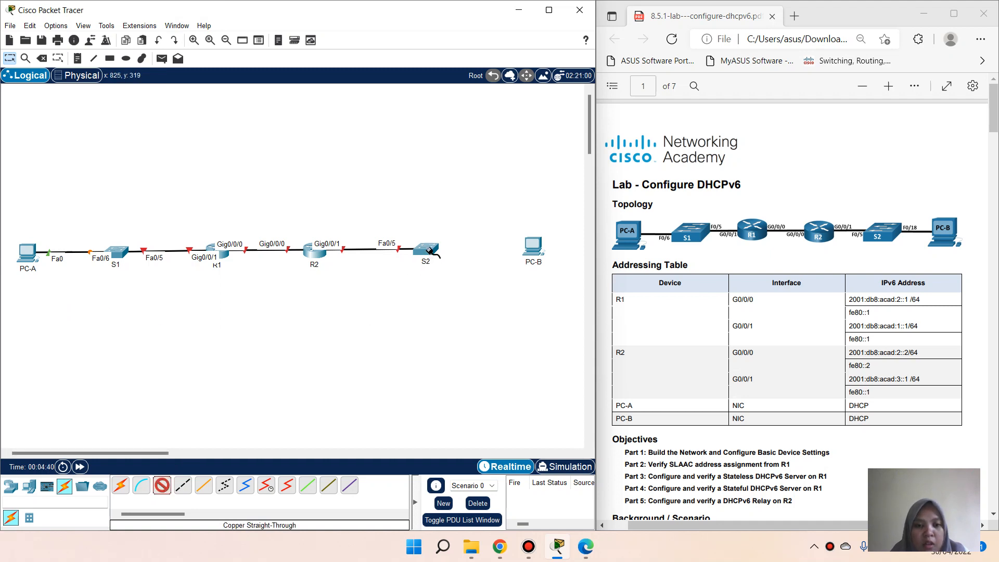
left_click(430, 251)
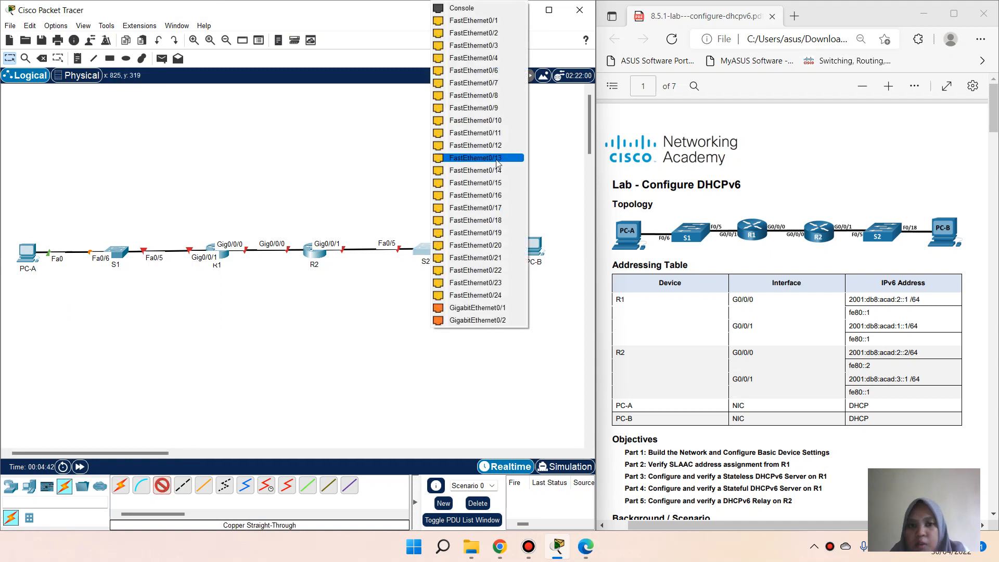
left_click(494, 221)
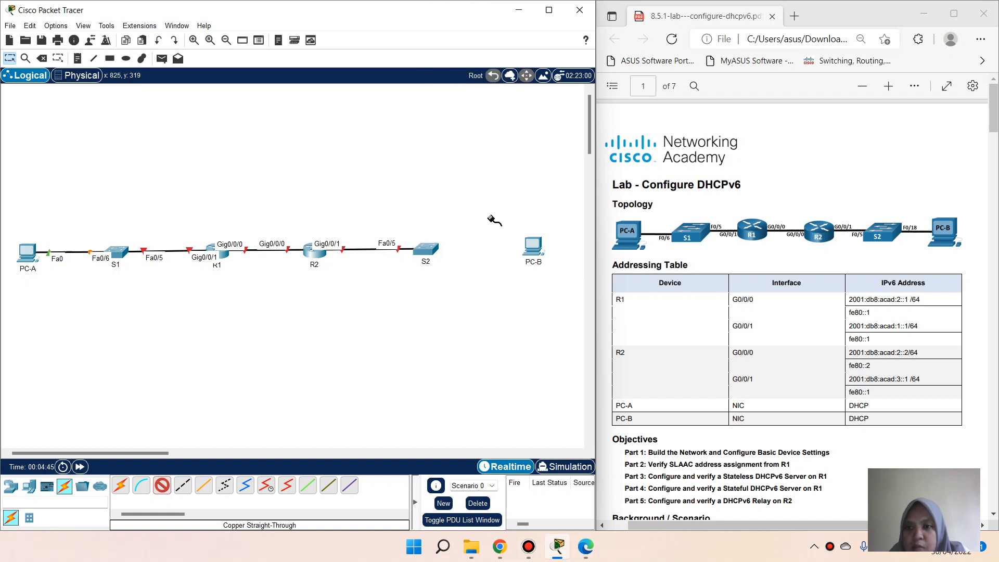
left_click(530, 249)
left_click(551, 294)
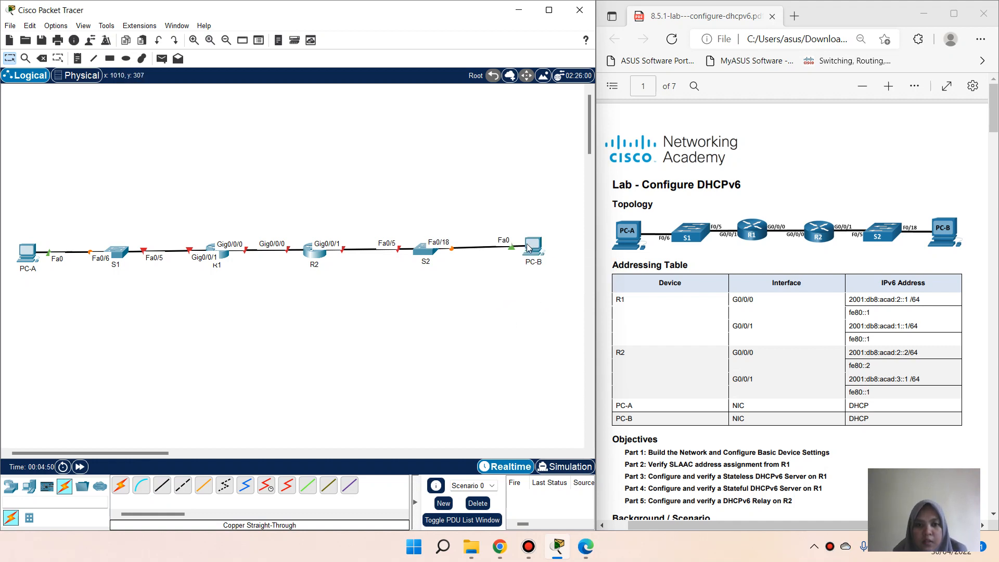
left_click_drag(527, 243, 527, 248)
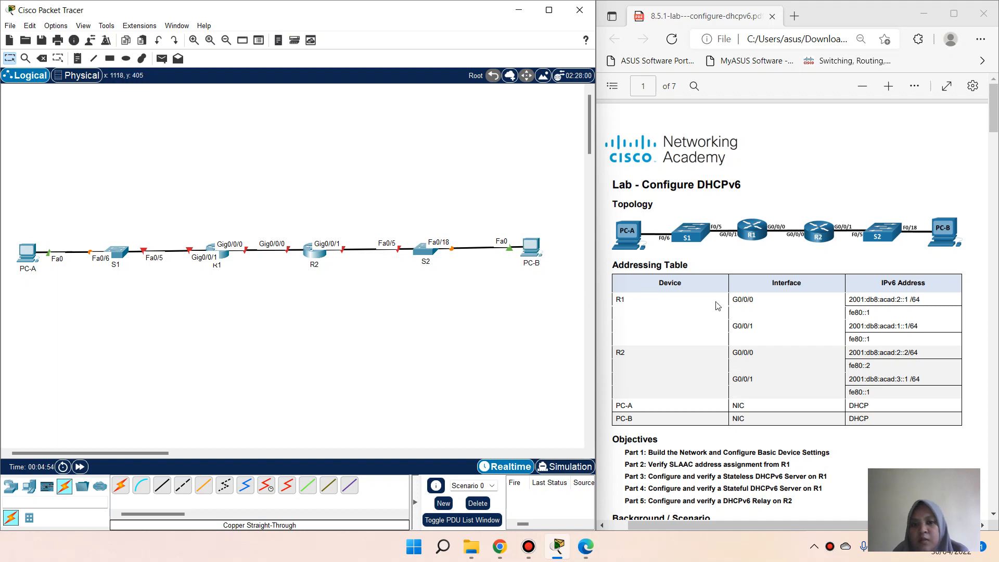
Step: Scroll the lab PDF down to page 2's Part 1 switch-settings tasks
scroll(716, 301, "down", 10)
scroll(716, 303, "down", 4)
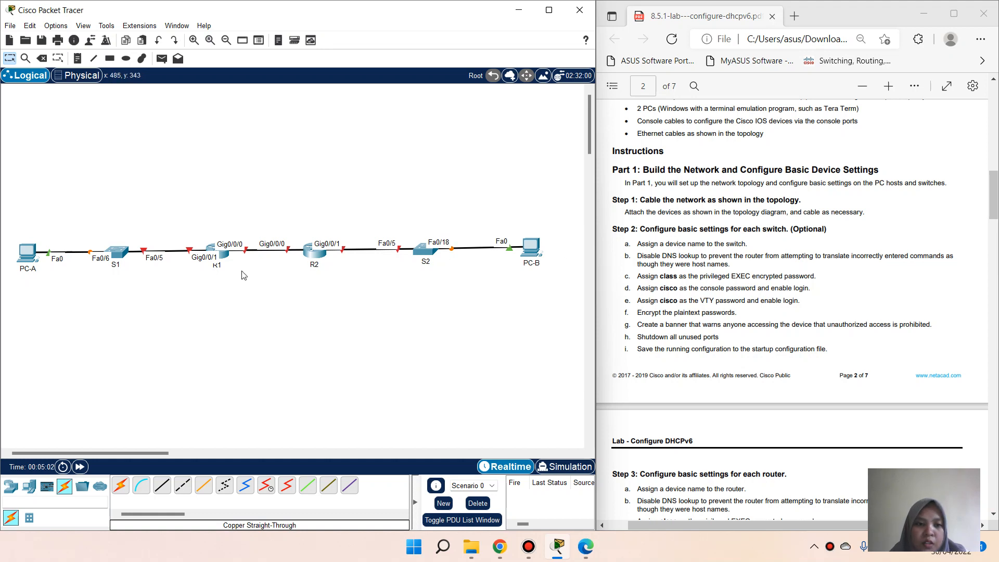
Step: In S1's CLI, enter global configuration mode and set hostname S1
left_click(123, 258)
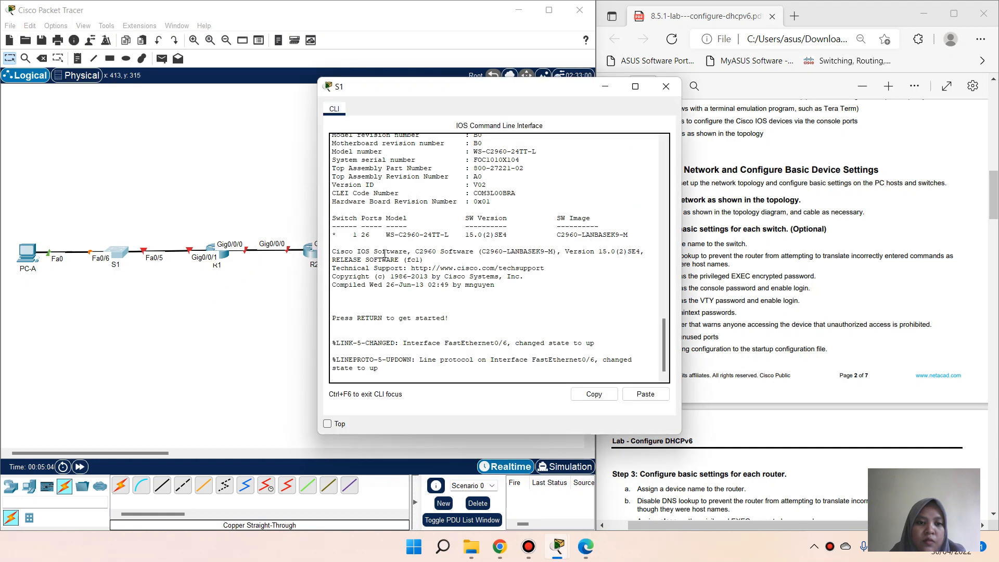
key("Return")
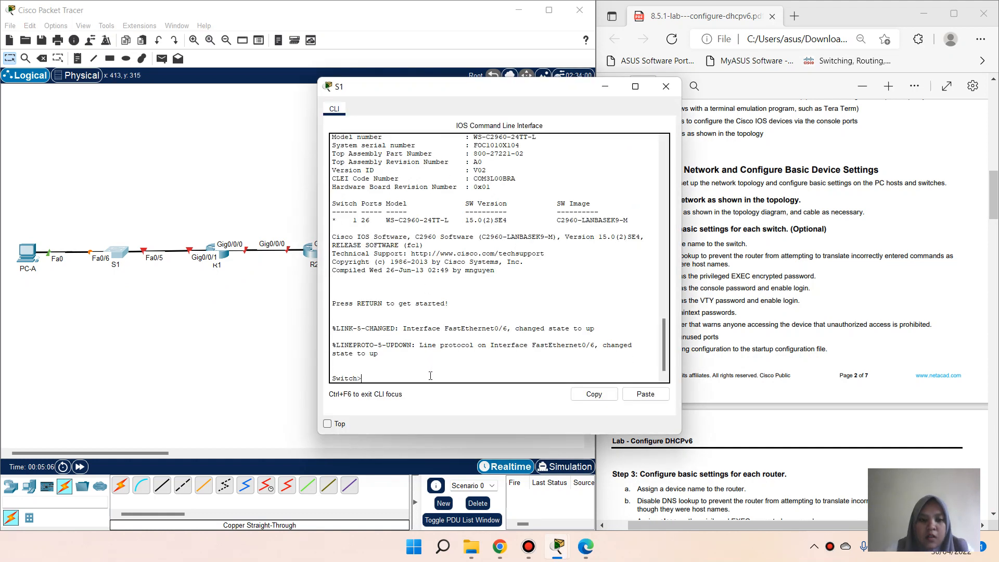
type("en")
key("Return")
type("con")
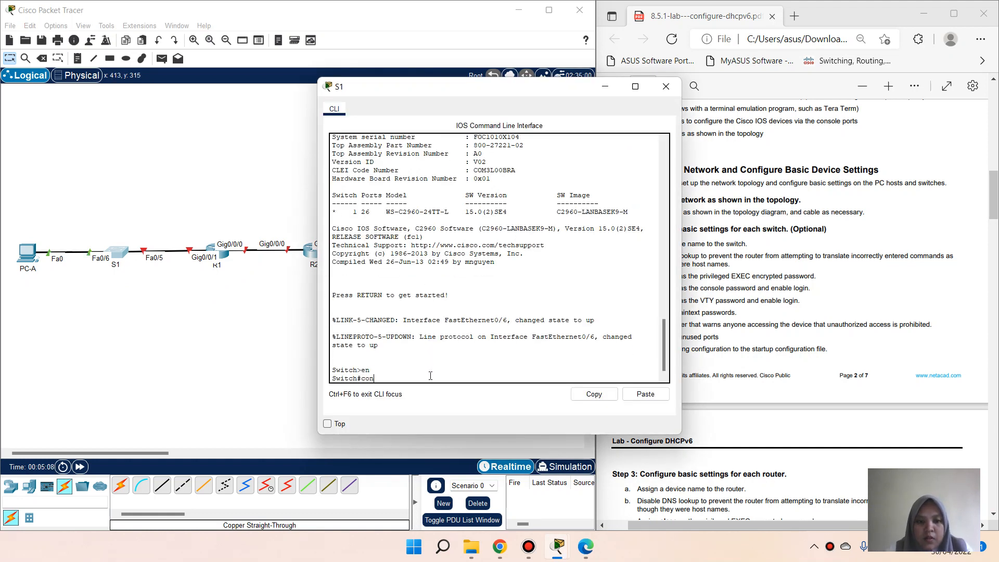
type("f t")
key("Return")
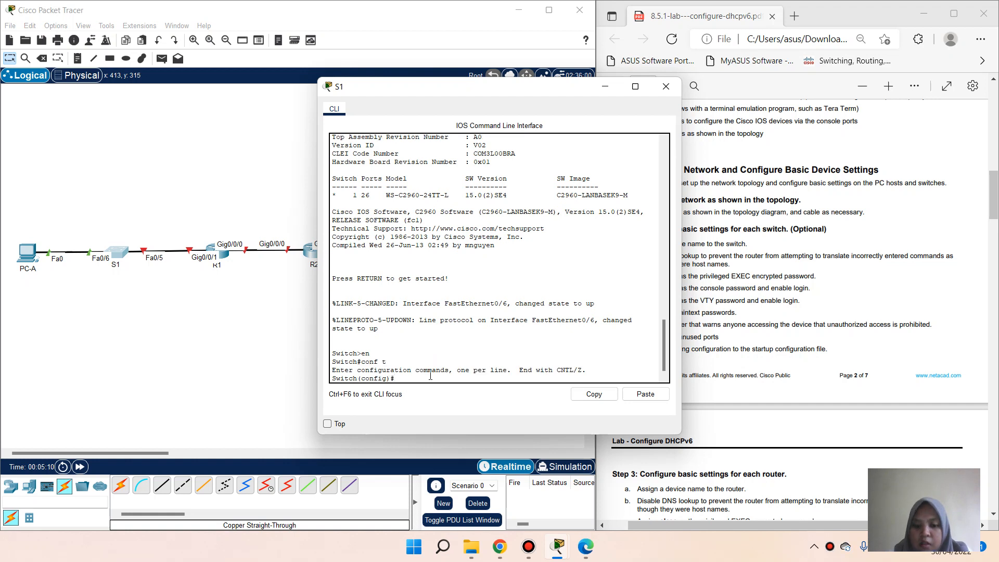
type("hostname")
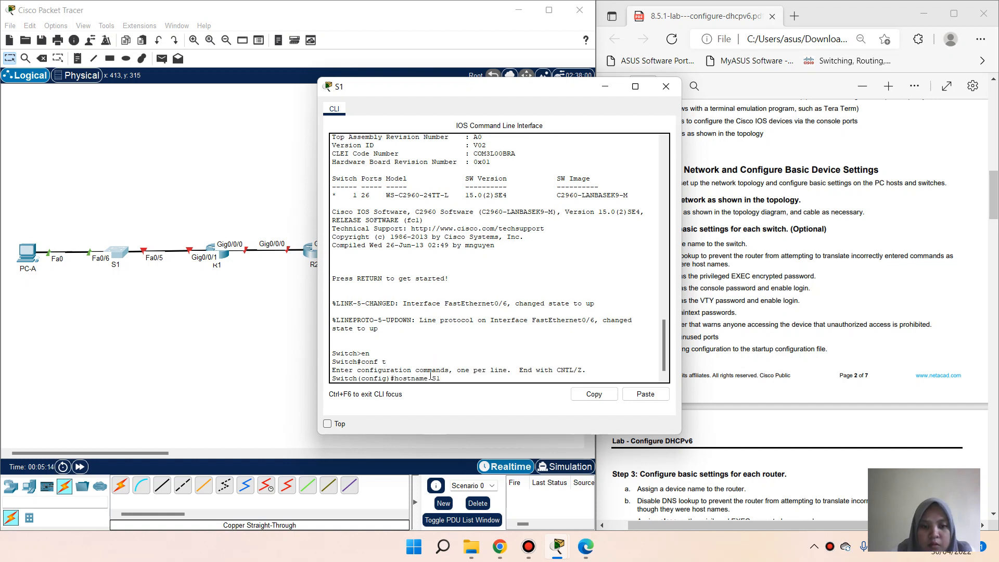
type(" S1")
key("Return")
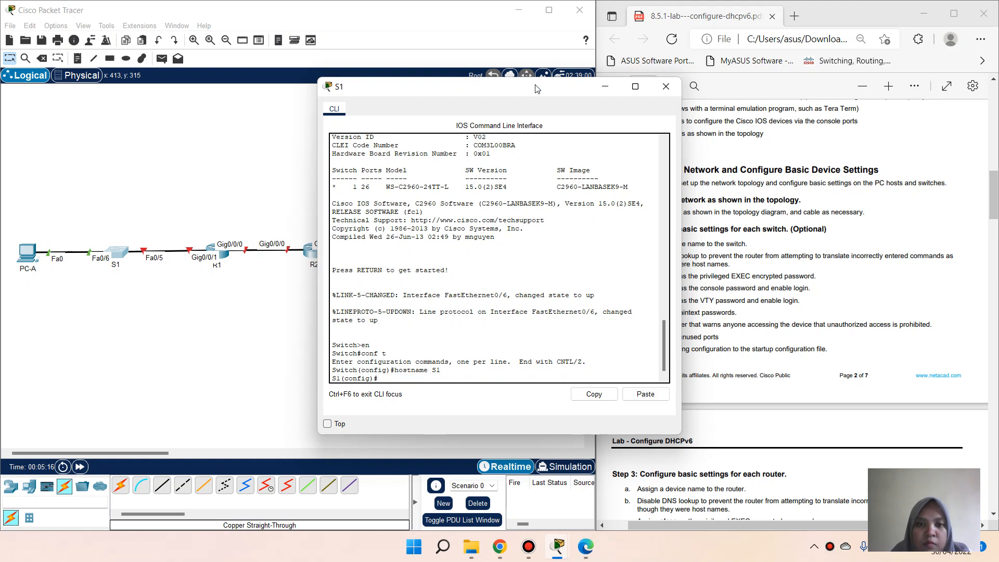
Step: Disable DNS lookup with no ip domain-lookup
left_click_drag(514, 91, 369, 97)
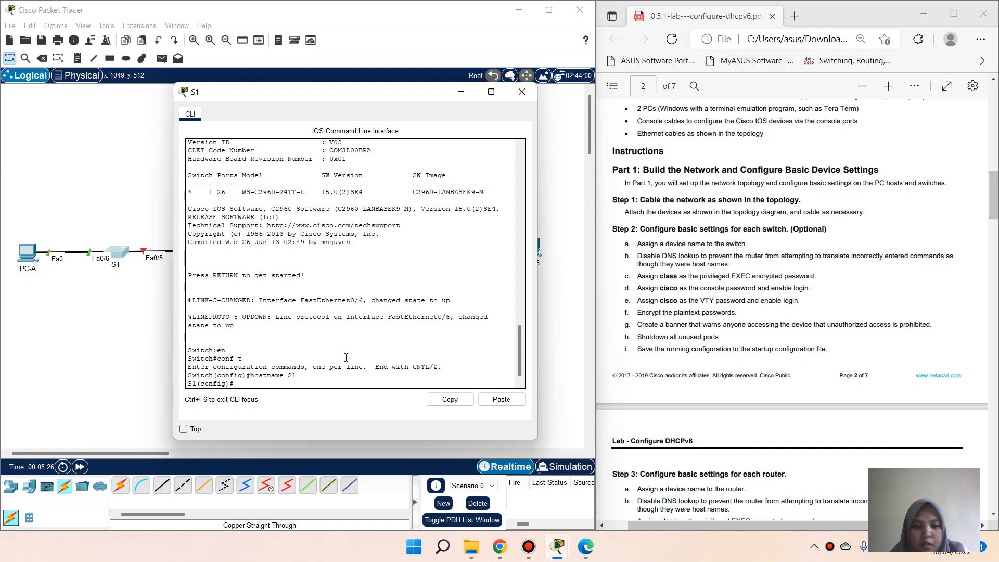
type("no")
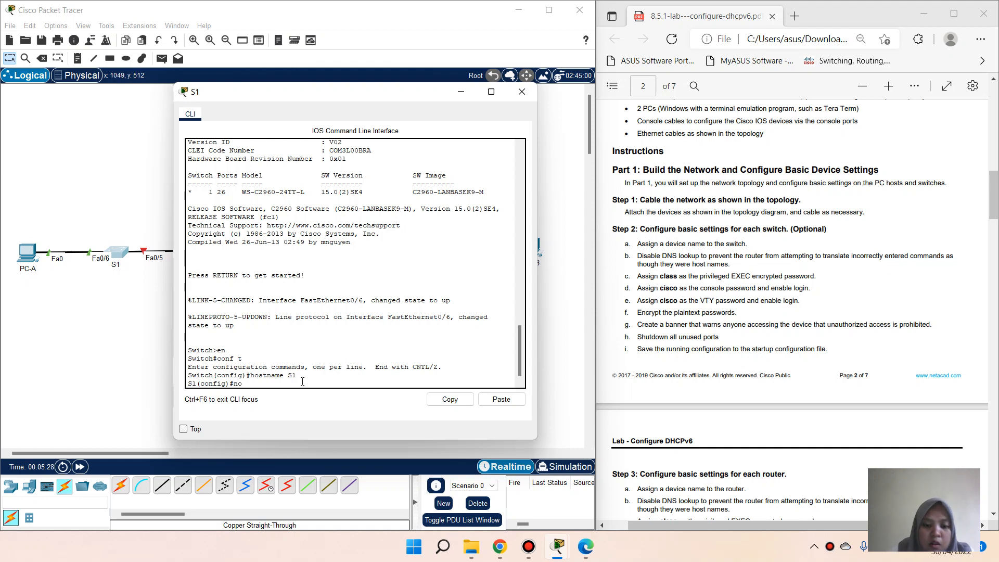
type(" ip domain")
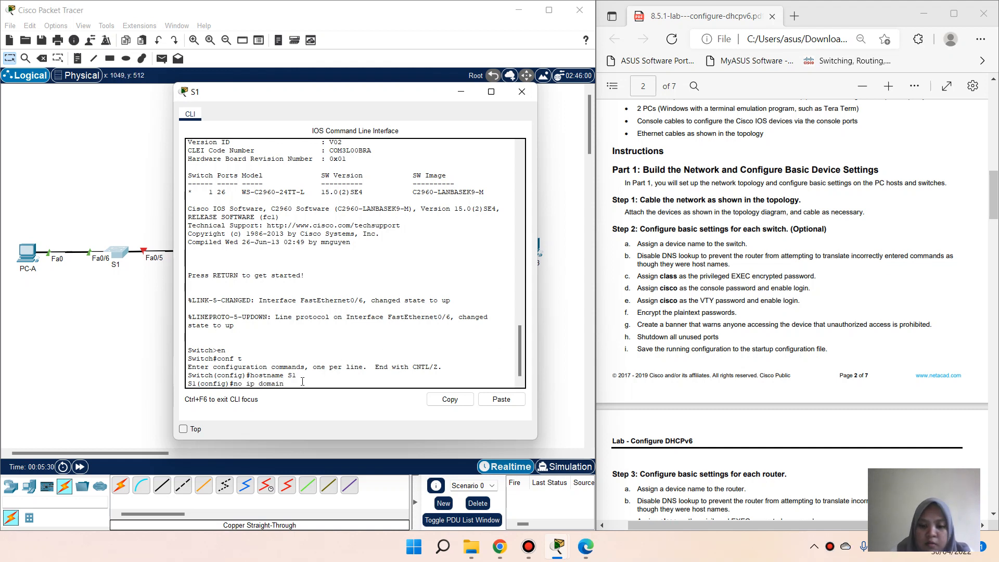
type("-lo")
key("Tab")
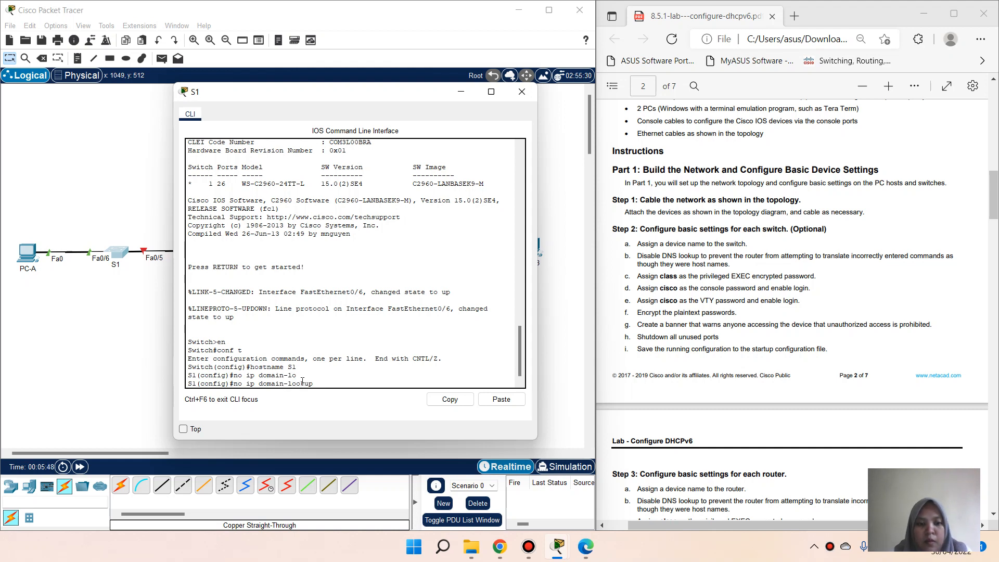
key("Return")
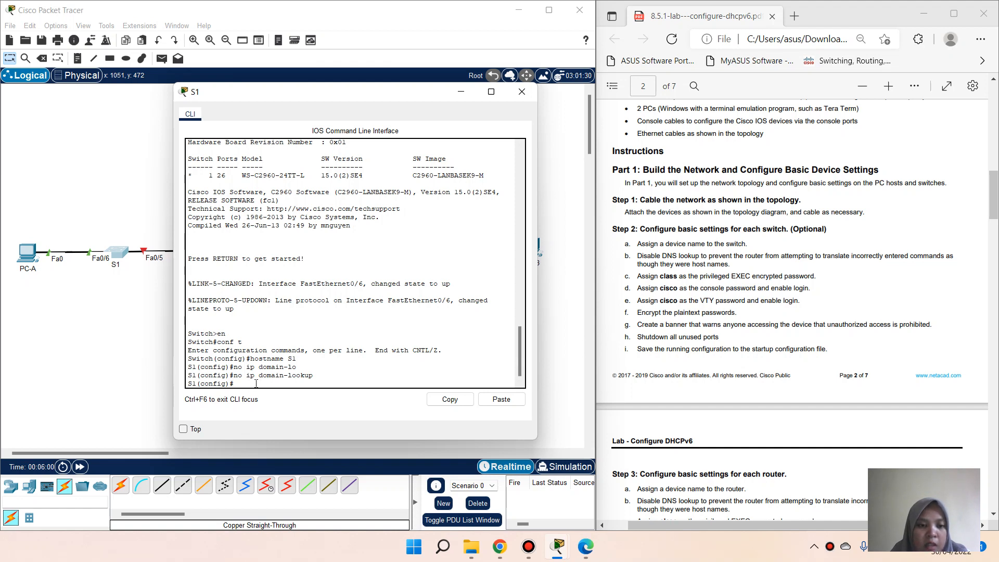
Step: Set the privileged EXEC enable secret on S1
type("en")
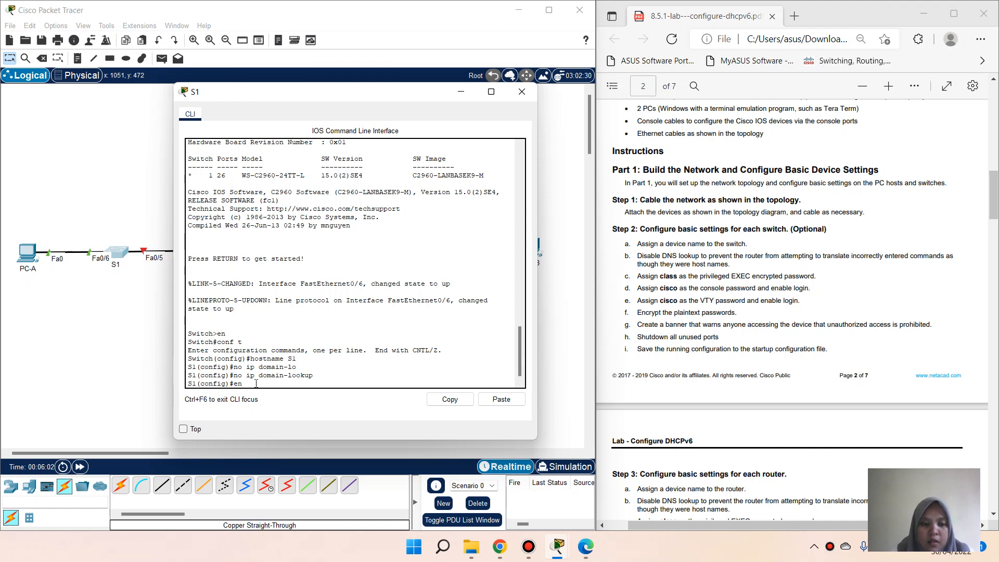
type("ab")
key("Tab")
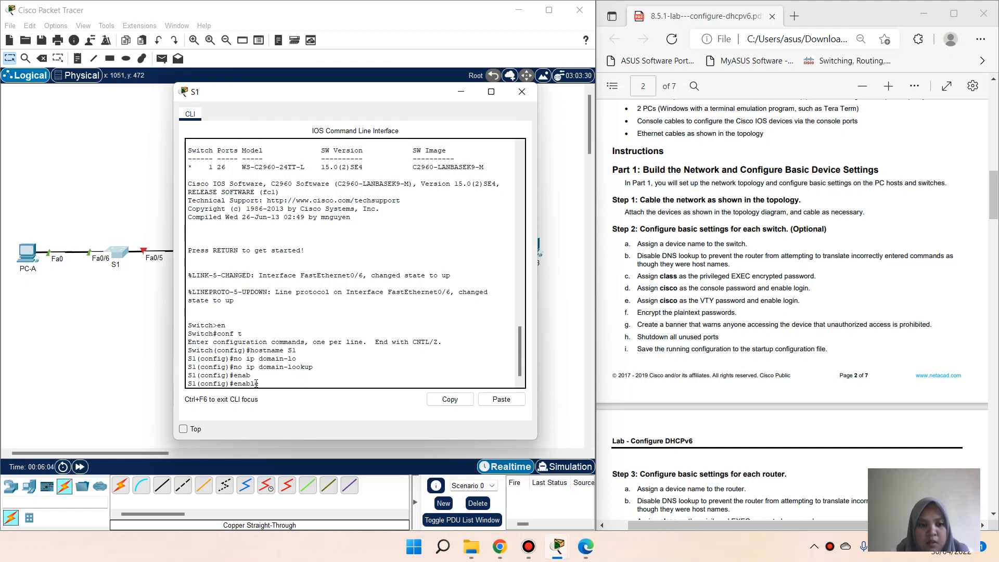
type("secret class")
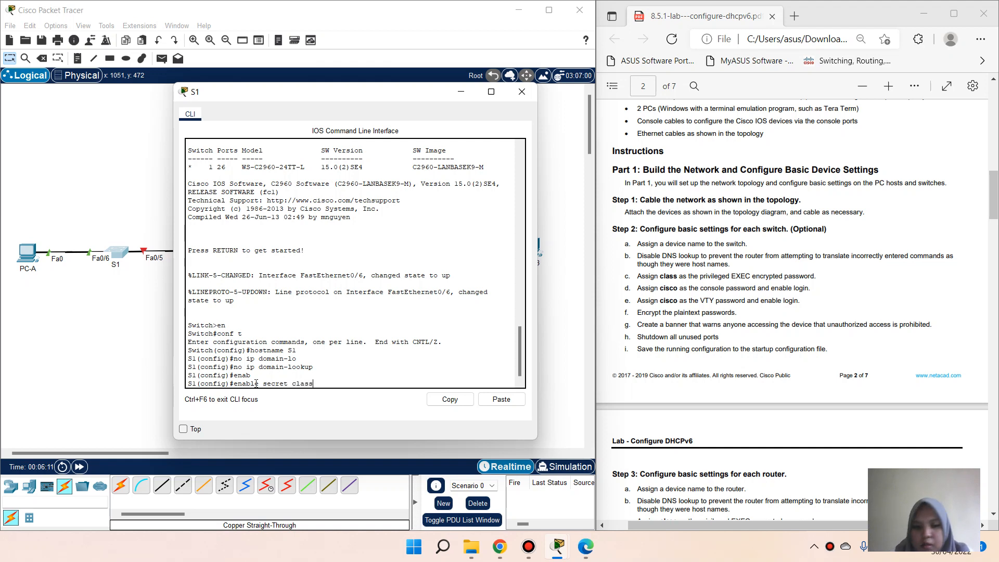
key("Return")
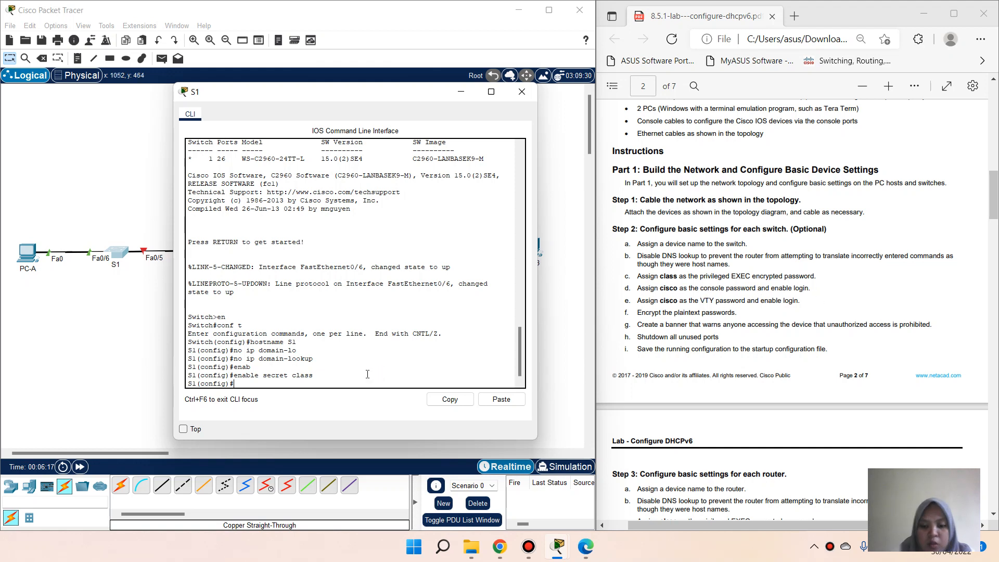
Step: Give line con 0 a password and require login
type("line con ")
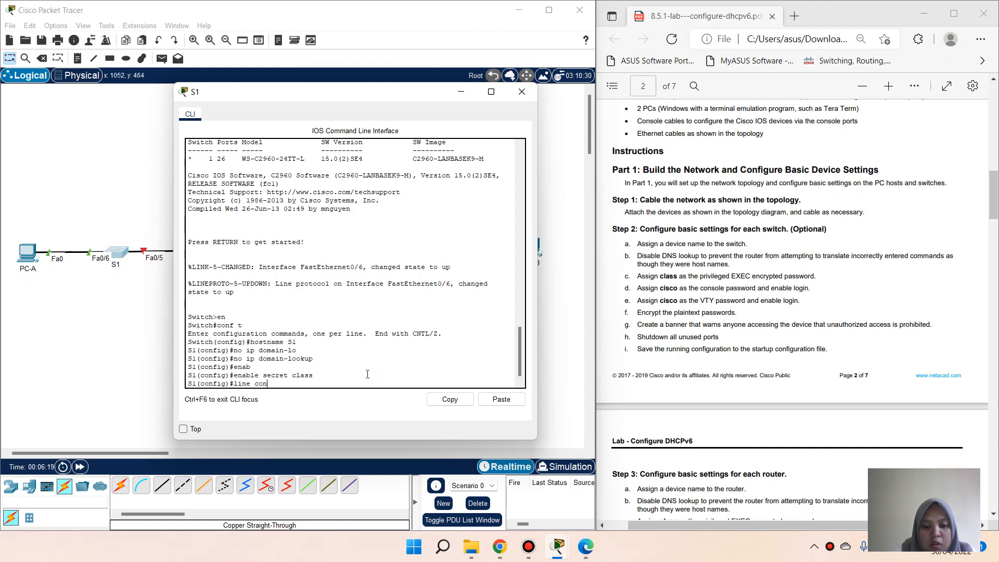
type("0")
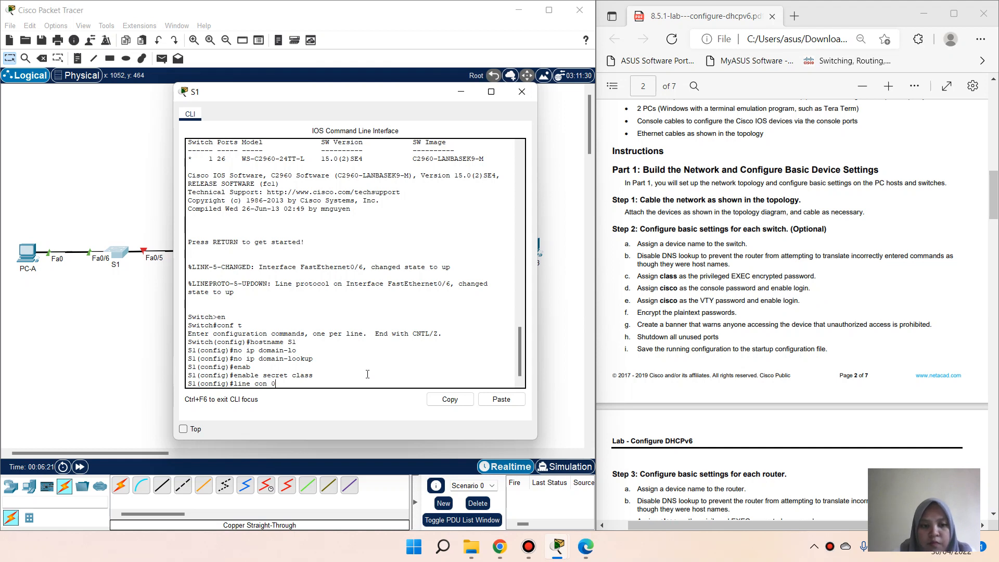
key("Return")
type("passw")
key("Tab")
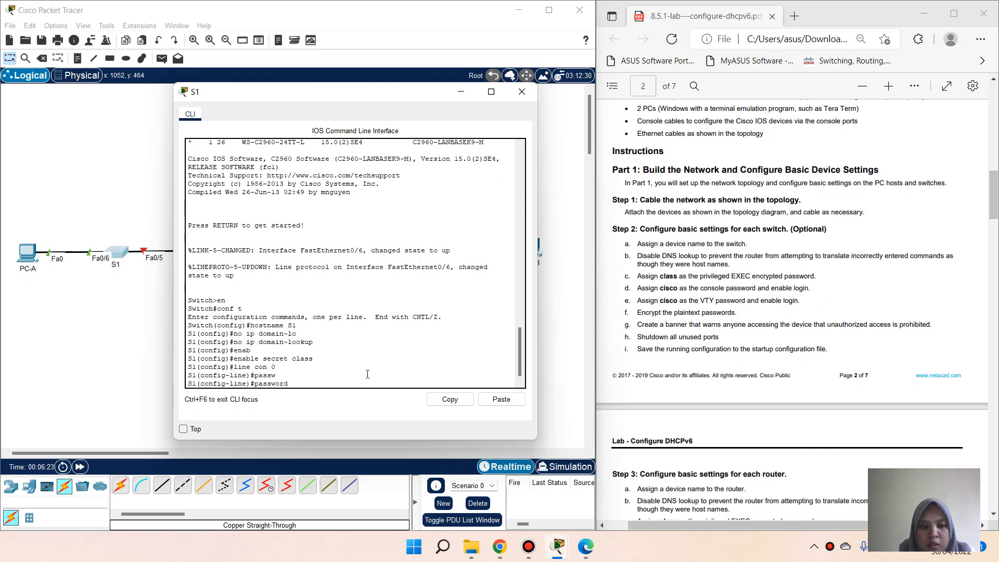
type("cisco")
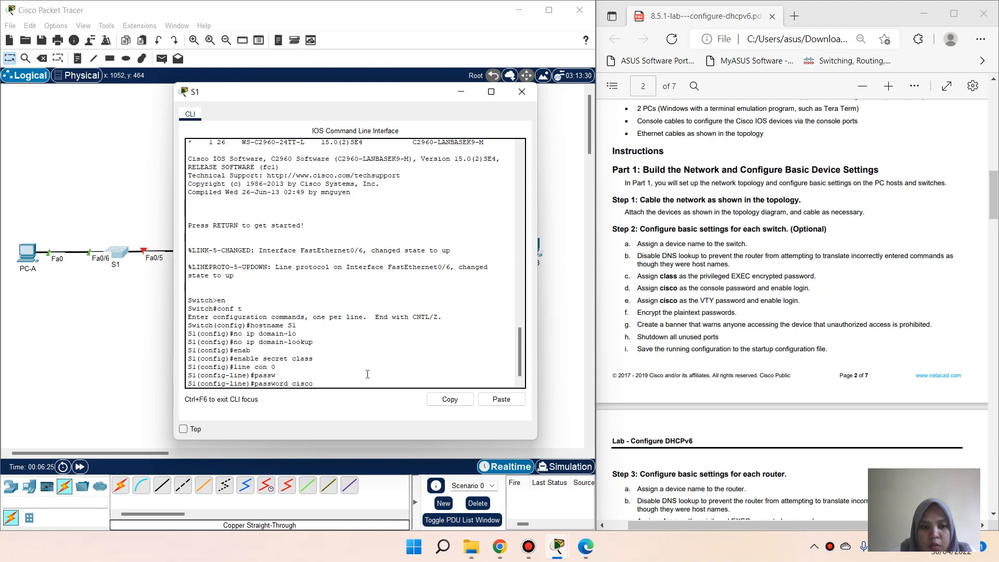
key("Return")
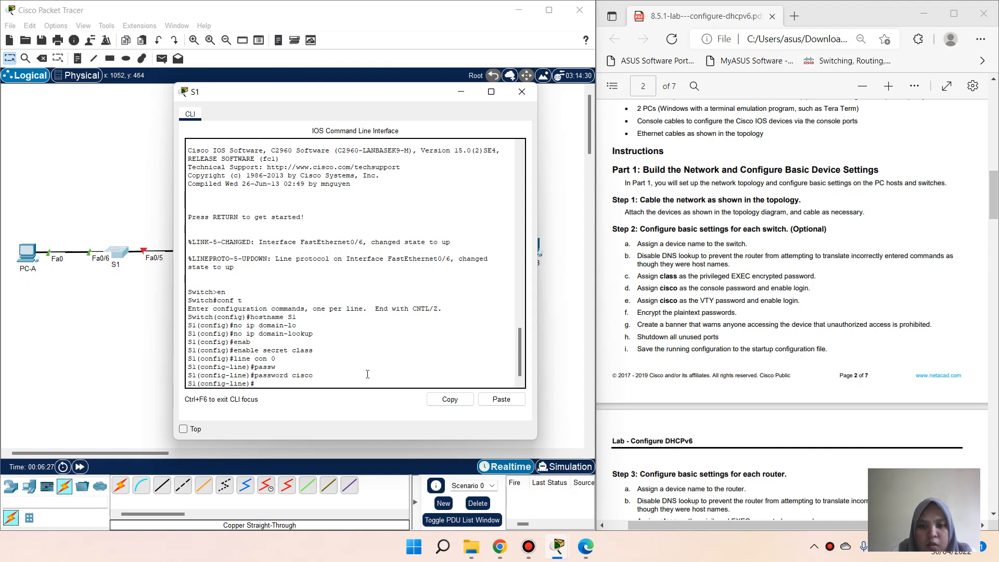
type("login")
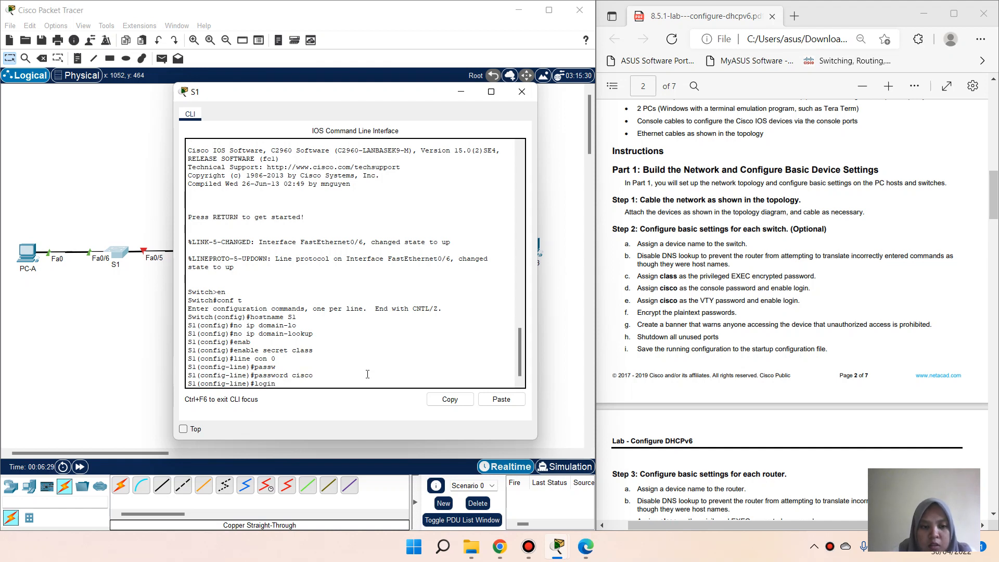
key("Return")
type("exit")
key("Return")
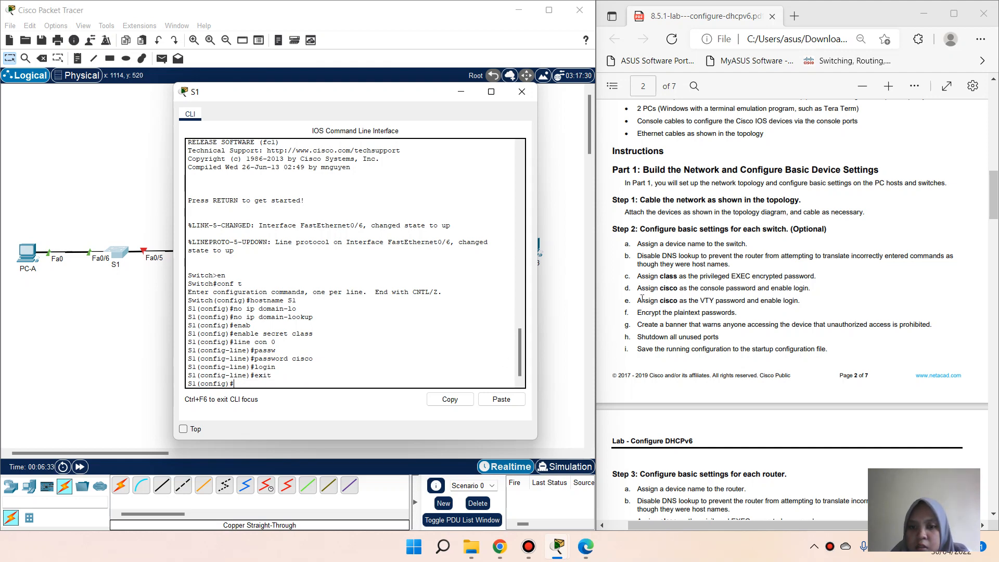
scroll(662, 298, "down", 2)
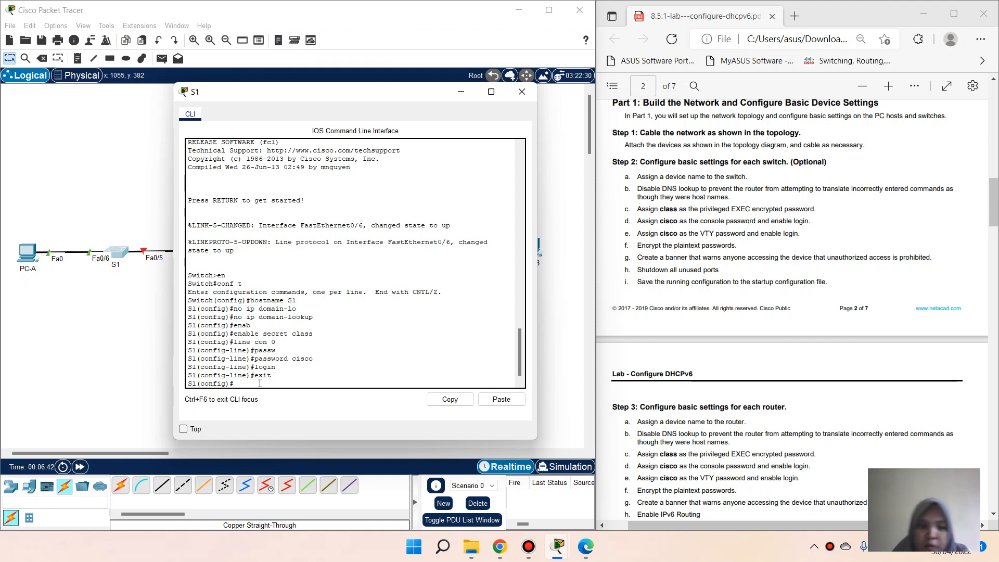
Step: Give line vty 0 4 a password and require login
type("line ")
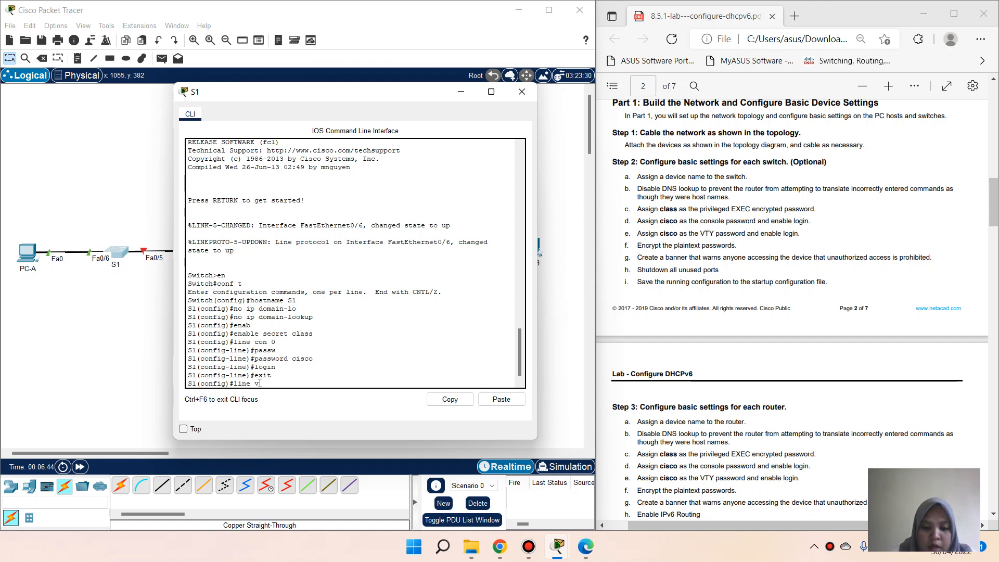
type("vty 04")
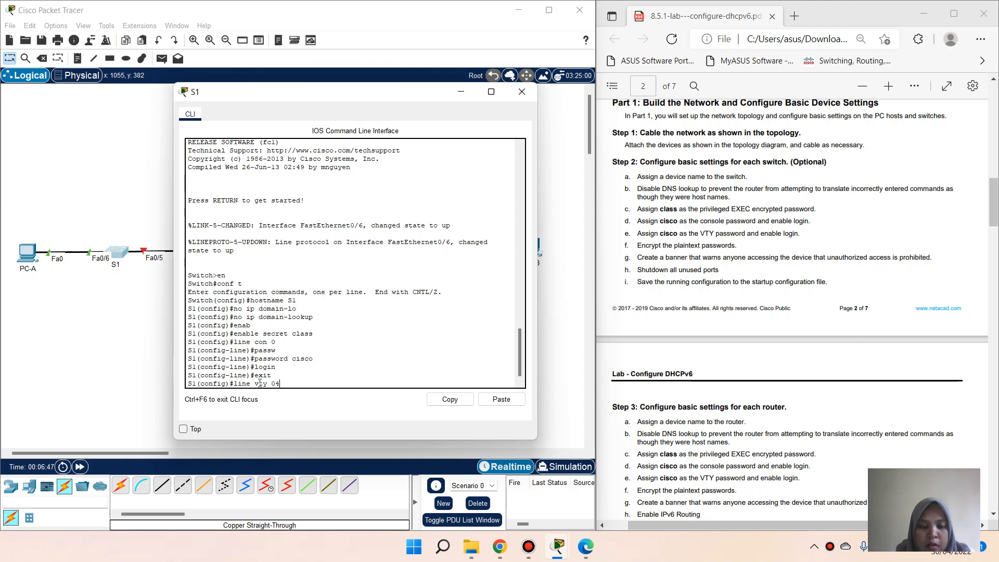
key("BackSpace")
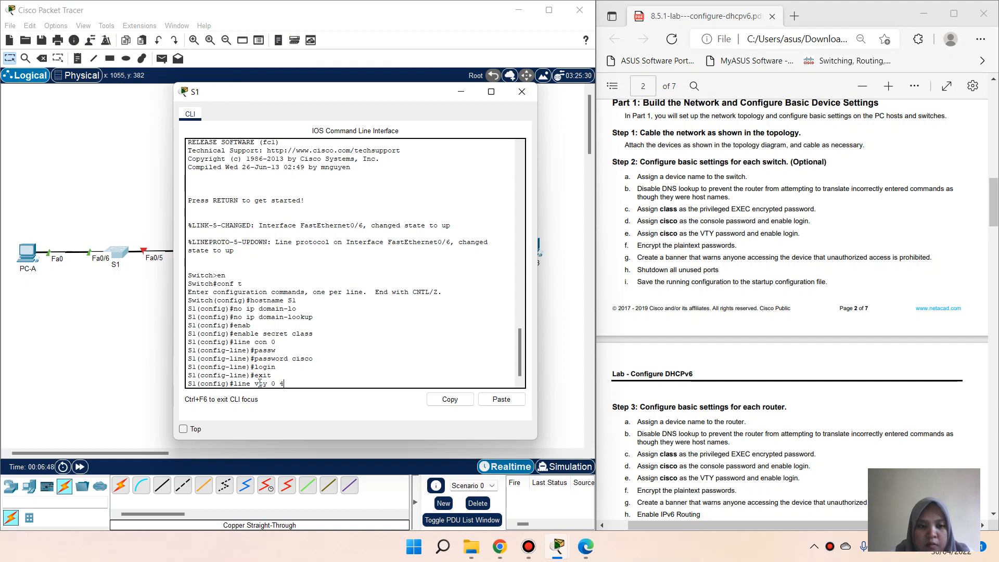
type("4")
key("Return")
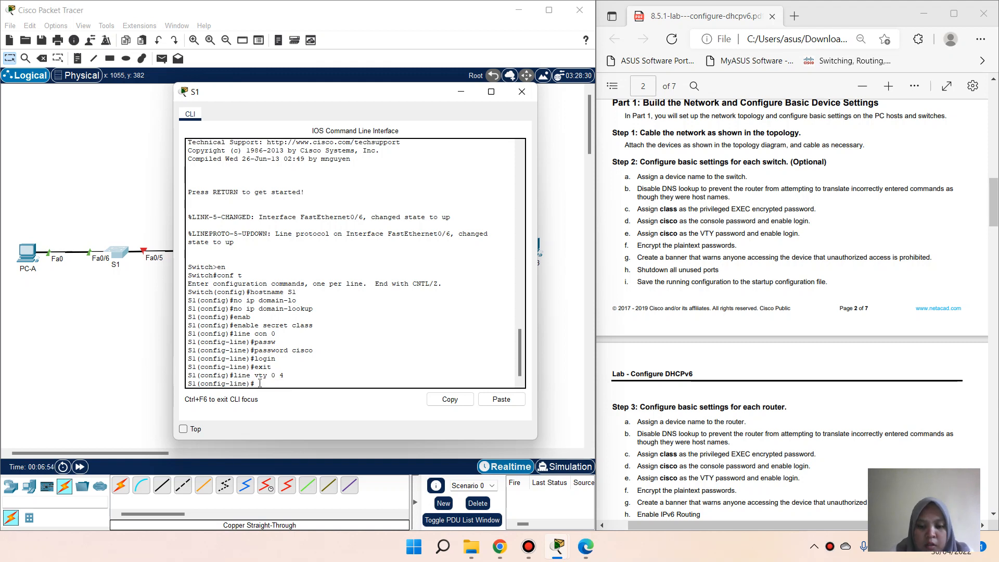
type("pass")
key("Tab")
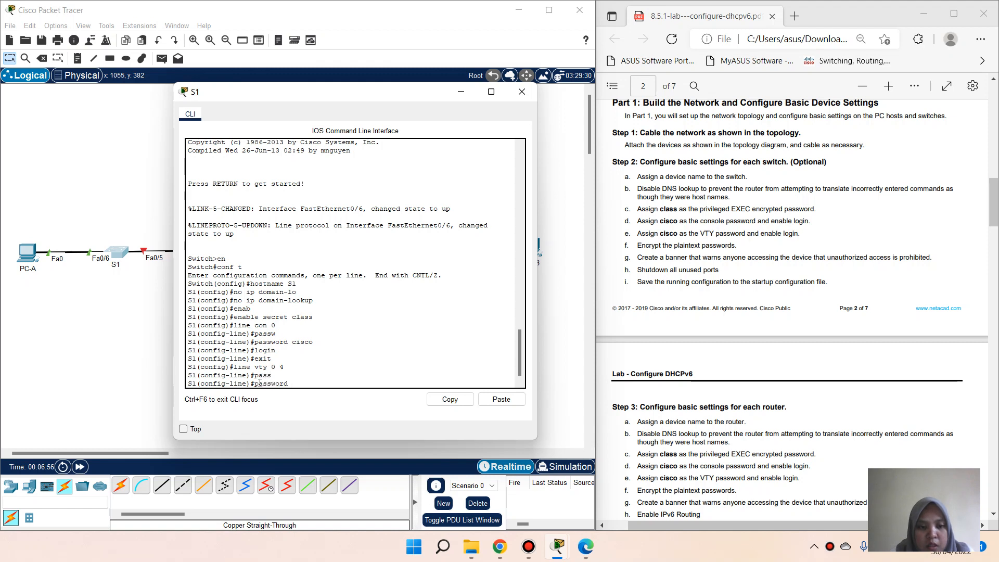
type("cisco")
key("Return")
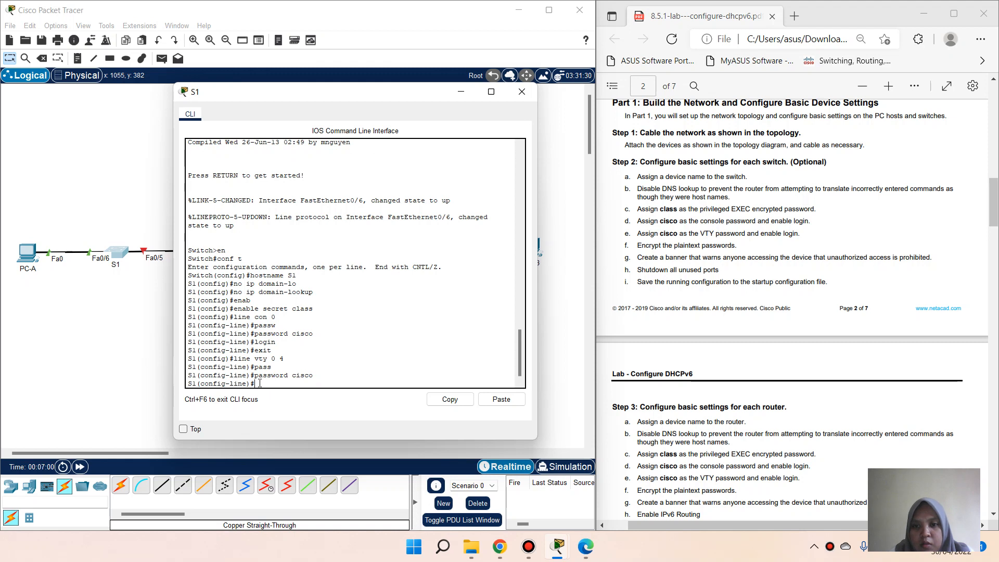
type("login")
key("Return")
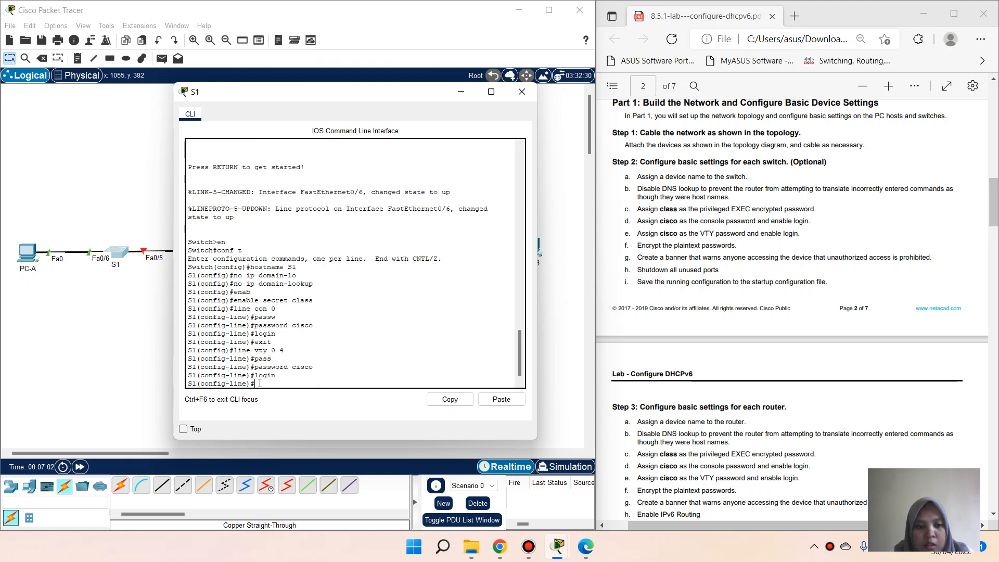
type("exit")
key("Return")
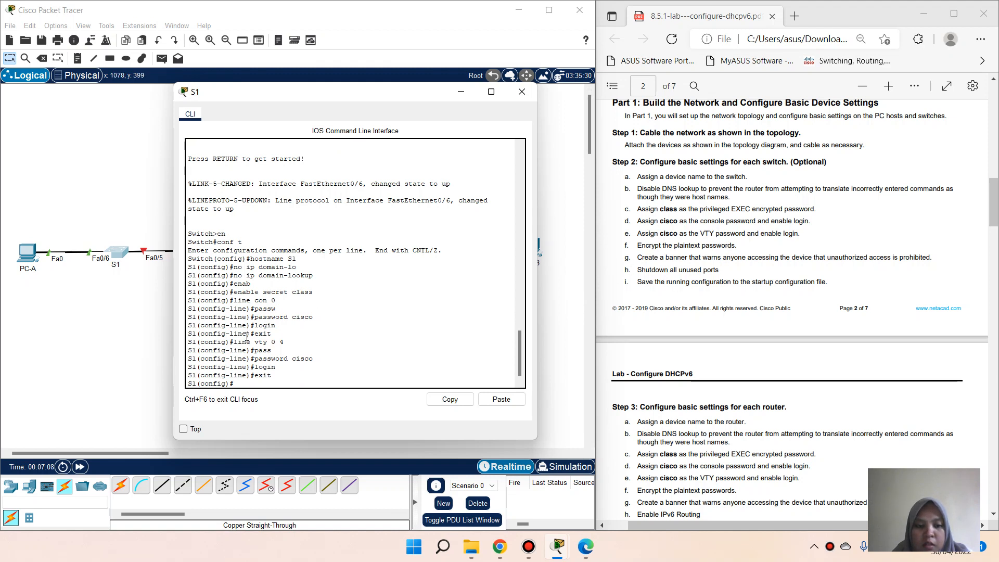
Step: Enable service password-encryption on S1
type("serv")
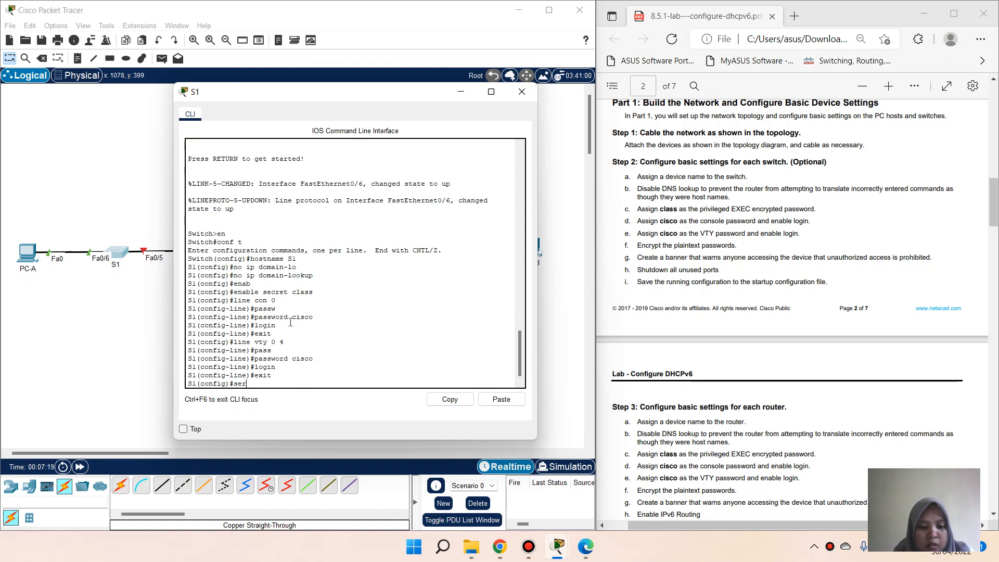
key("Tab")
type("pass")
key("Tab")
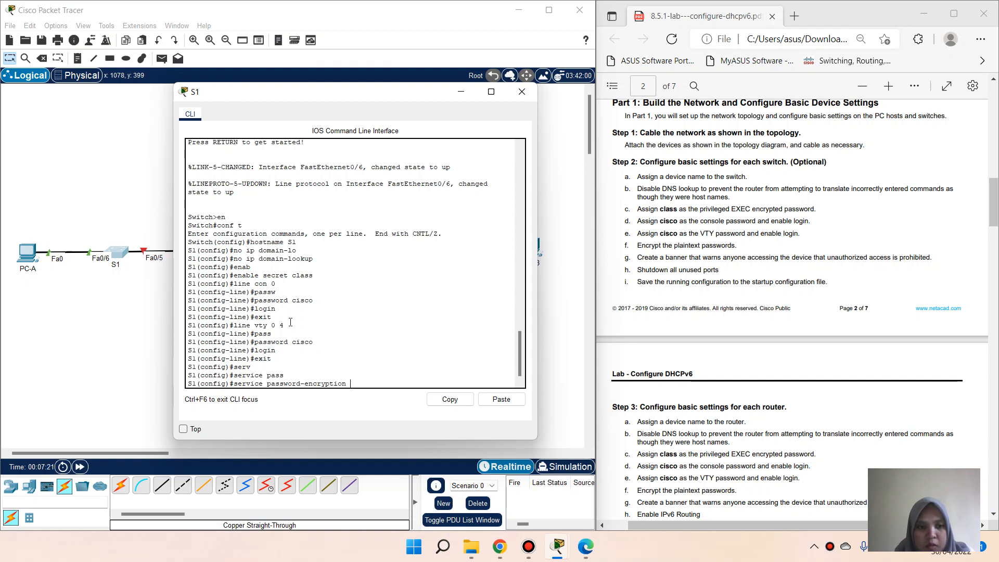
key("Return")
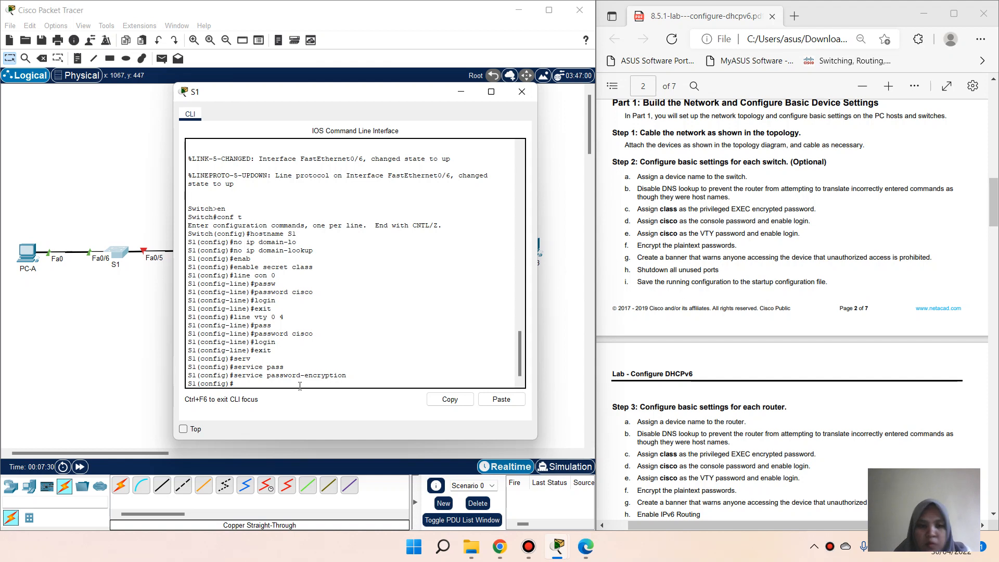
Step: Set banner motd # Unathorized Access is Prohibited! # on S1
type("banne")
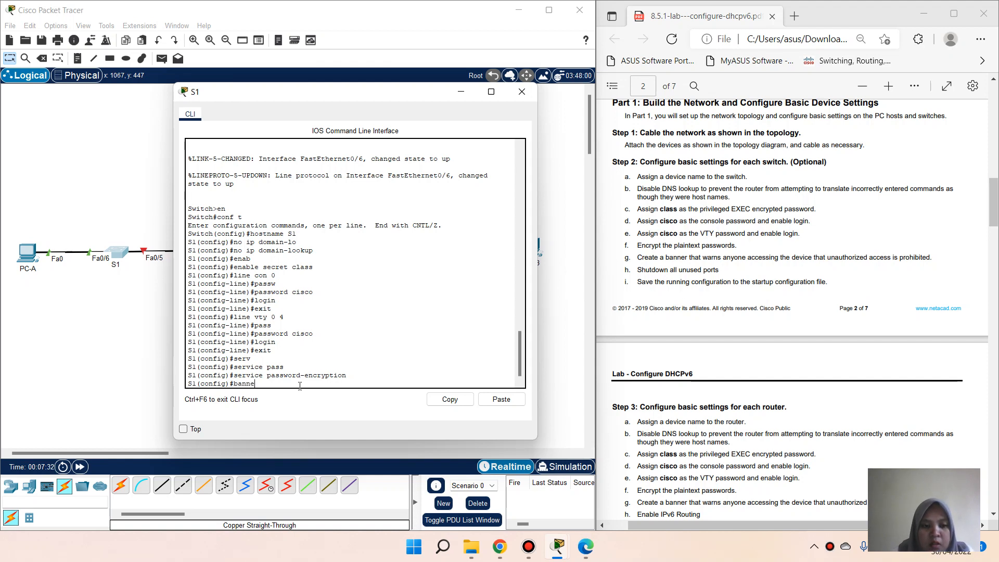
key("Tab")
type("motd ")
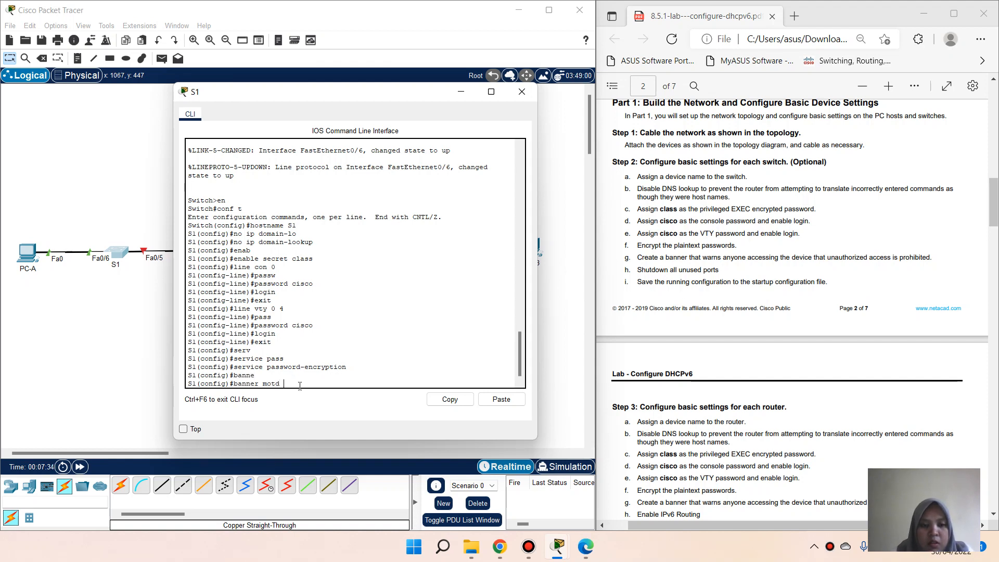
type("# Una")
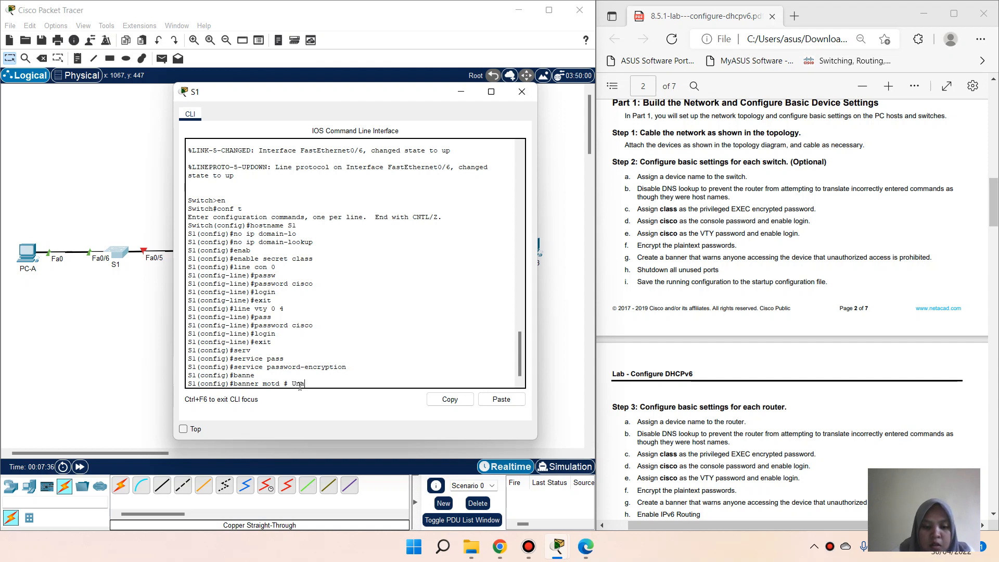
type("thori")
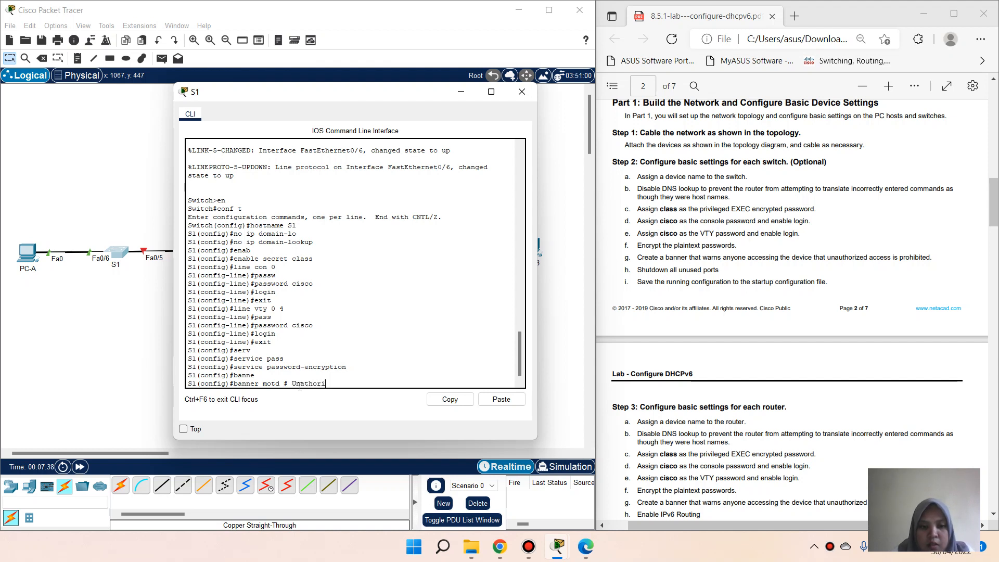
type("zed")
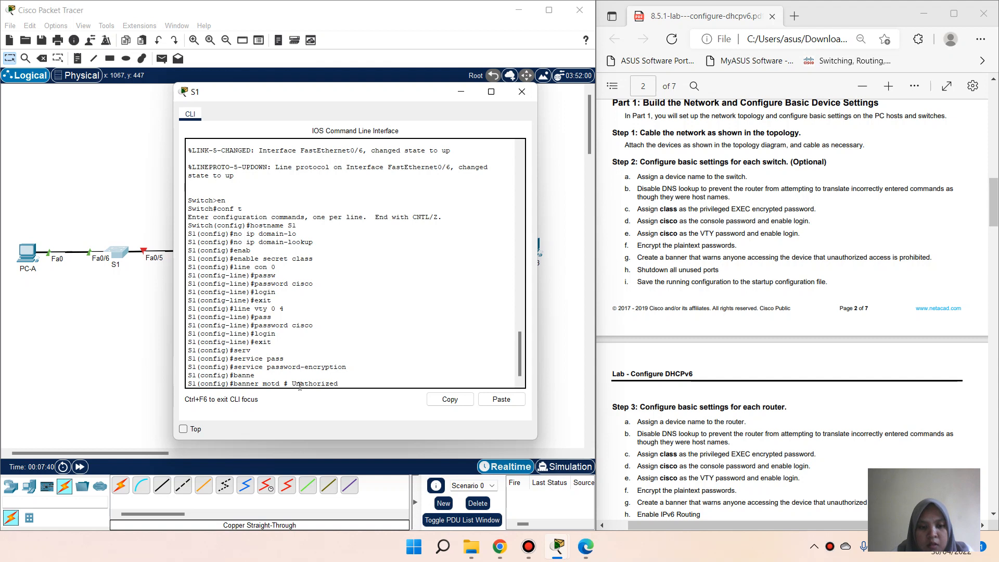
type(" Access is Prhohibt")
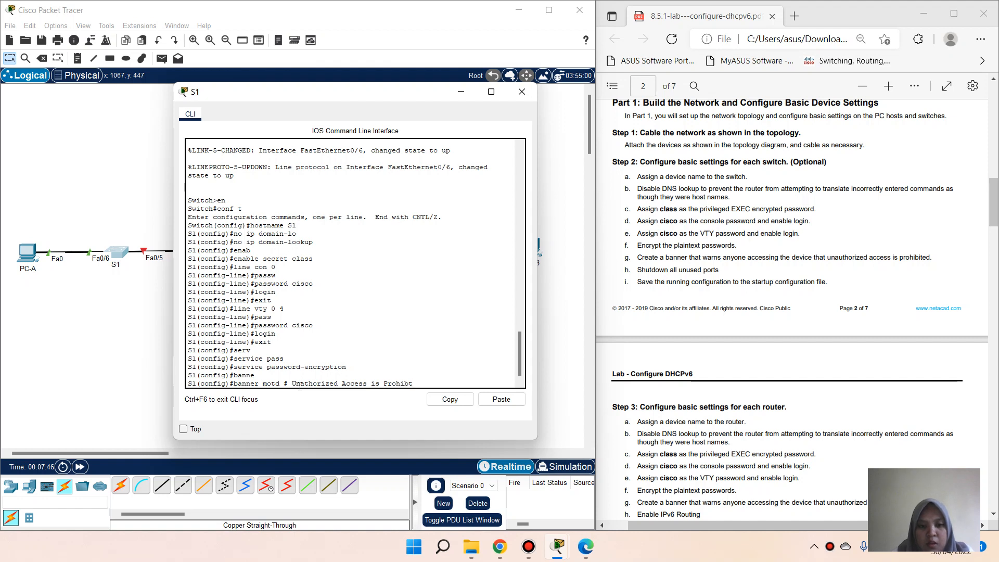
key("BackSpace")
type("ited! #")
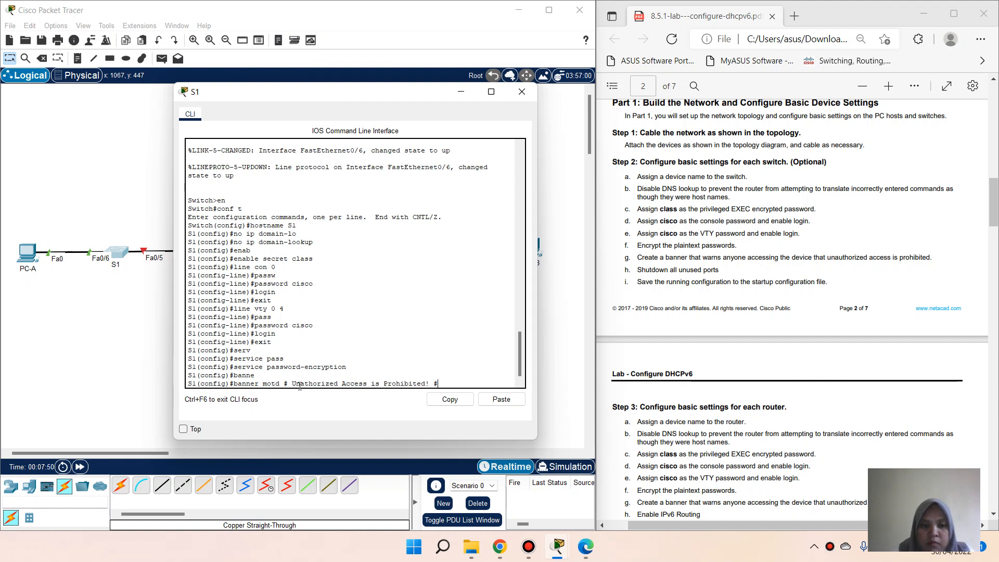
key("Return")
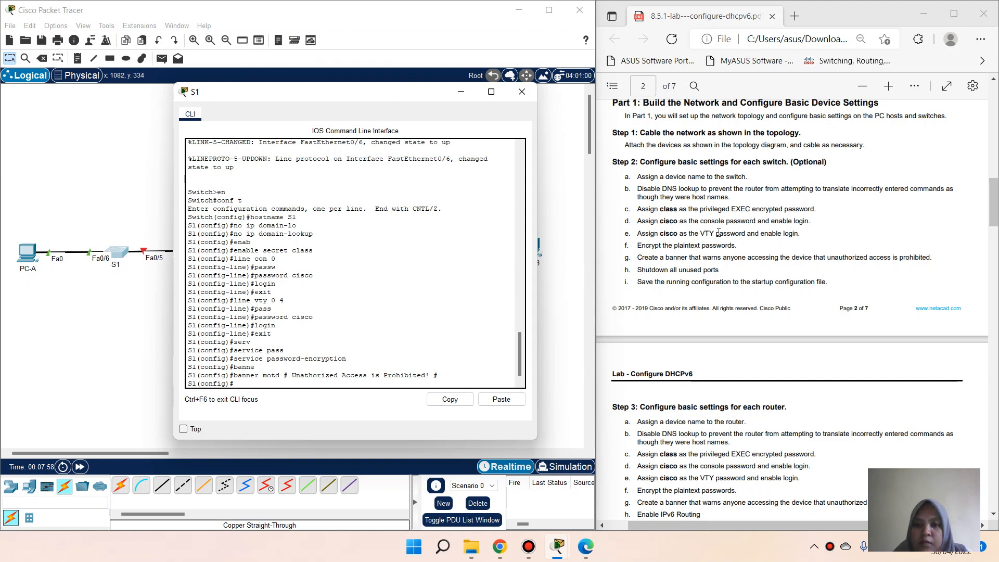
scroll(733, 280, "up", 15)
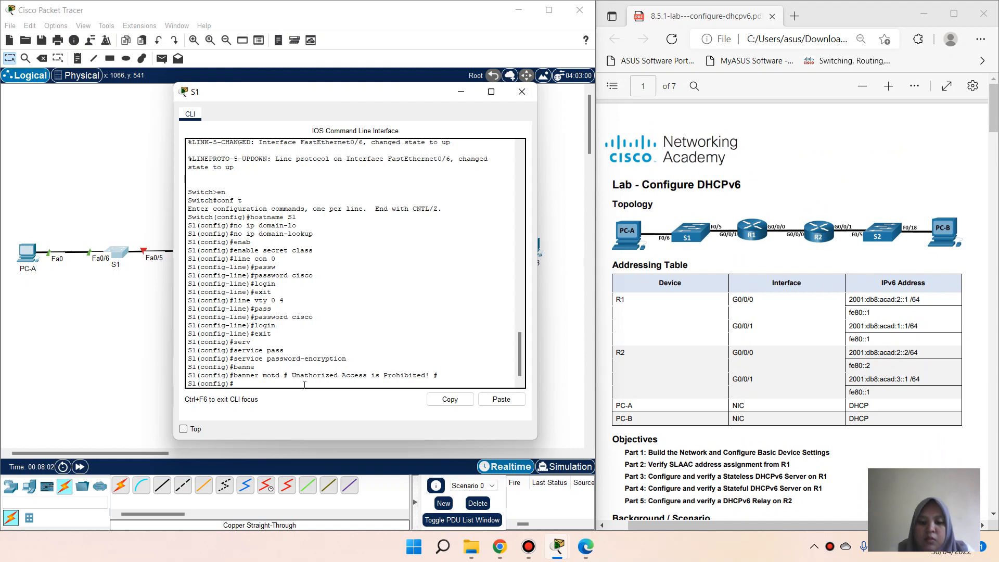
Step: Shut down S1's unused ports f0/1-4, f0/7-24 and g0/1 with an interface range
type("int range f0")
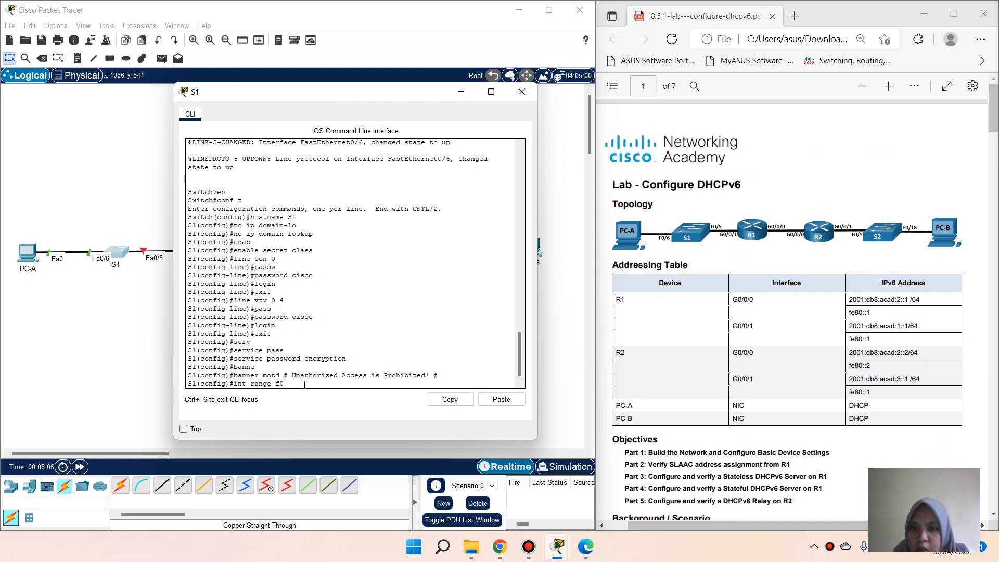
type("/1")
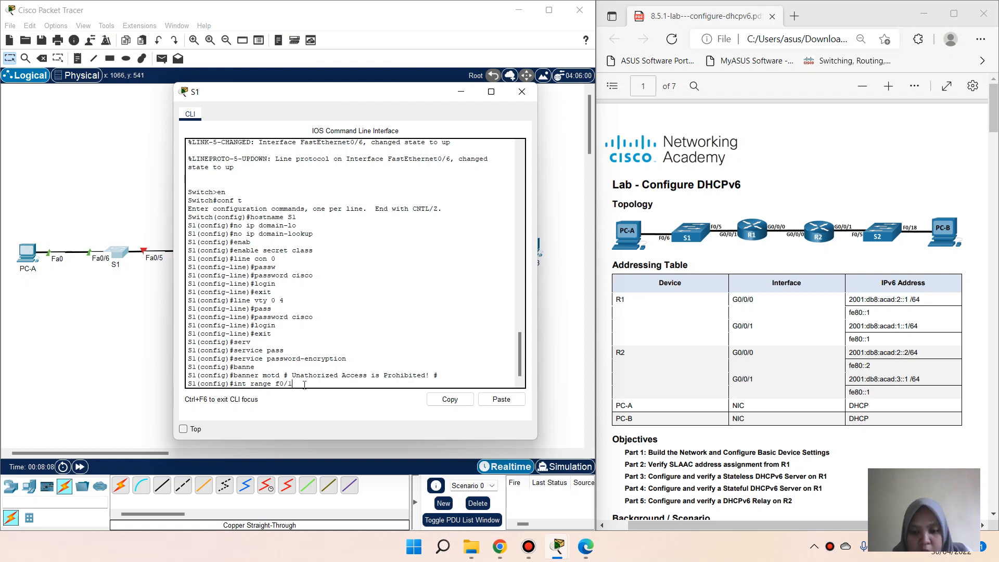
type("-4")
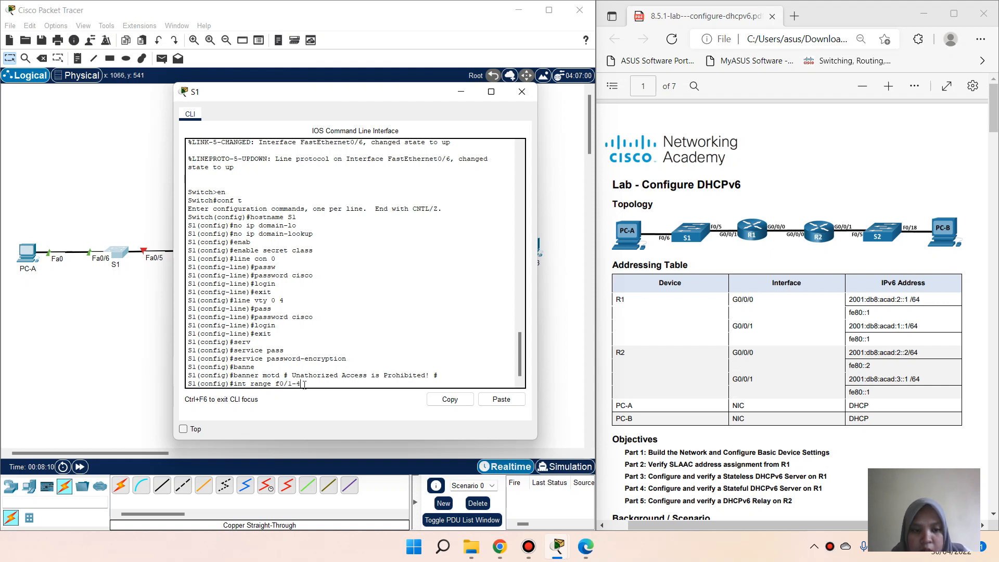
type(",")
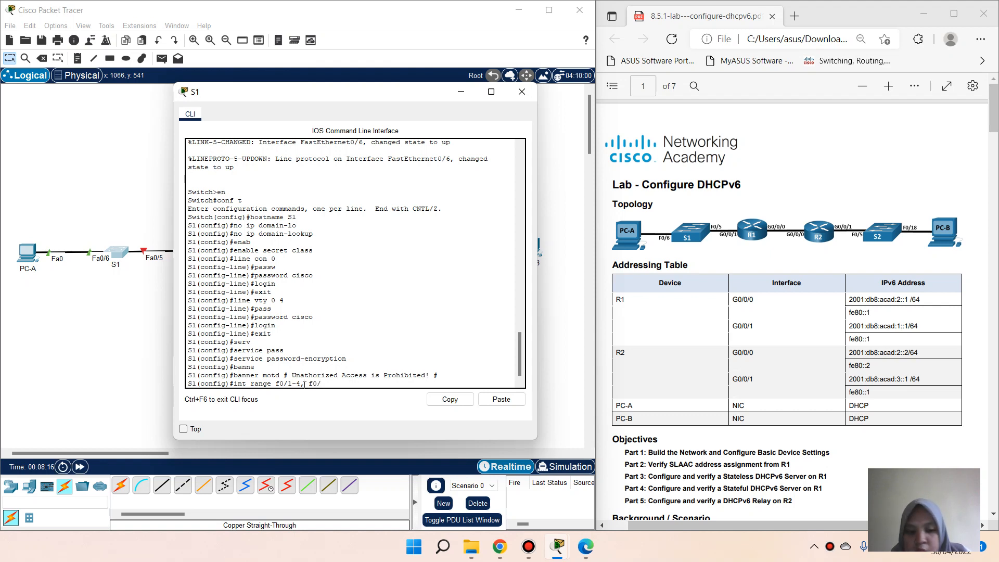
type("f0/7")
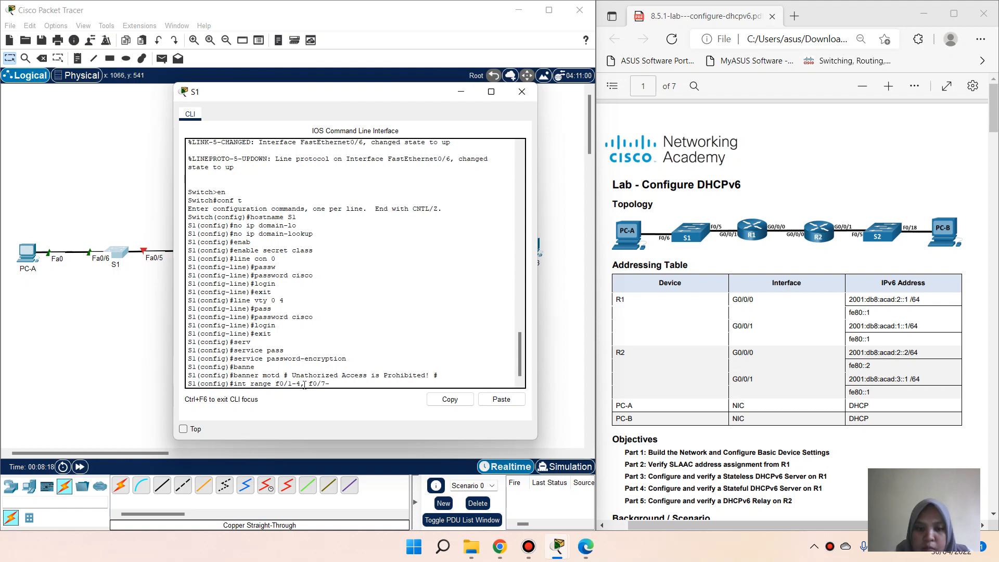
type("-24")
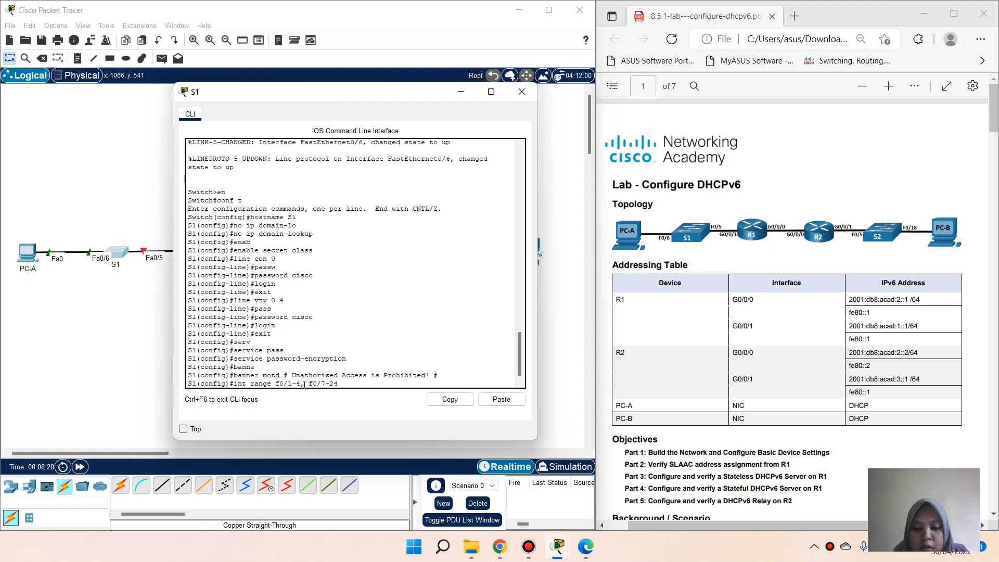
type(", g0/1-2")
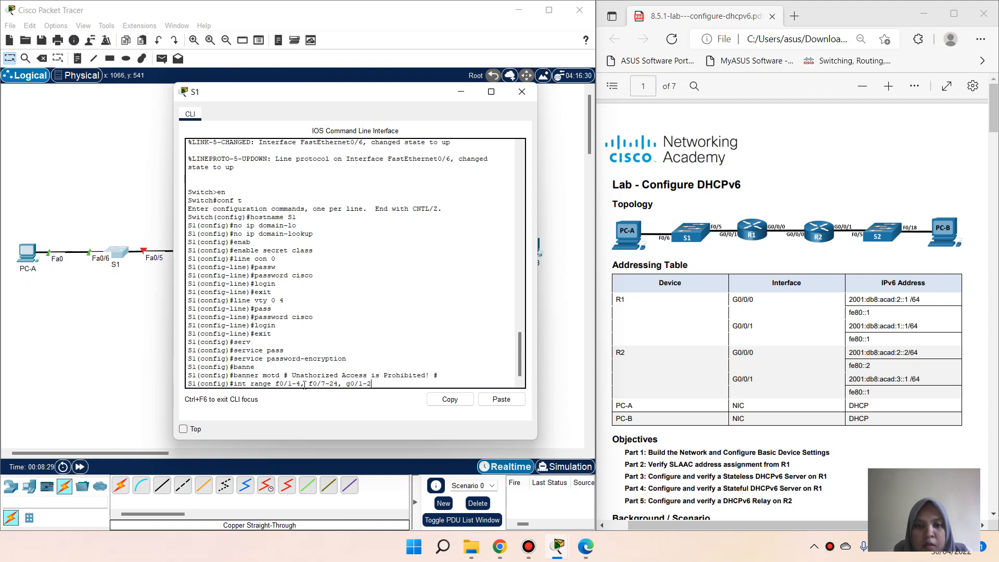
key("Return")
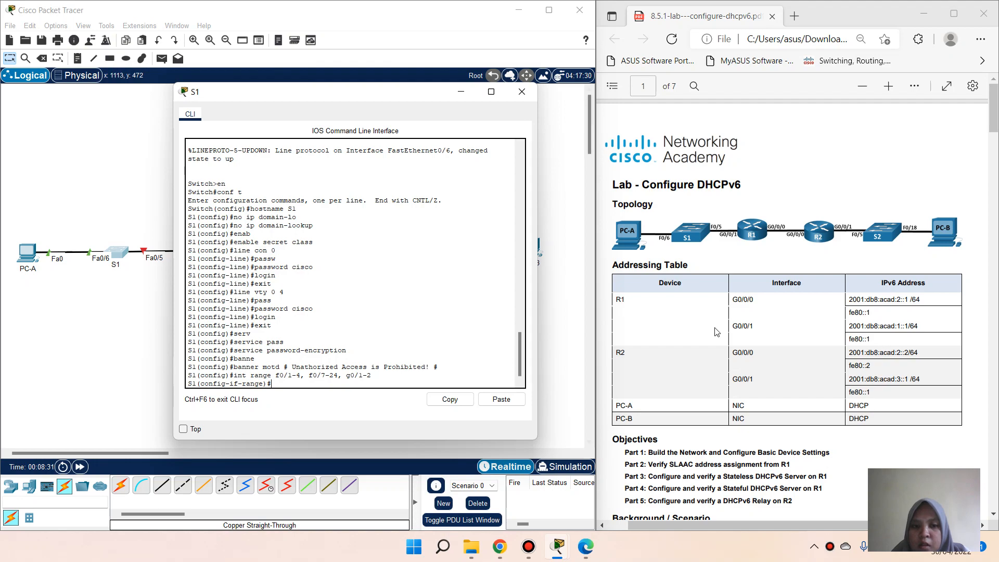
scroll(716, 331, "down", 15)
type("s")
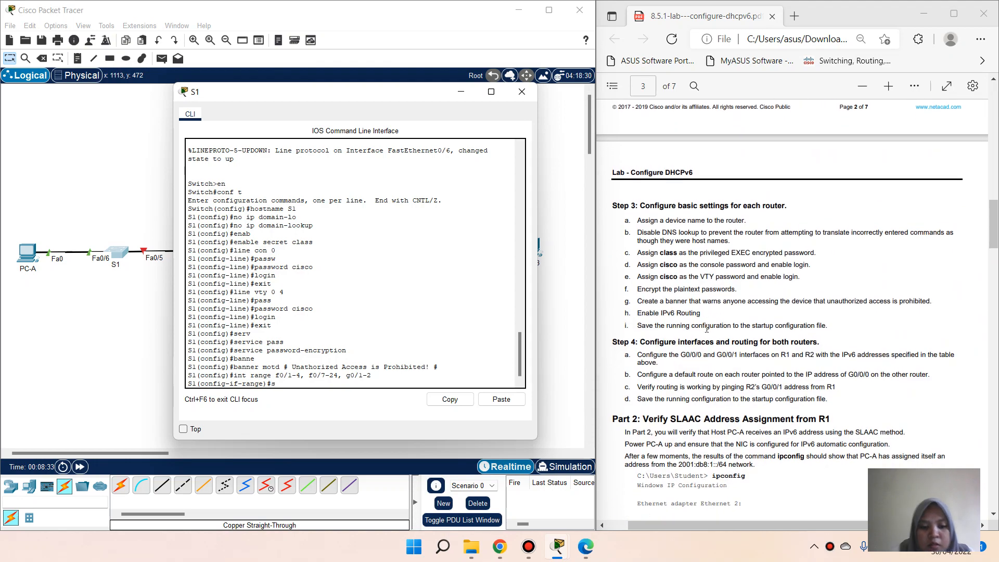
type("hutdown")
key("Return")
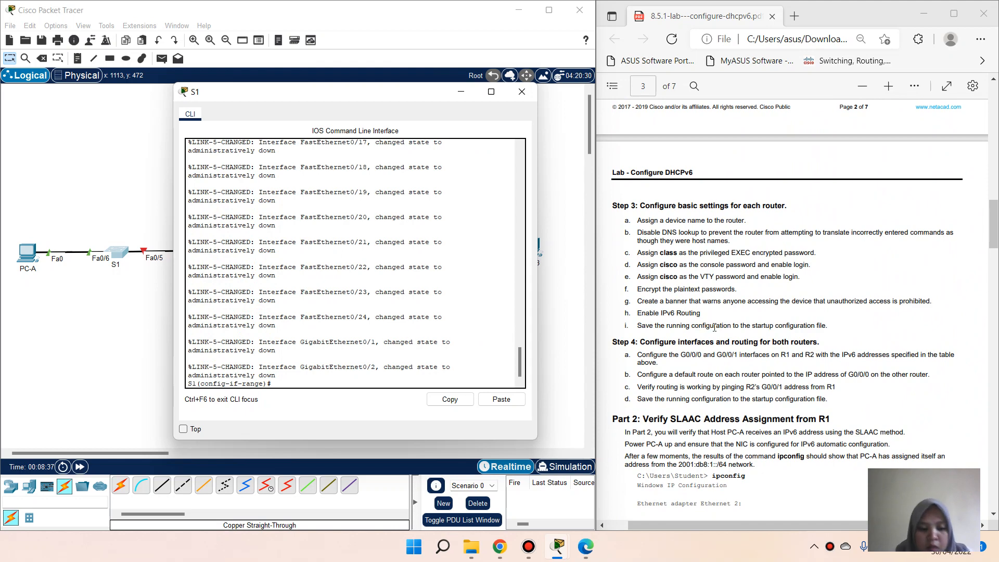
Step: Return to privileged mode and copy S1's running-config to startup-config
type("copu")
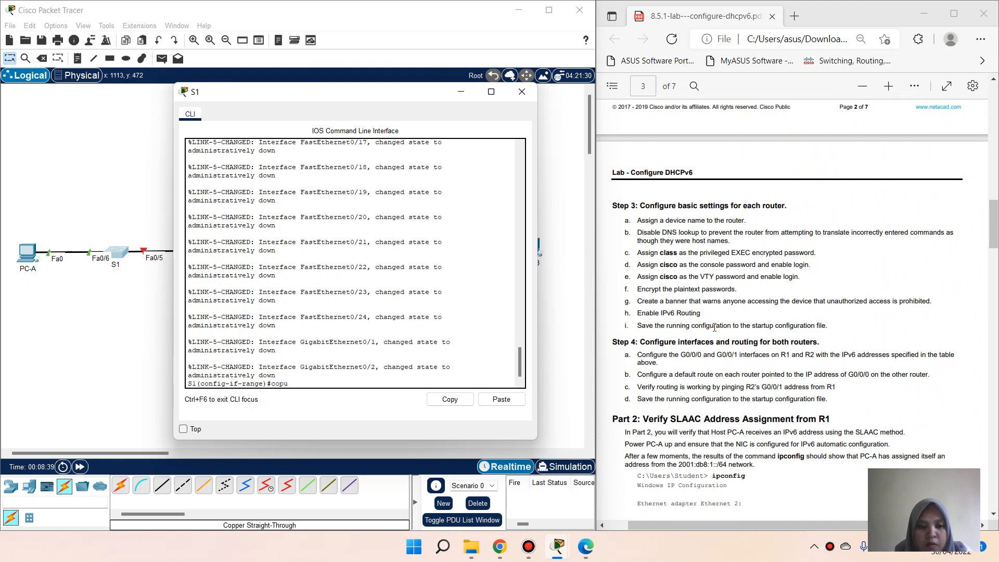
key("BackSpace")
key("BackSpace")
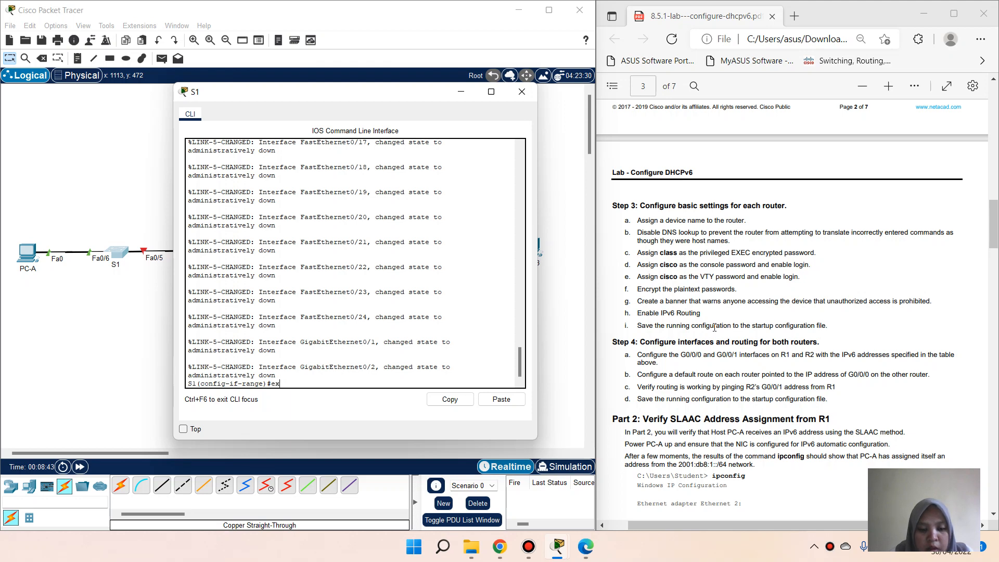
key("BackSpace")
type("nd")
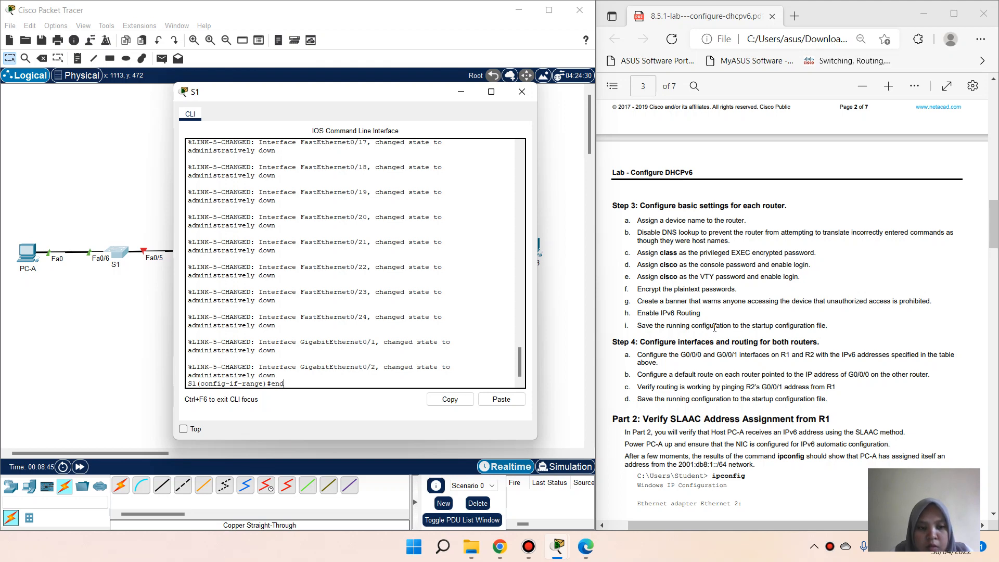
key("Return")
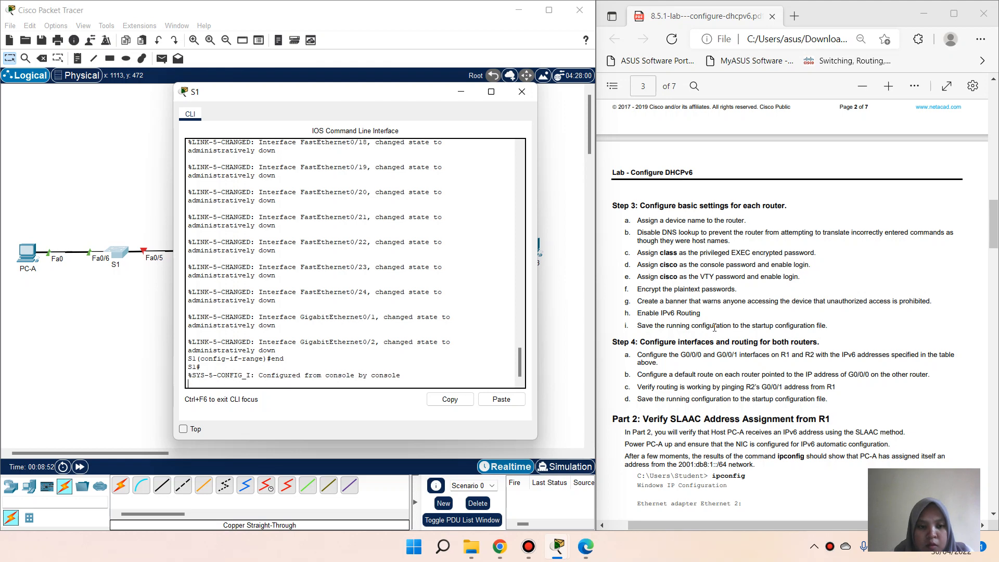
key("Return")
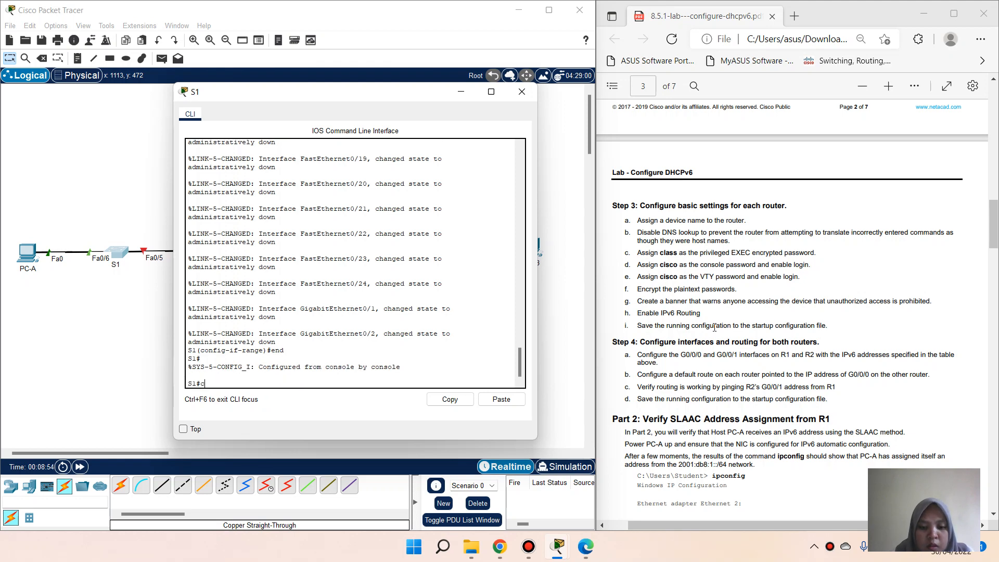
type("cop")
key("Tab")
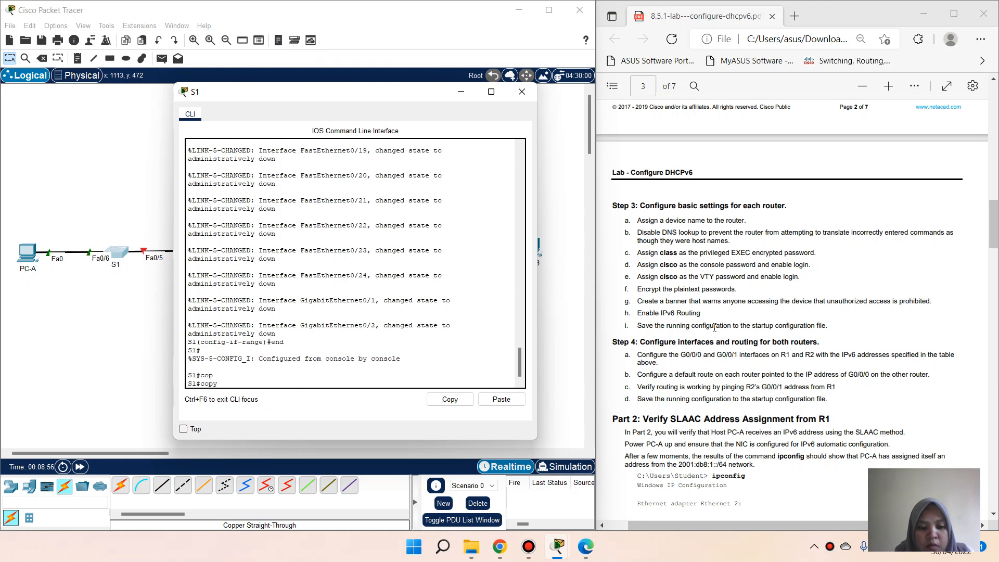
type("run")
key("Tab")
type("st")
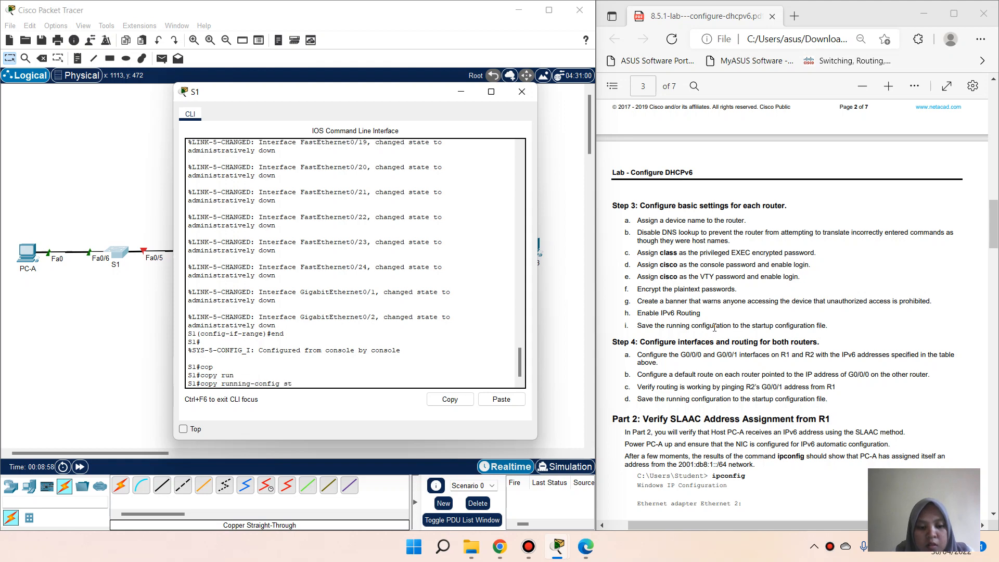
key("Tab")
key("Return")
key("Return")
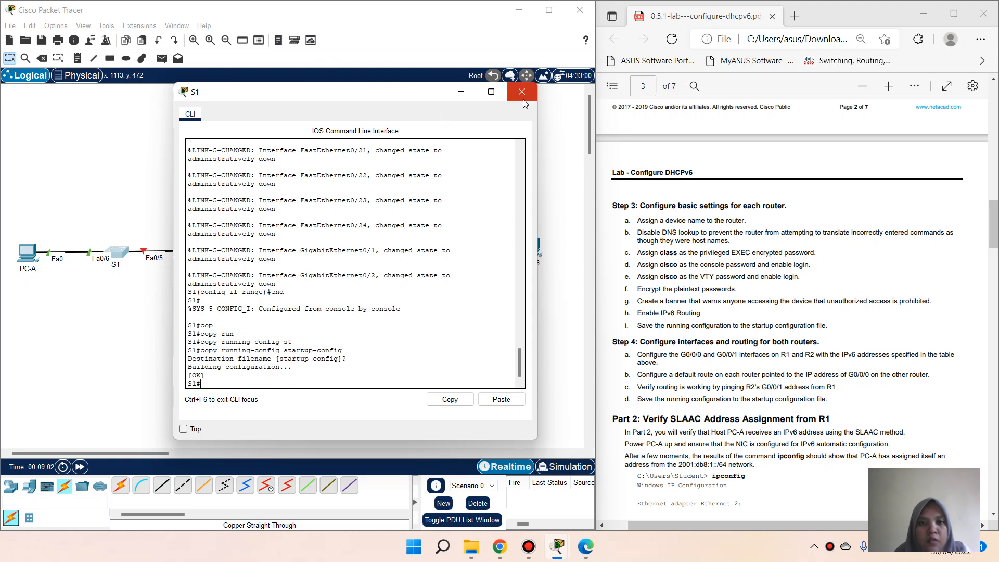
Step: Switch from S1's console to S2's CLI and enter global configuration mode
left_click(463, 93)
left_click(462, 93)
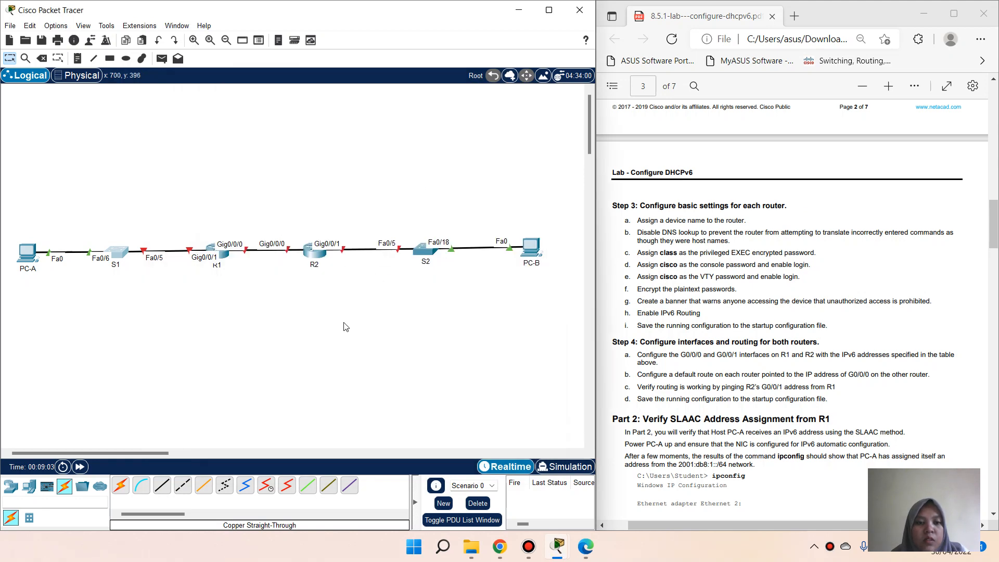
left_click(424, 257)
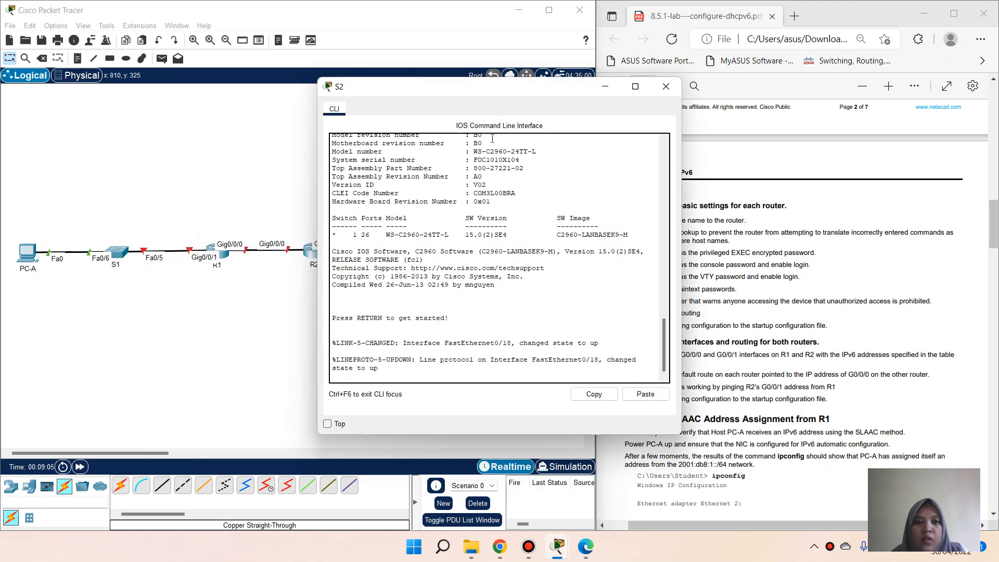
left_click_drag(471, 88, 331, 83)
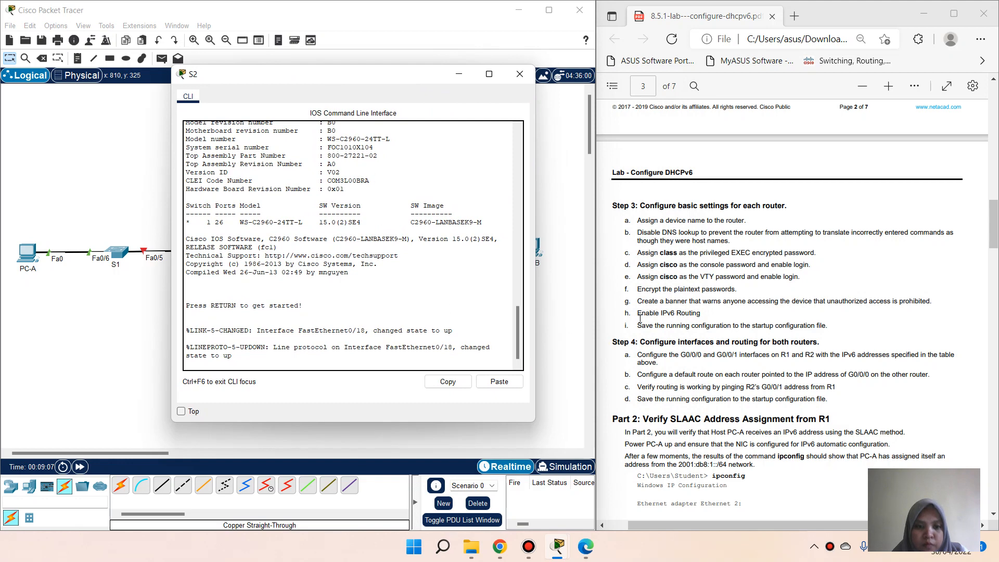
scroll(728, 312, "up", 5)
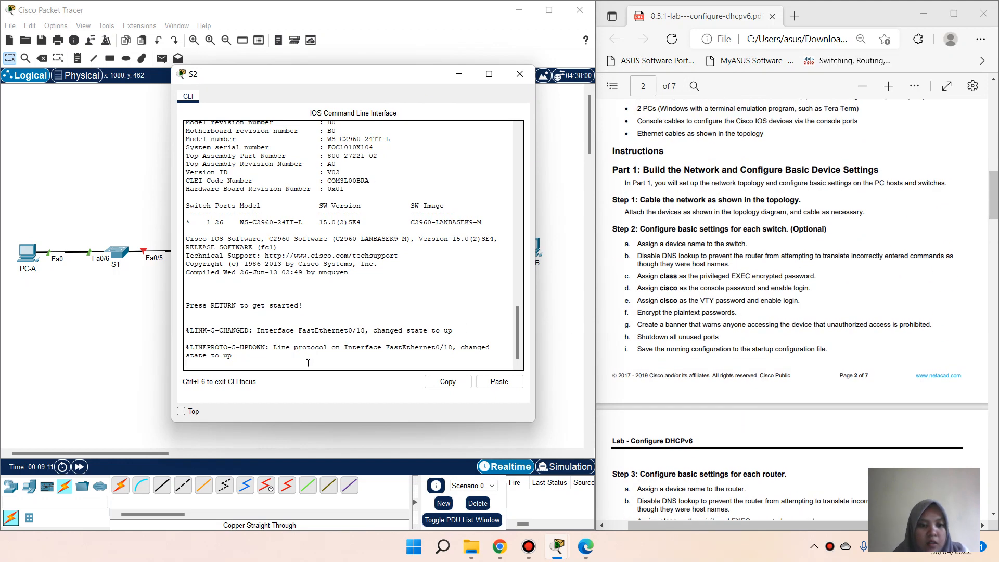
key("Return")
type("en")
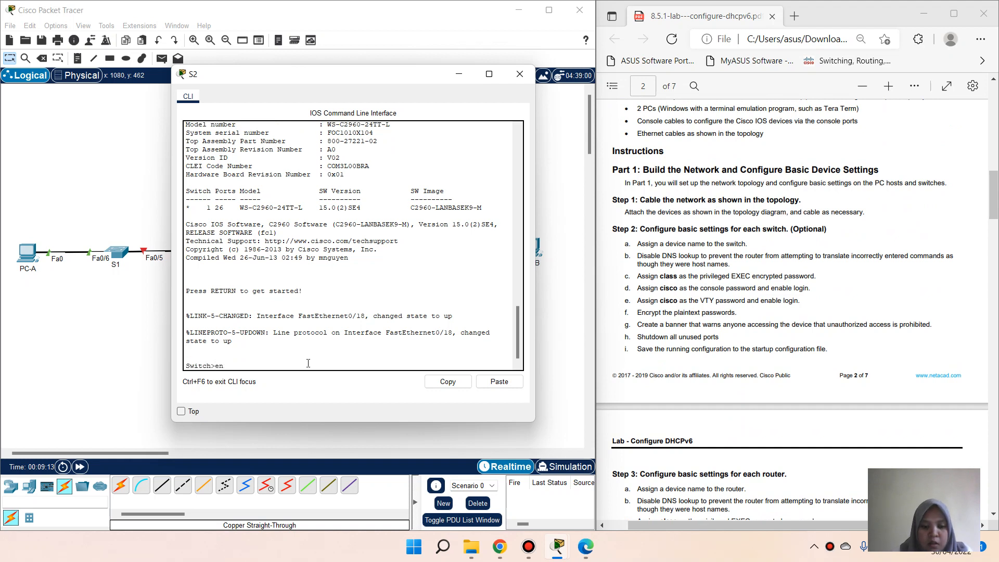
key("Return")
type("conf")
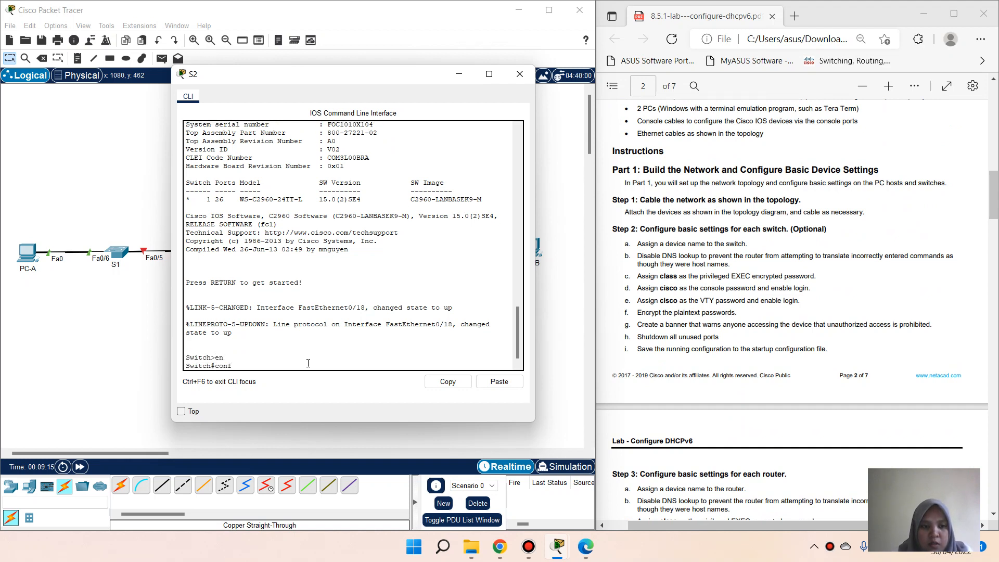
type(" t")
key("Return")
Step: Set the hostname to S2 and disable IP domain lookup
type("host")
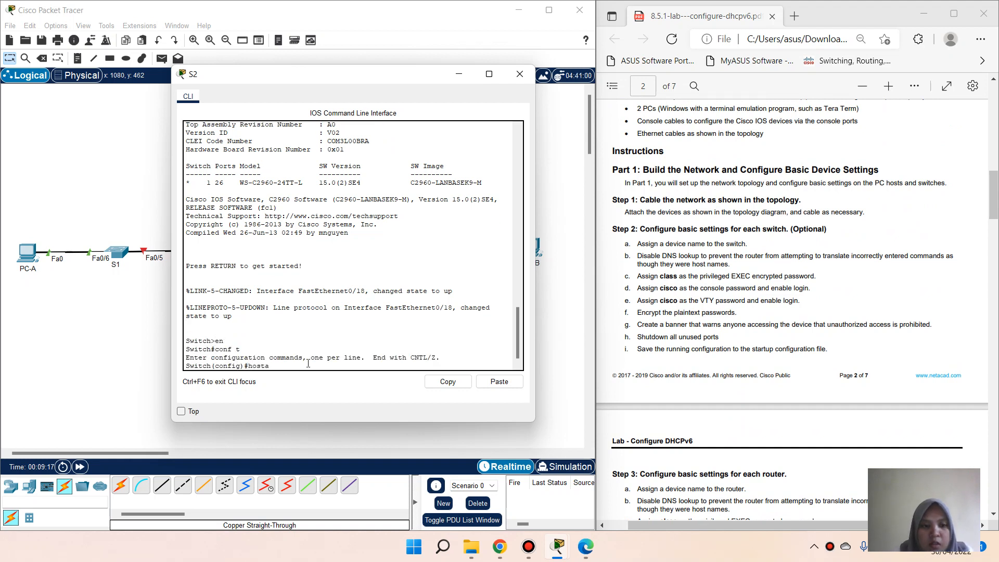
type("name S2")
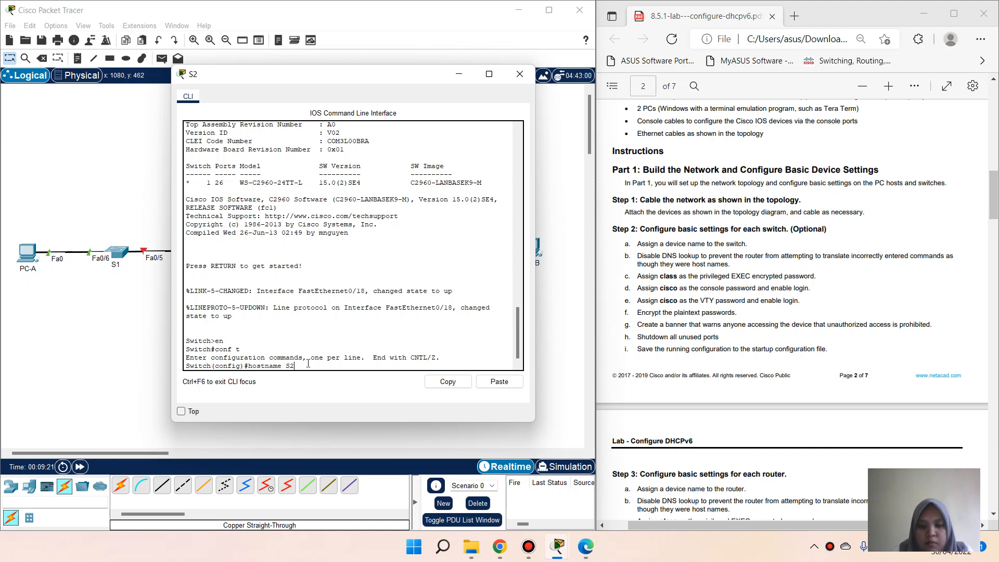
key("Return")
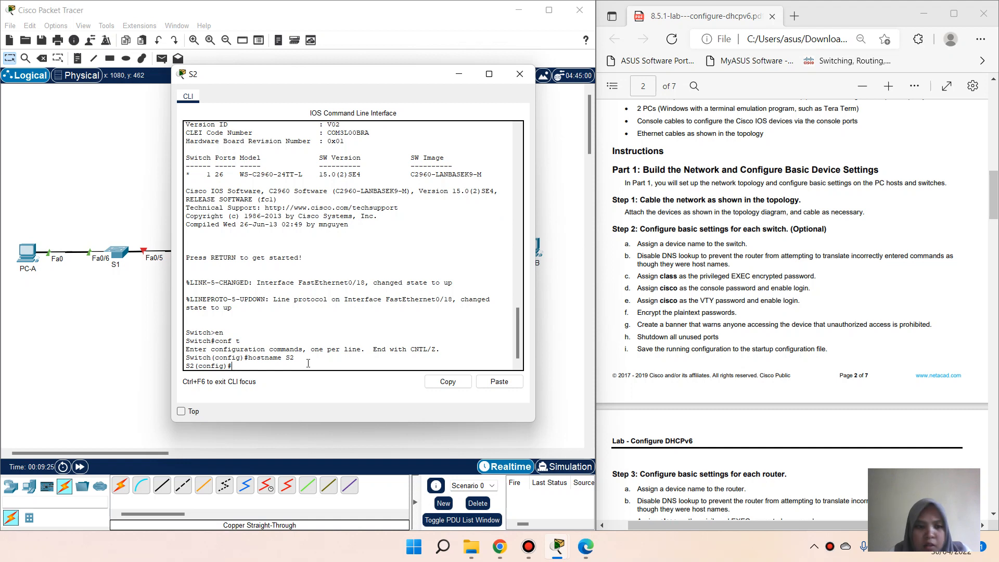
type("no ip")
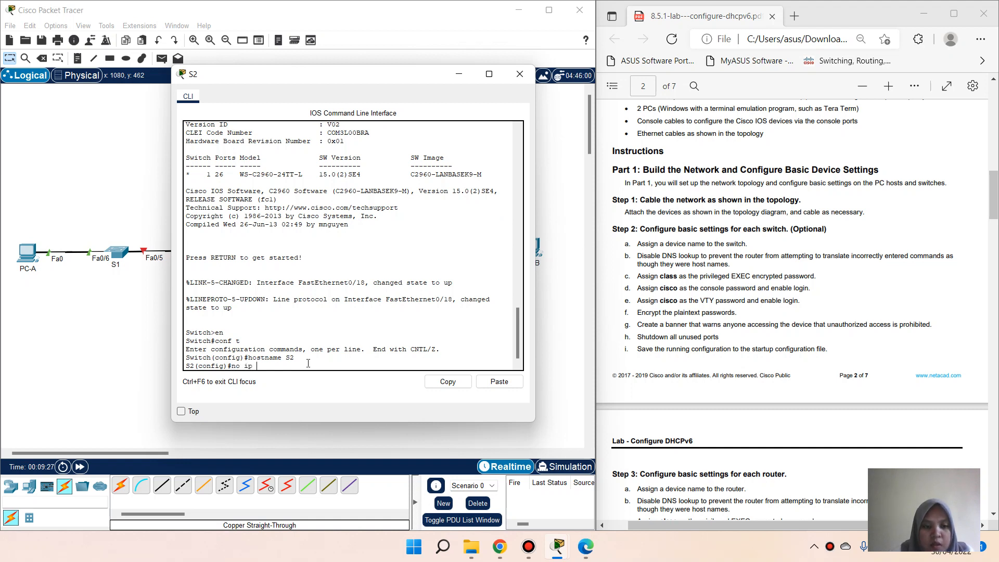
type(" doma")
key("Tab")
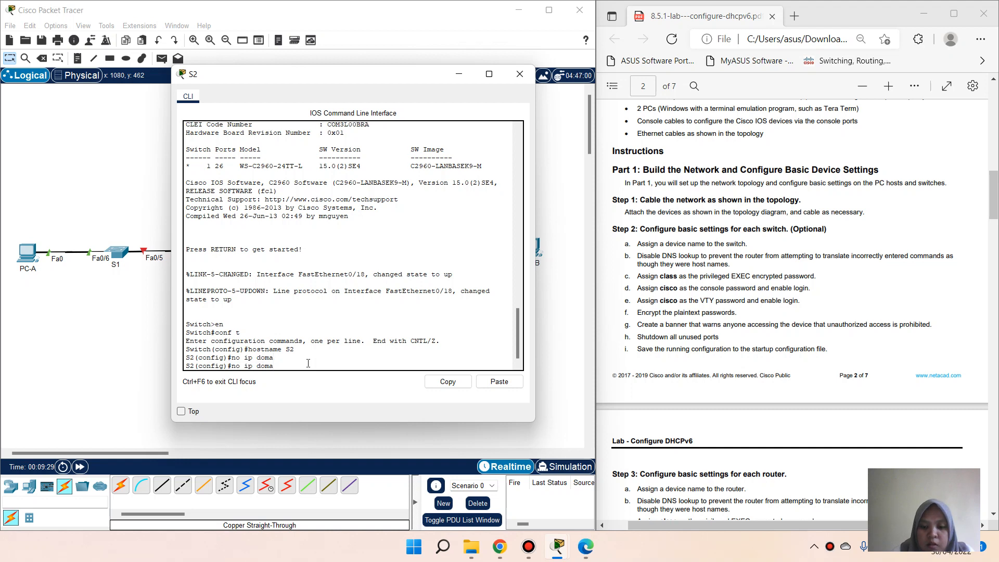
type("in-loo")
key("Tab")
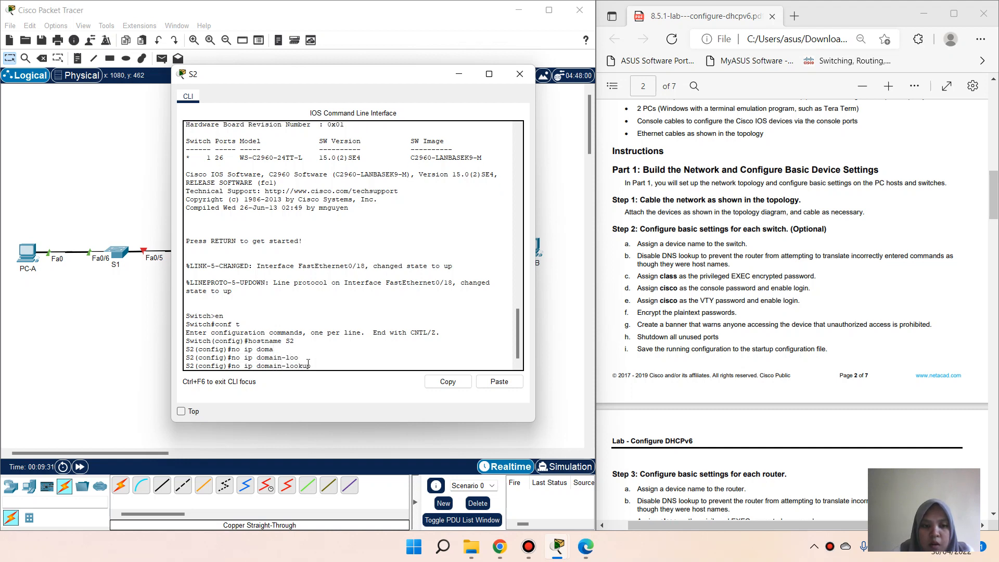
key("Return")
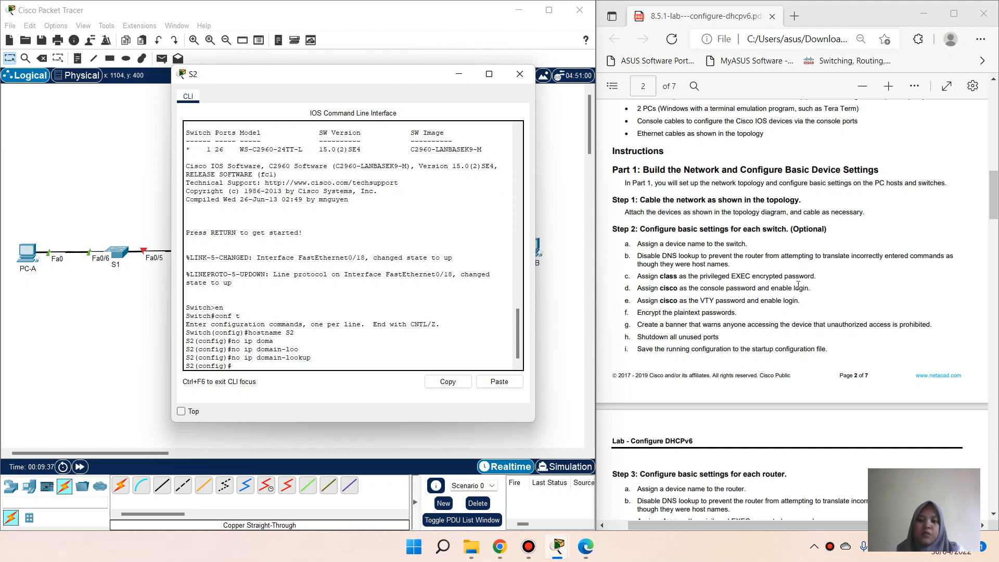
Step: Set S2's enable secret to the lab's privileged password
type("enab")
key("Tab")
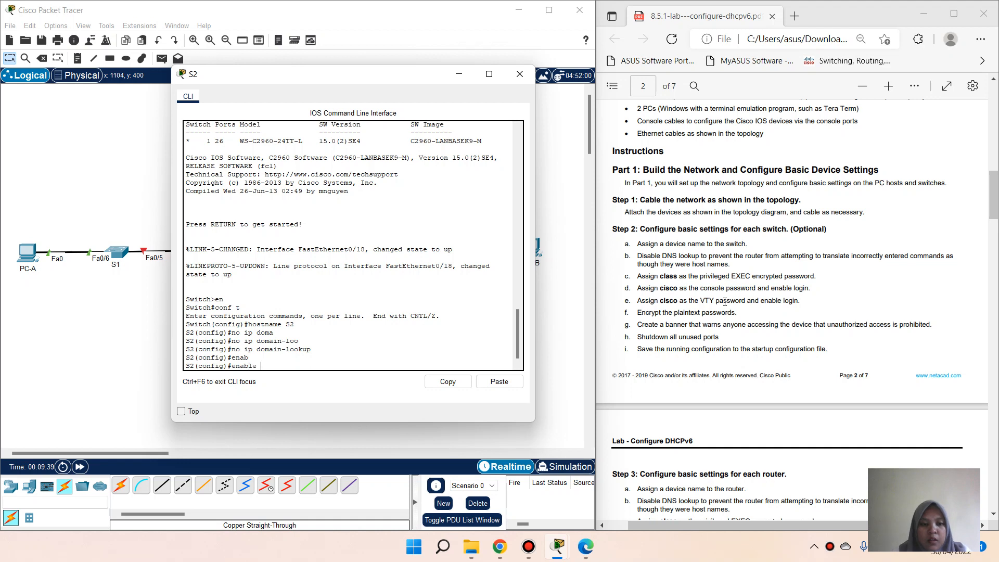
type("secret class")
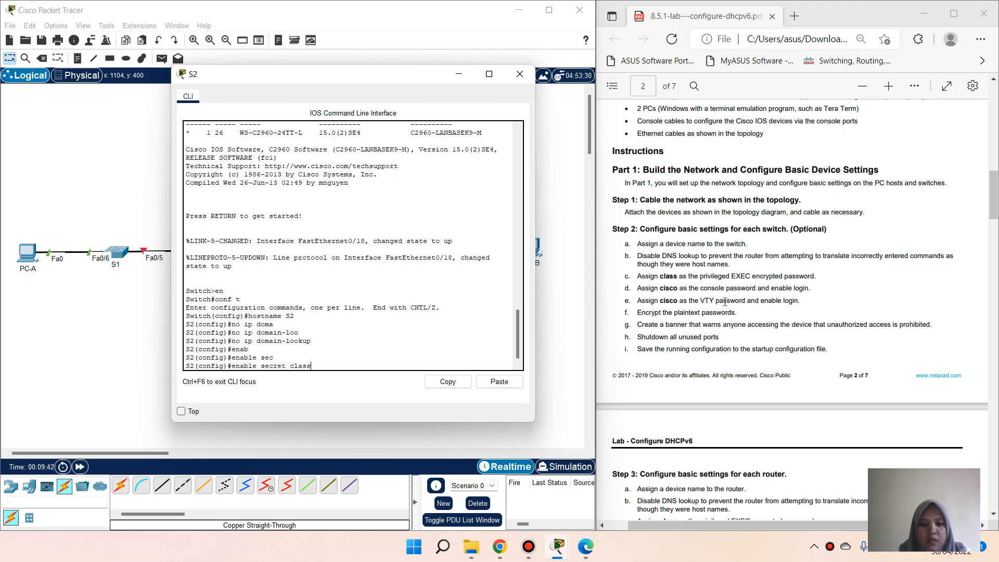
key("Return")
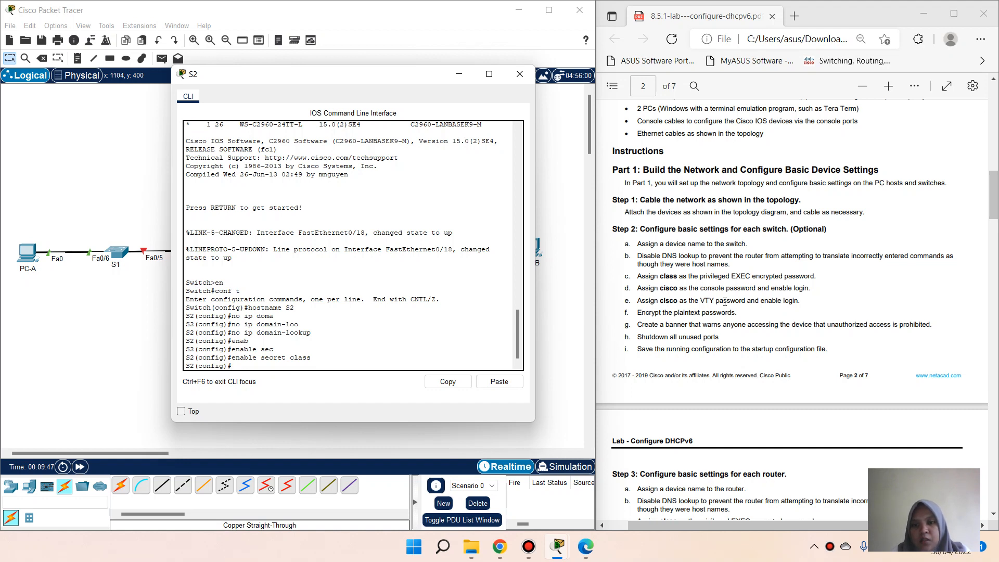
Step: Give S2's console line 0 the lab password and require login
type("line")
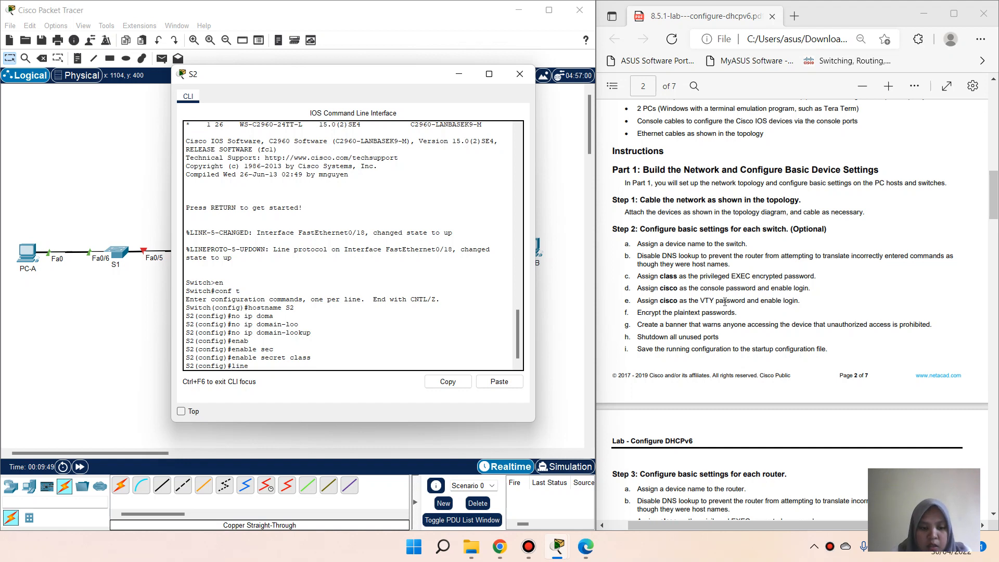
type(" con 0")
key("Return")
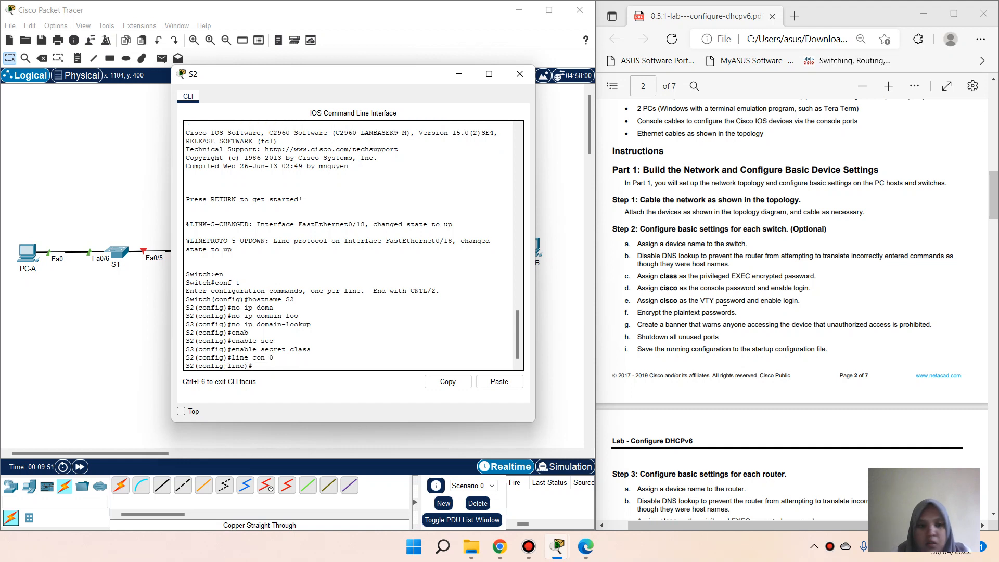
type("passw")
key("Tab")
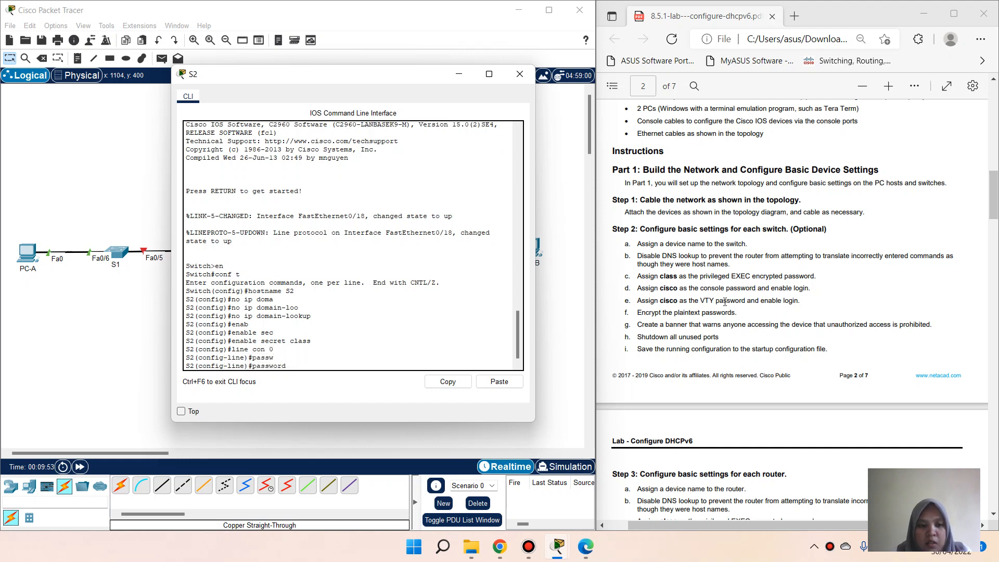
type("cisco")
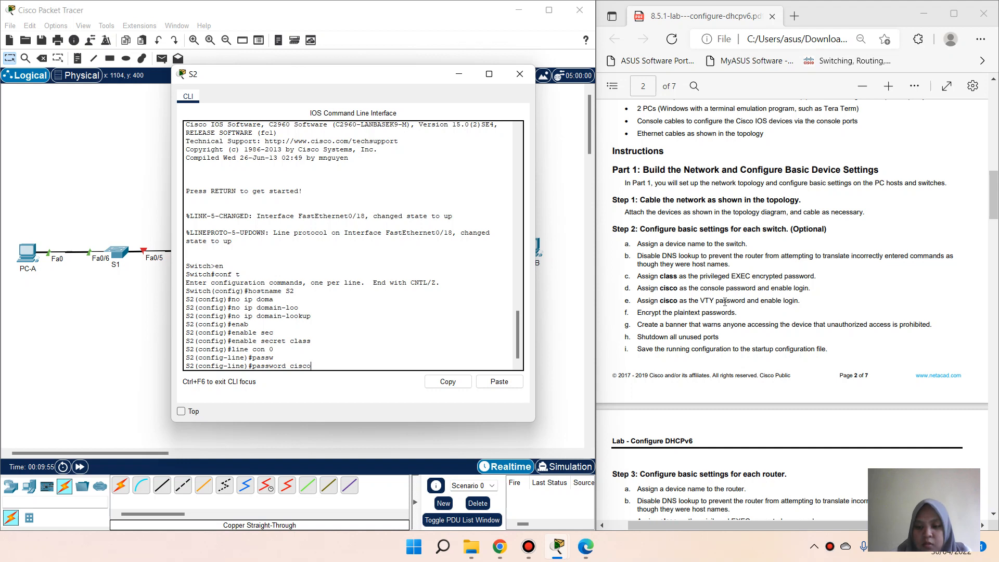
key("Return")
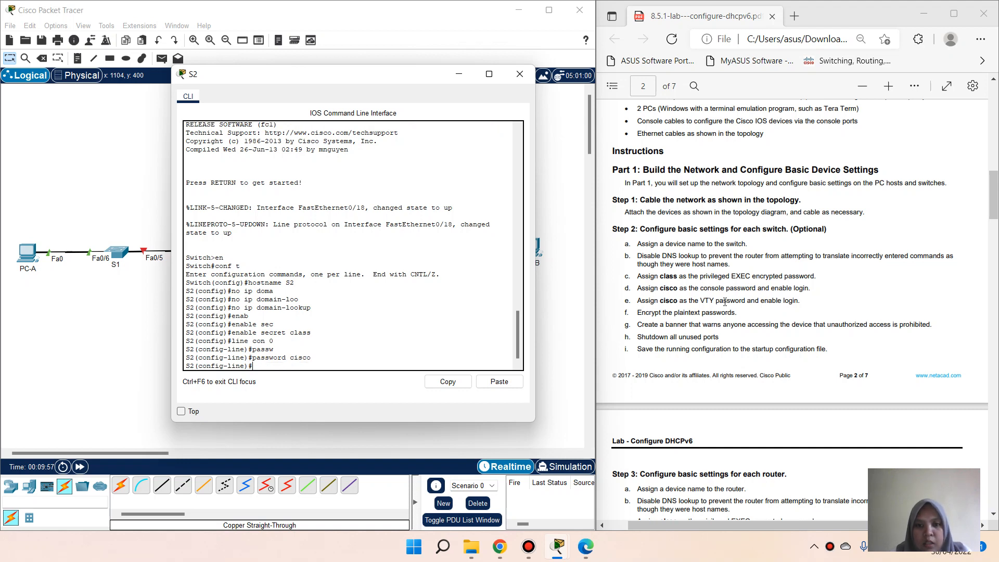
type("login")
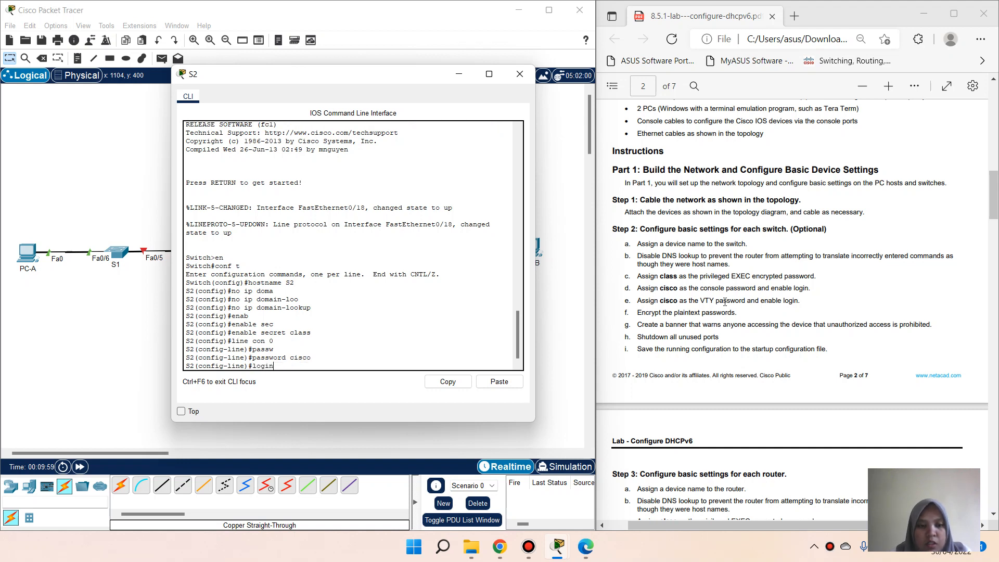
key("Return")
type("exit")
key("Return")
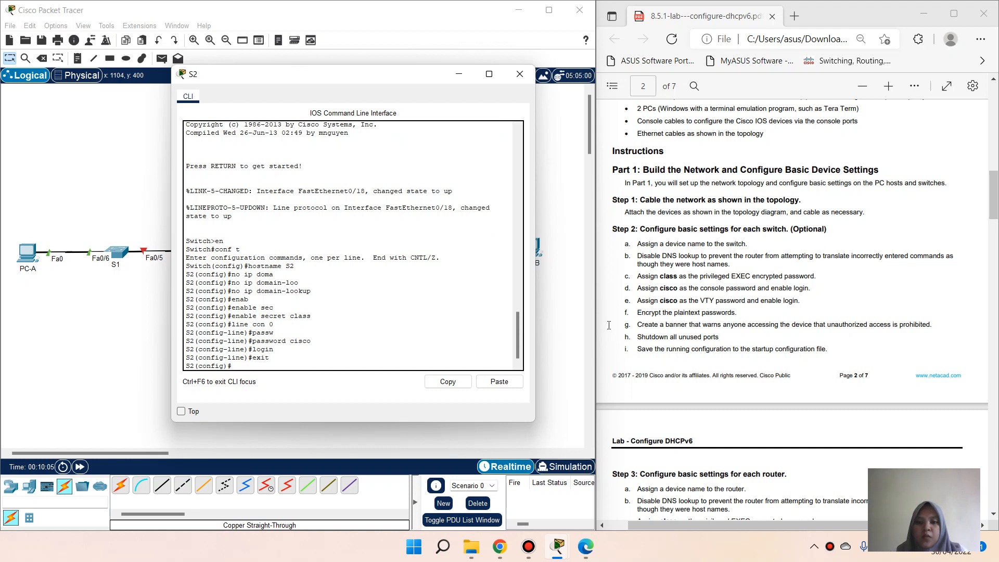
Step: Give S2's VTY lines 0-4 the lab password and require login
type("line")
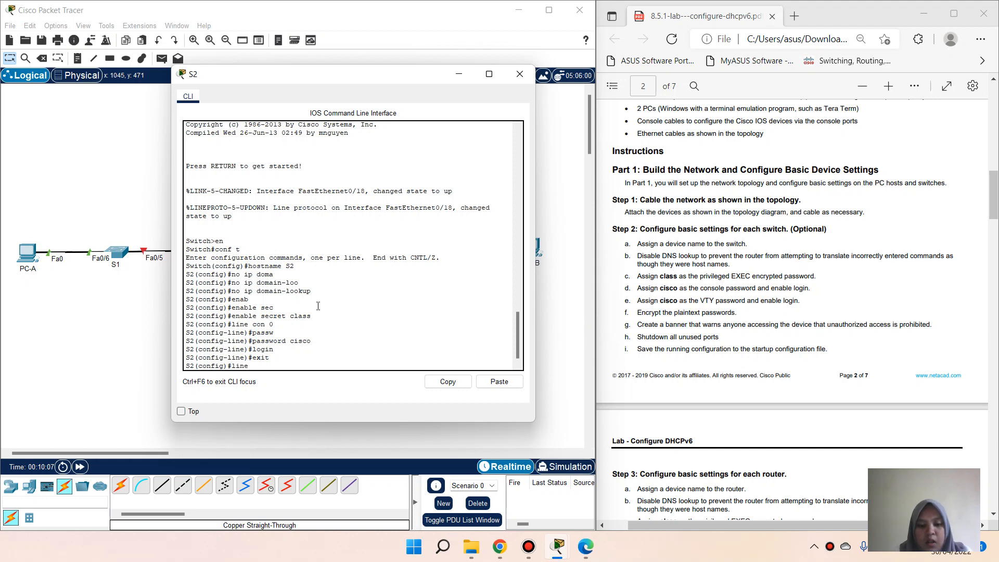
type(" vty 0 4")
key("Return")
type("pass")
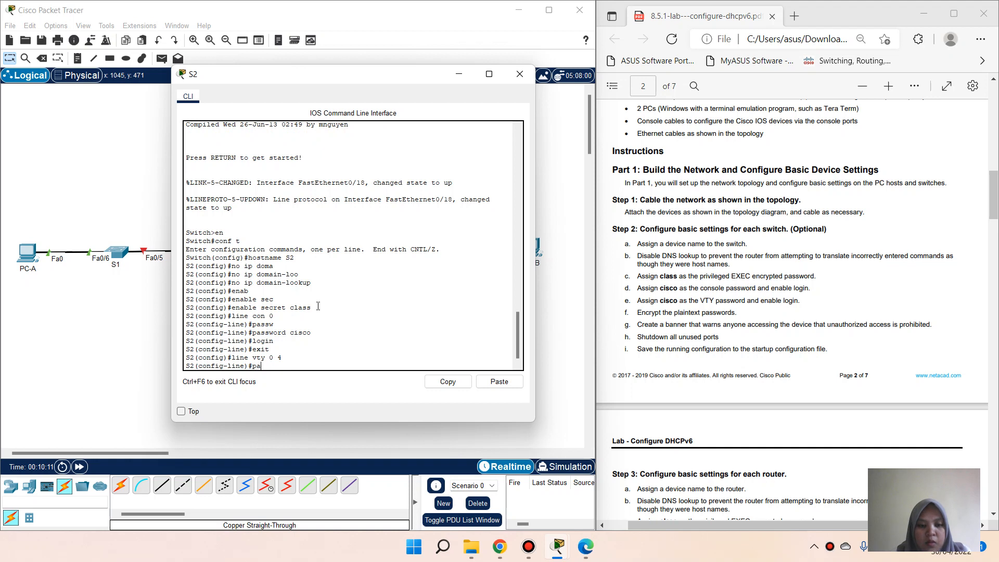
key("Return")
type("password cisco")
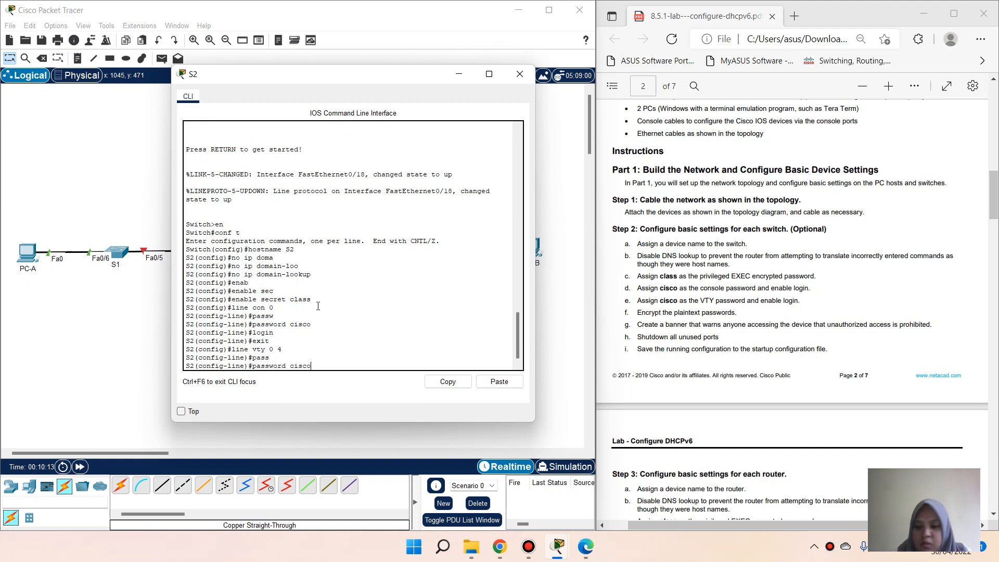
key("Return")
type("logi")
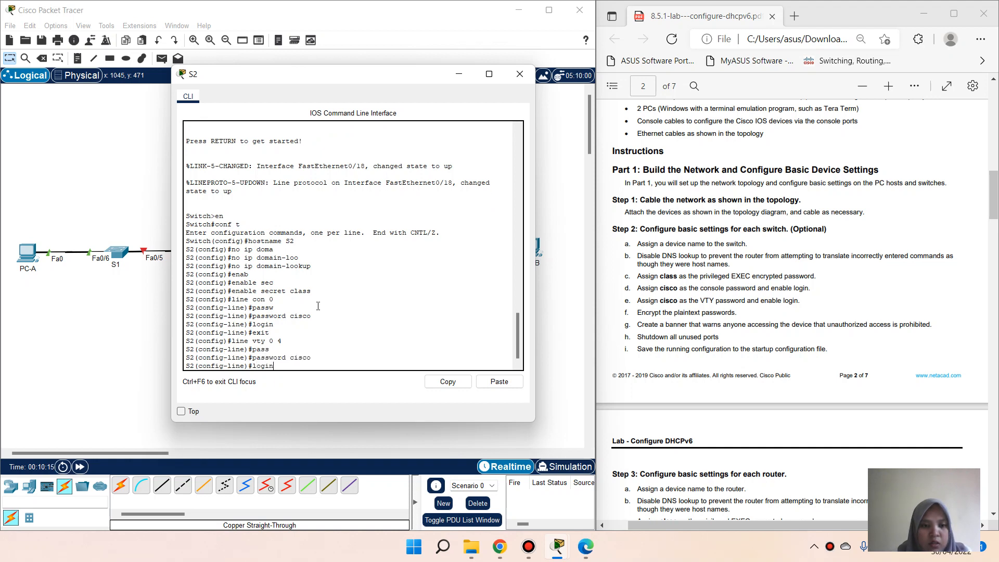
type("n")
key("Return")
type("exit")
key("Return")
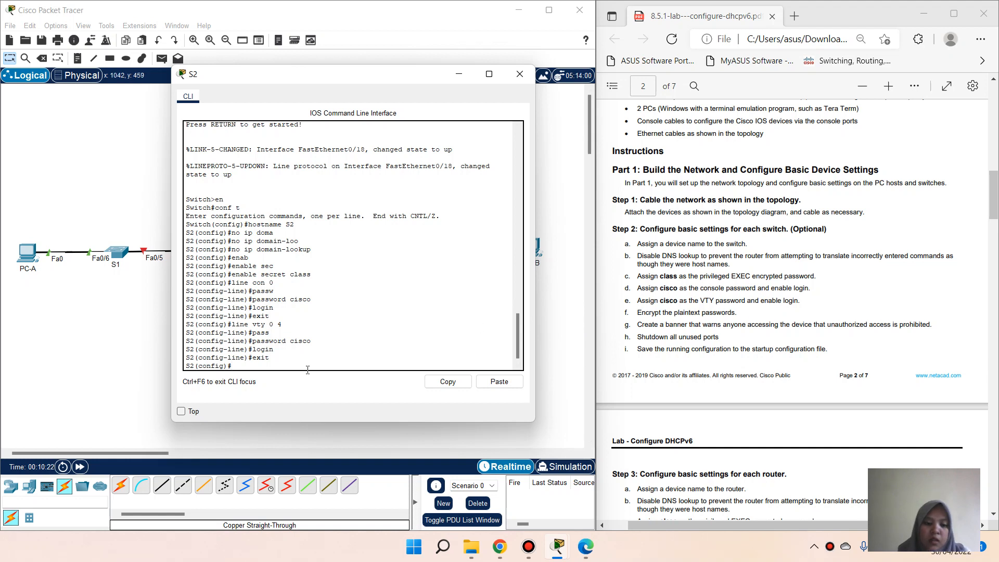
Step: Enable service password-encryption on S2
type("serv")
key("Tab")
type("pass")
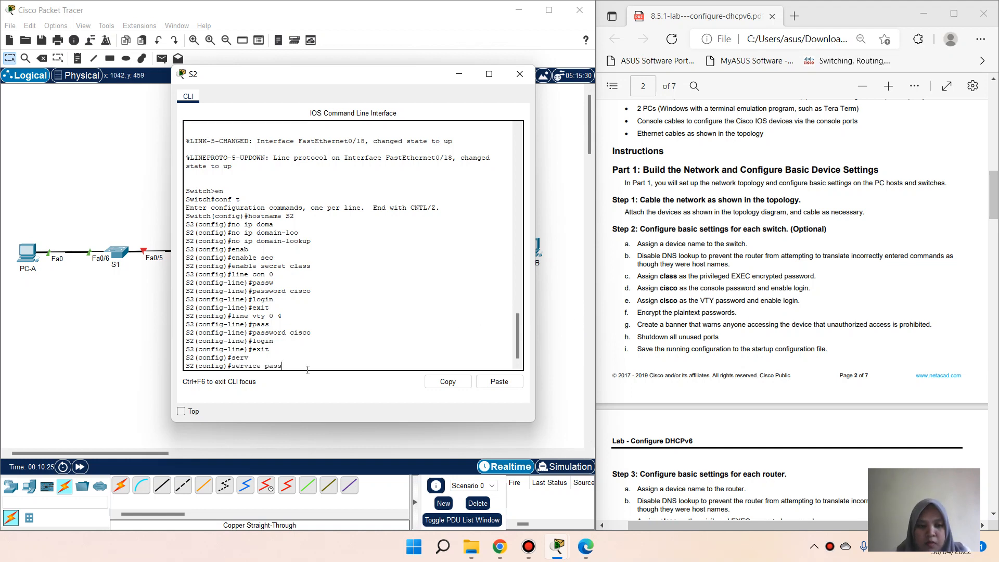
key("Tab")
key("Return")
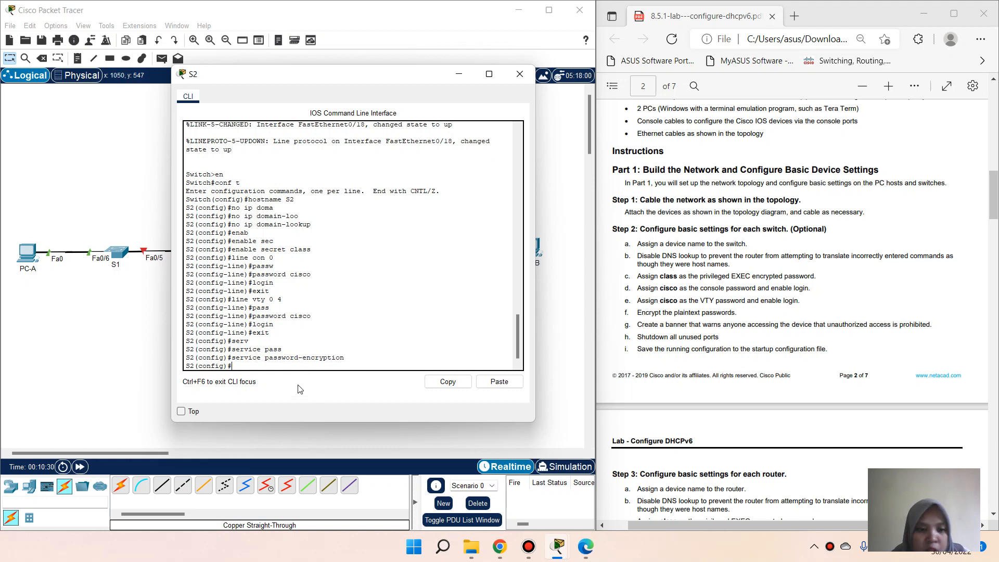
Step: Set the banner motd to 'Unauthorized Access is Prohibited!'
type("banner mot")
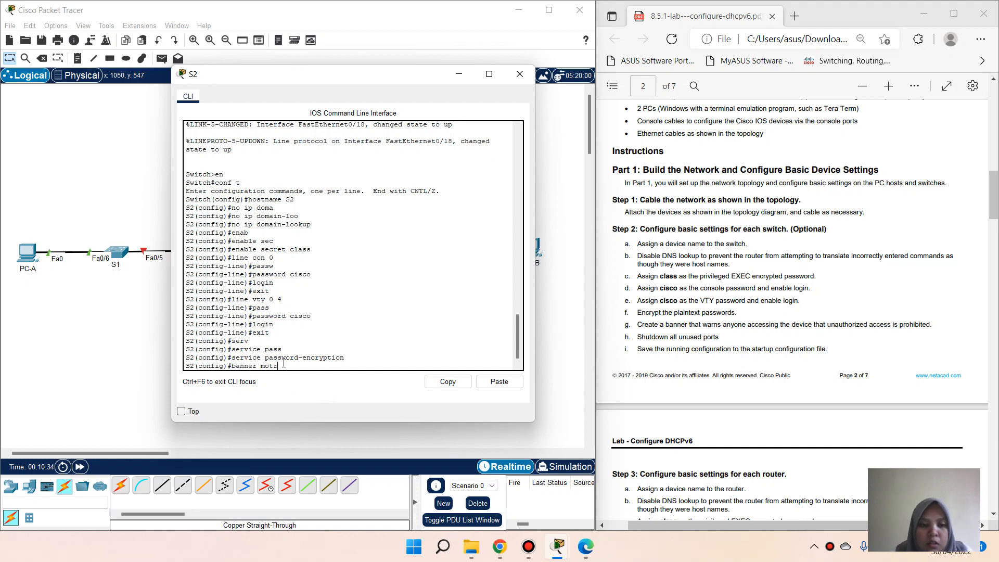
type("d")
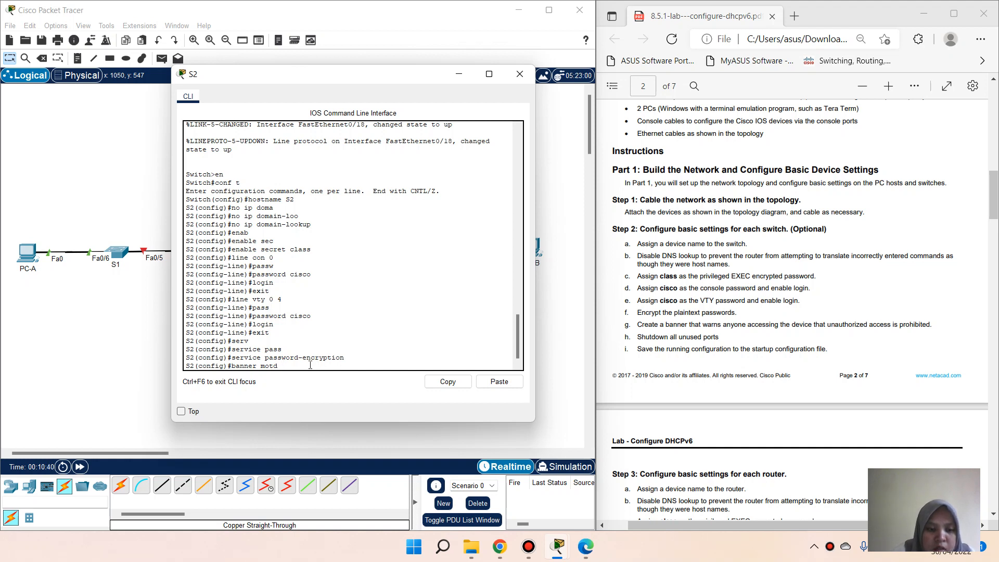
type("#")
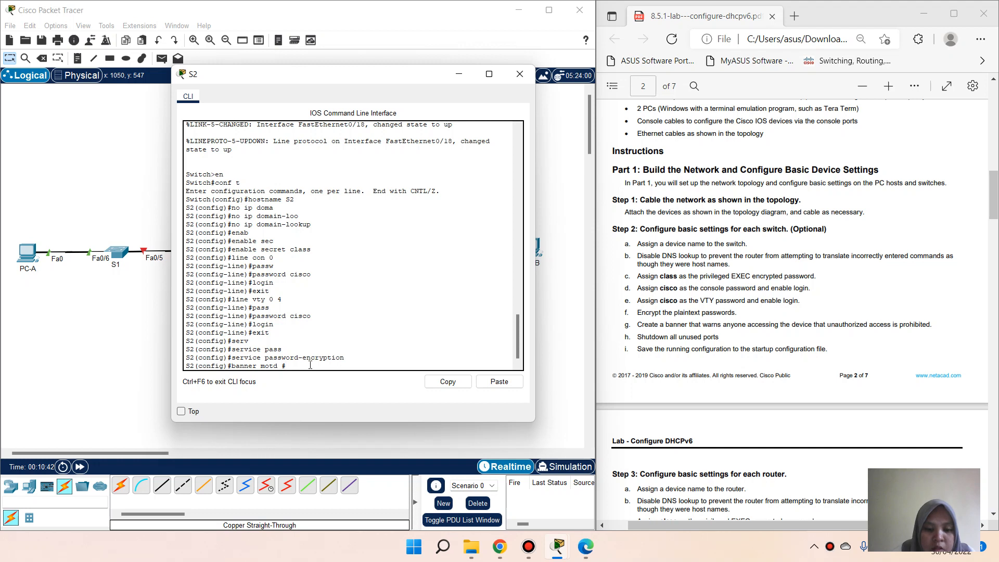
type(" Unauthorized")
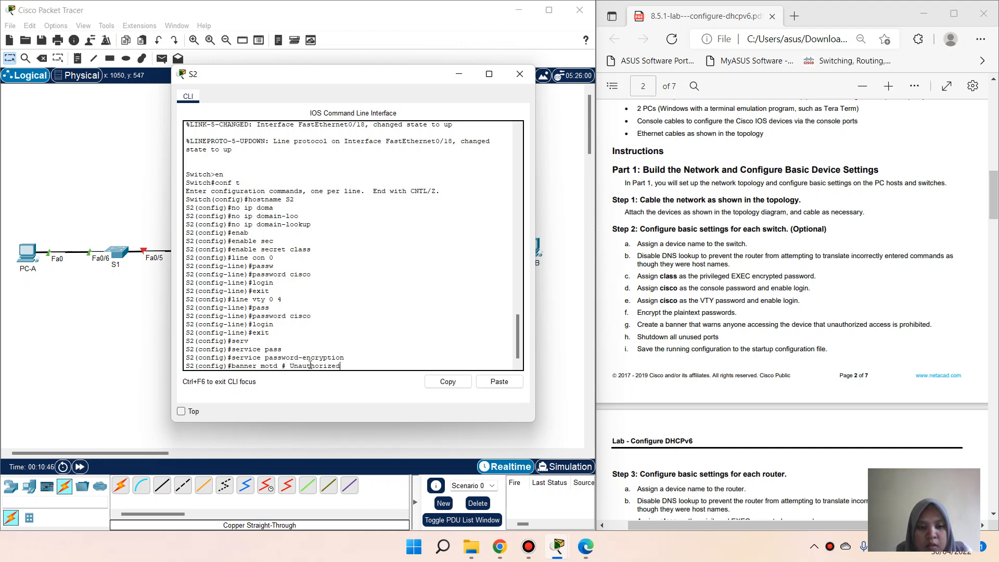
type(" Access is Pr")
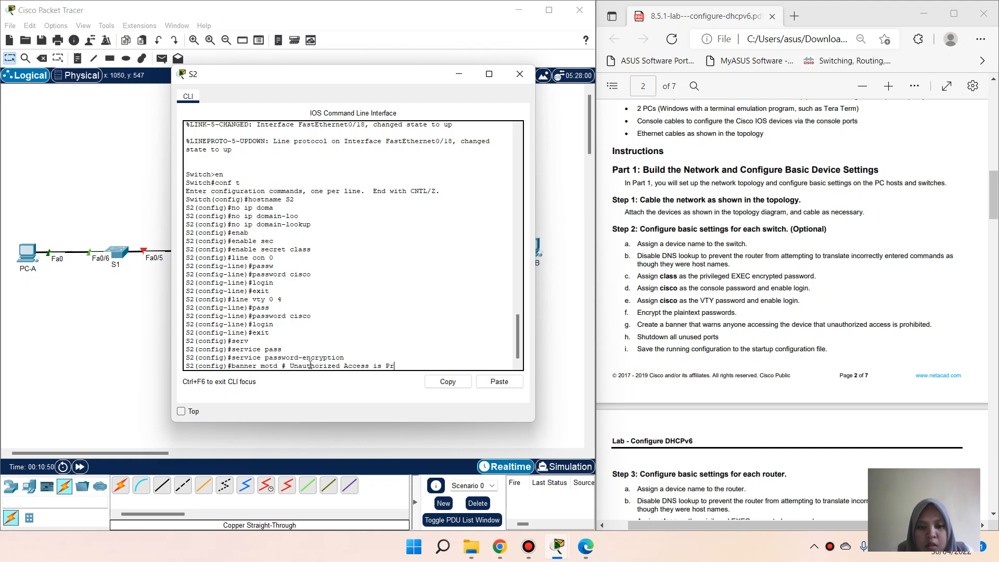
type("ohibited!")
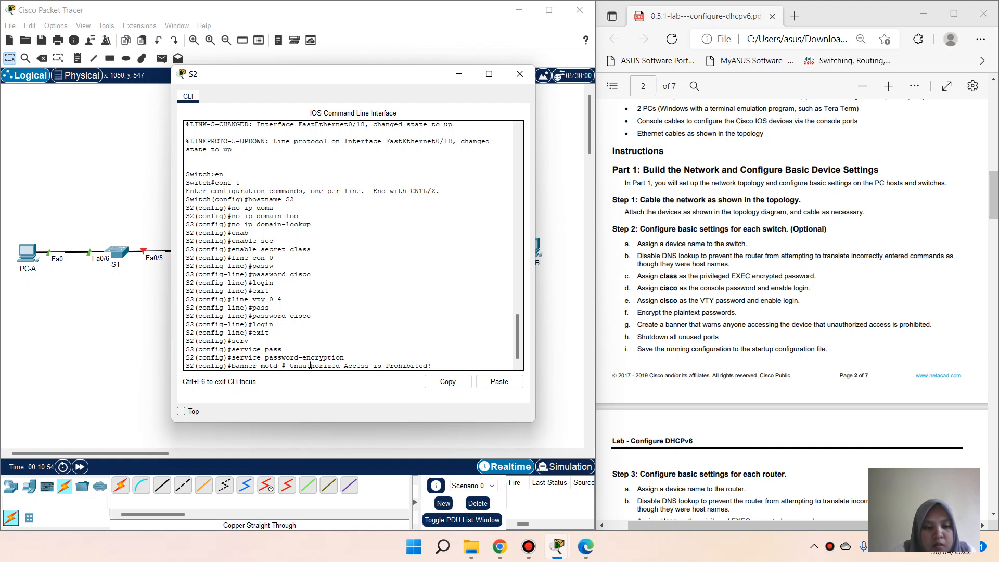
type(" #")
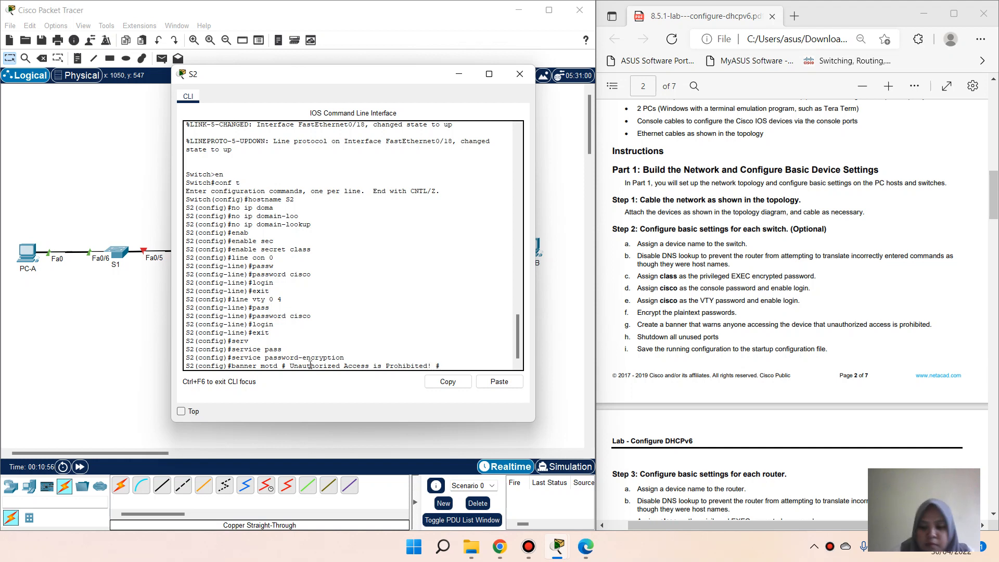
key("Return")
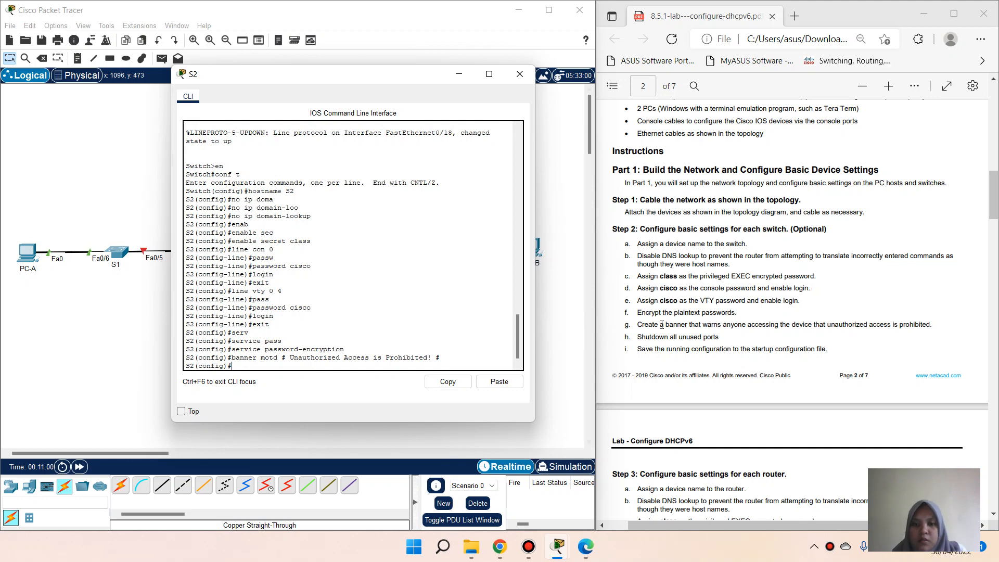
Step: Shut down S2's unused ports f0/1-4, f0/6-17, f0/19-24 and g0/1-2, then end
scroll(747, 309, "up", 3)
scroll(747, 308, "up", 10)
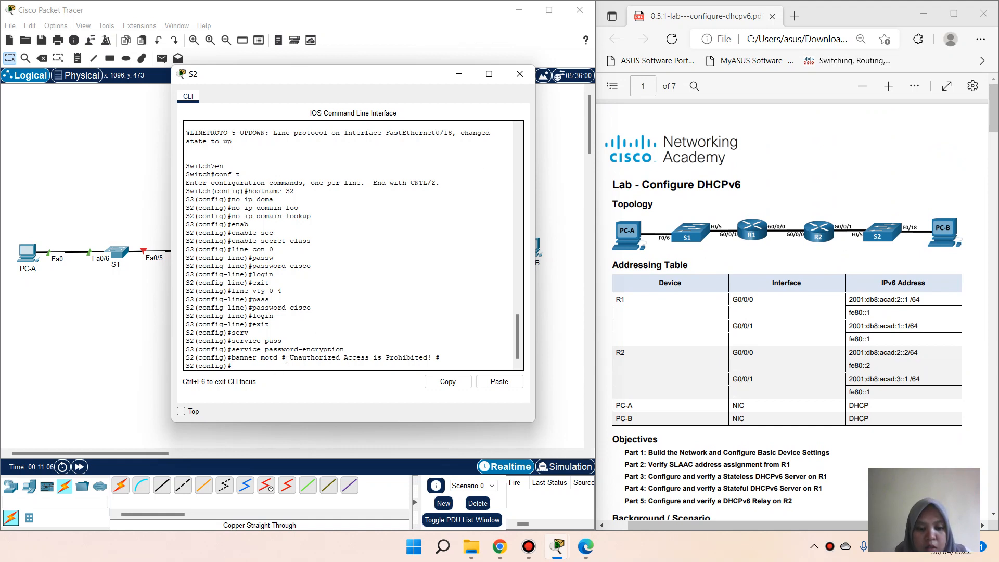
type("int ")
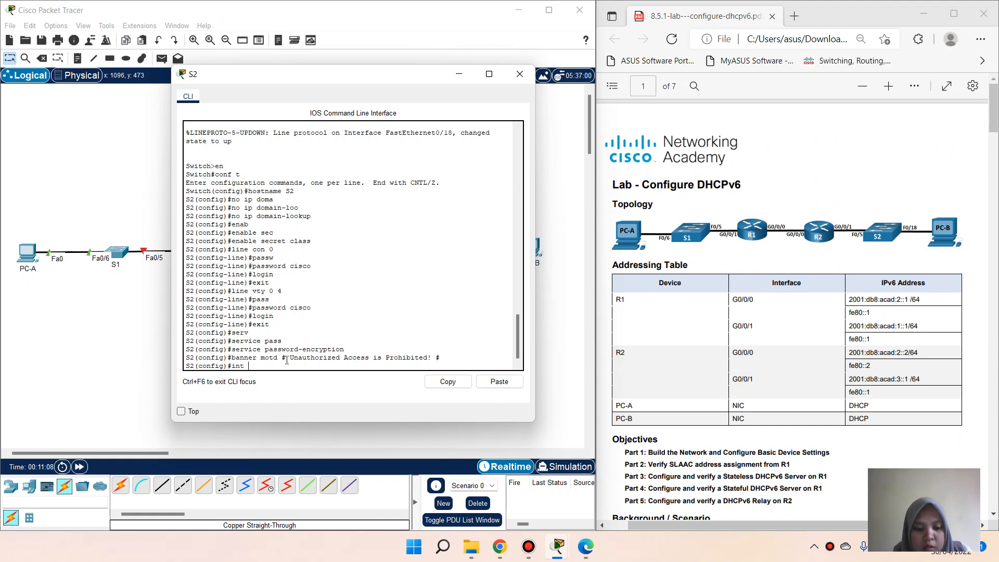
type("range f0")
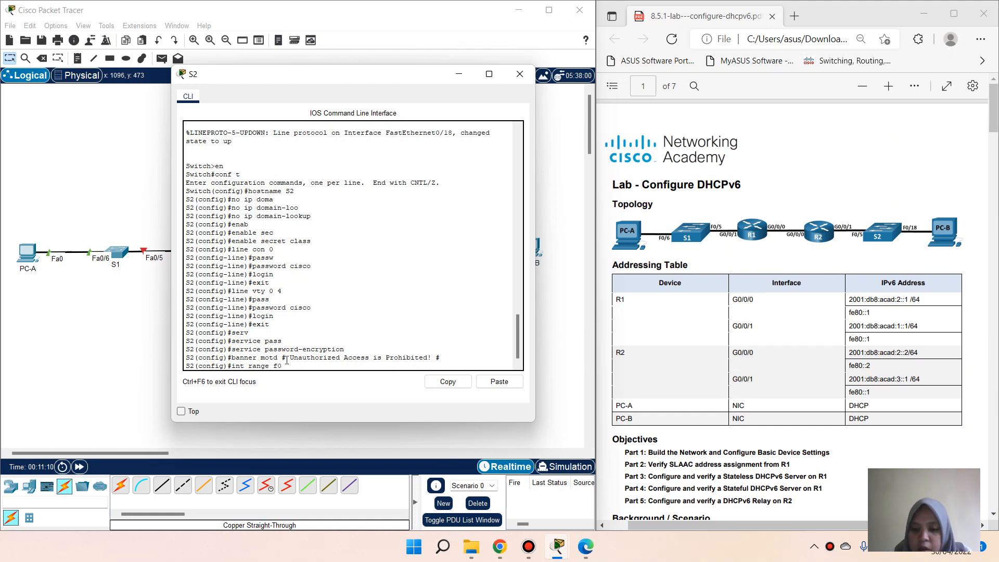
type("/1-")
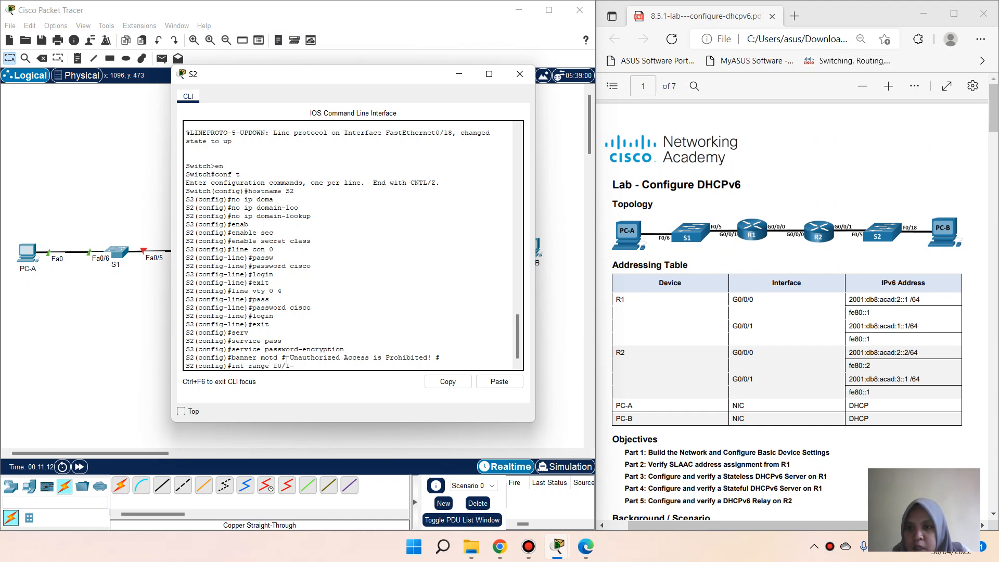
type("4,")
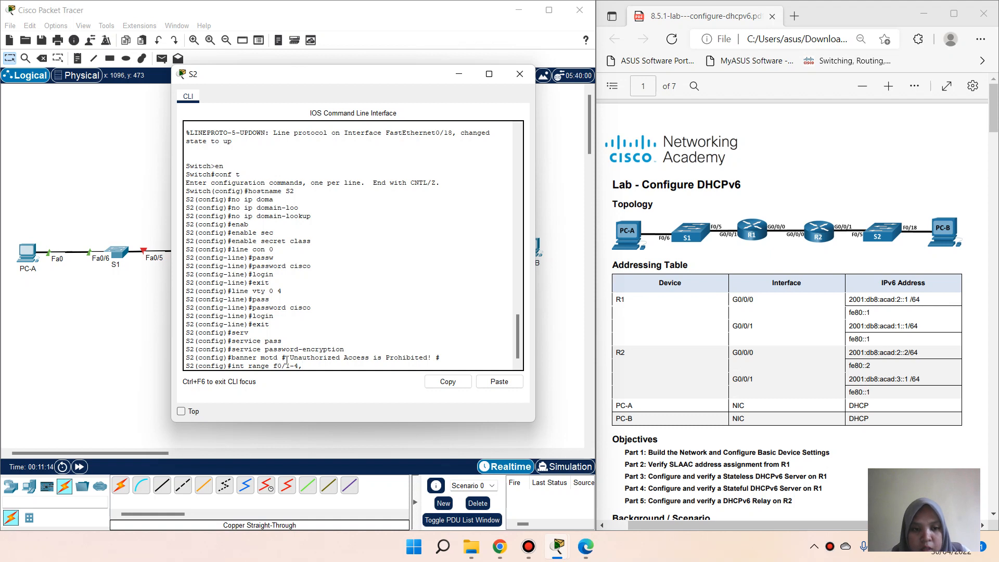
type(" f0/6-17")
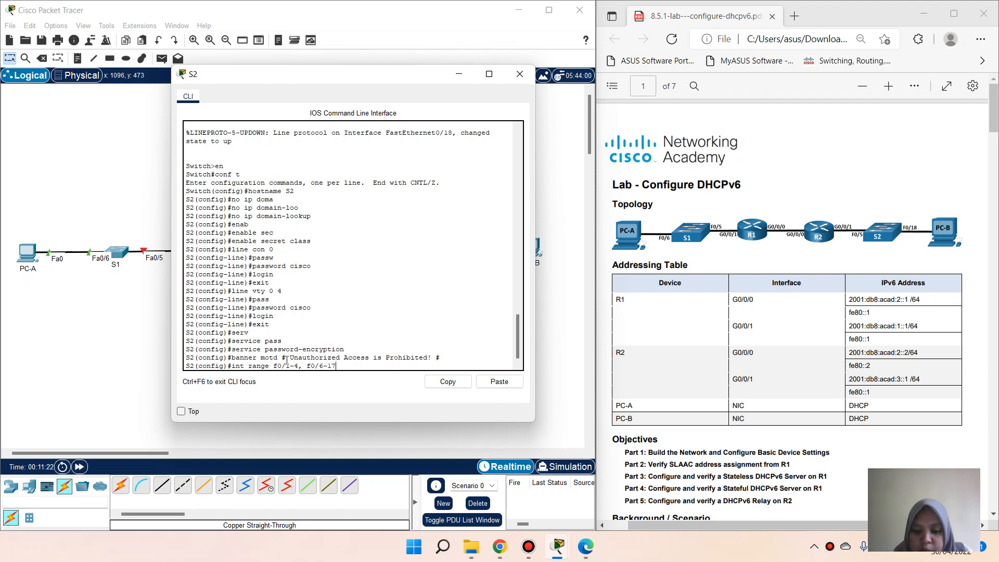
type(", f0/19")
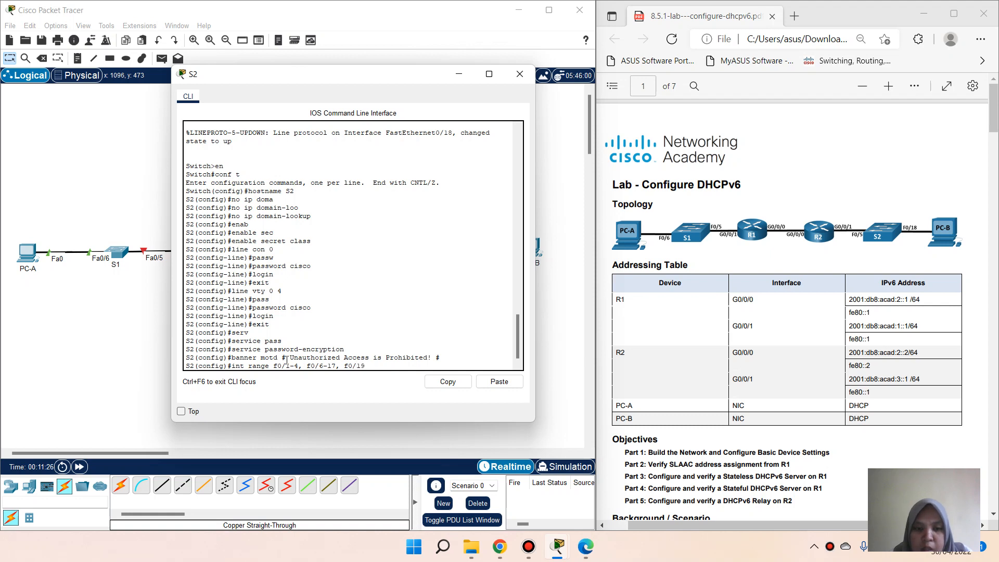
type("-24")
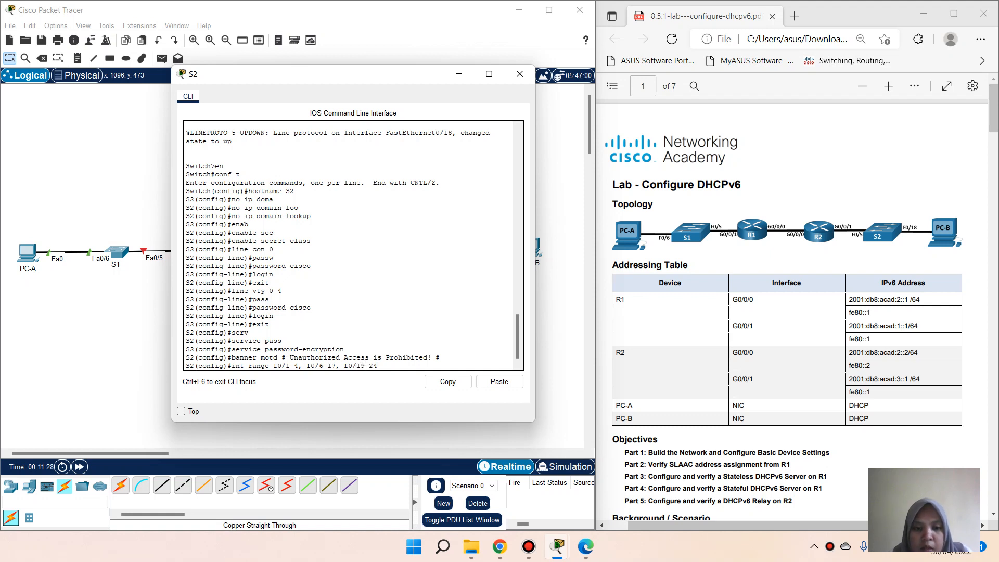
type(", g0/1-2")
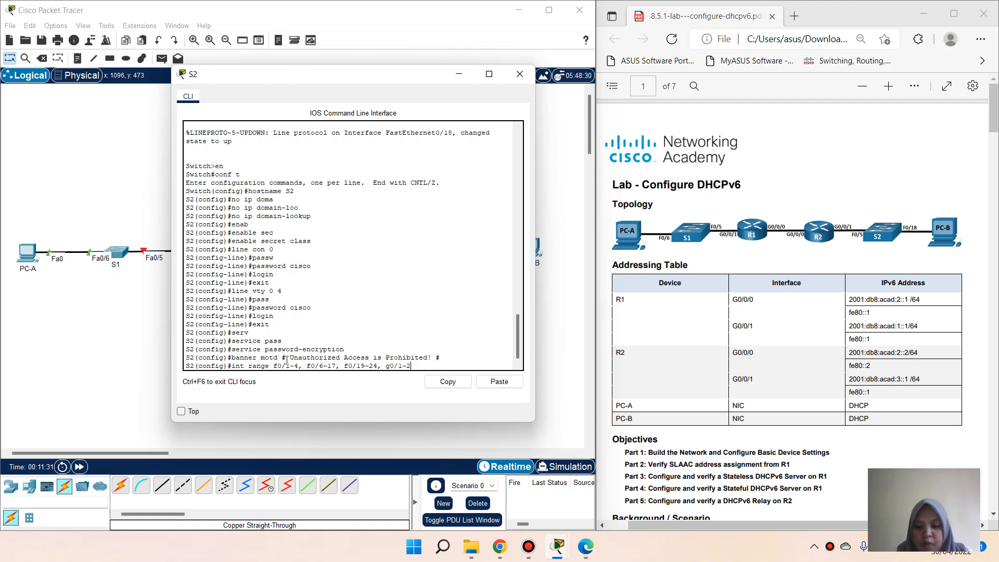
key("Return")
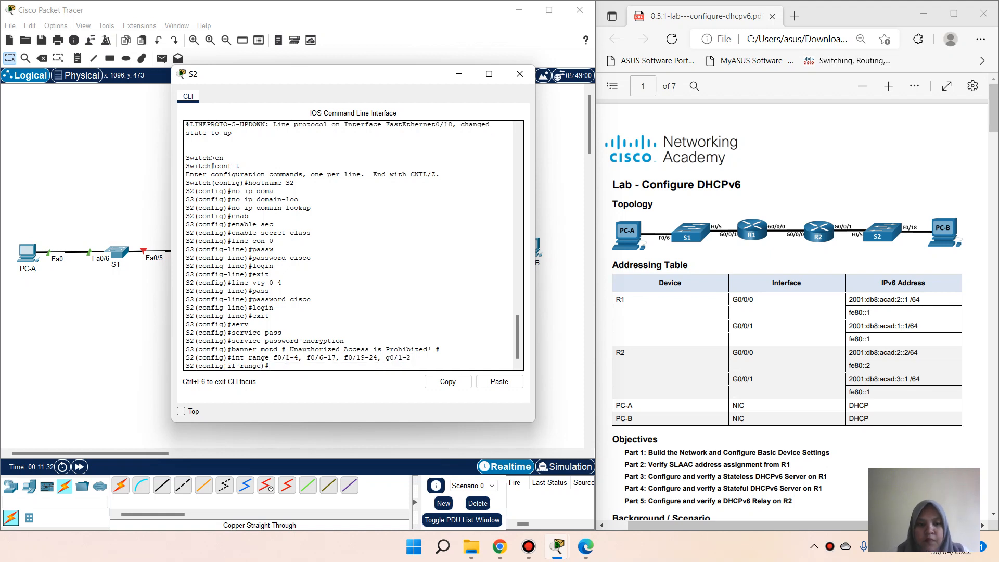
type("s")
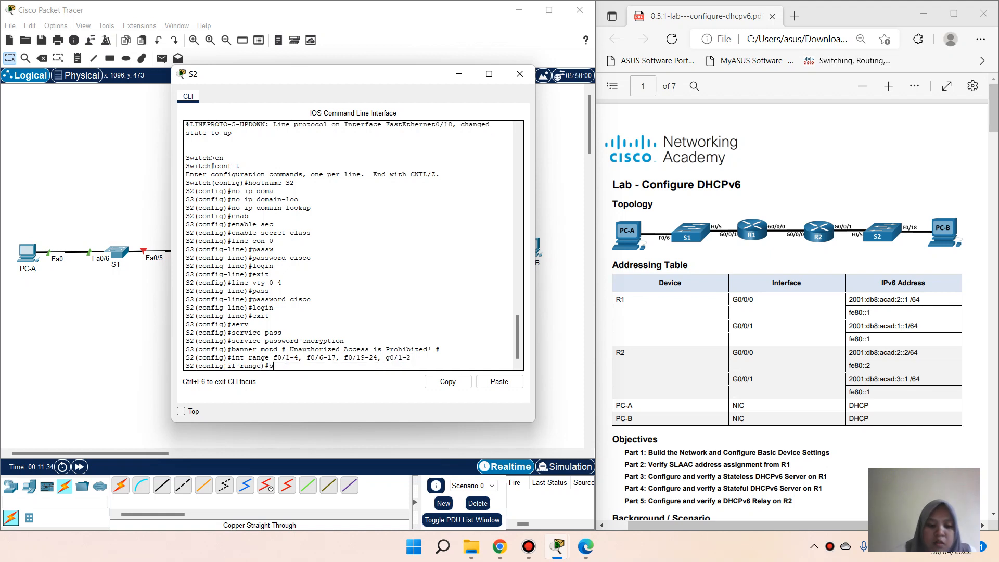
type("h")
key("Tab")
key("Return")
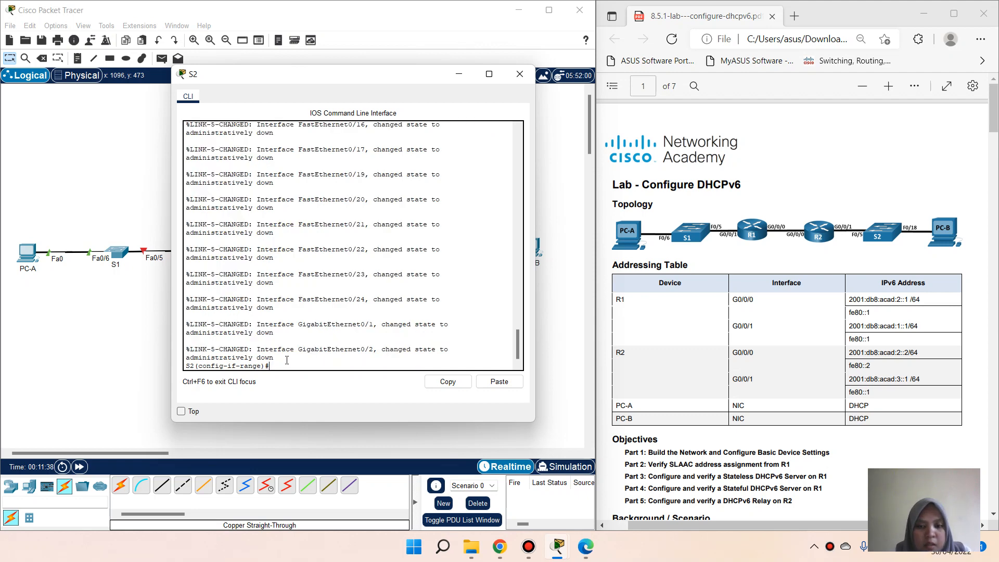
type("end")
key("Return")
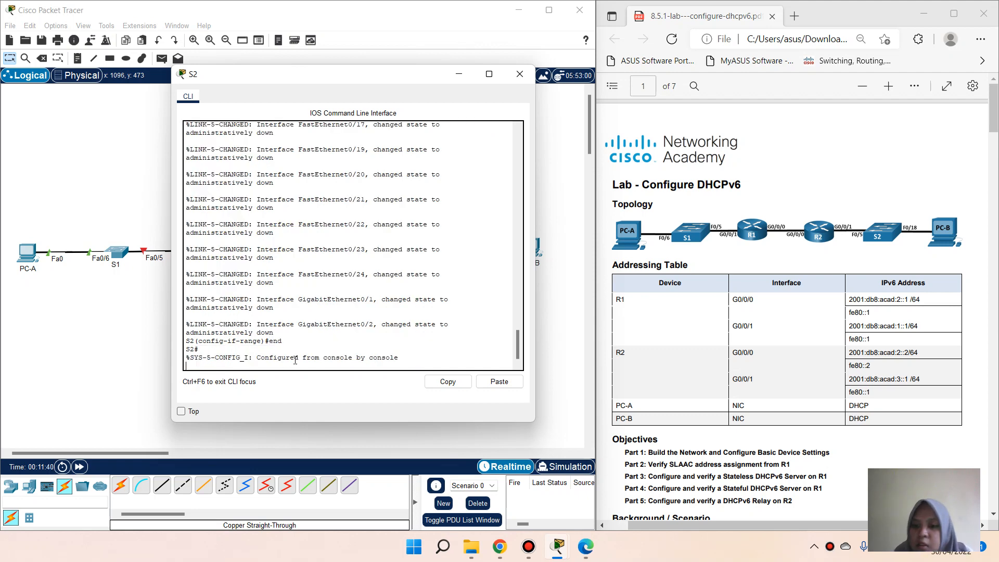
Step: Copy S2's running-config to startup-config, accepting the default filename
scroll(770, 347, "down", 10)
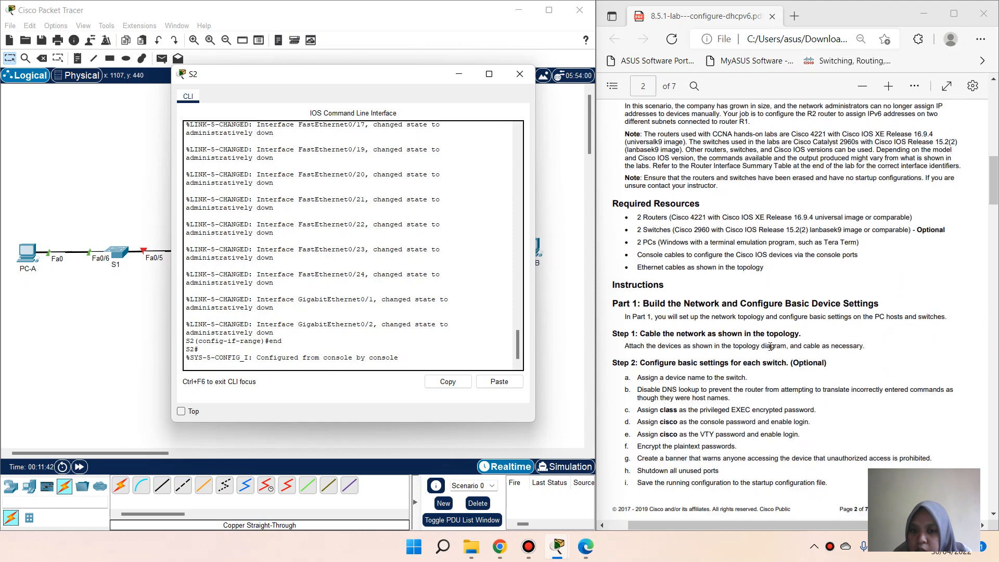
scroll(770, 347, "down", 8)
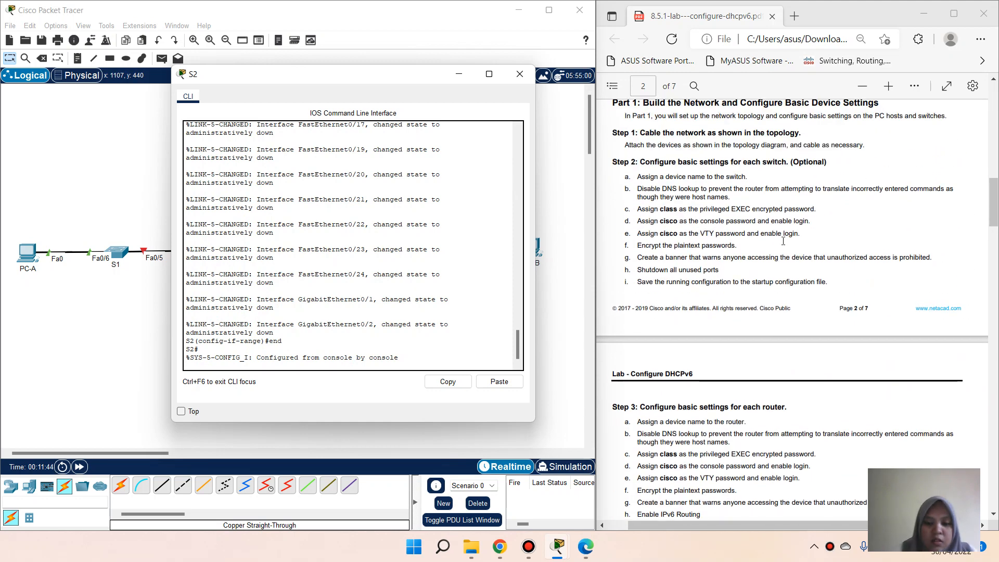
key("Return")
type("copy ")
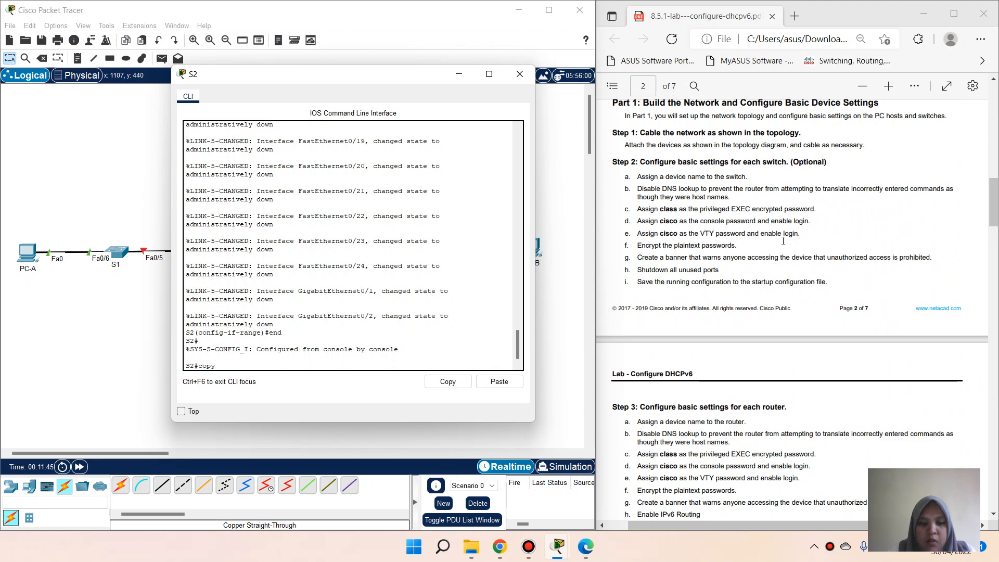
type("run")
key("Tab")
type("st")
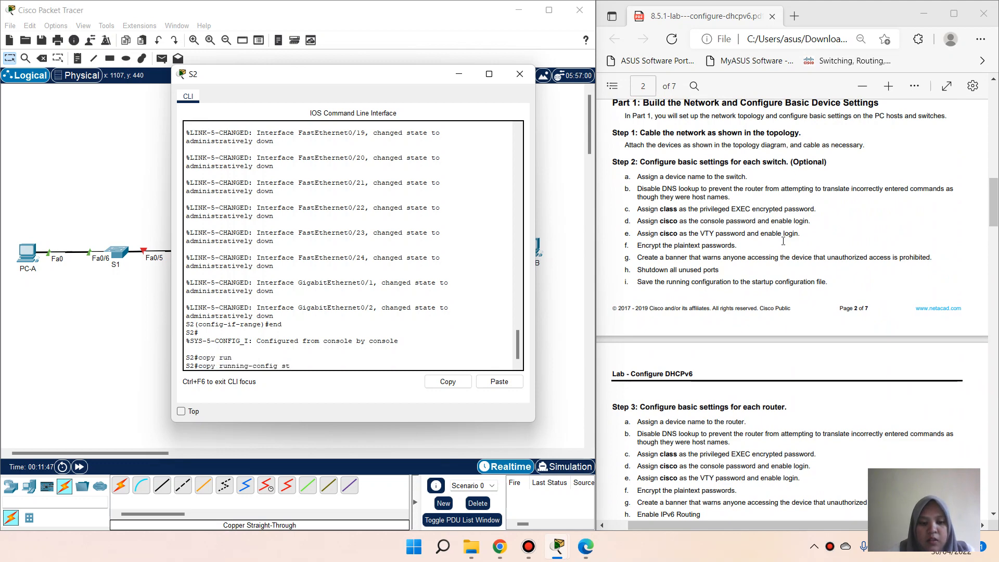
key("Tab")
key("Return")
key("Return")
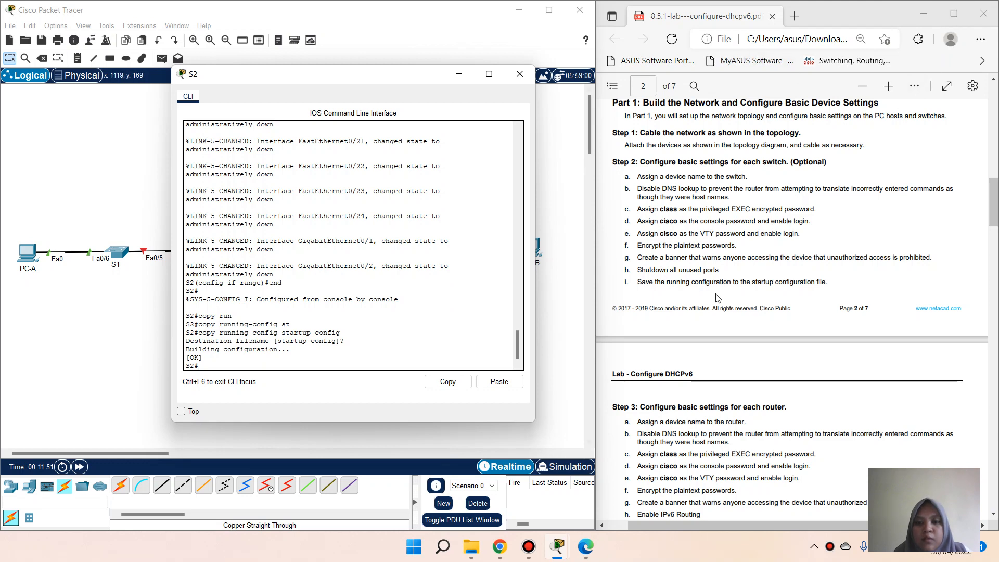
scroll(721, 307, "down", 3)
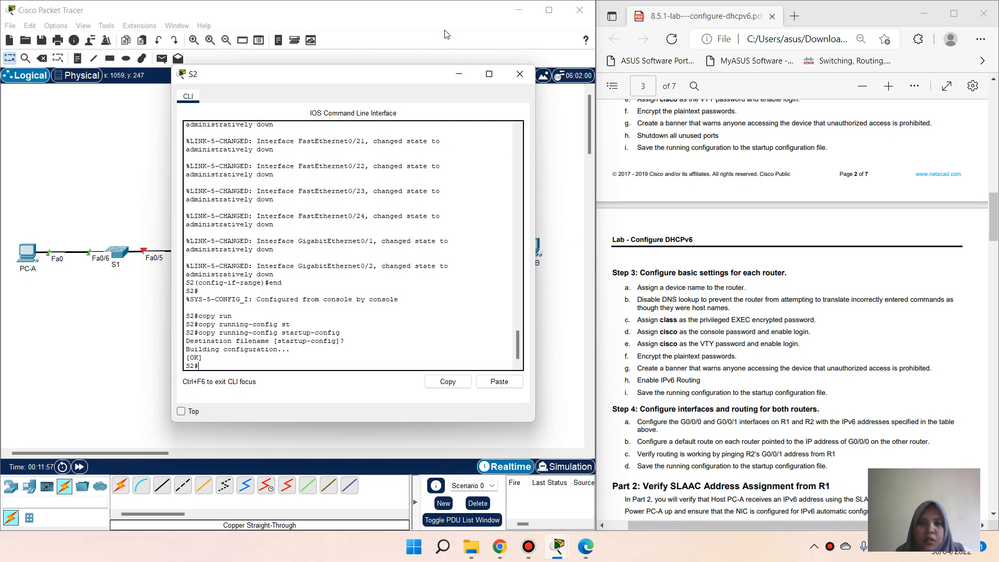
Step: Close and reopen S2's console window
left_click(522, 76)
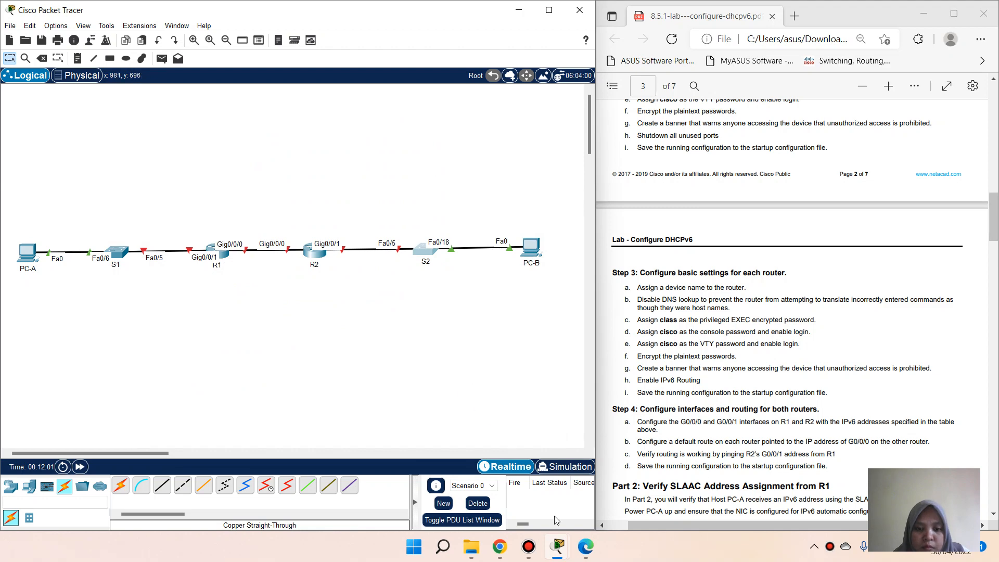
left_click(424, 249)
scroll(458, 366, "up", 3)
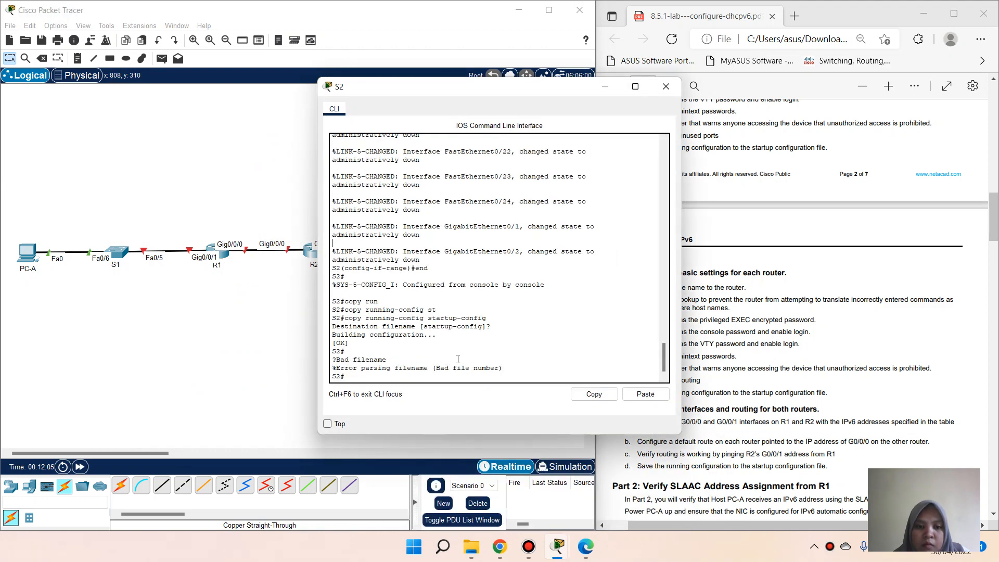
scroll(463, 293, "down", 2)
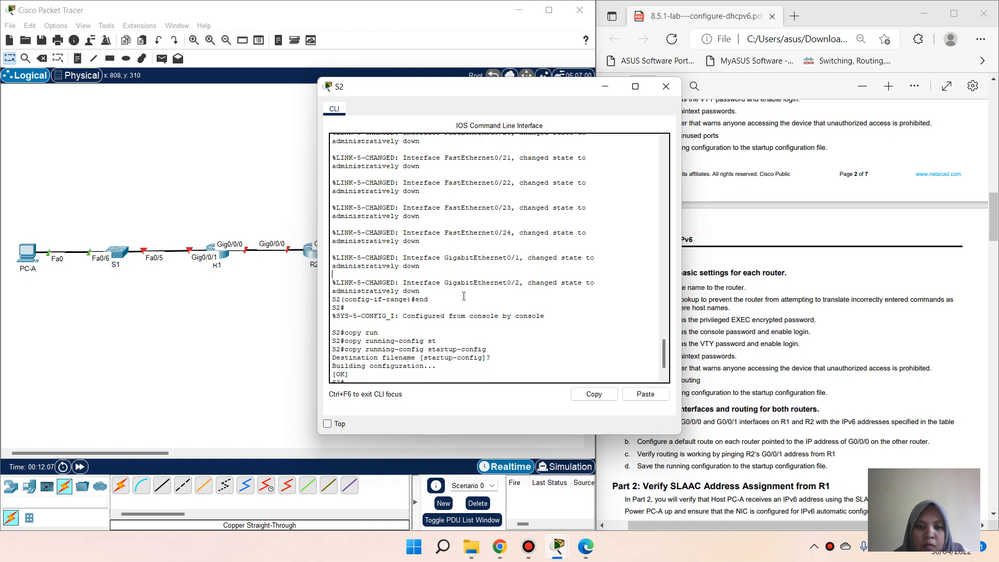
scroll(463, 297, "up", 1)
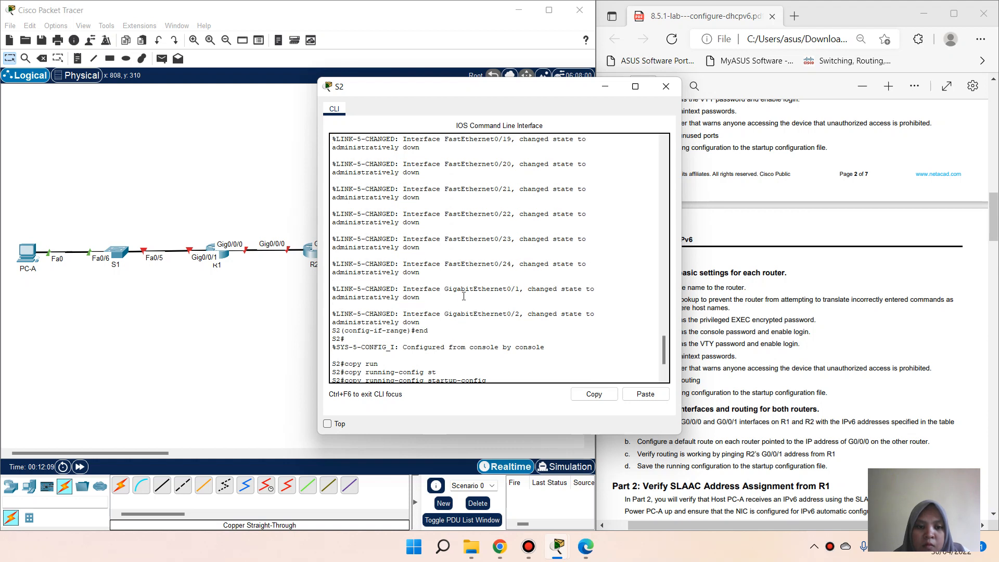
scroll(464, 296, "down", 2)
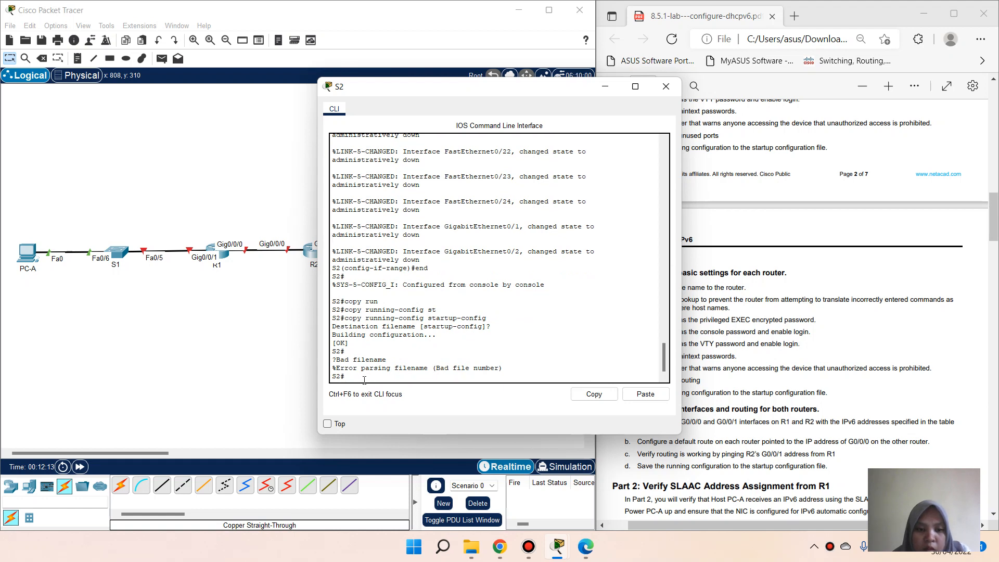
Step: Save S2's running-config to startup-config again and close its console
type("copy run")
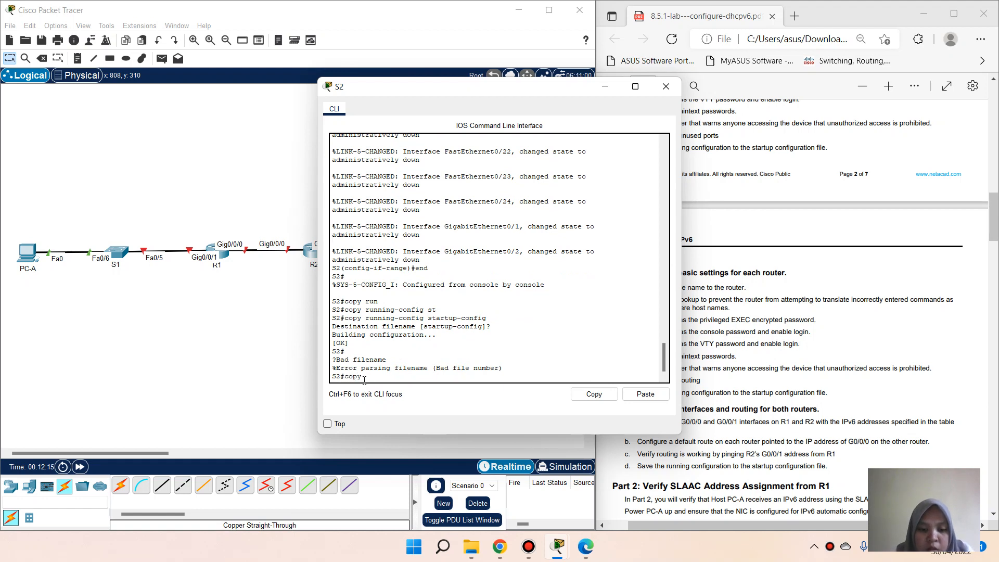
key("Tab")
type("sta")
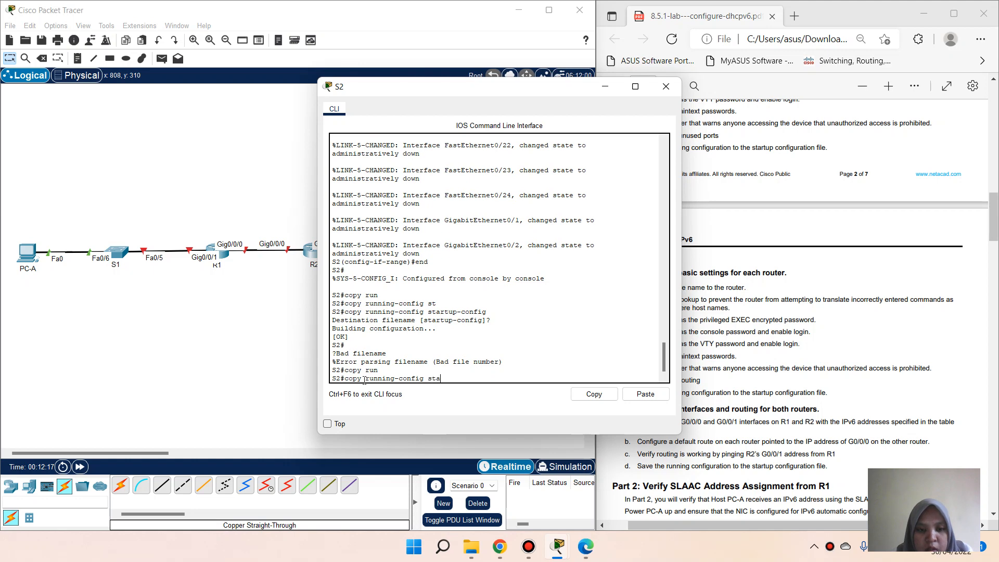
key("Return")
key("Return")
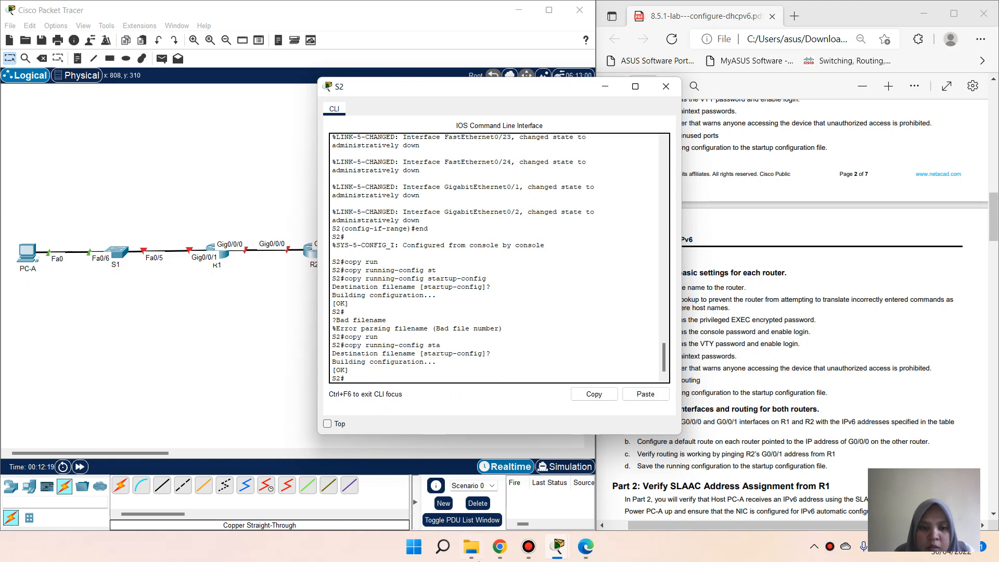
left_click(605, 87)
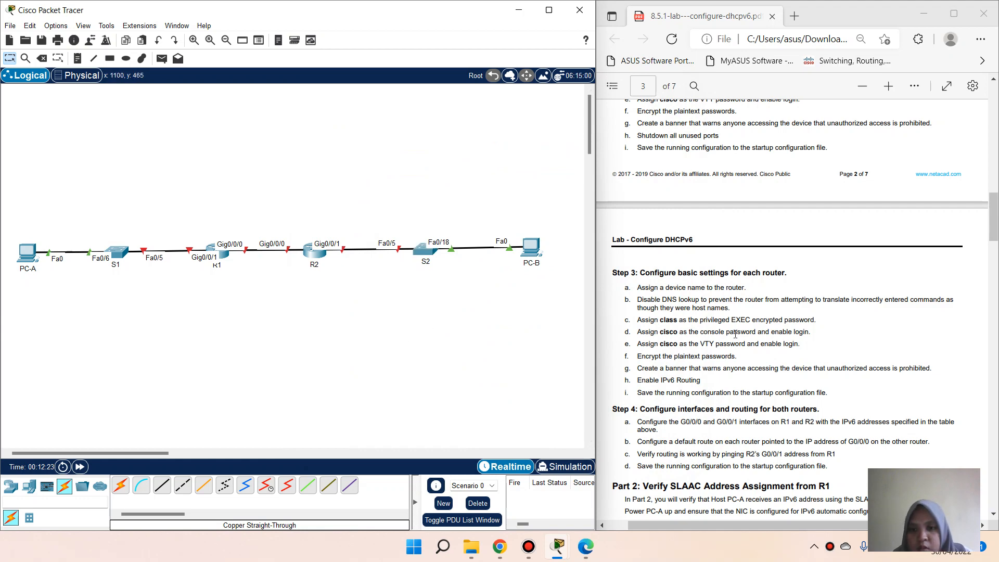
scroll(736, 334, "up", 2)
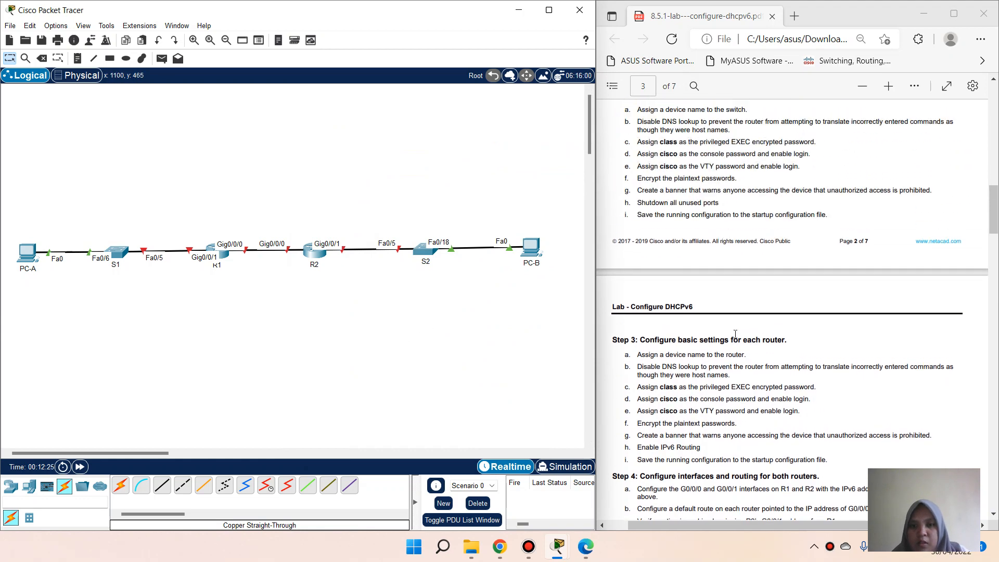
Step: From R1's console in global configuration mode, set hostname R1 and disable DNS lookup
left_click(224, 254)
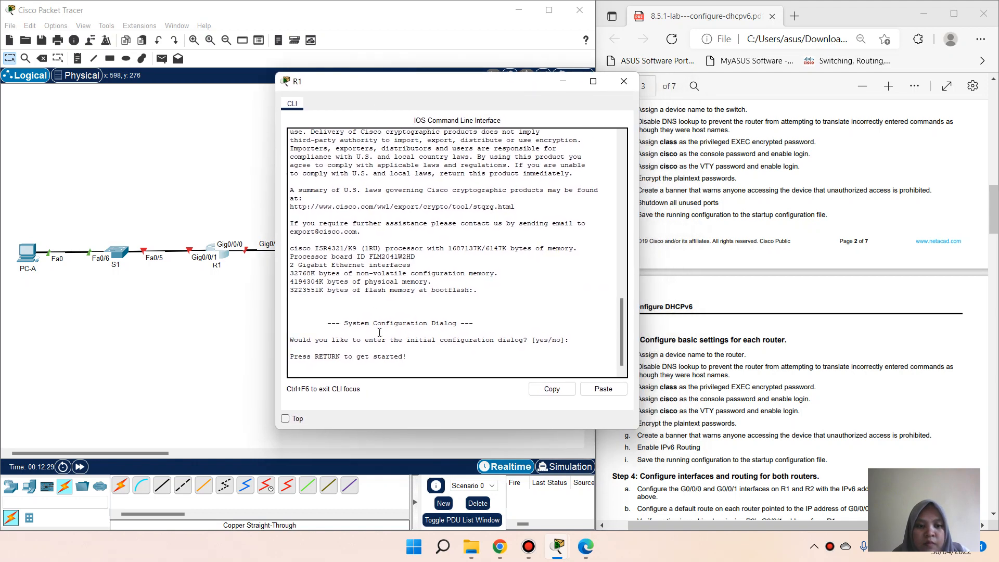
key("Return")
type("en")
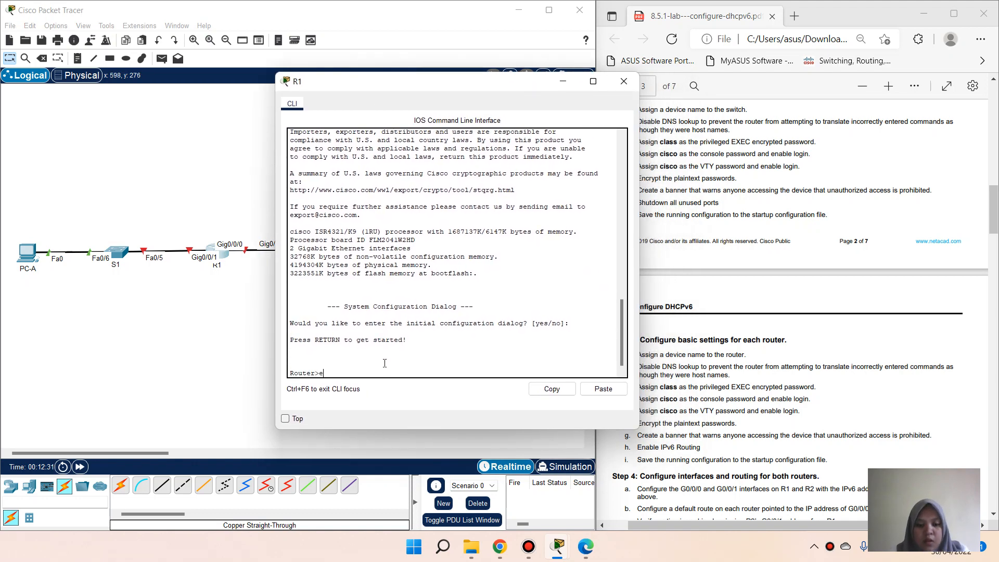
key("Return")
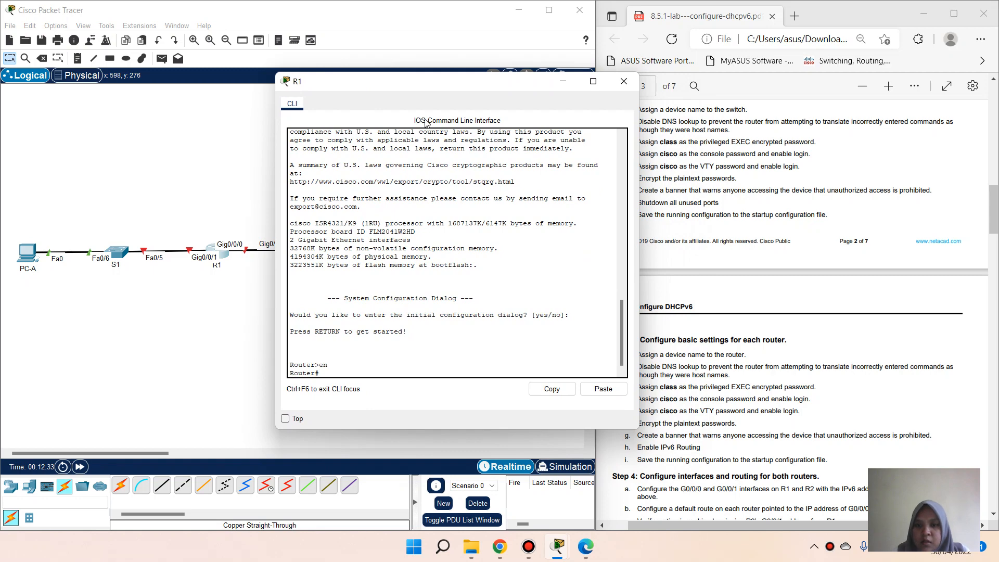
left_click_drag(431, 83, 351, 83)
type("conf t")
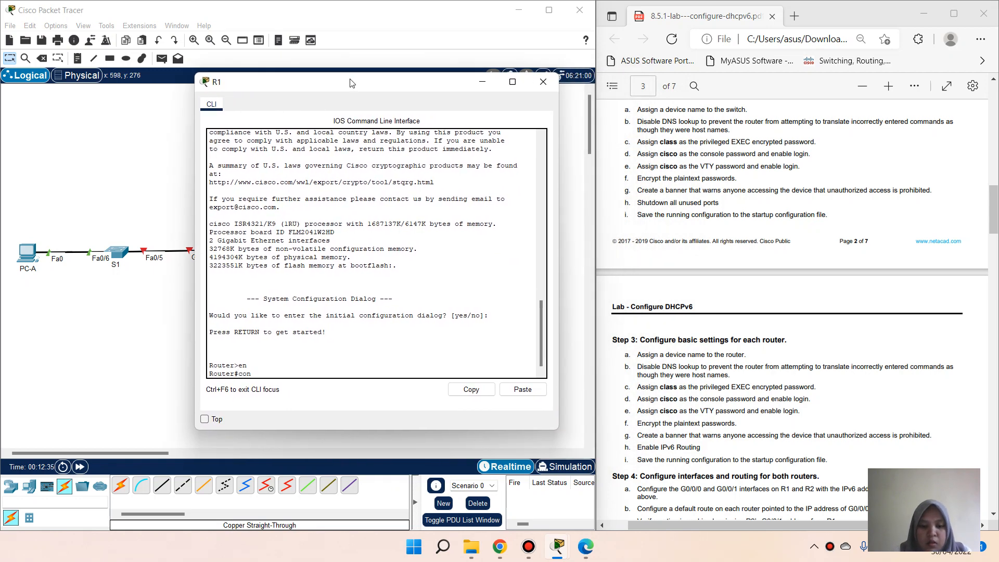
key("Return")
type("hostname R")
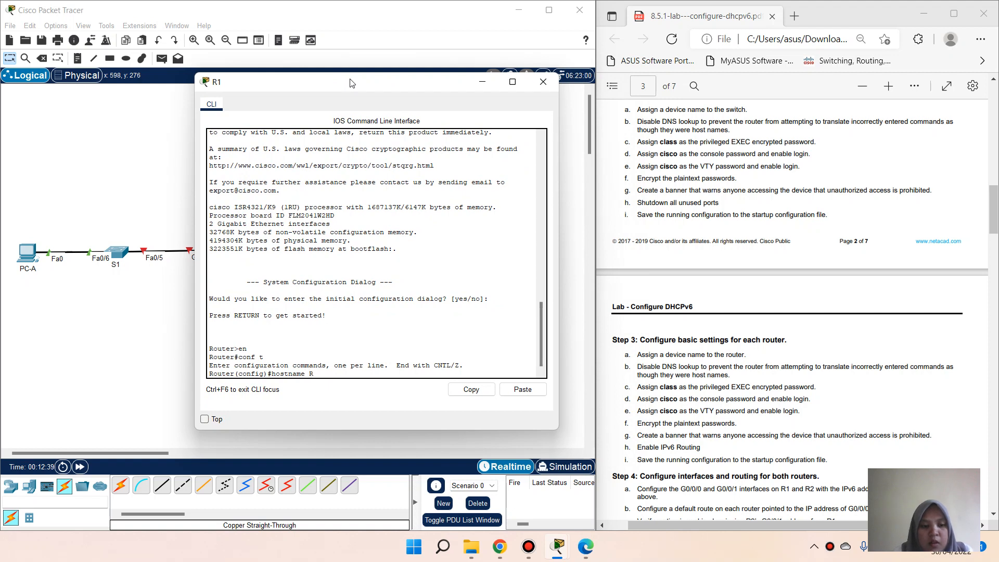
type("1")
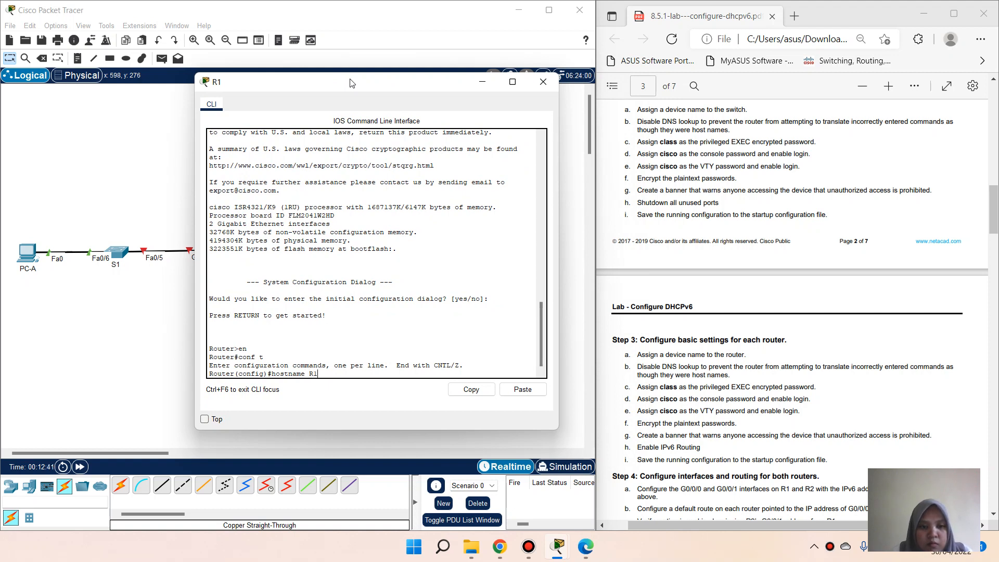
key("Return")
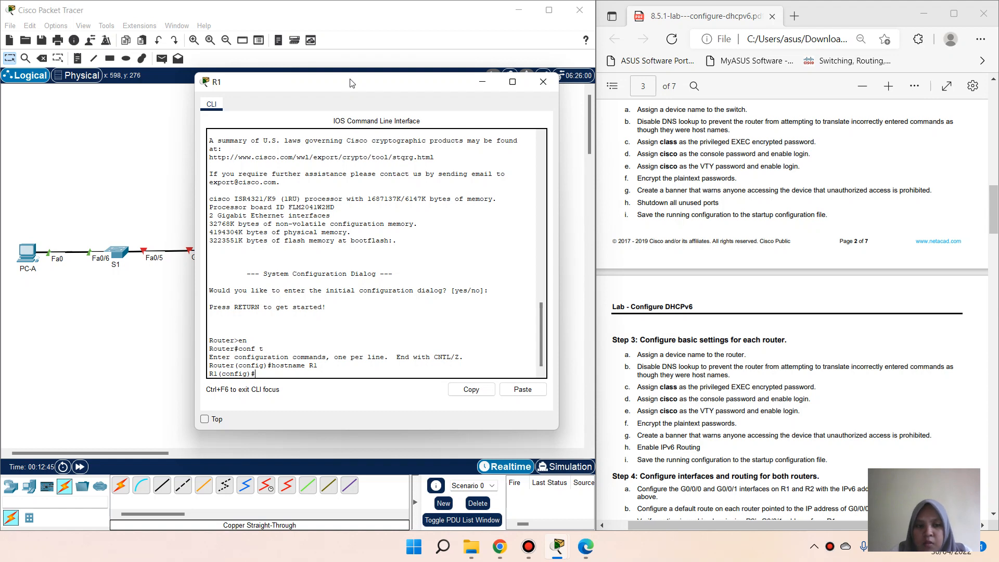
type("no ip do")
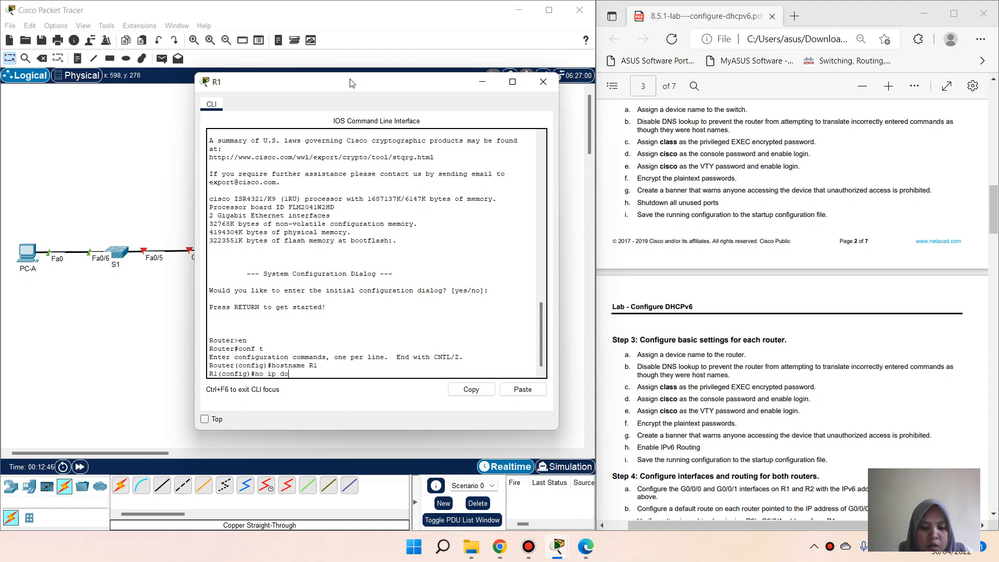
type("main-look")
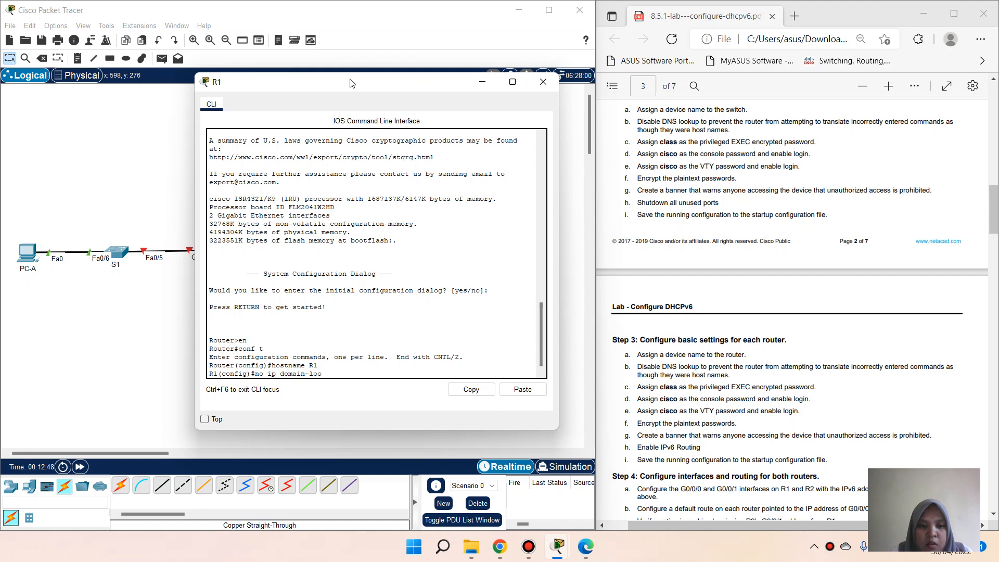
key("Tab")
key("Return")
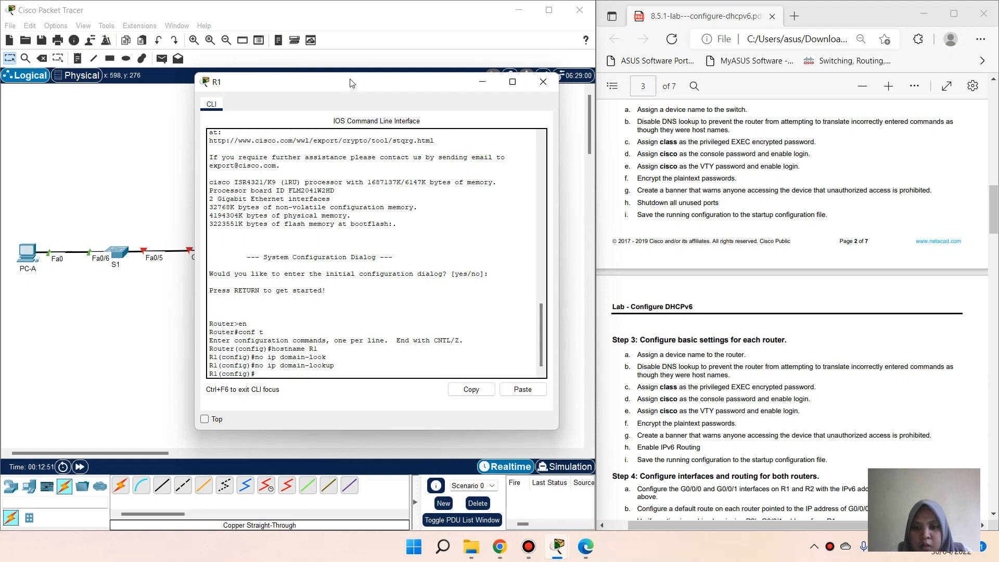
Step: Set an enable secret password for privileged EXEC mode on R1
type("enab")
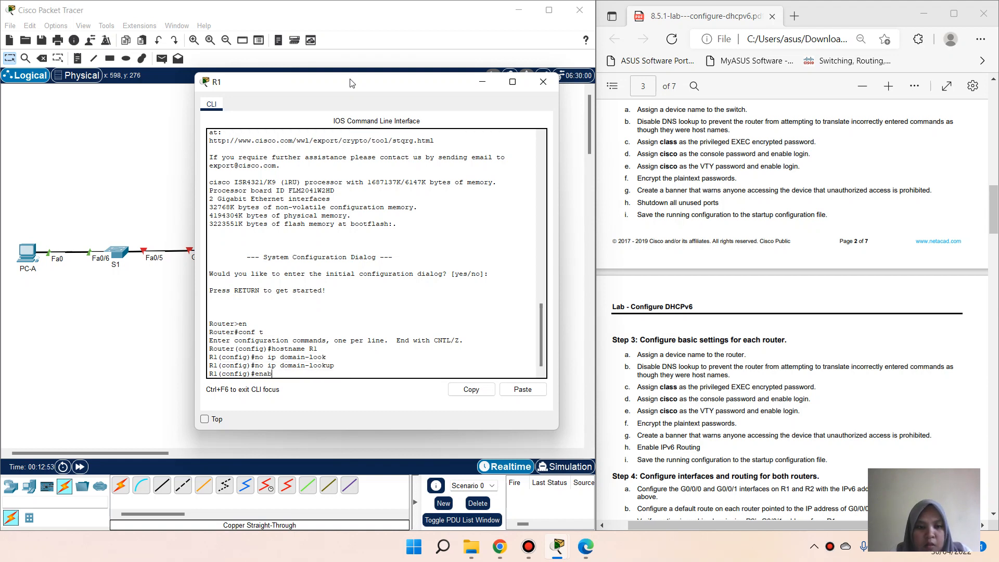
key("Tab")
type("sec")
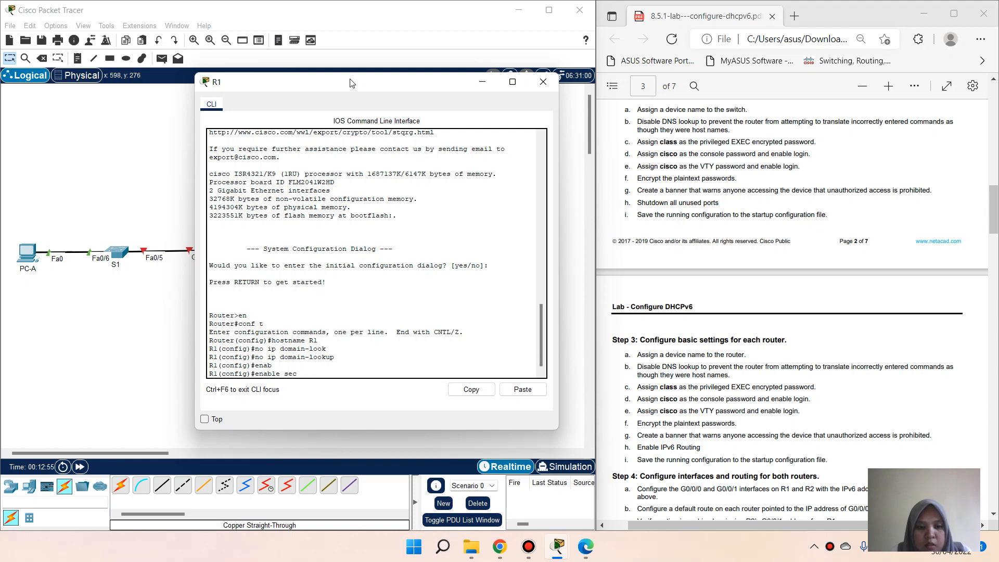
key("Tab")
type("class")
key("Return")
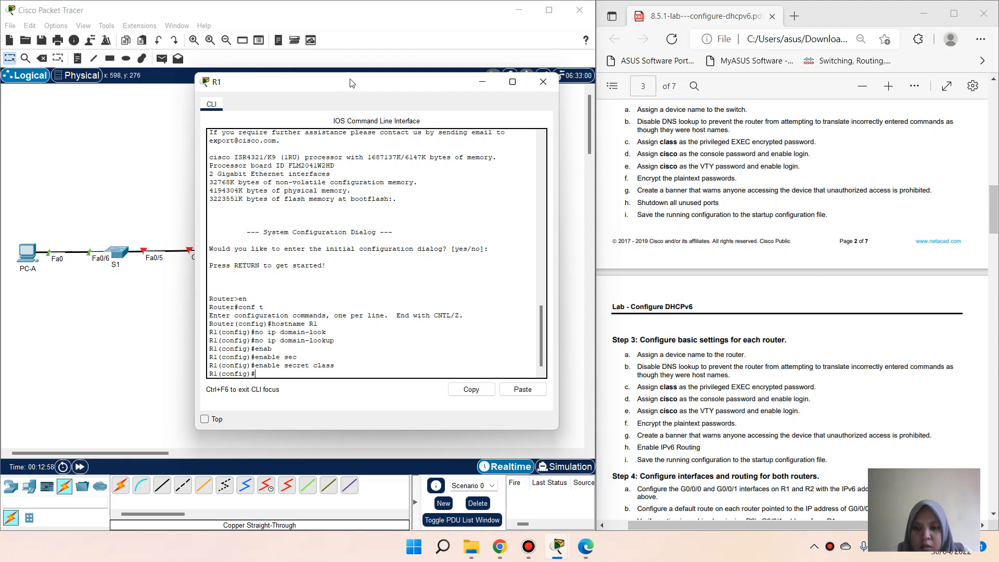
Step: Give console line 0 a password and require login
type("line con")
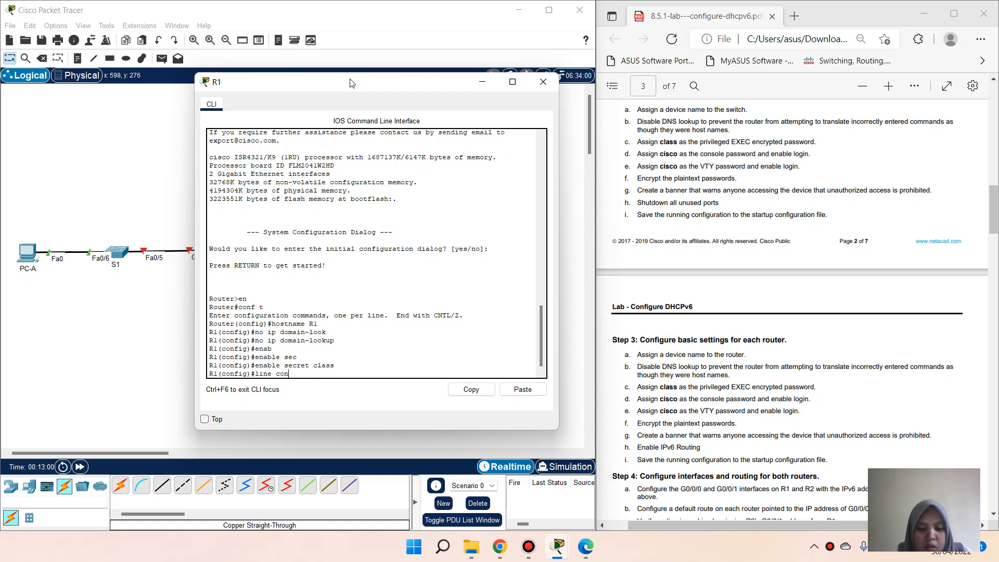
type(" 0")
key("Return")
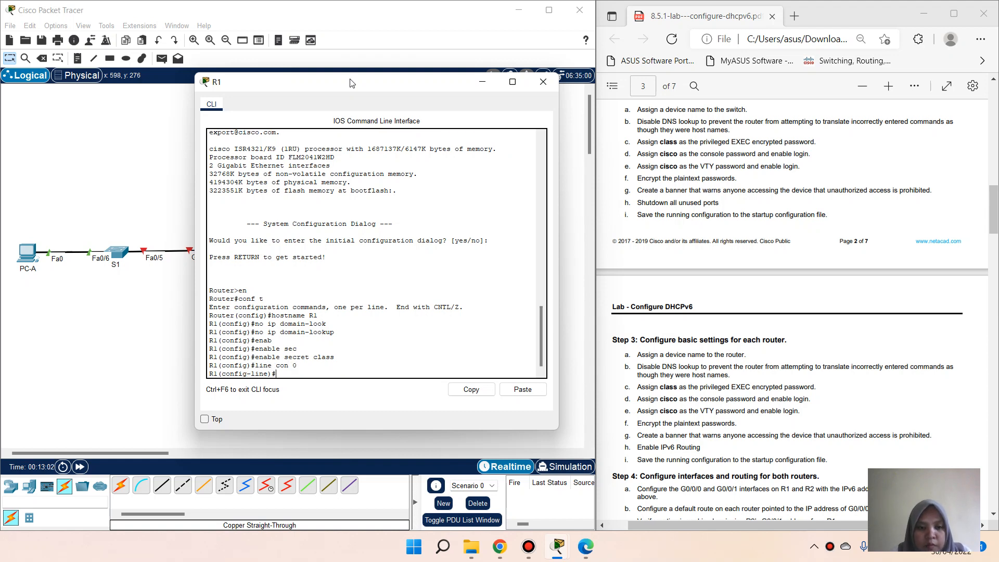
type("passw")
key("Tab")
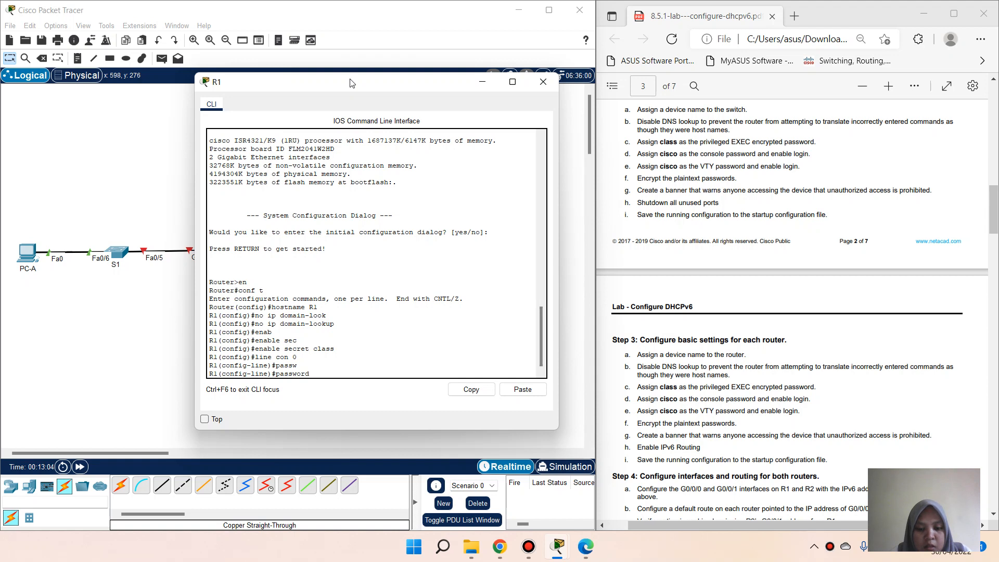
type("cisco")
key("Return")
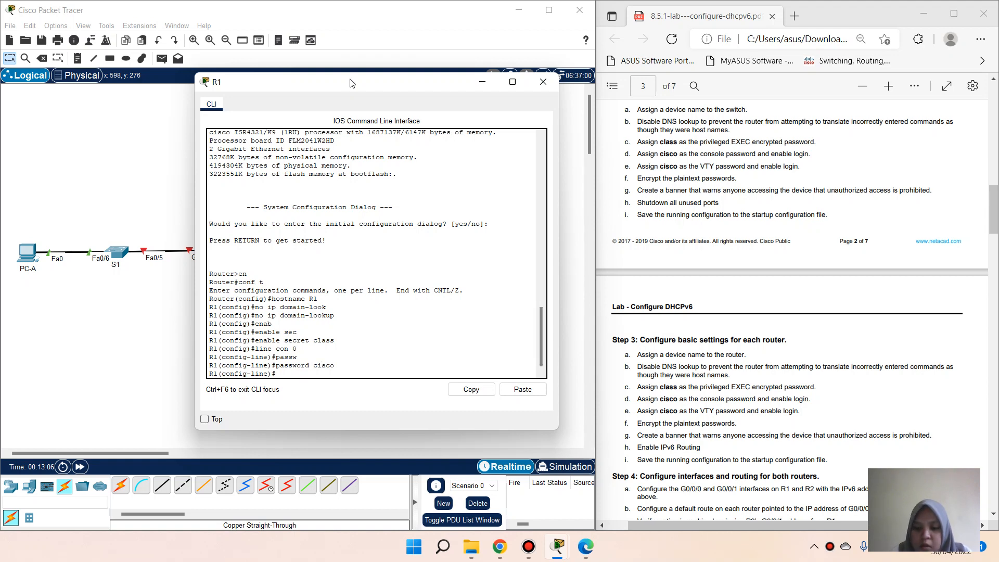
type("login")
key("Return")
type("ex")
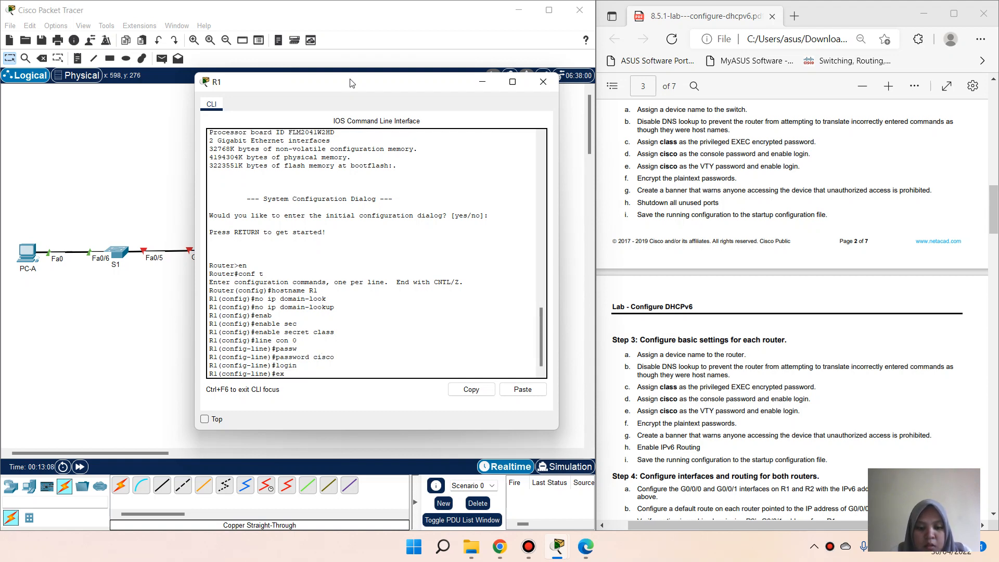
type("it")
key("Return")
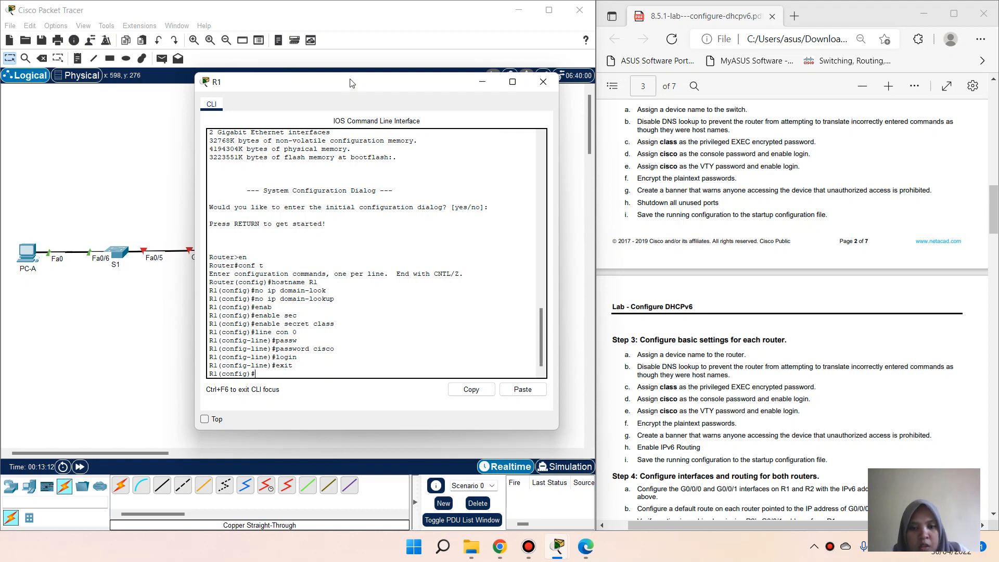
Step: Give VTY lines 0 4 a password and require login
type("line ")
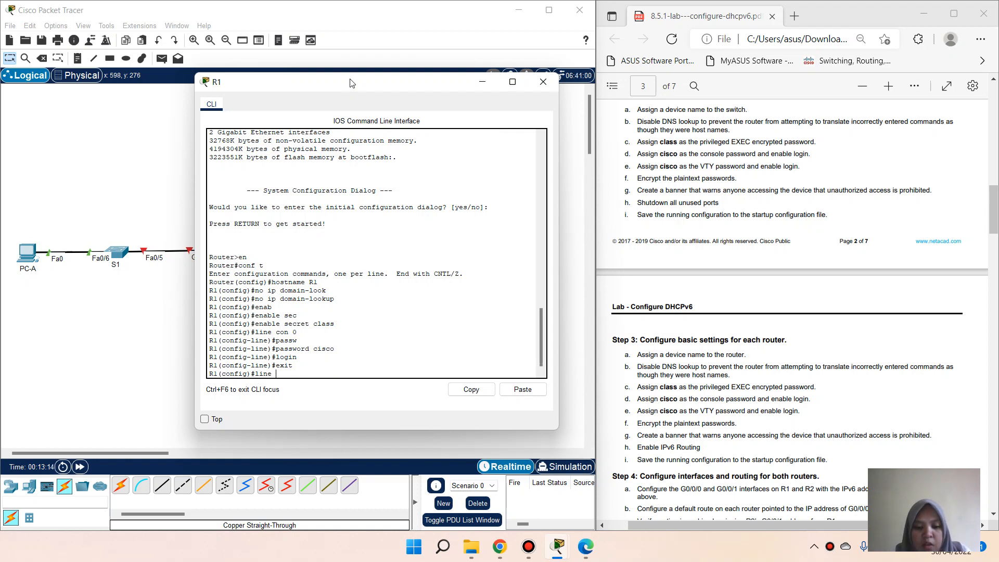
type("vty 0 4")
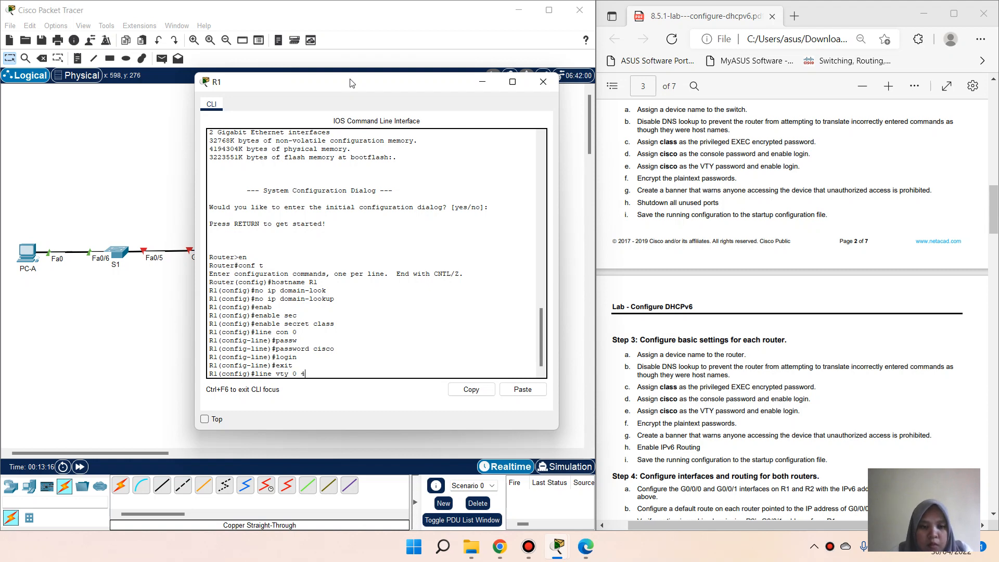
key("Return")
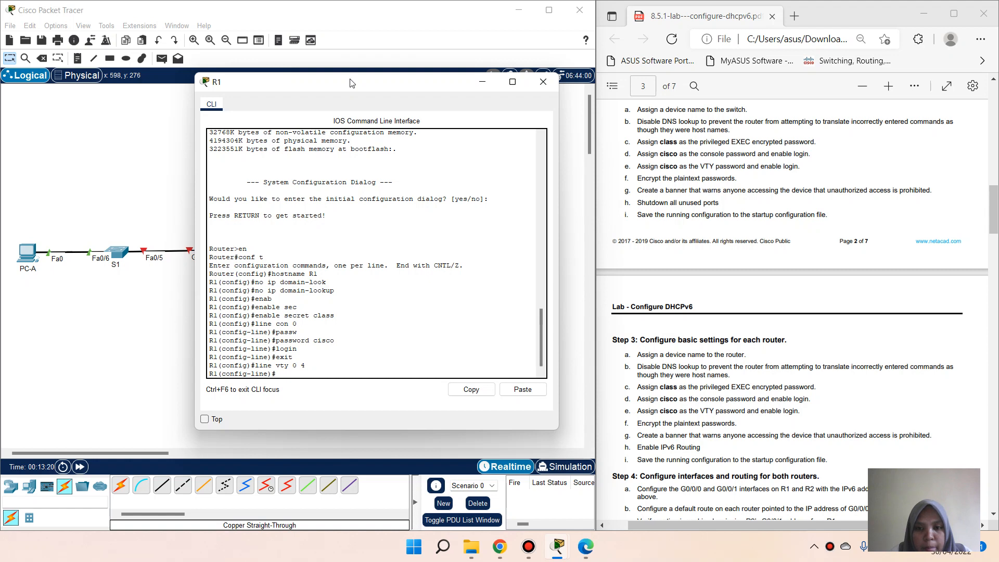
type("pass")
key("Tab")
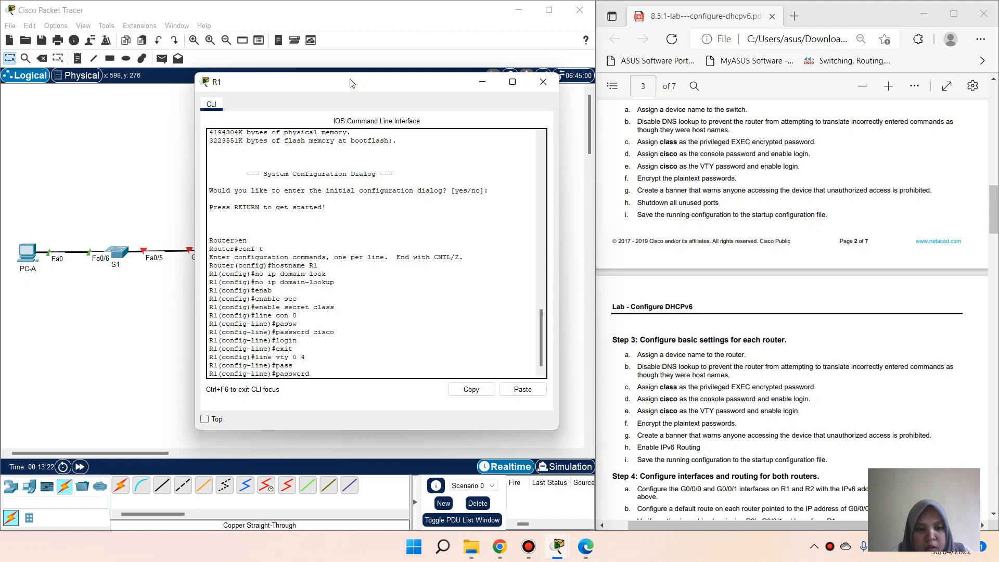
type("cisco")
key("Return")
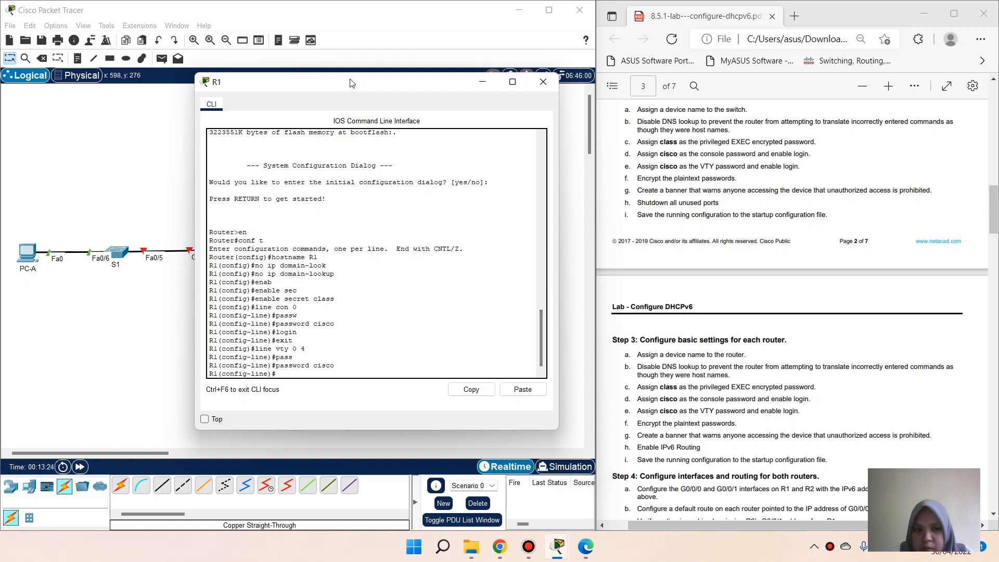
type("l")
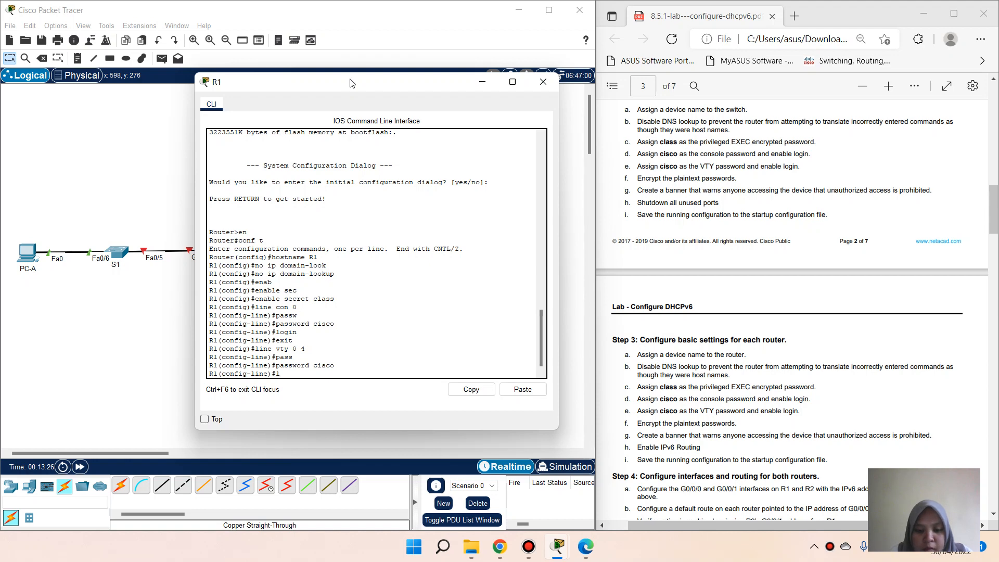
type("ogin")
key("Return")
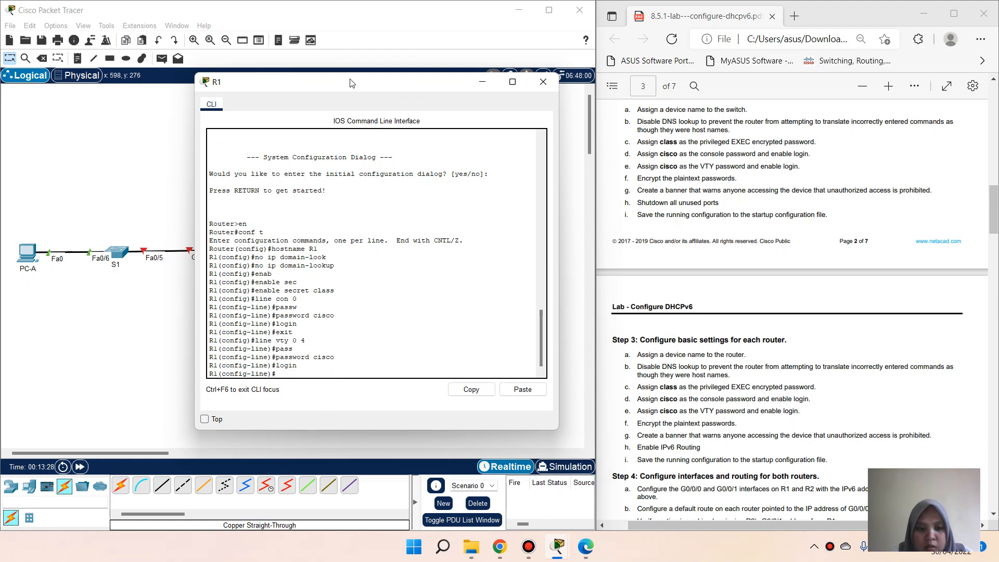
type("exit")
key("Return")
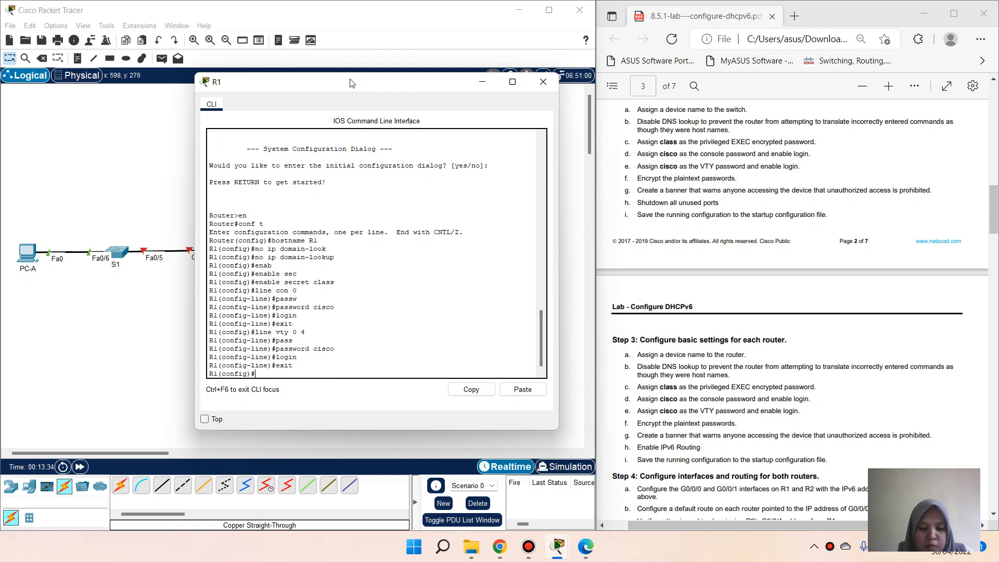
Step: Turn on service password-encryption on R1
type("serv")
key("Tab")
type("pass")
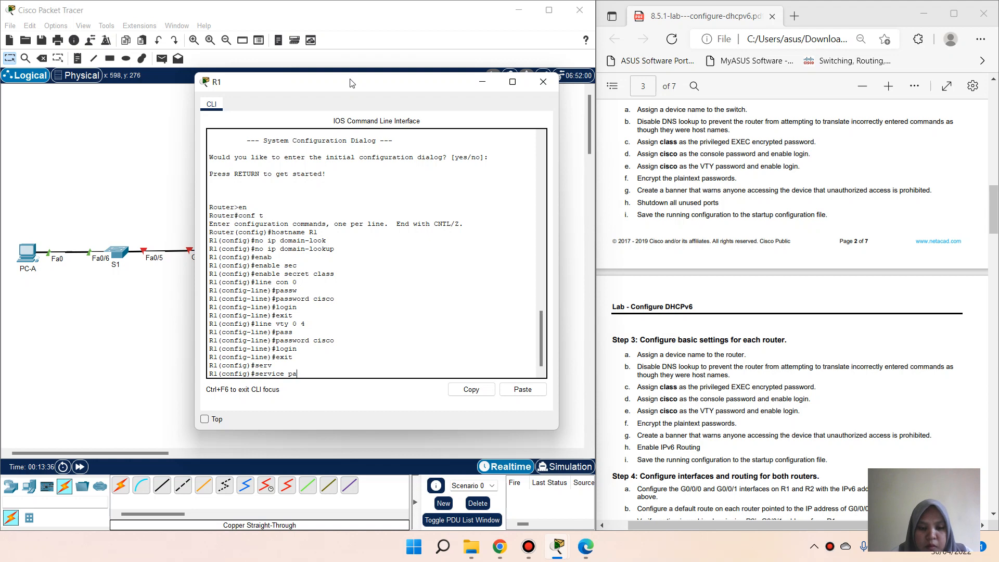
key("Tab")
key("Return")
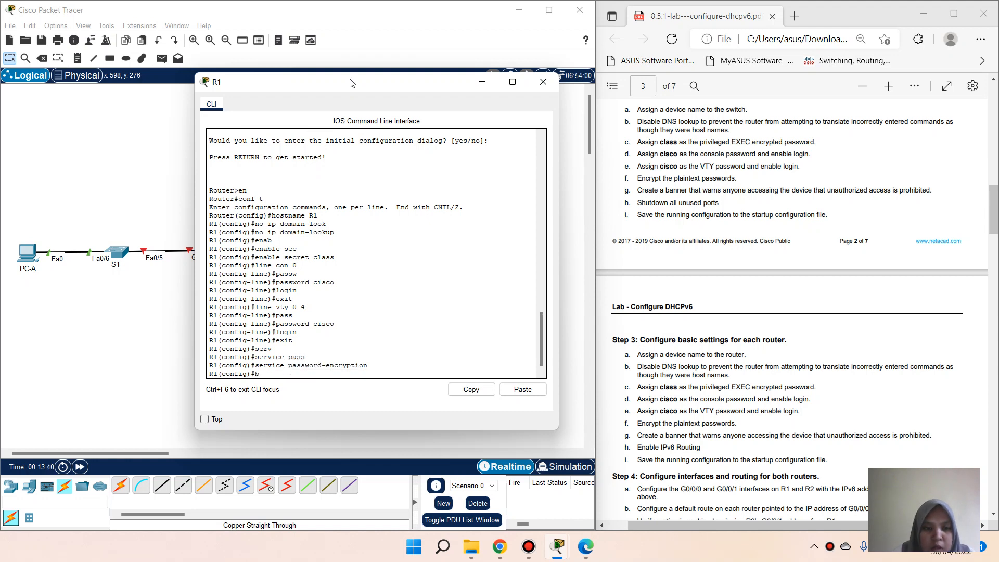
Step: Add the MOTD banner '# Unauthorized Access is Prohitbited! #'
type("banne")
key("Tab")
type("m")
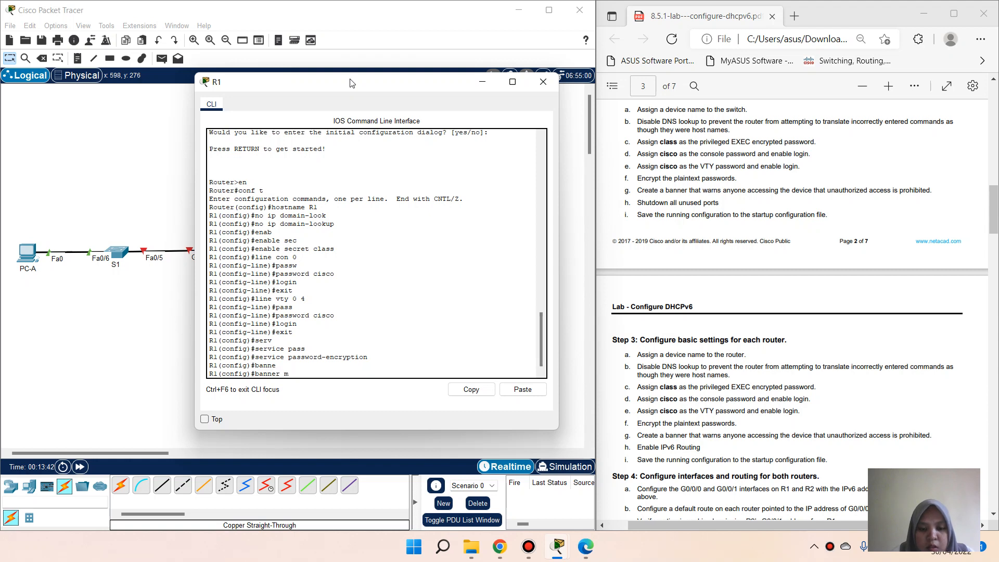
type("ot")
key("Tab")
type("#")
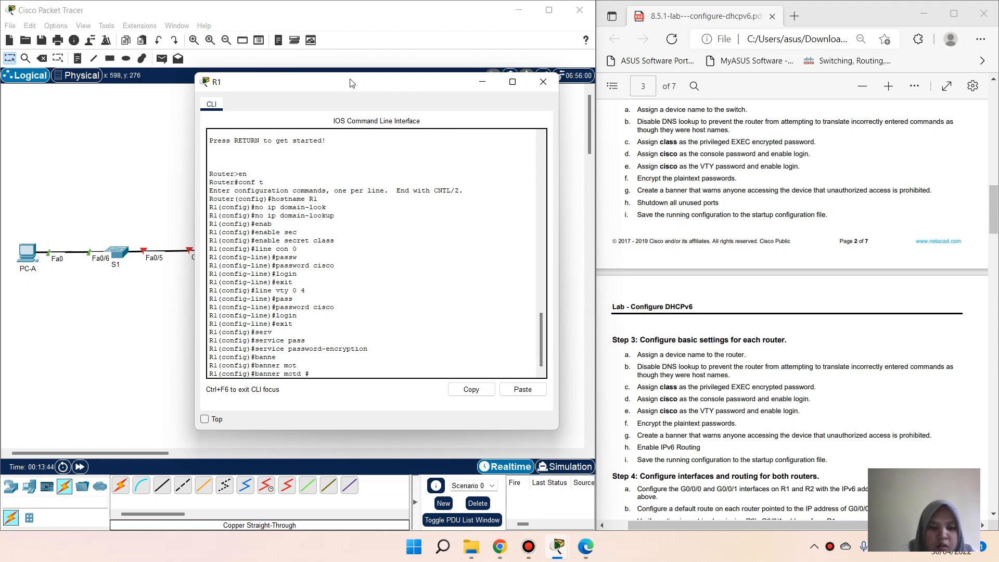
type(" Unauth")
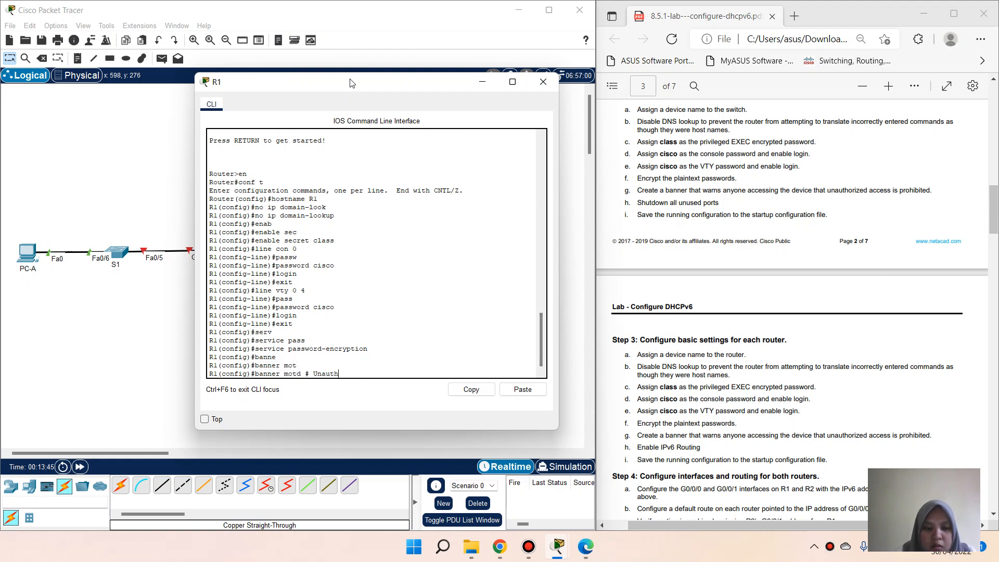
type("orized")
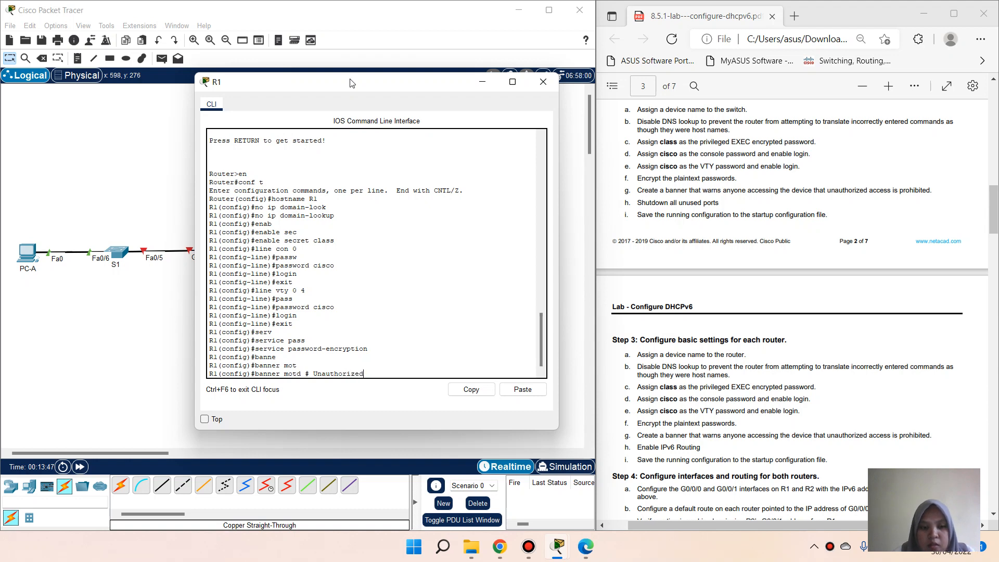
type(" Access is Prohi")
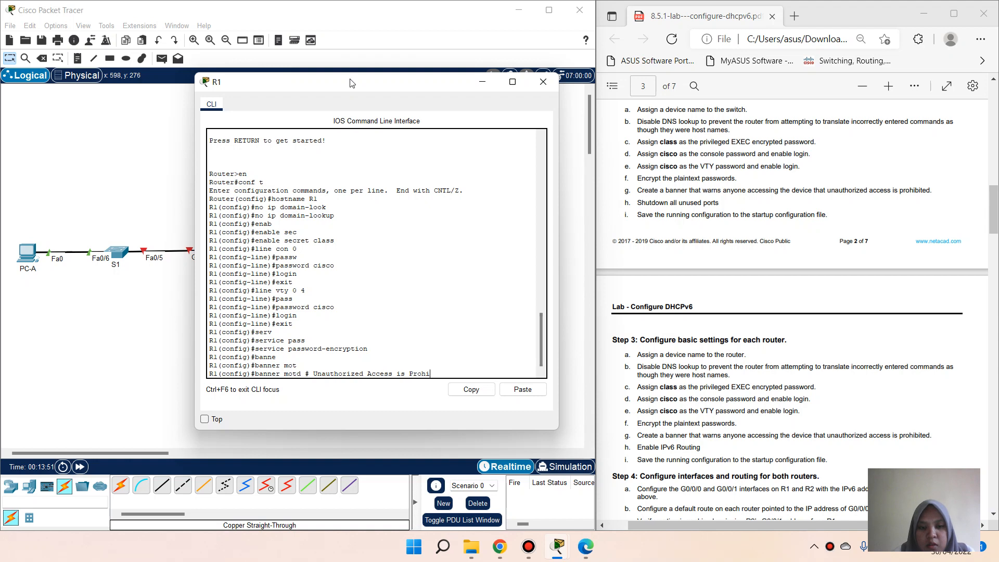
type("tbited!")
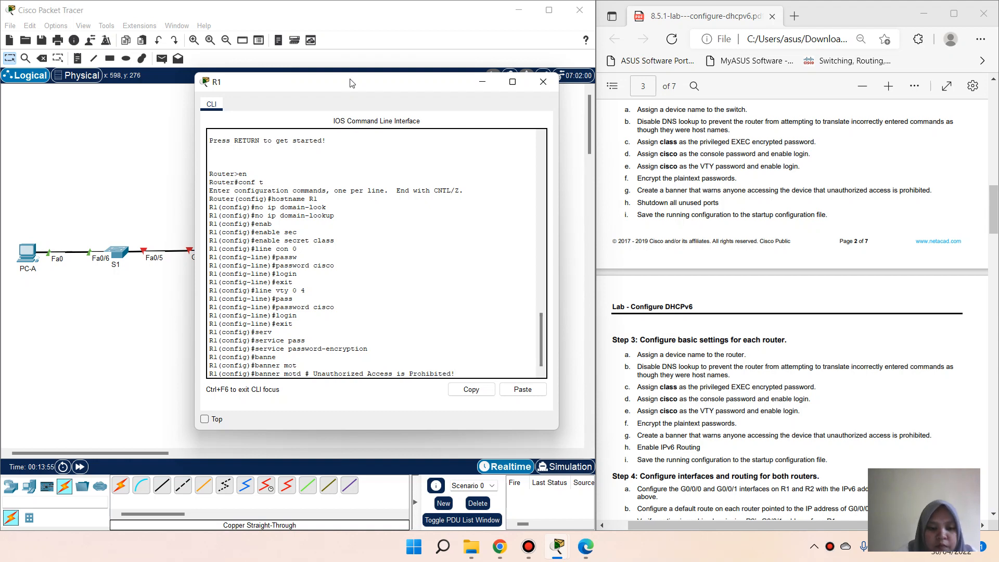
type(" #")
key("Return")
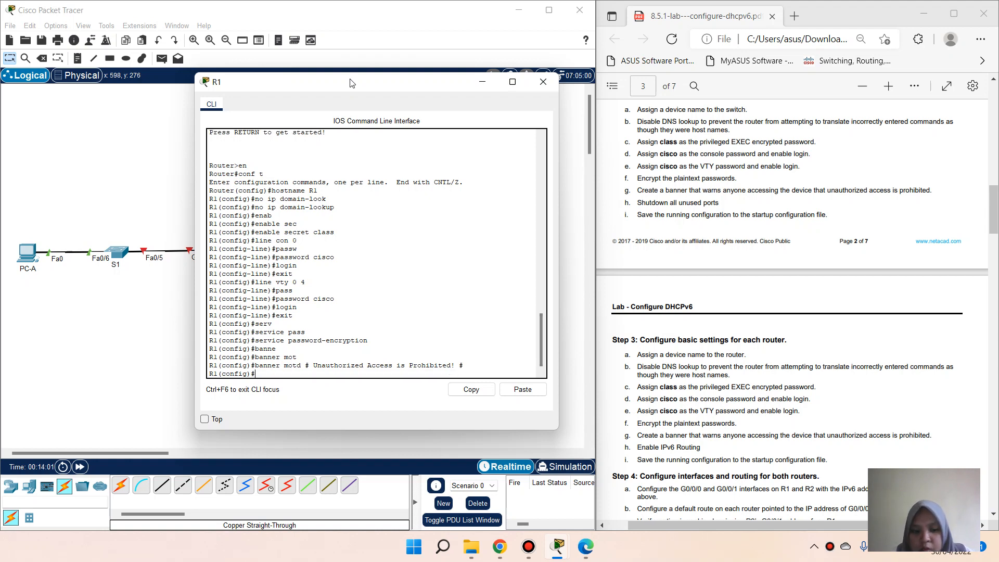
Step: Enable ipv6 unicast-routing on R1 and exit global configuration mode
type("ena")
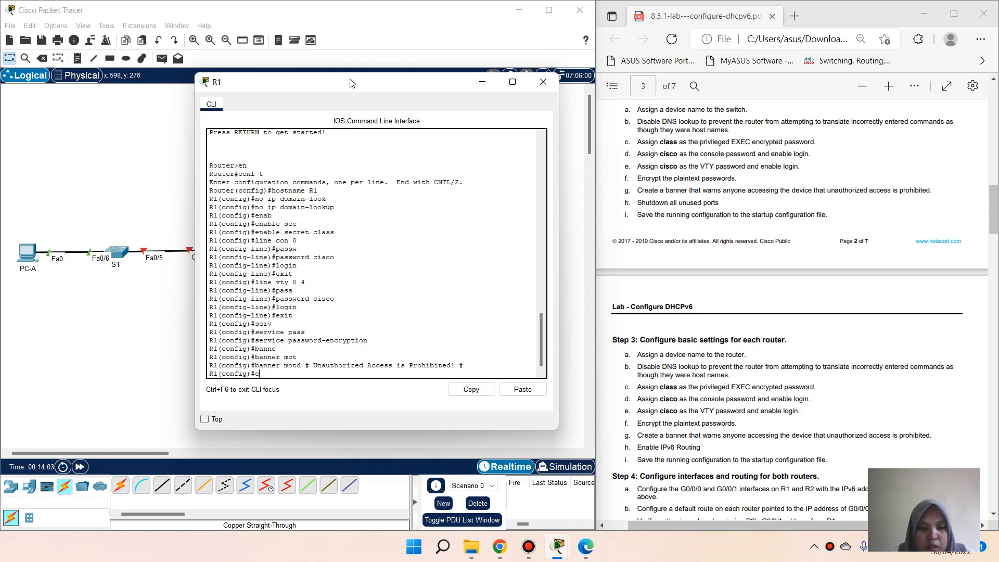
key("BackSpace")
type("i")
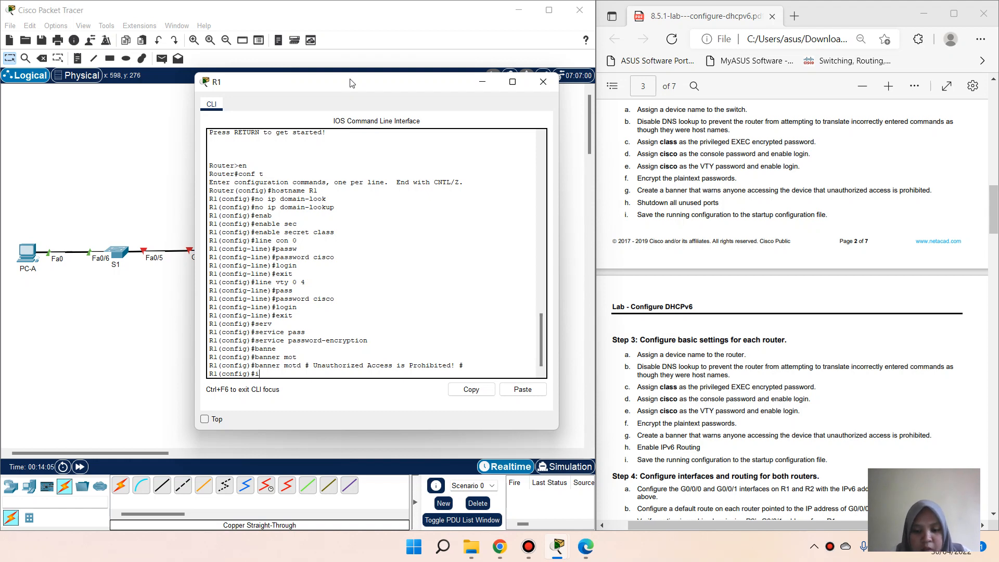
type("pv6 ")
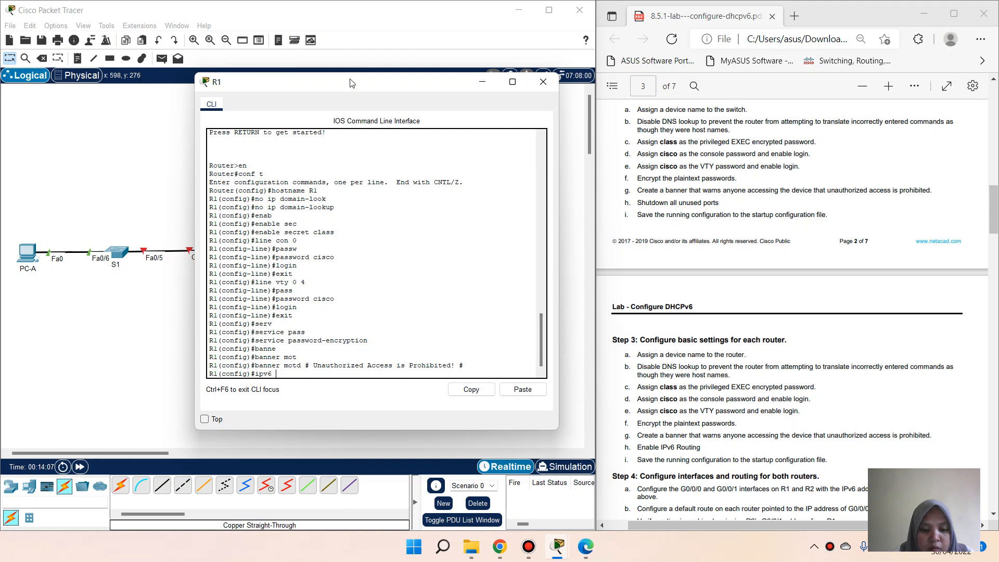
type("r")
key("BackSpace")
type("uni")
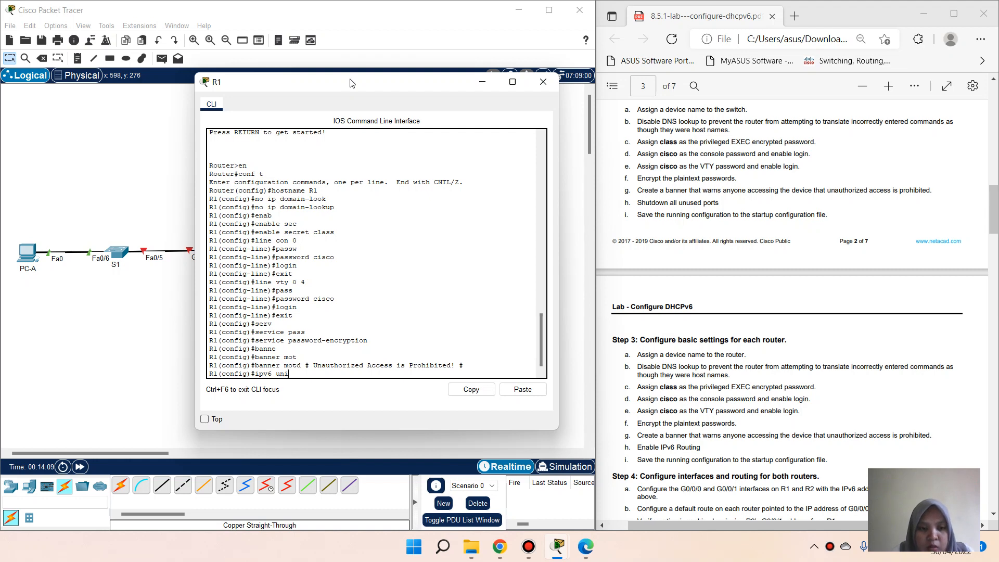
key("Tab")
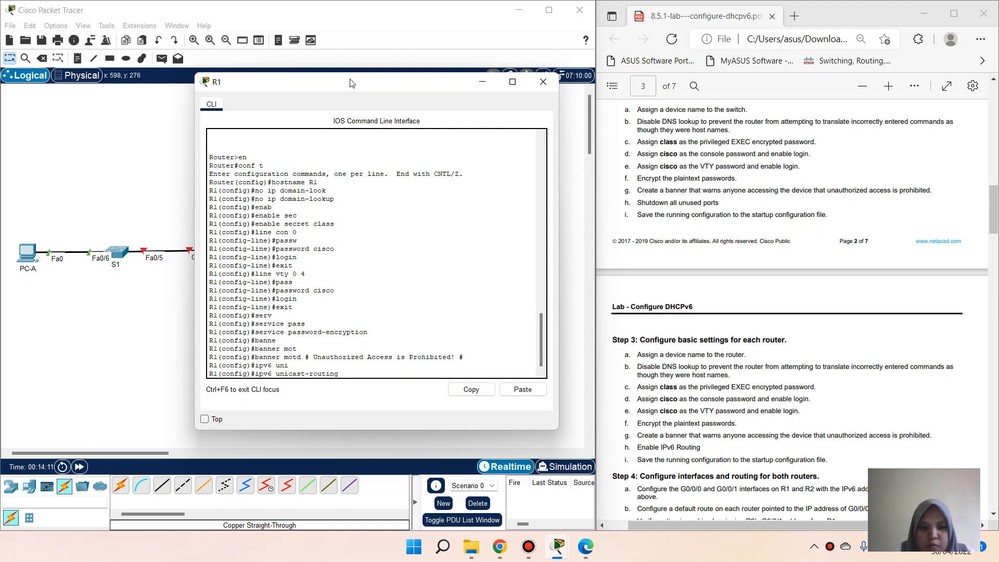
key("Return")
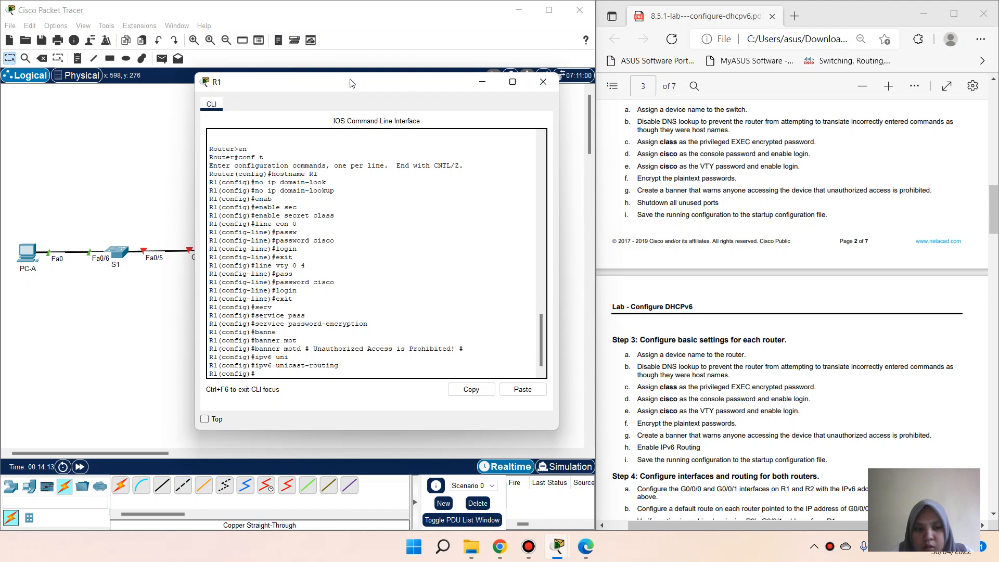
type("c")
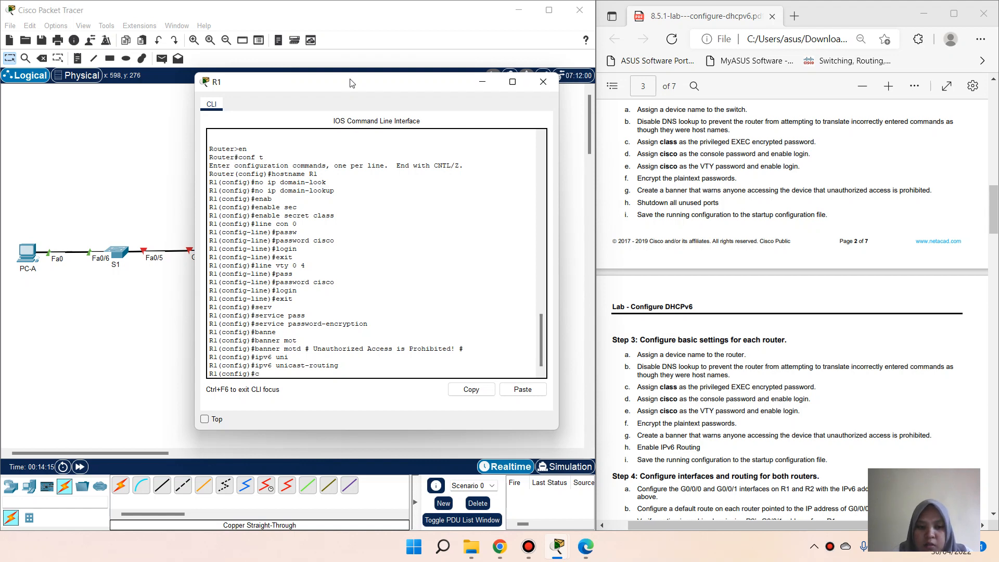
type("opy runni")
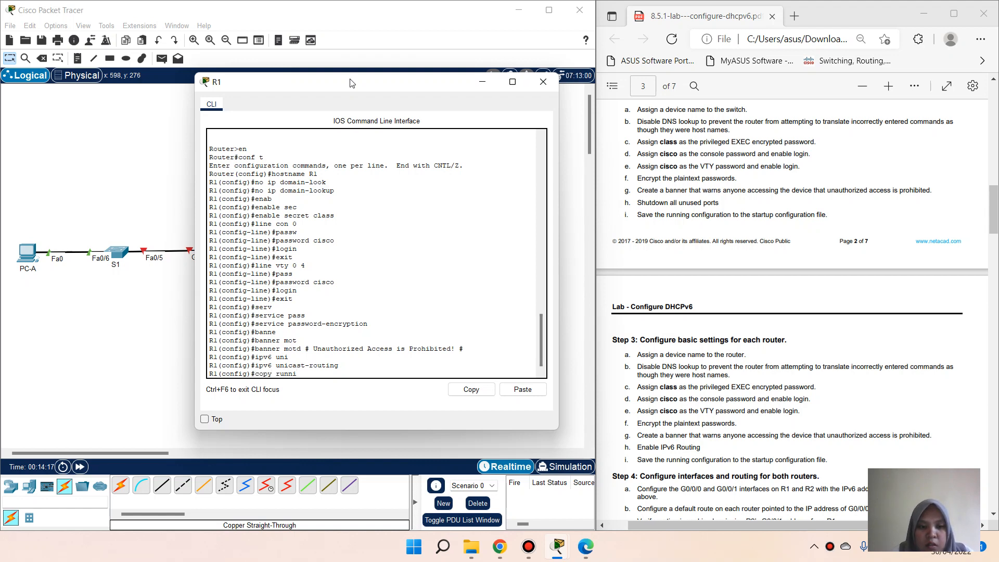
key("Tab")
key("BackSpace")
key("BackSpace")
key("BackSpace")
key("BackSpace")
key("BackSpace")
key("BackSpace")
key("BackSpace")
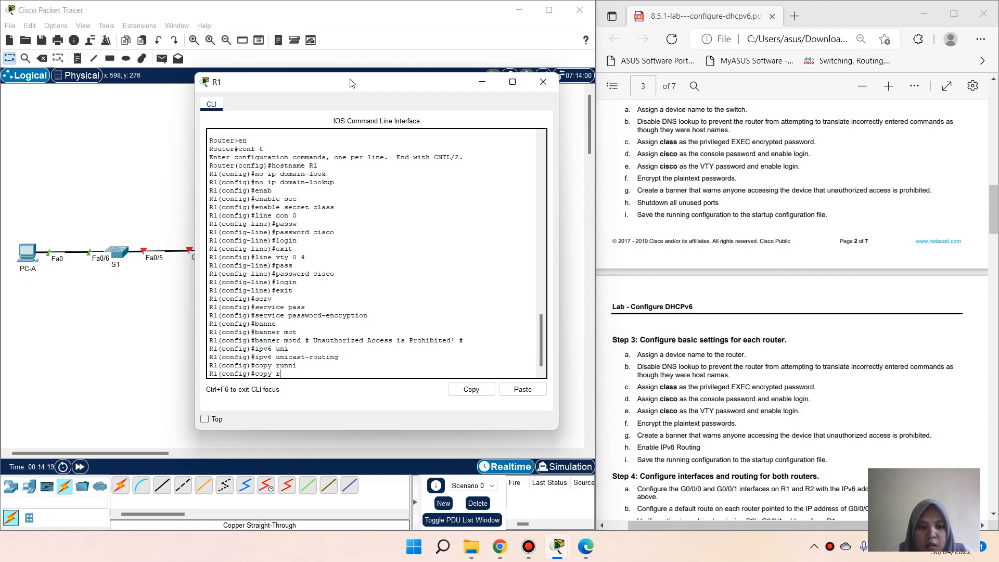
key("BackSpace")
type("exit")
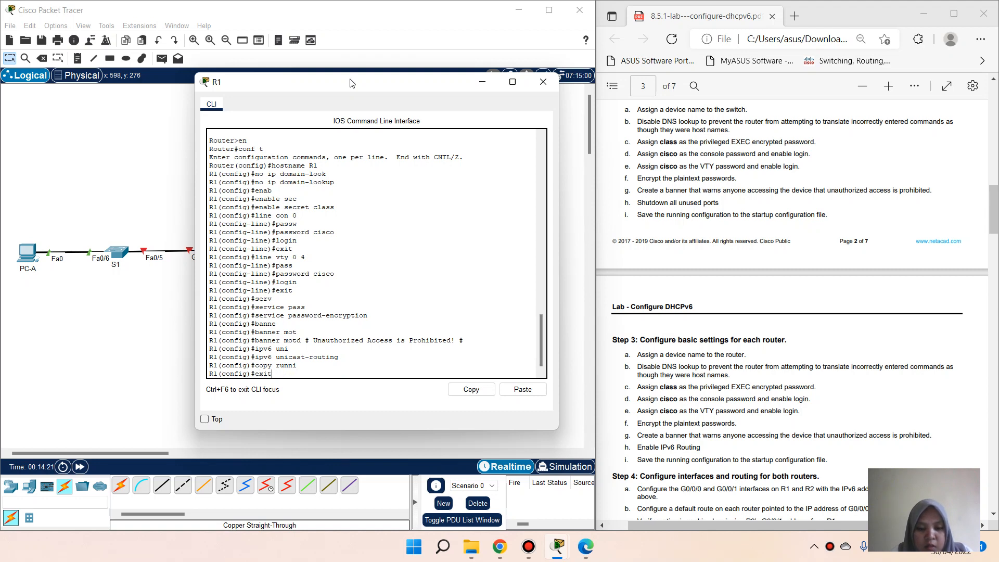
key("Return")
key("Return")
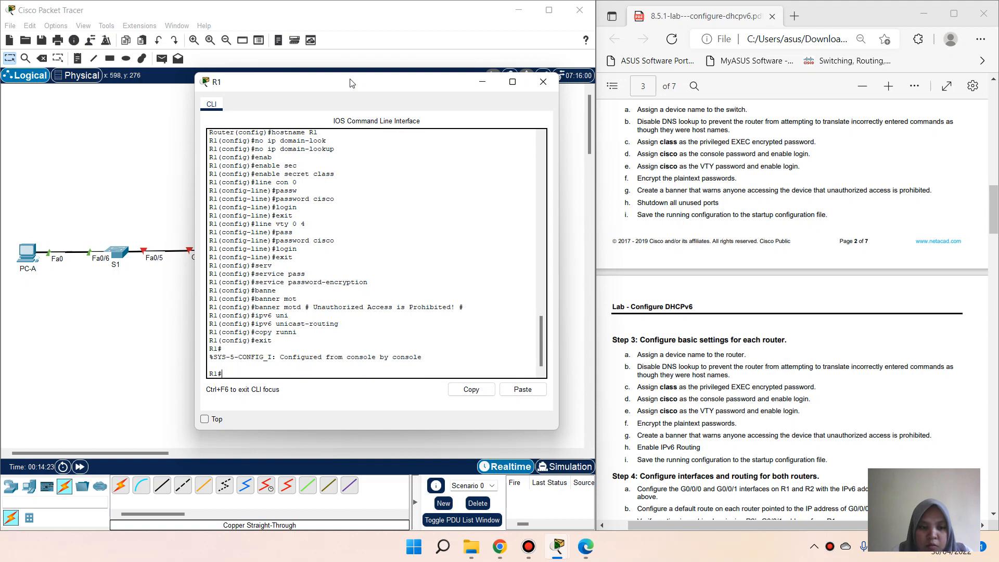
Step: Save R1's running-config to startup-config and return to the topology canvas
type("copy run")
key("Tab")
type("st")
key("Tab")
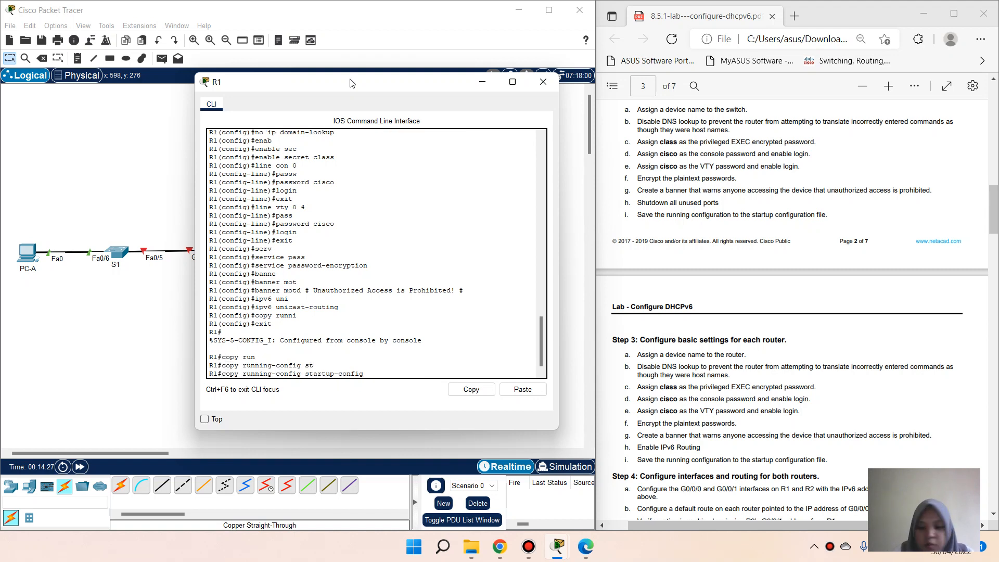
key("Return")
key("Return")
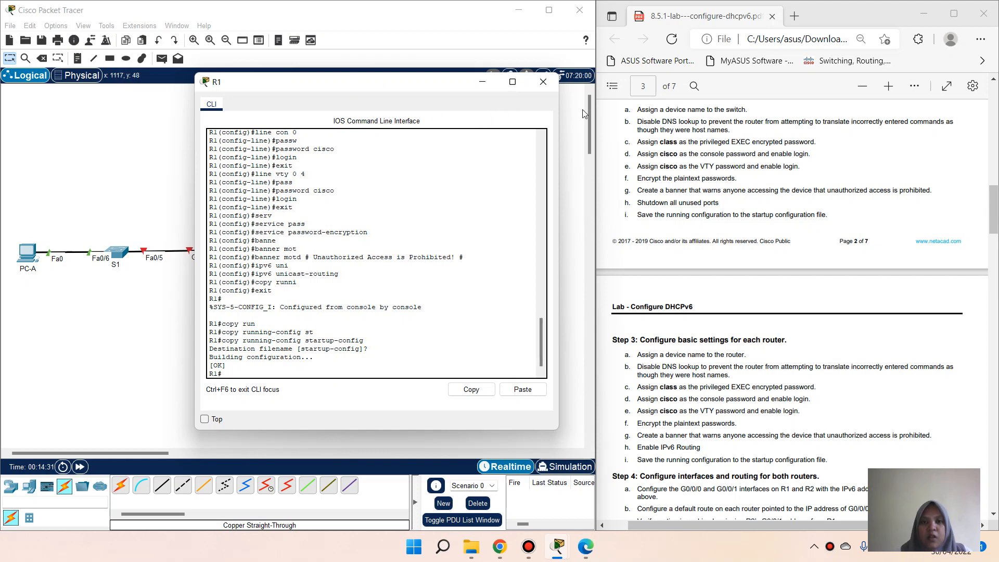
left_click(570, 126)
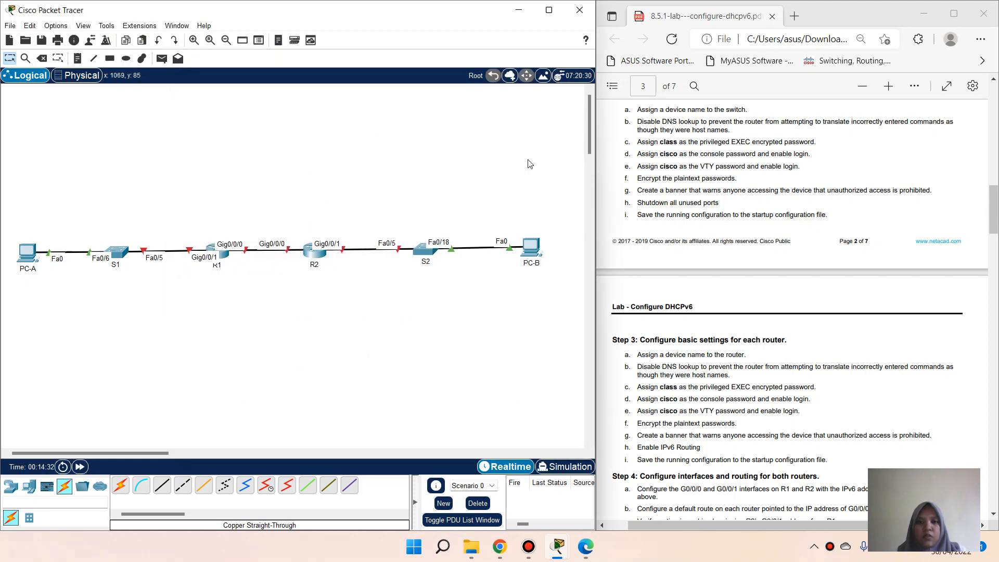
Step: In the second router's console, enter global configuration mode and set hostname R2
left_click(315, 254)
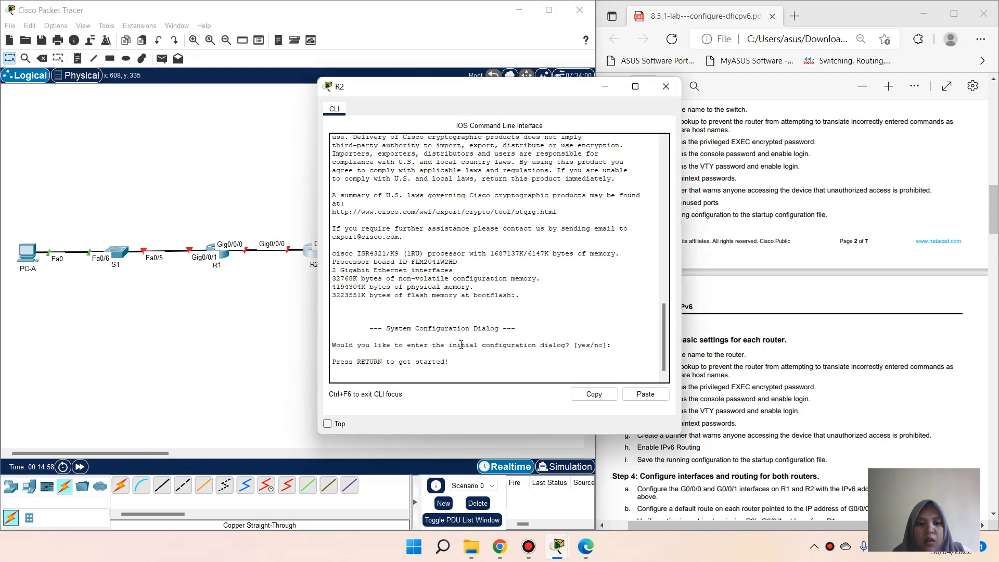
key("Return")
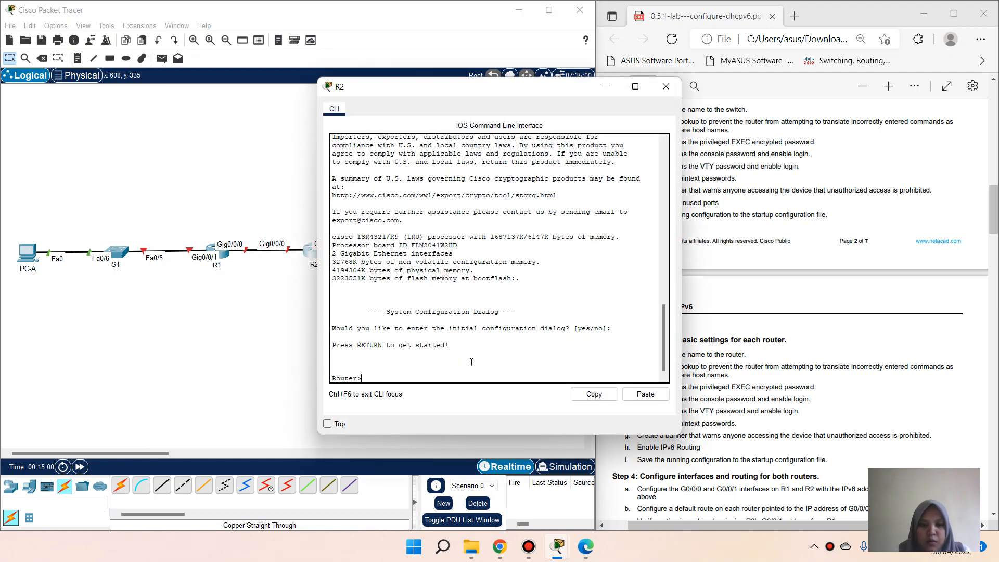
type("en")
key("Return")
type("conf t")
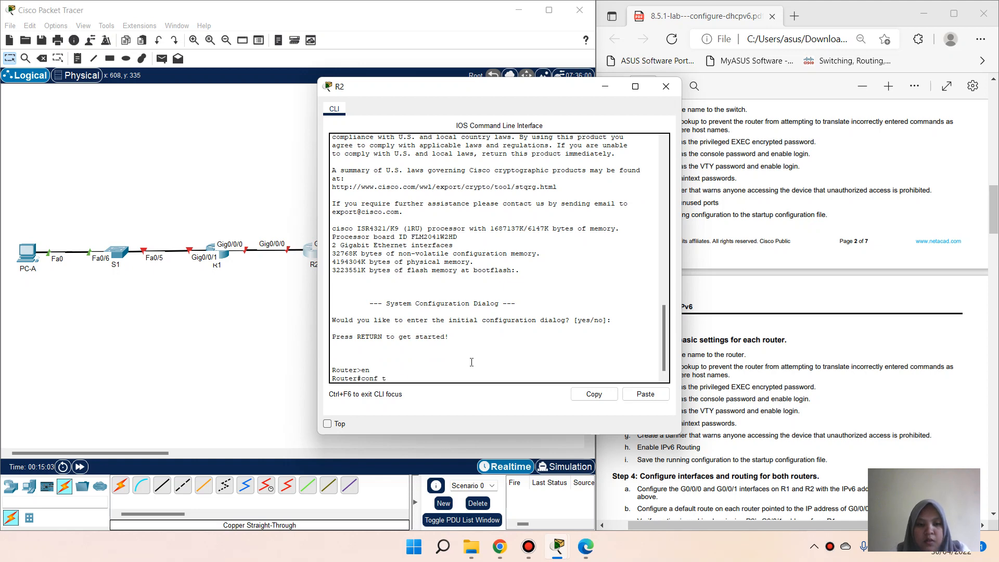
key("Return")
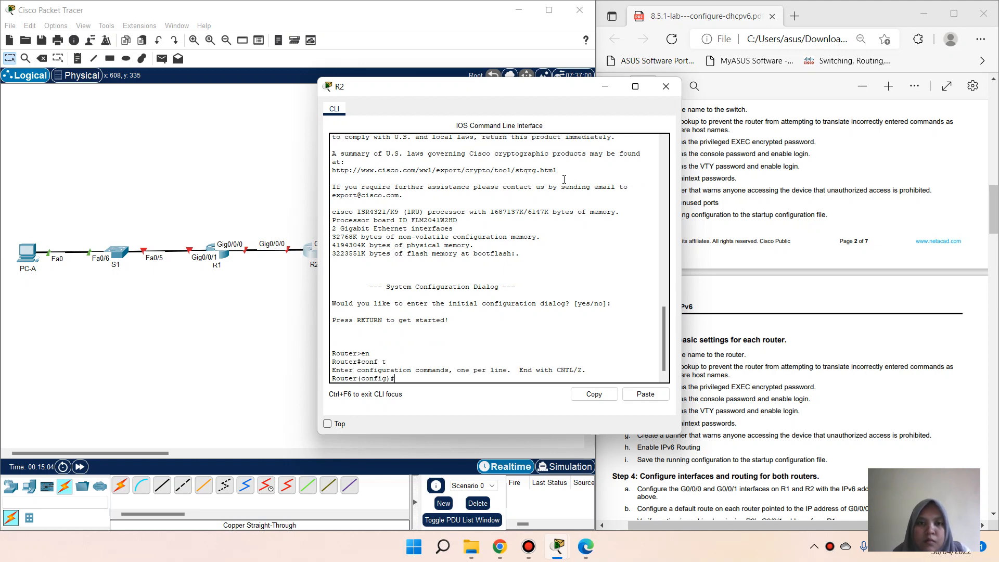
left_click_drag(533, 93, 384, 94)
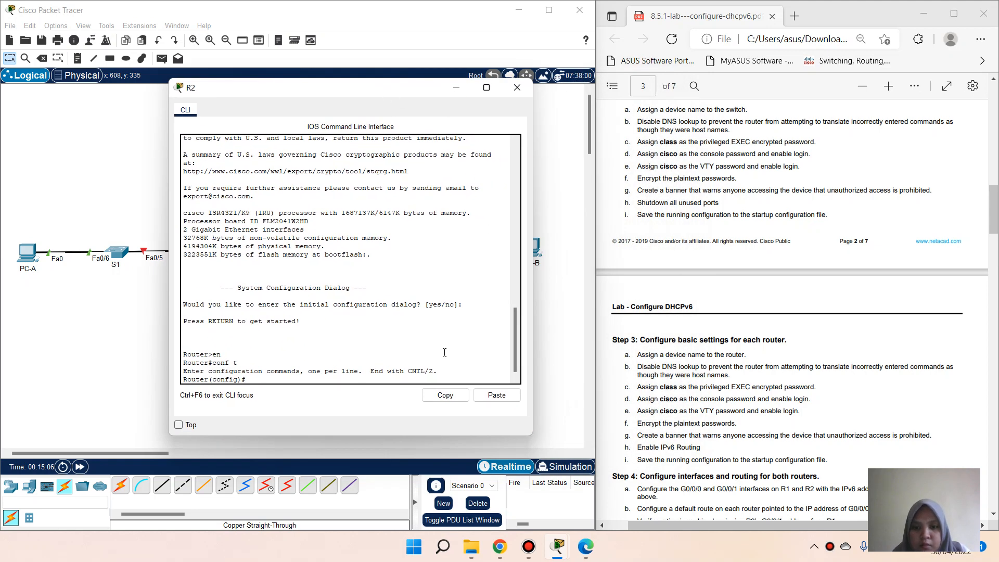
type("host")
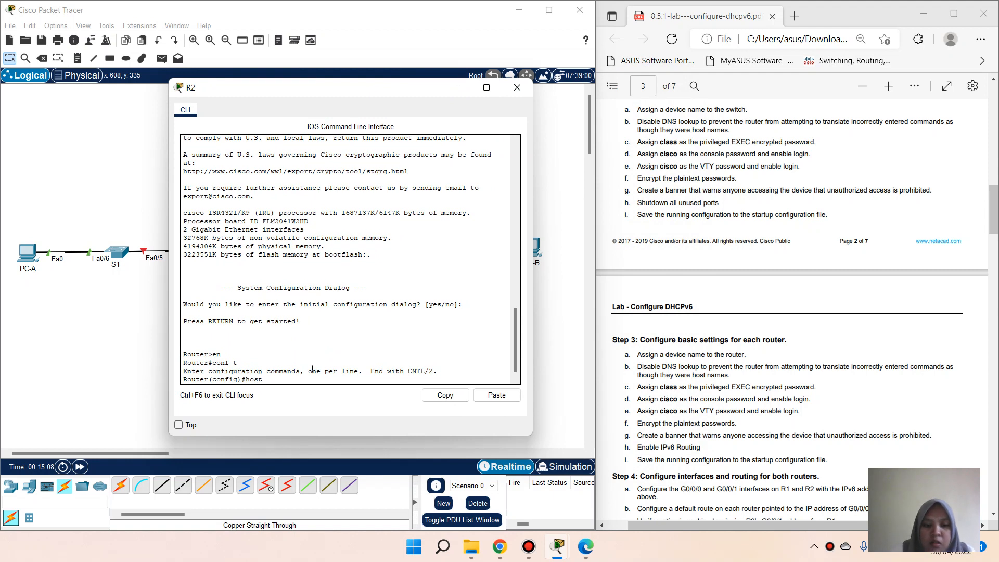
type("name R2")
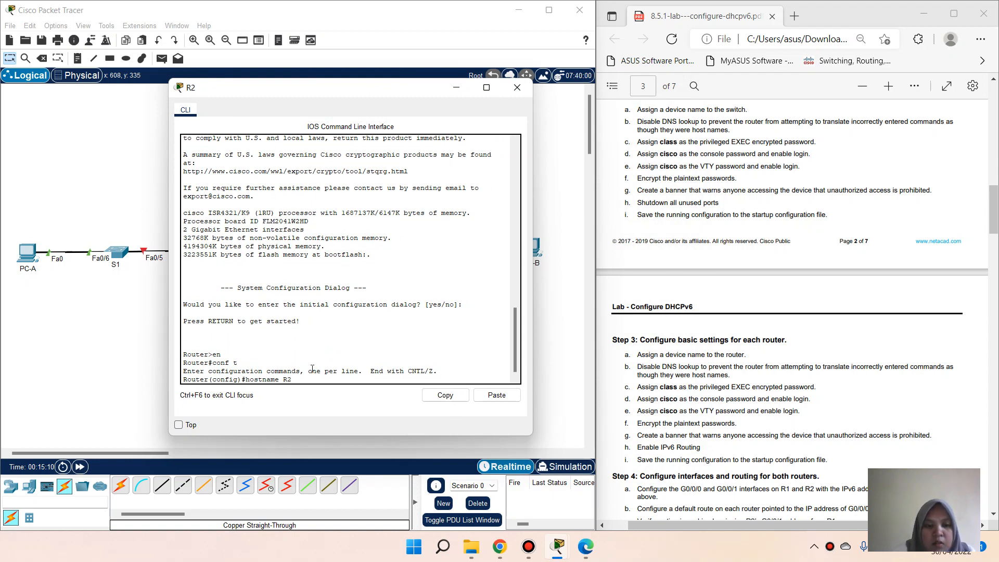
key("Return")
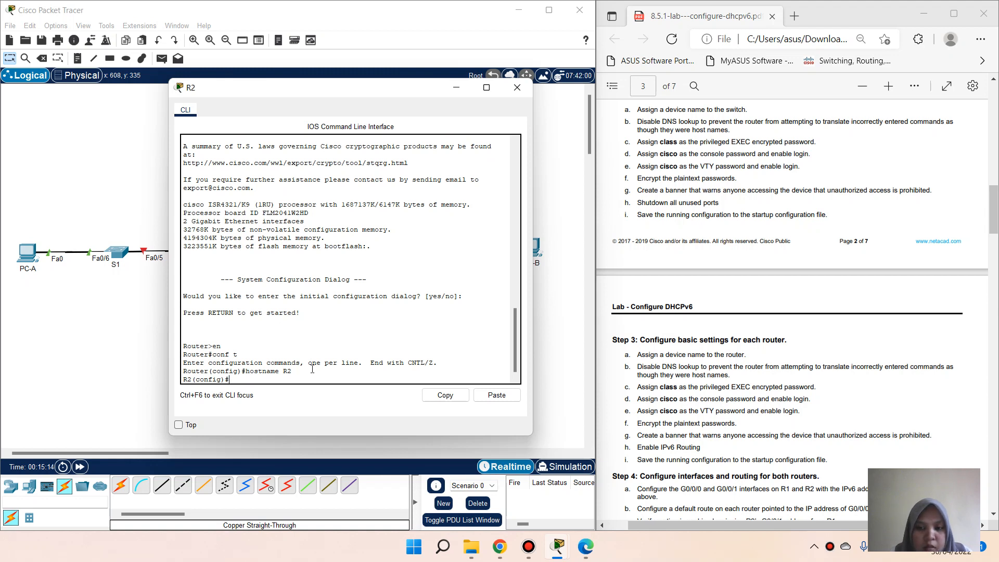
Step: Disable DNS lookup on R2 with no ip domain-lookup
type("i")
key("BackSpace")
type("n")
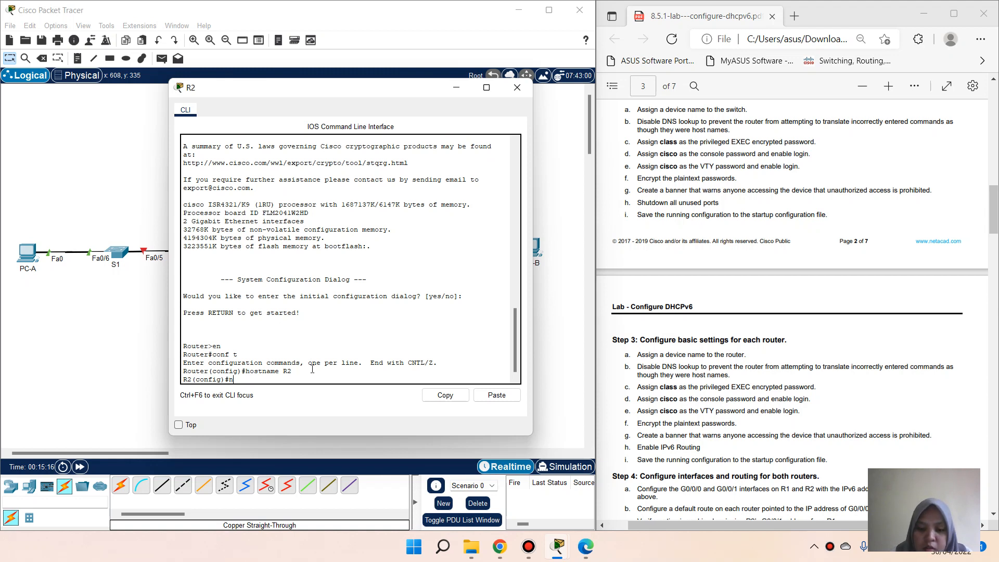
type("o ip domain")
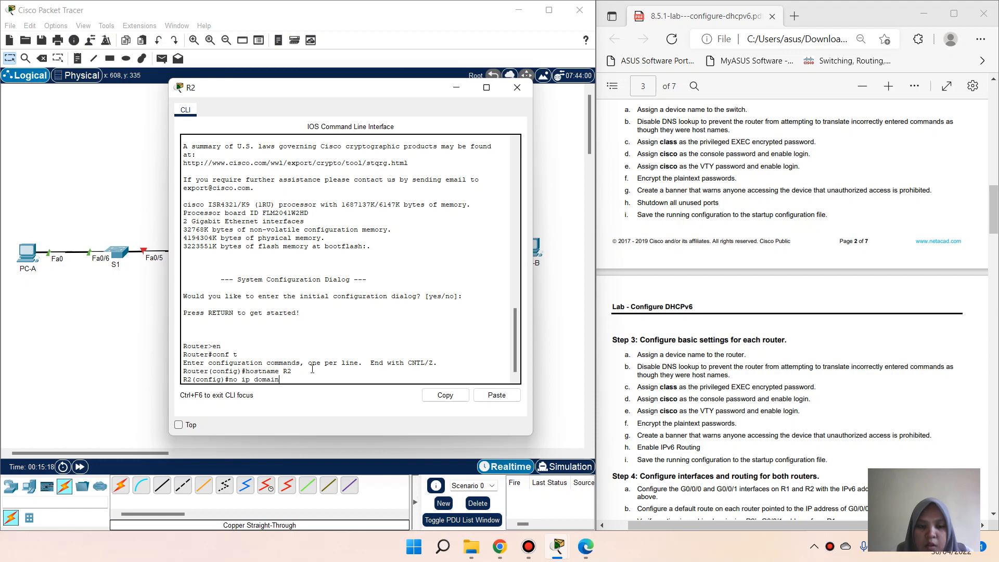
type("-lo")
key("BackSpace")
key("BackSpace")
type("-l")
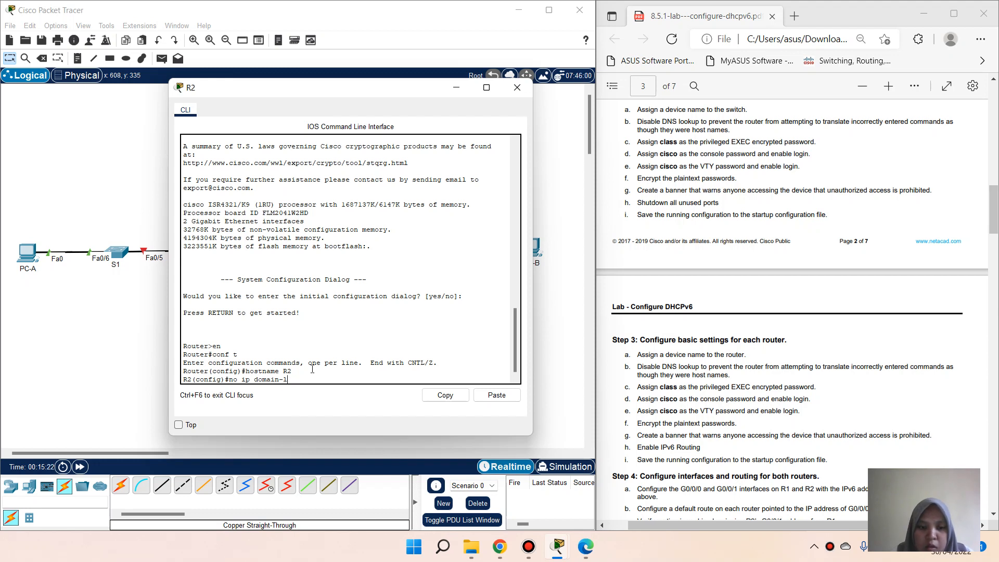
type("okk")
key("Tab")
key("Return")
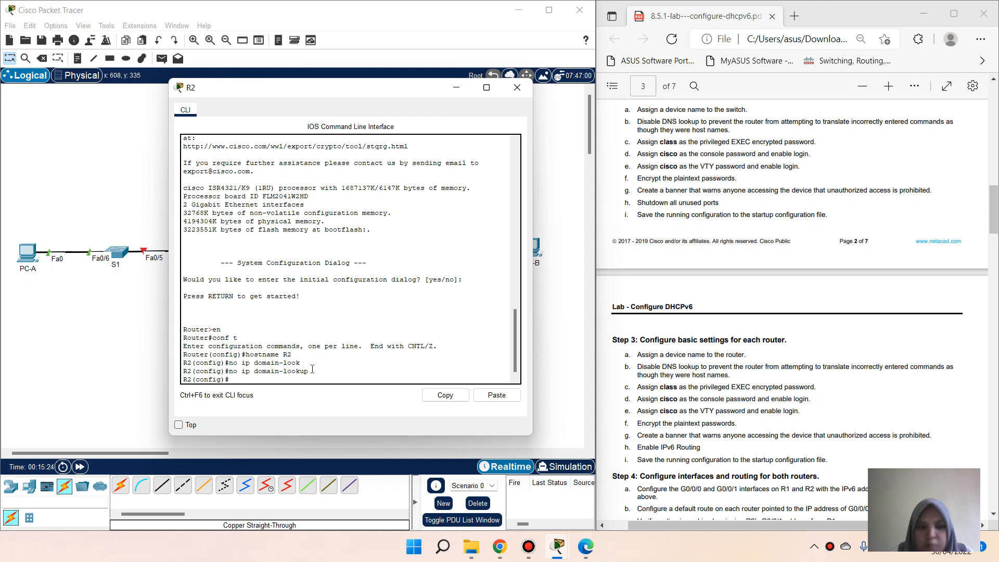
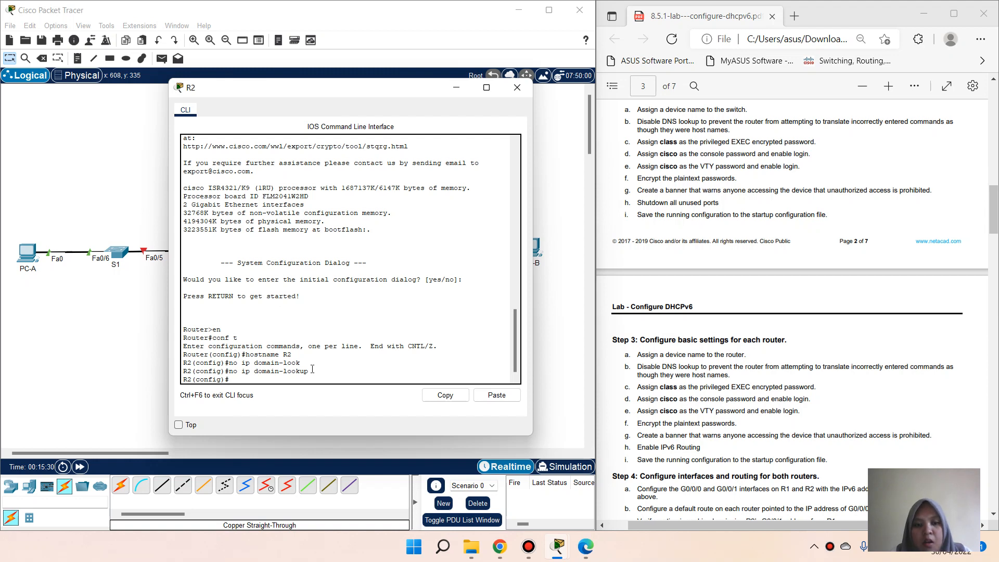
Step: Set an enable secret on R2 to protect privileged EXEC mode
type("enab")
key("Tab")
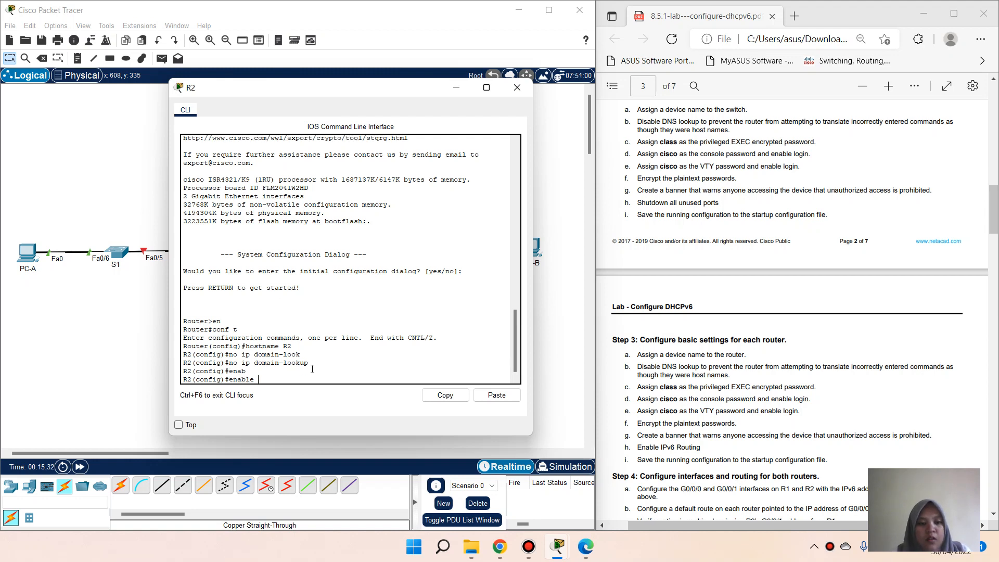
type("sec")
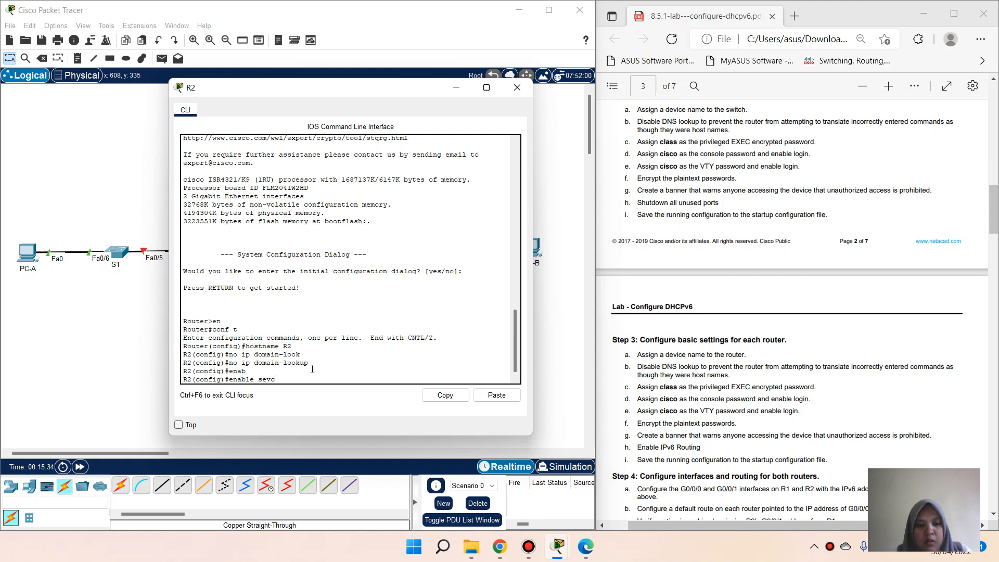
key("Tab")
type("clas")
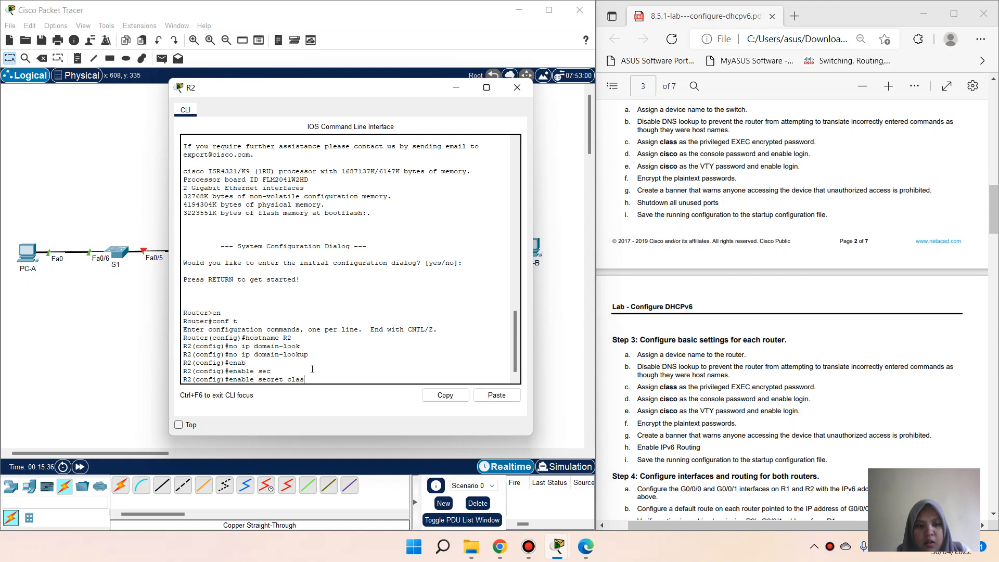
type("s")
key("Return")
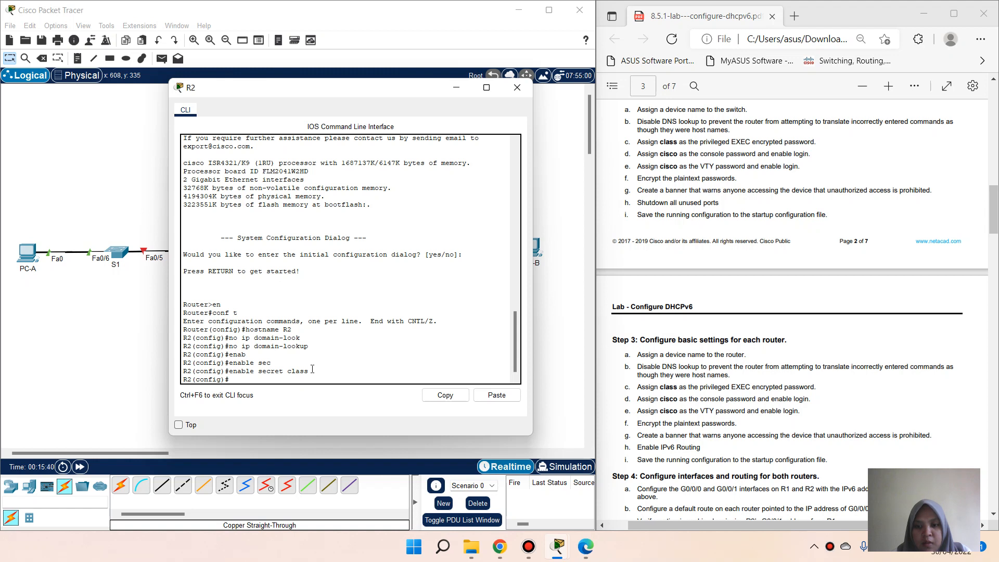
Step: Give R2's console line 0 a password and require login
type("line con")
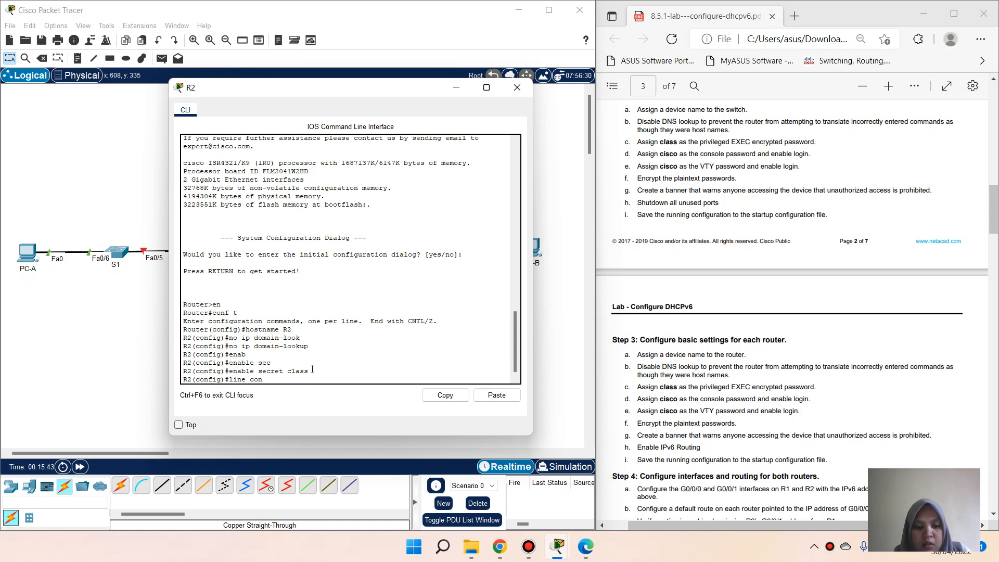
key("Tab")
type("0")
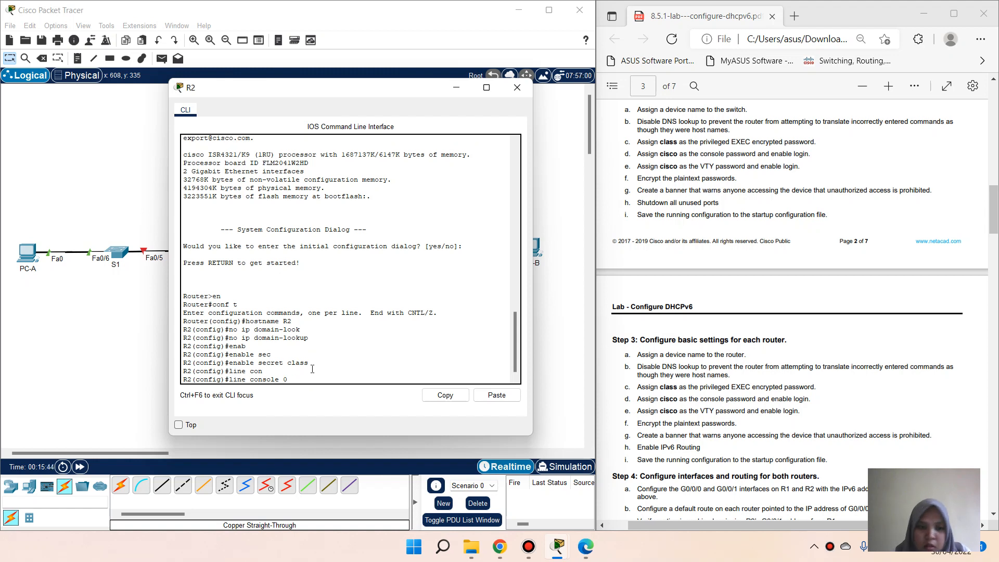
key("Return")
type("passw")
key("Tab")
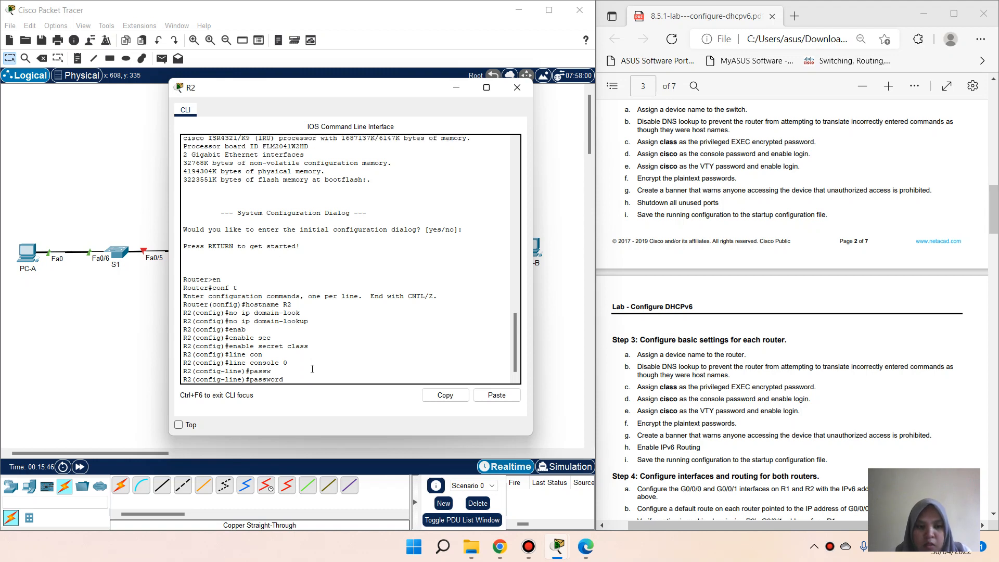
type("cisco")
key("Return")
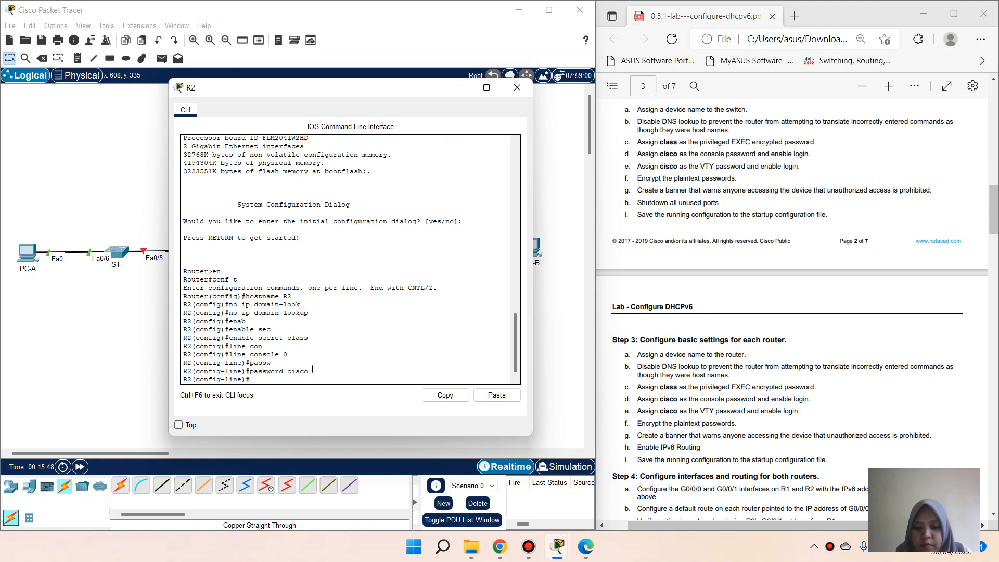
type("login")
type("exit")
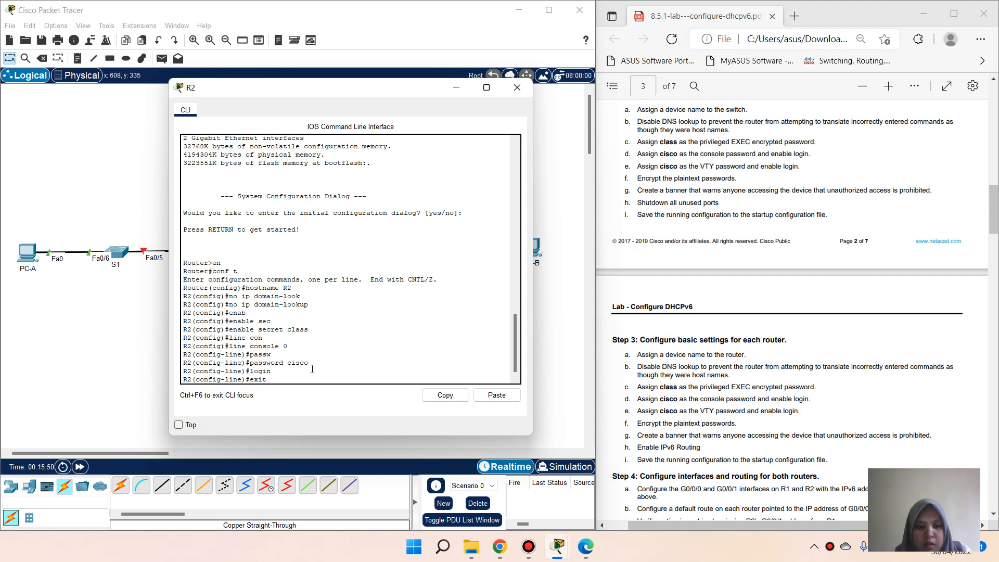
key("Return")
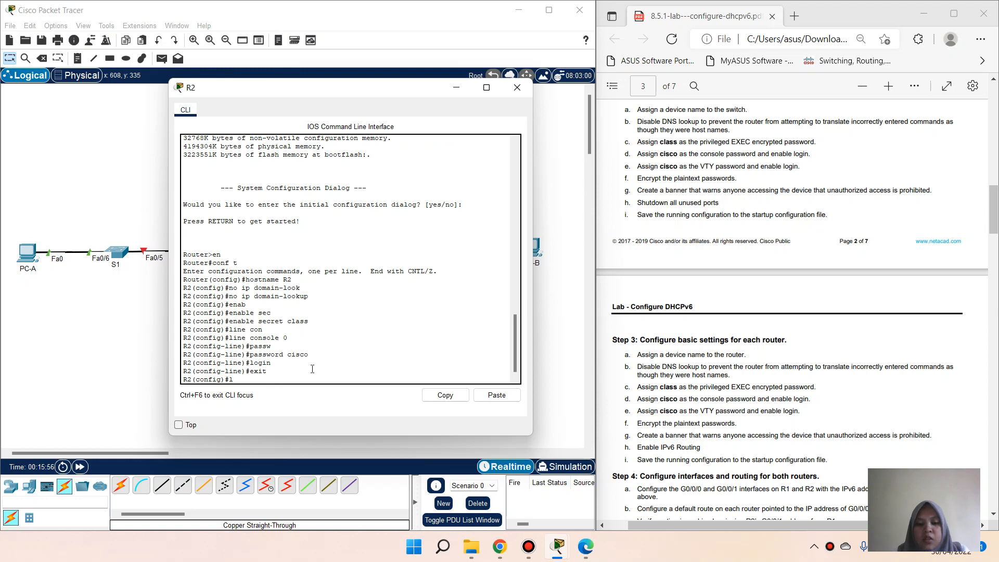
Step: Give R2's VTY lines 0 4 a password and require login
type("line vty ")
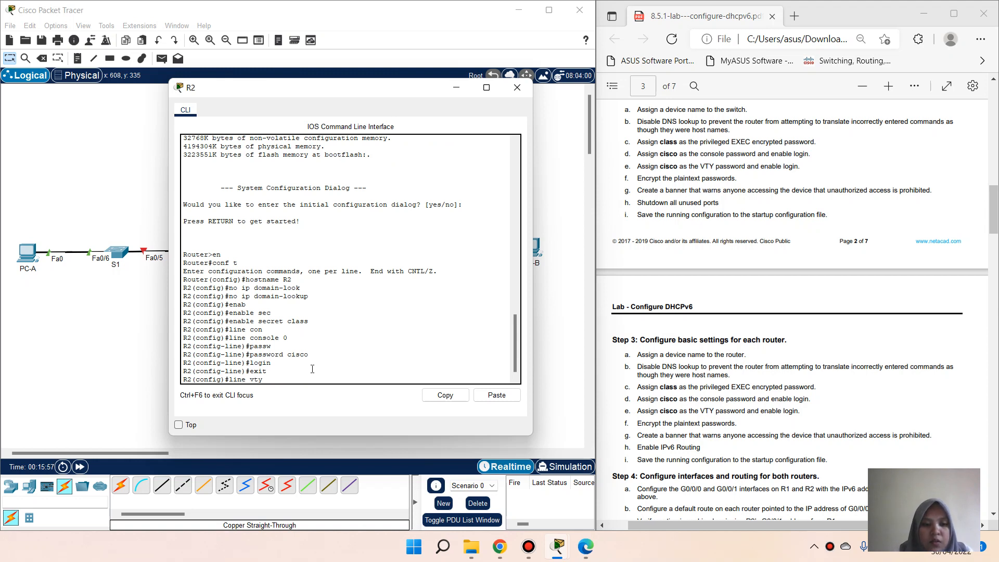
type("0 4")
key("Return")
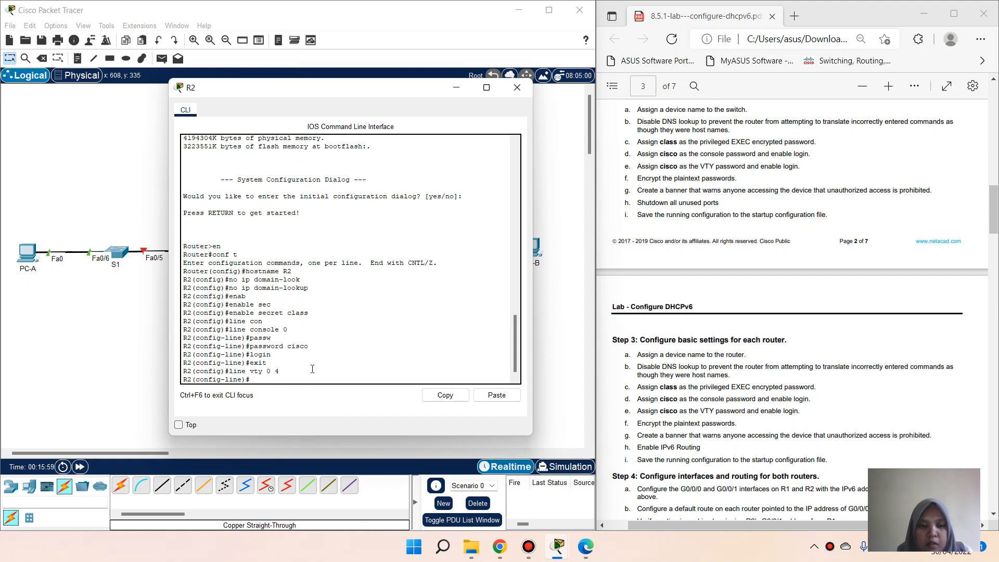
type("pass")
key("Tab")
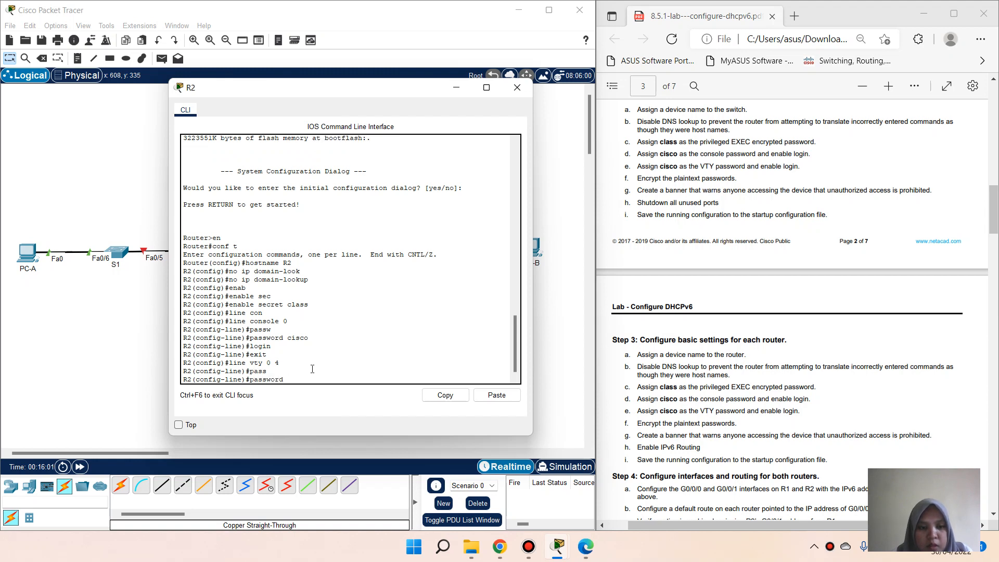
type("cisco")
key("Return")
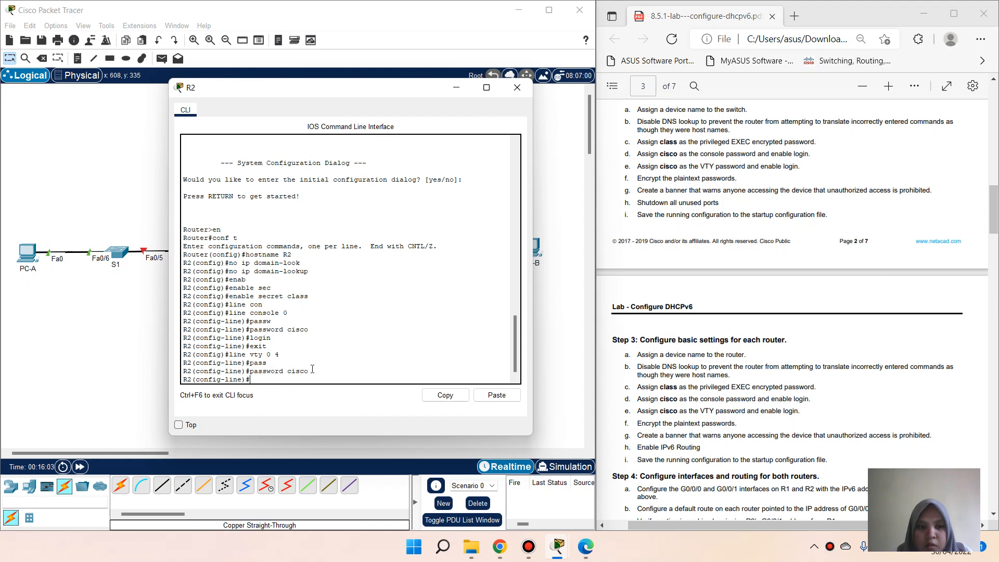
type("login")
key("Return")
type("exit")
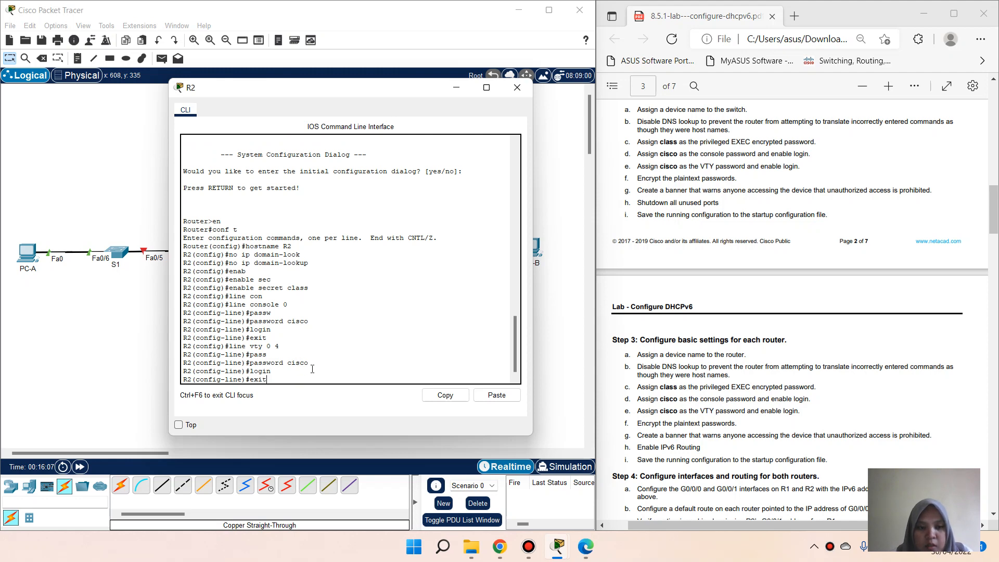
key("Return")
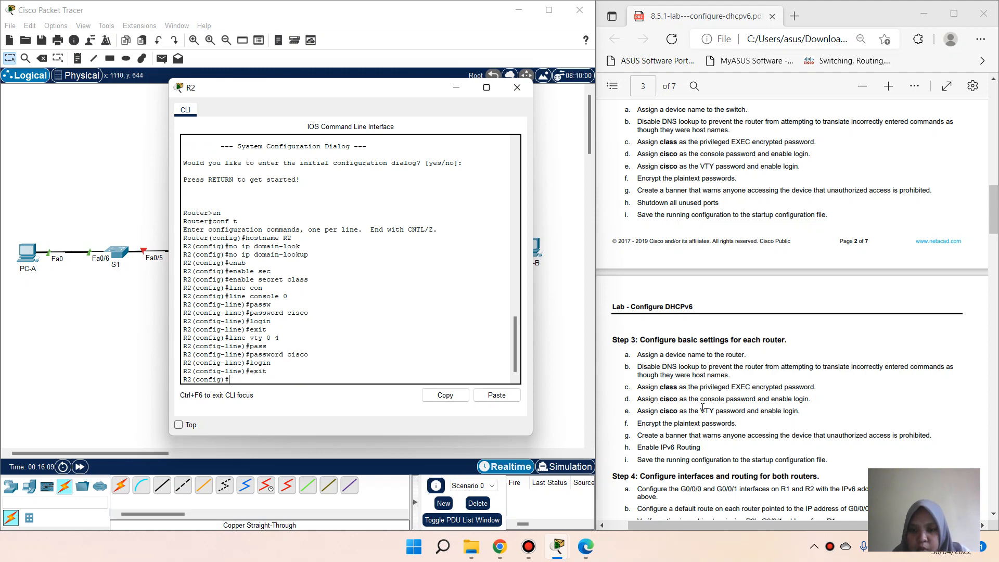
Step: Enable service password-encryption on R2
scroll(703, 408, "down", 3)
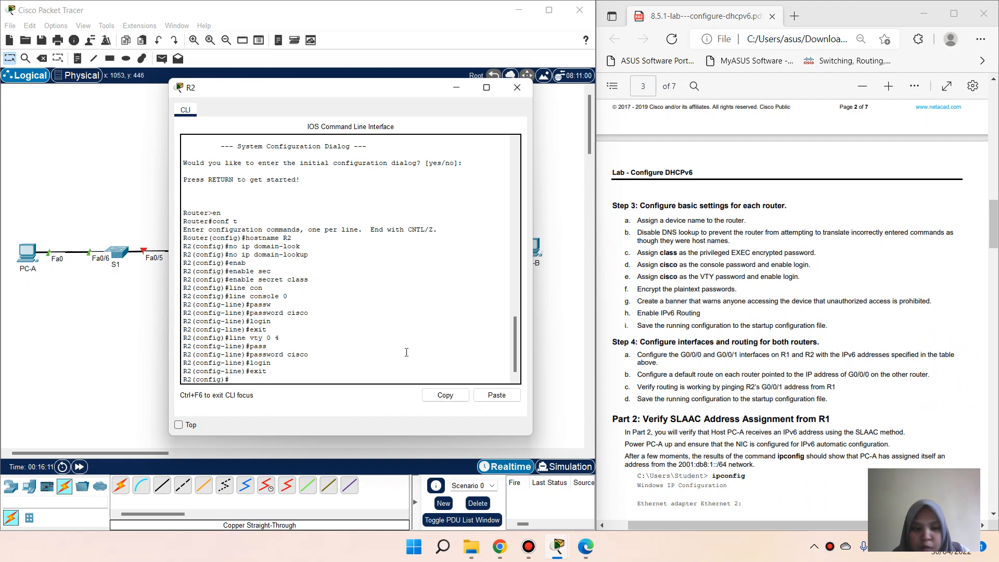
type("serv")
key("Tab")
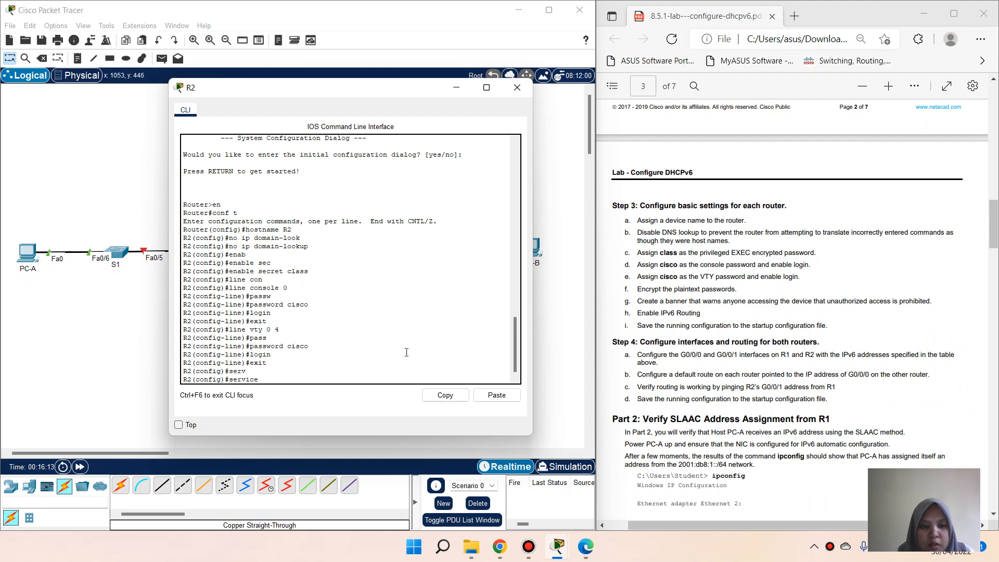
type("pass")
key("Tab")
key("Return")
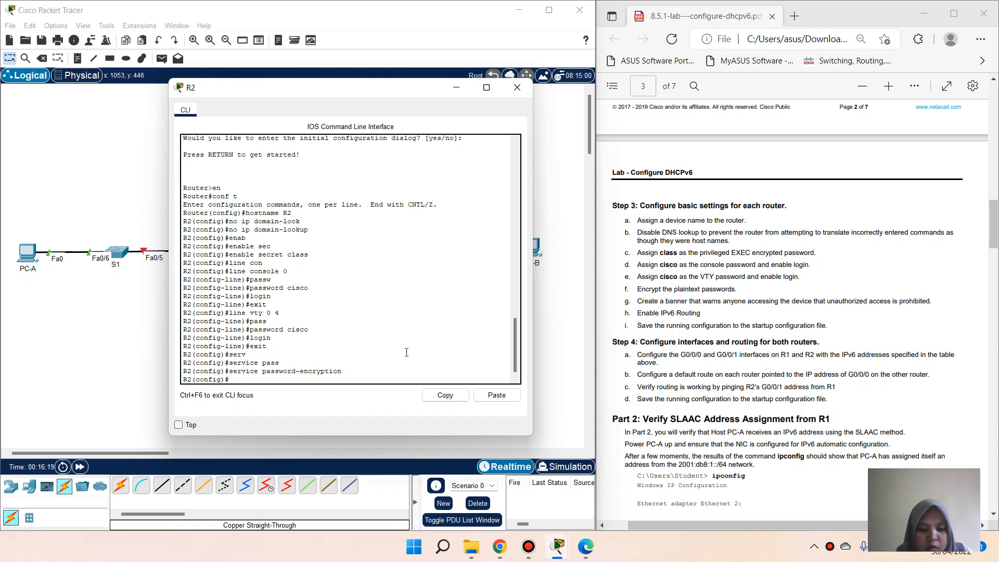
Step: Set R2's MOTD banner to 'Unathorized Access is Prohibited!'
type("banna")
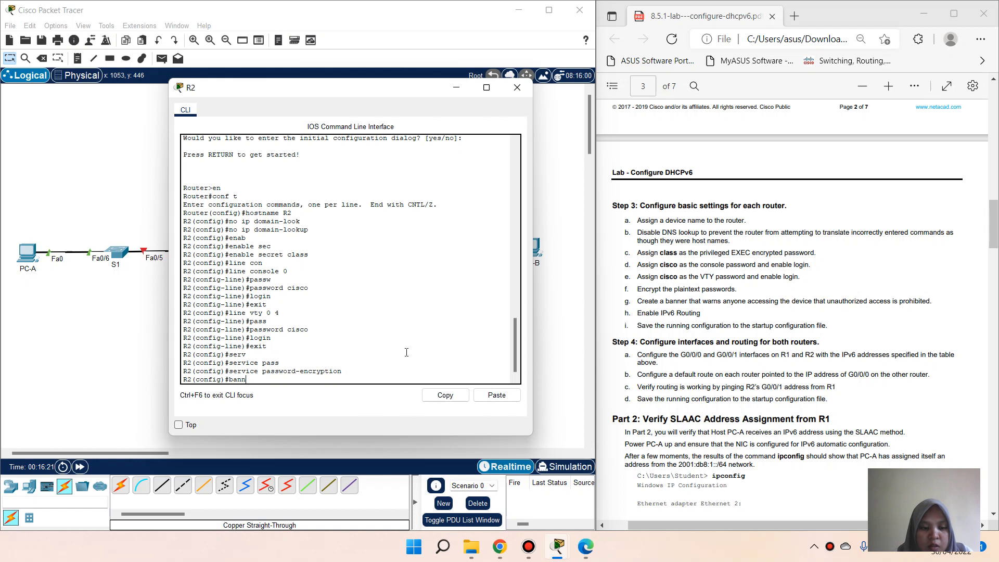
key("Tab")
type("mot")
key("Tab")
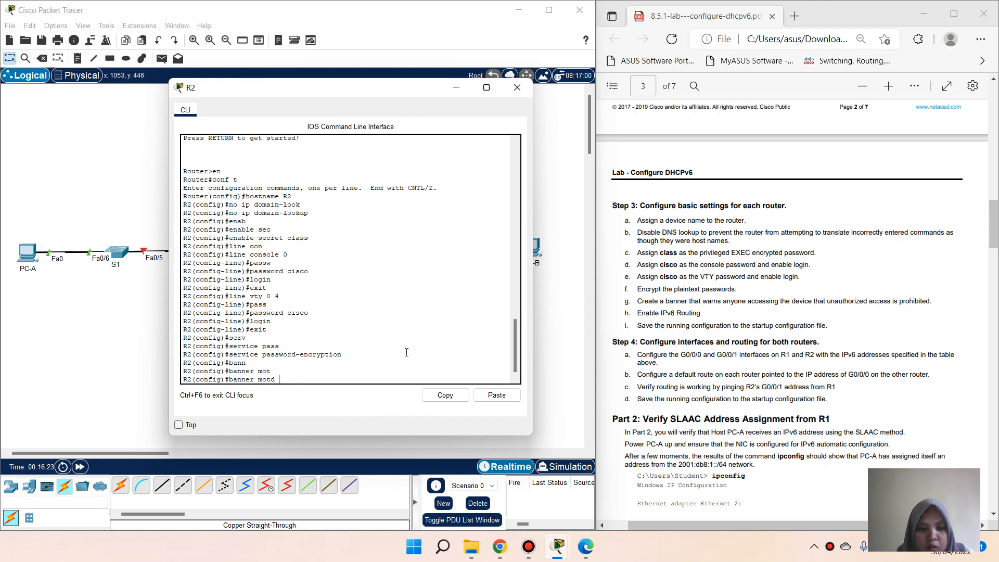
type("# ")
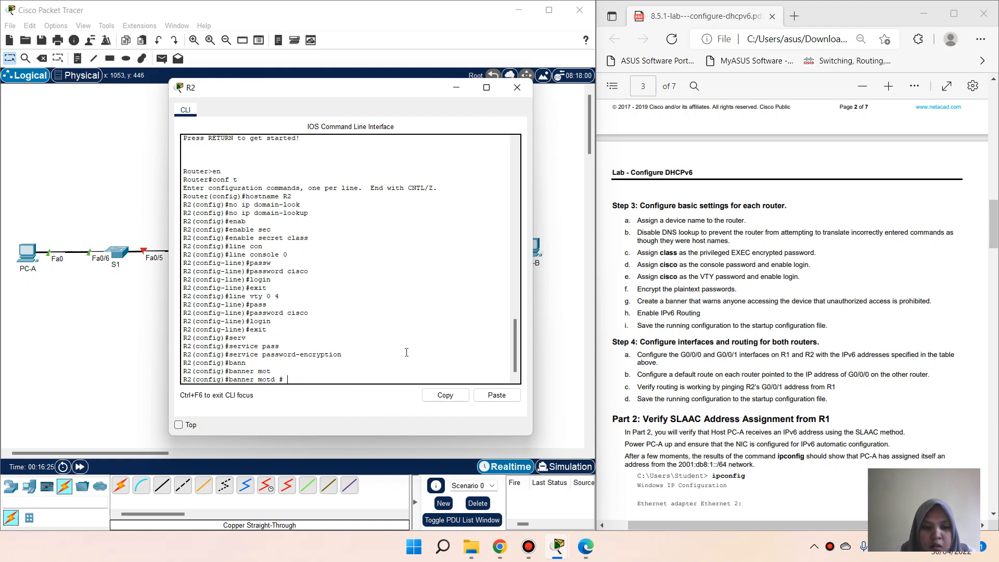
type("Unathori")
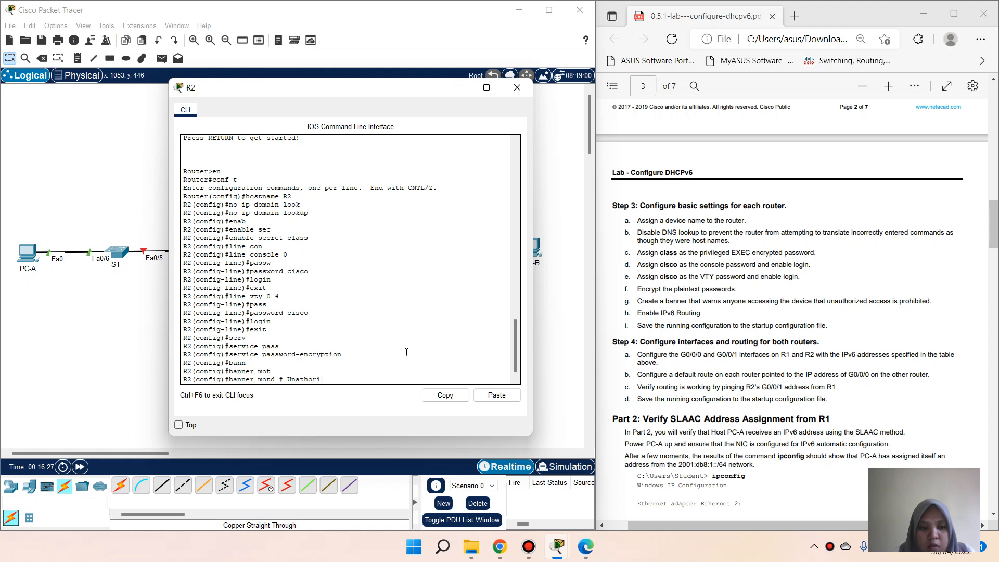
type("zed")
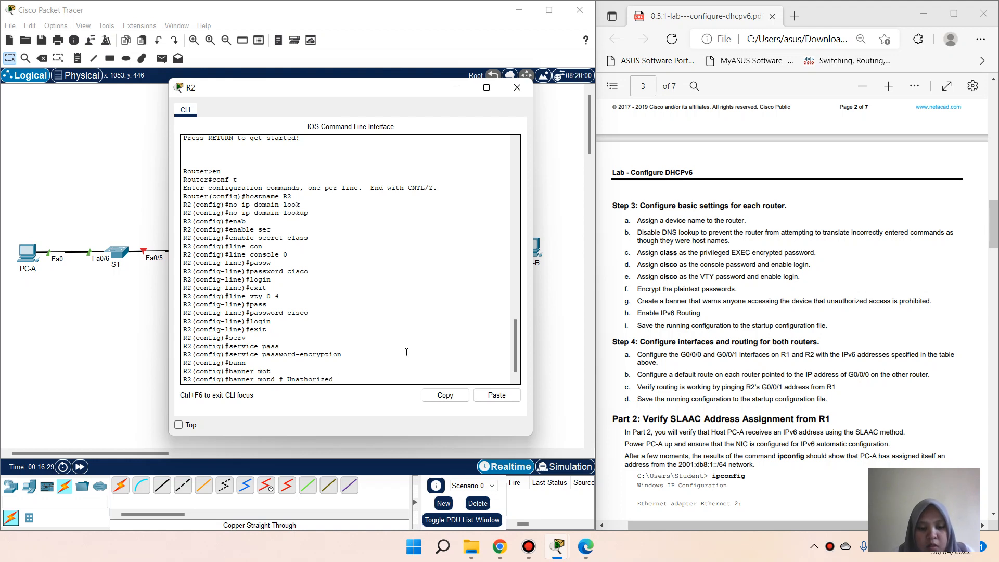
type(" Access is Prohibited")
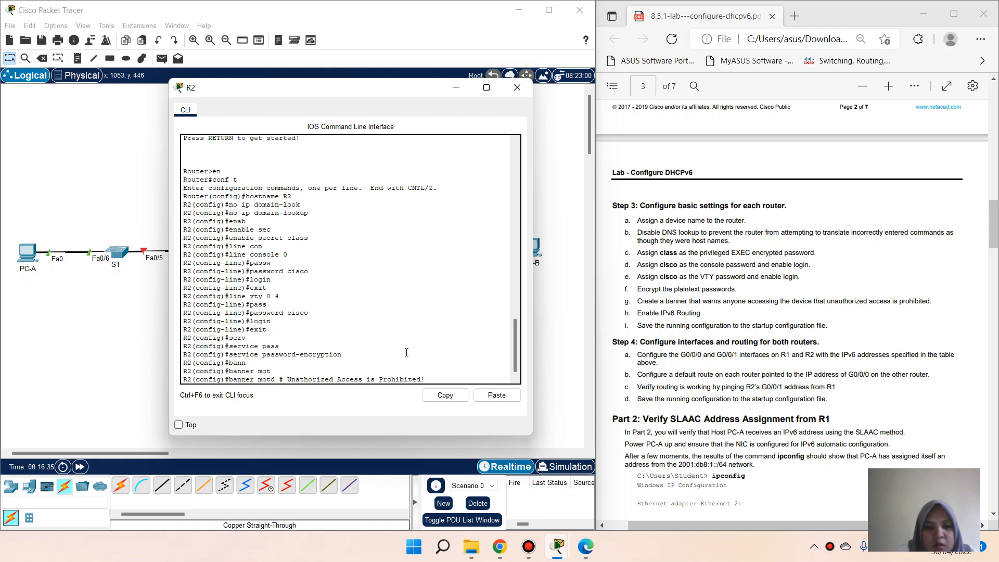
type("! #")
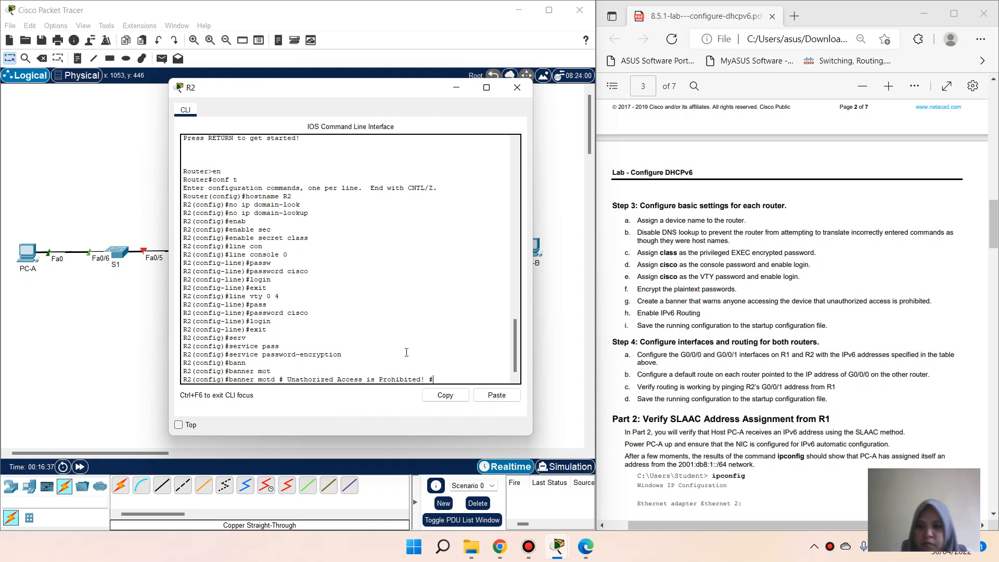
key("Return")
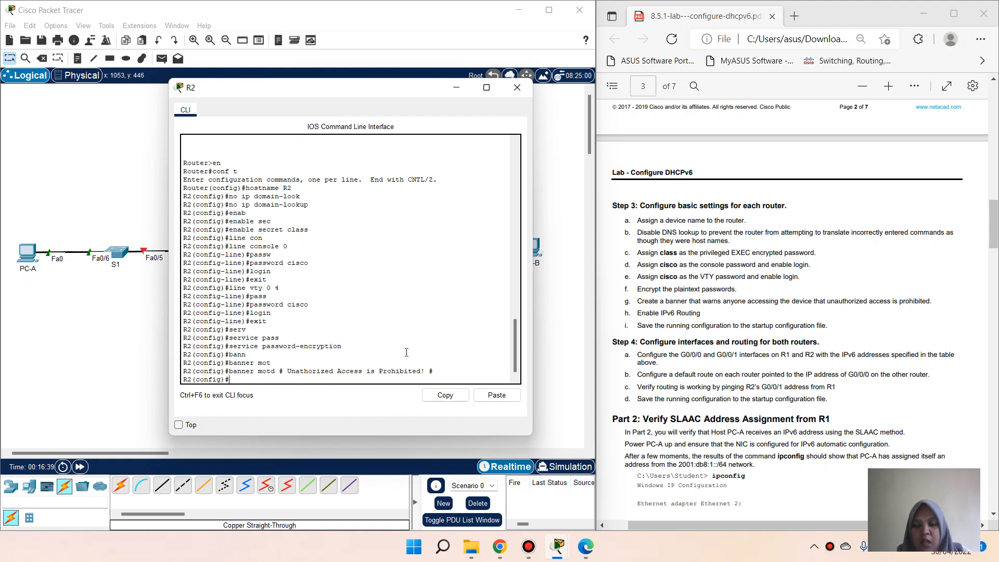
Step: Enable ipv6 unicast-routing on R2 and leave configuration mode
type("ipv")
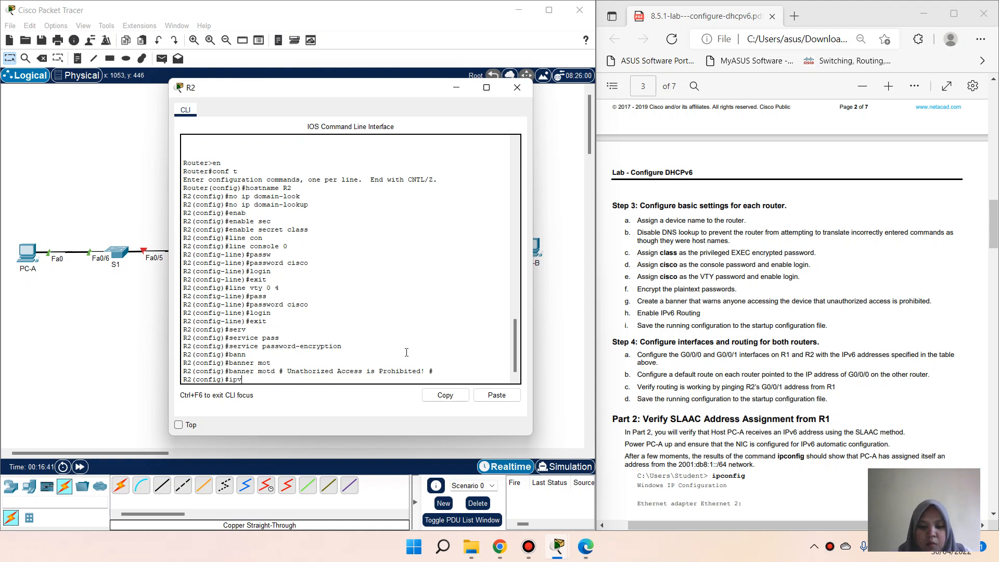
type("6 un")
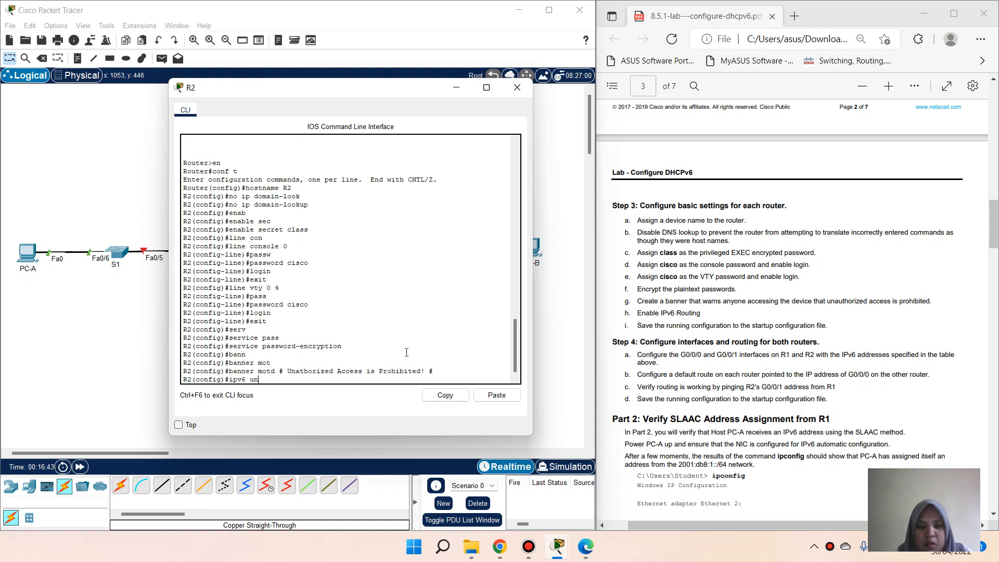
type("i")
key("Tab")
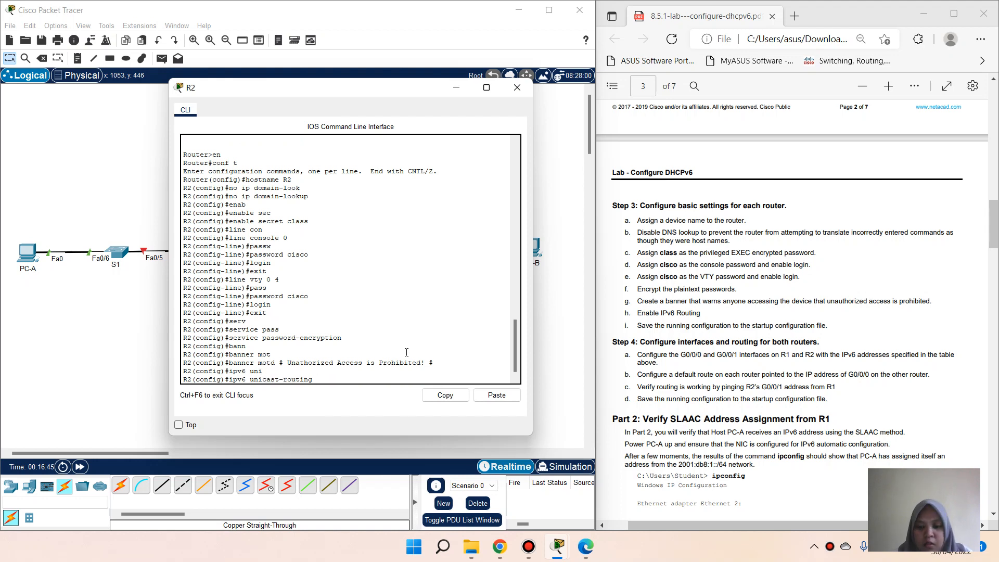
key("Return")
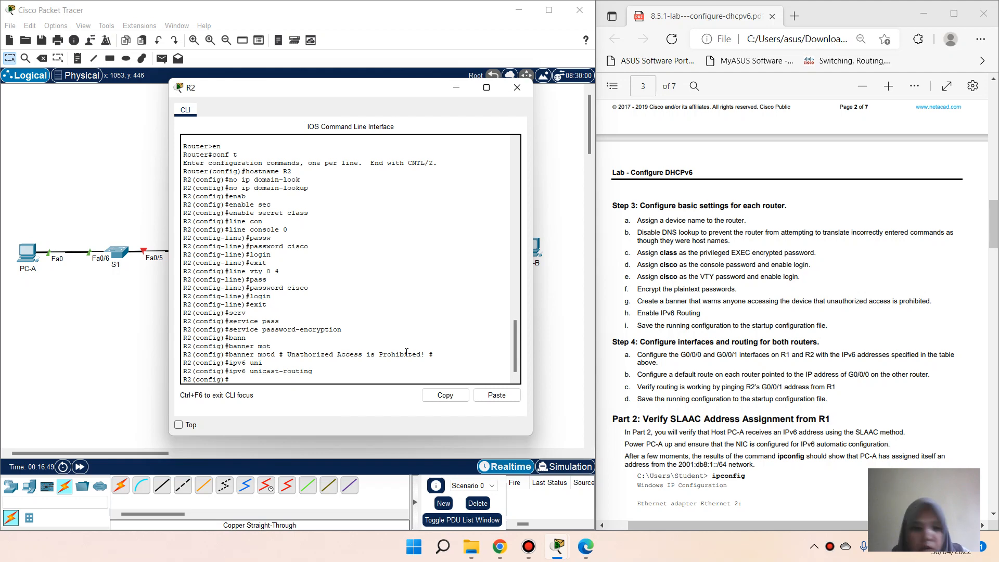
type("e")
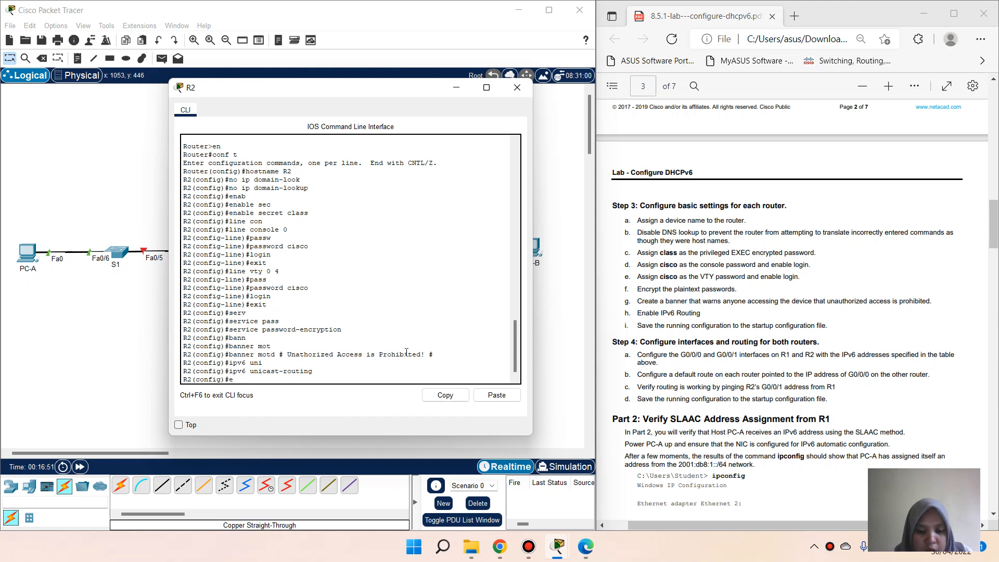
type("xi")
key("Return")
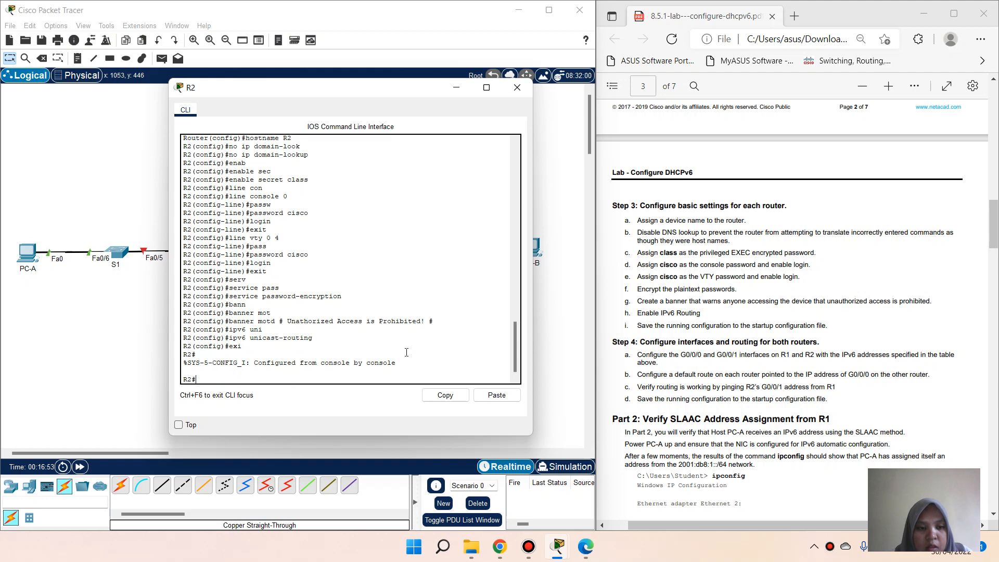
Step: Save R2's running-config to startup-config
type("copy run")
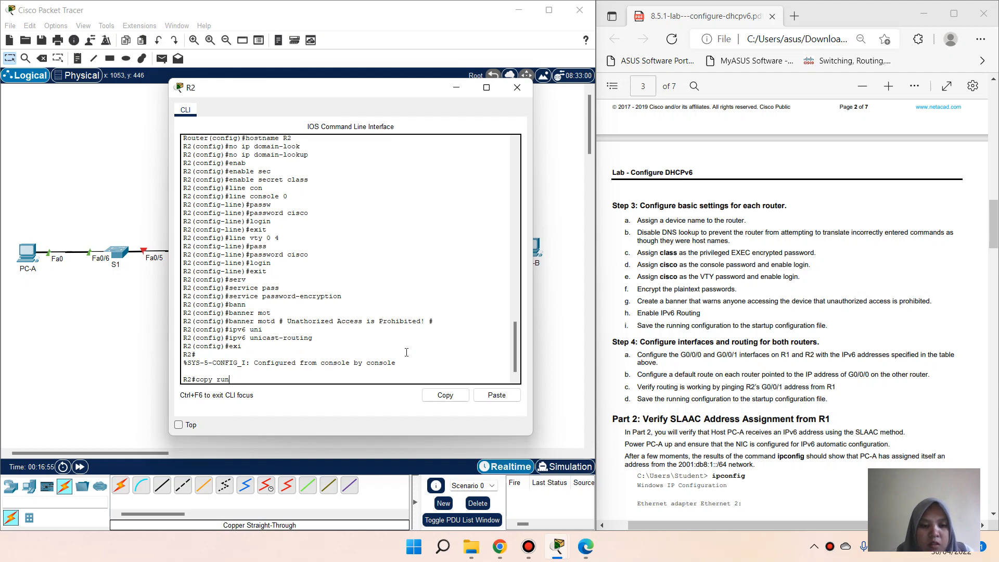
type("n")
key("Tab")
type("st")
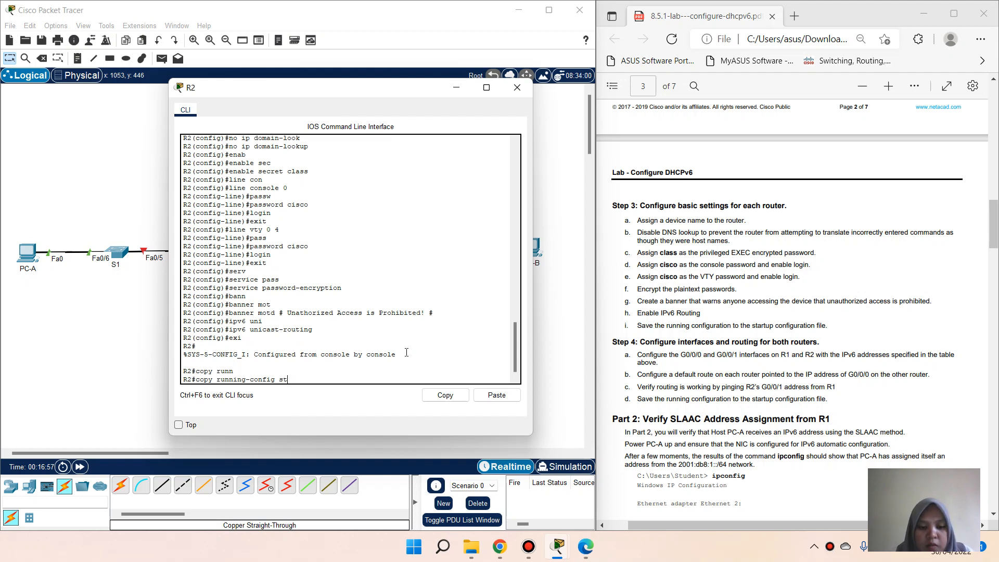
key("Tab")
key("Return")
key("Return")
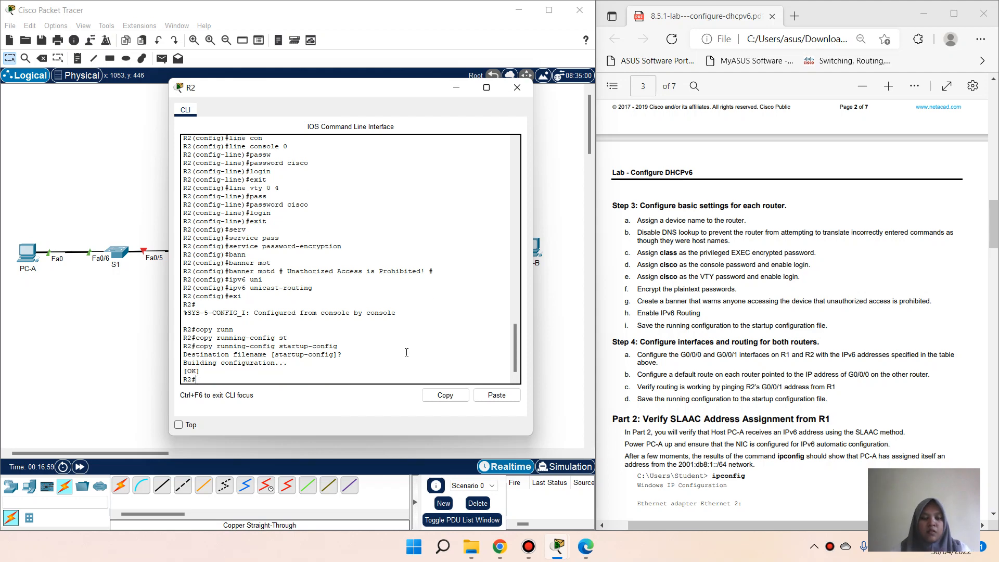
Step: Open R1's CLI and enter configuration for interface G0/0/0
left_click(564, 301)
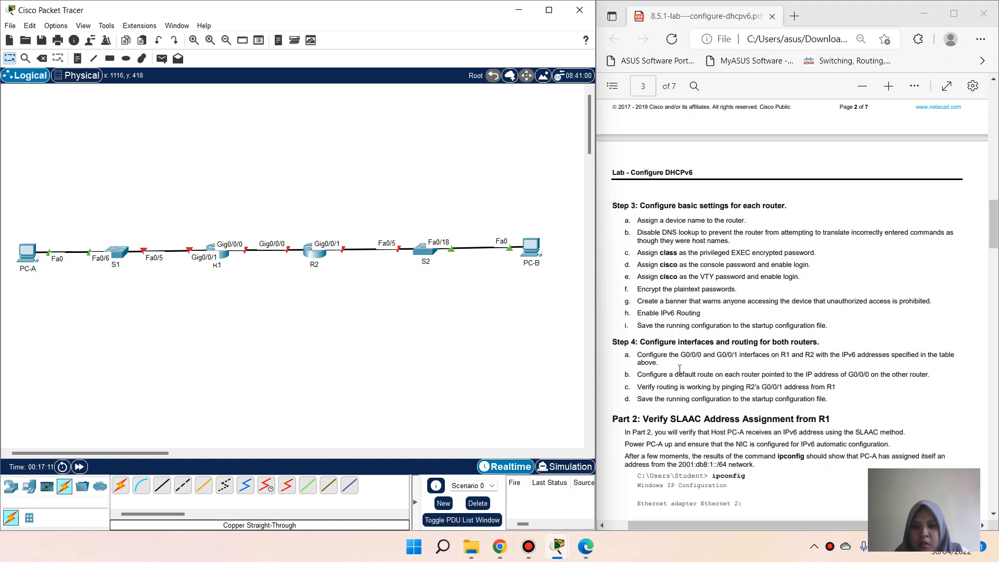
scroll(682, 364, "down", 3)
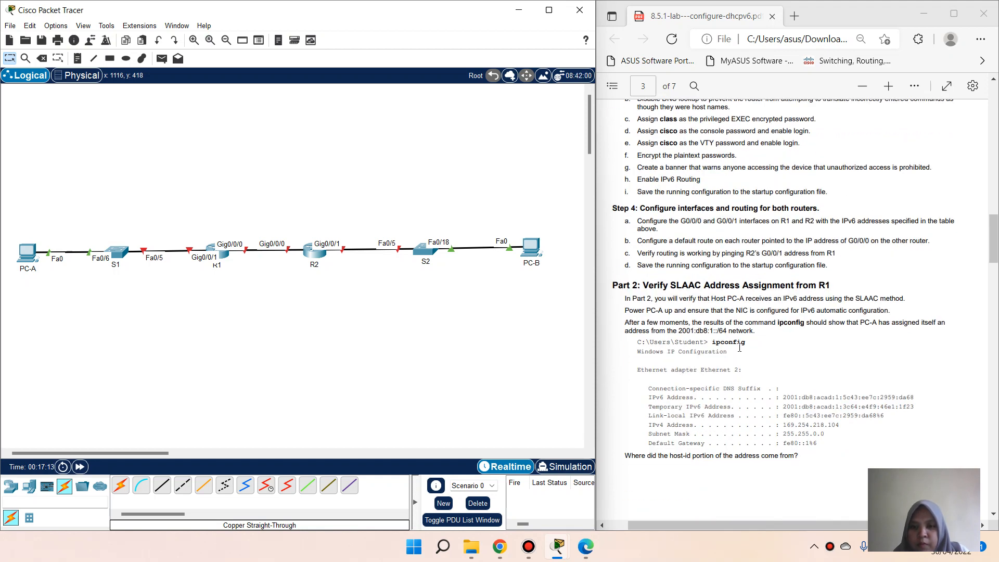
left_click(224, 258)
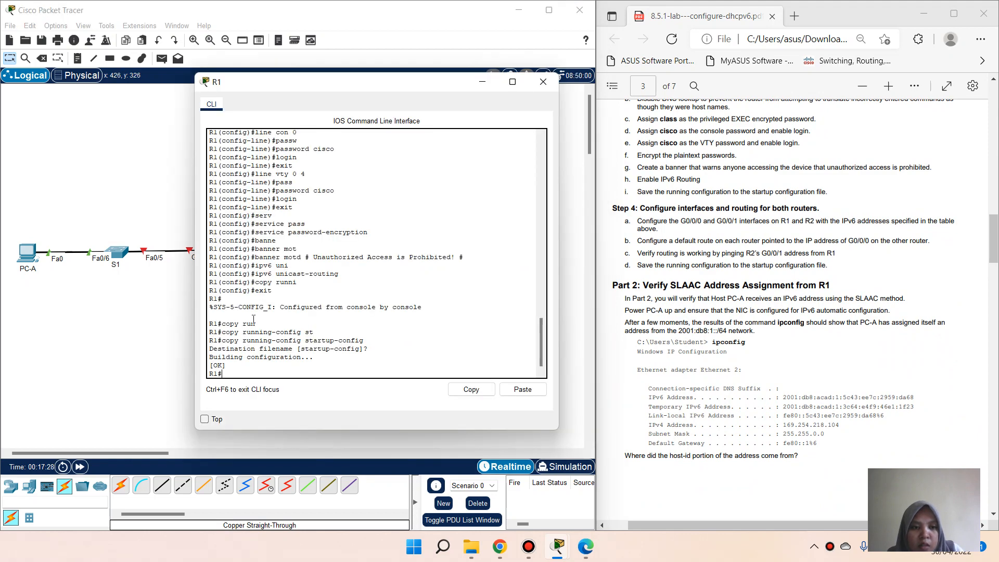
type("con")
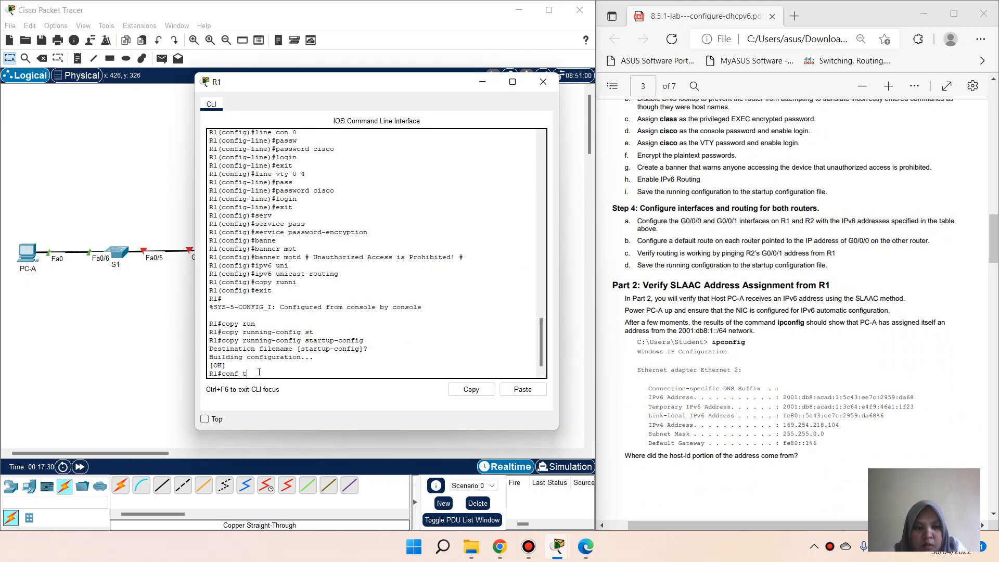
type("f t")
key("Return")
type("int")
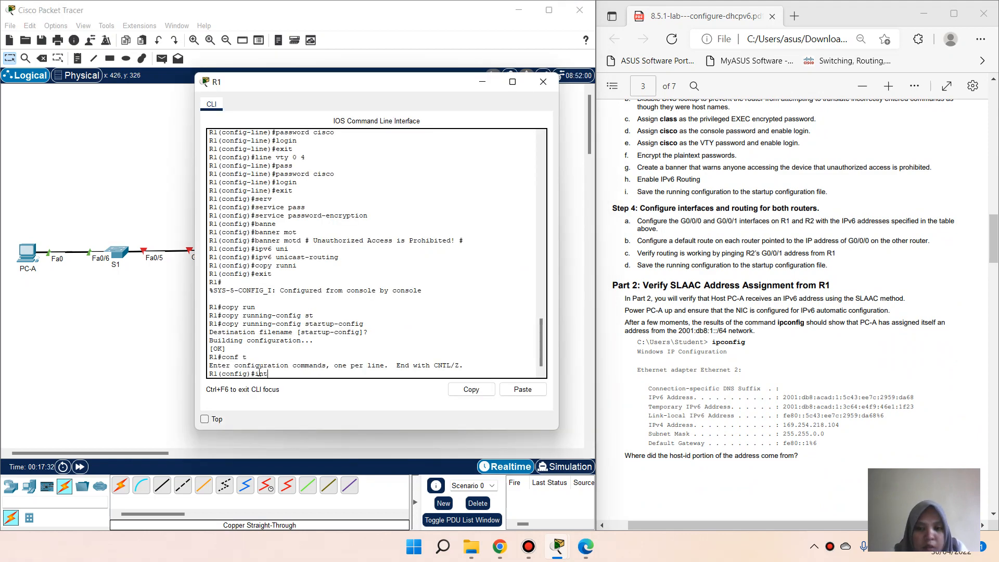
type(" g0/0/")
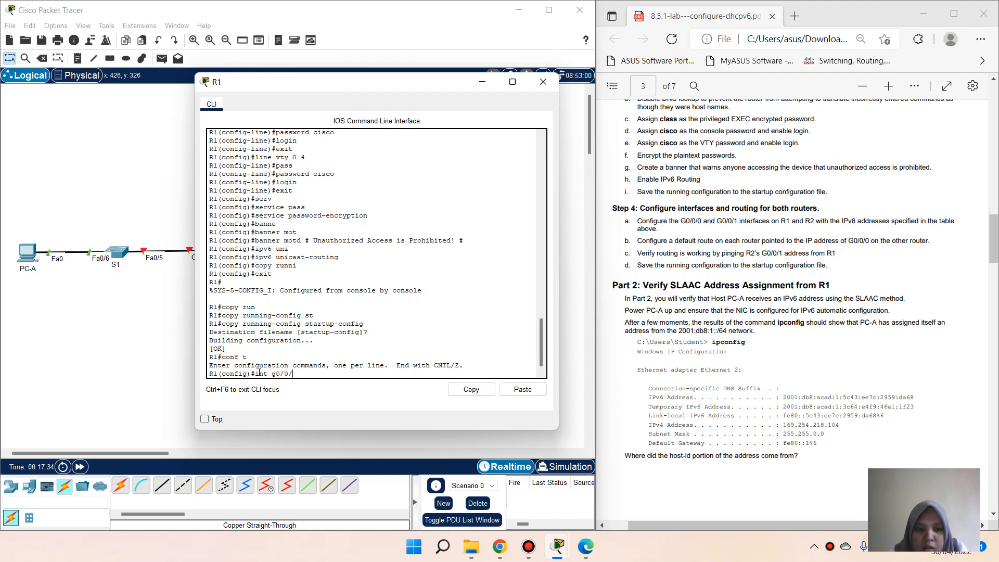
type("0")
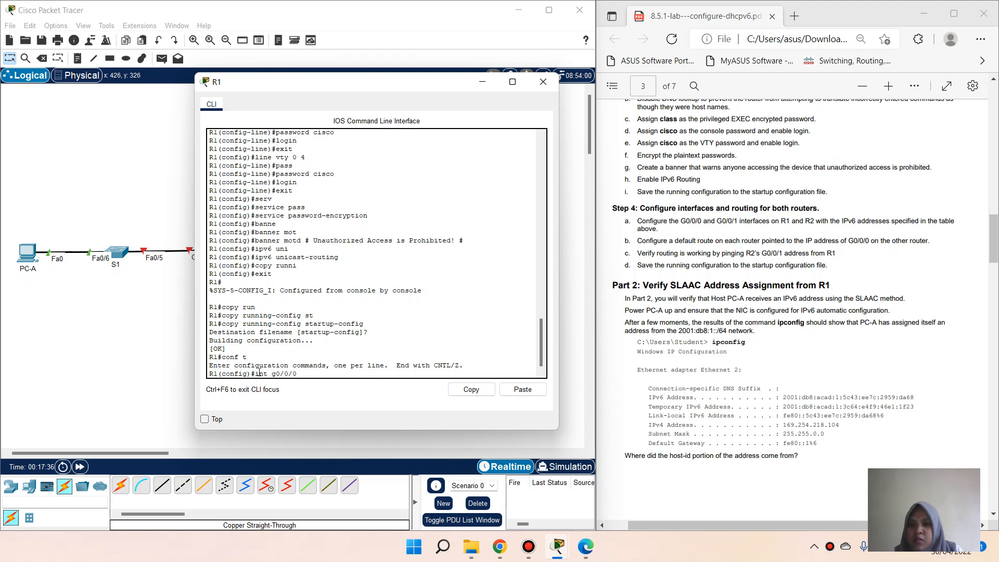
key("Return")
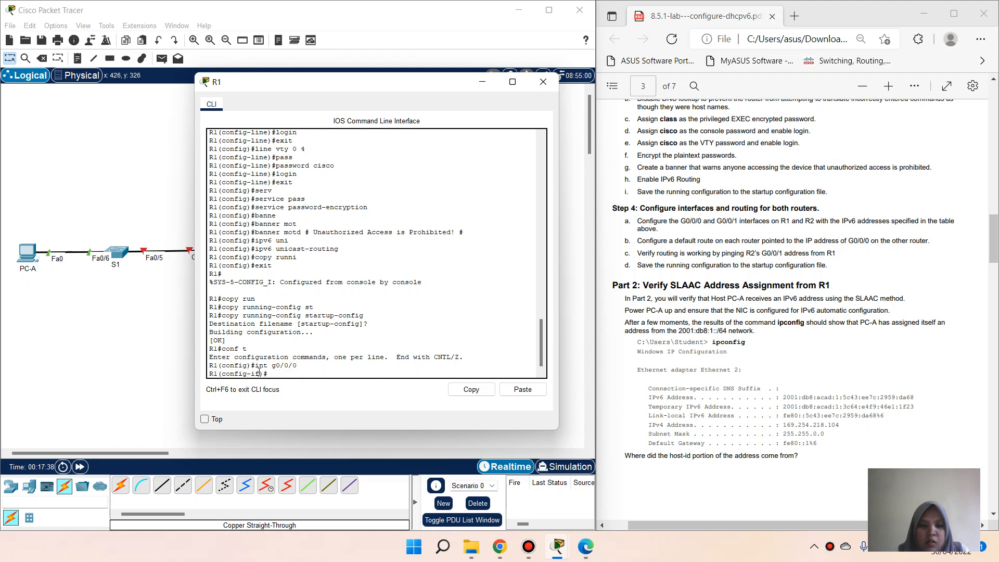
Step: Assign 2001:db8:acad:2::1/64 to R1's G0/0/0, copied from the lab guide
type("ip")
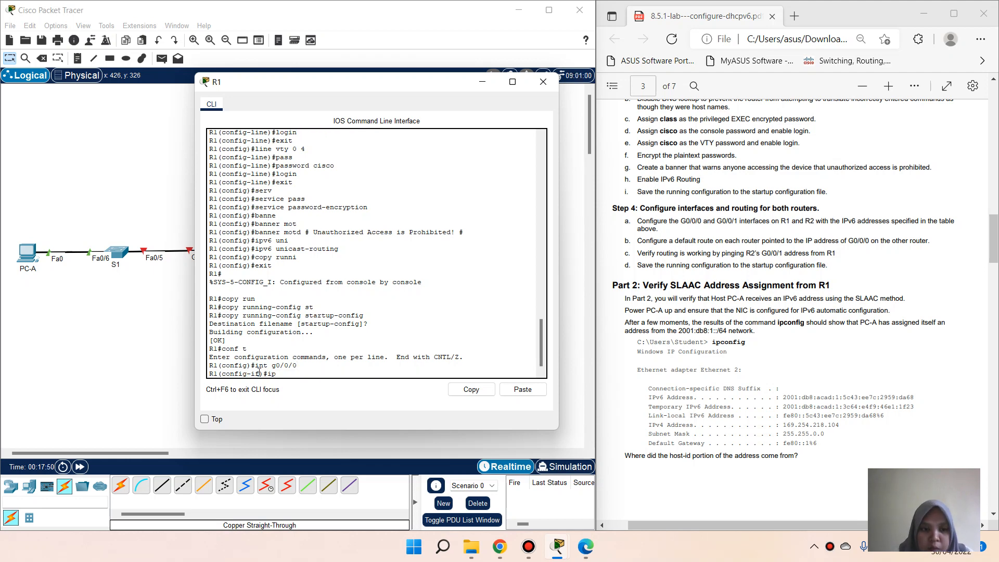
type("v6 add")
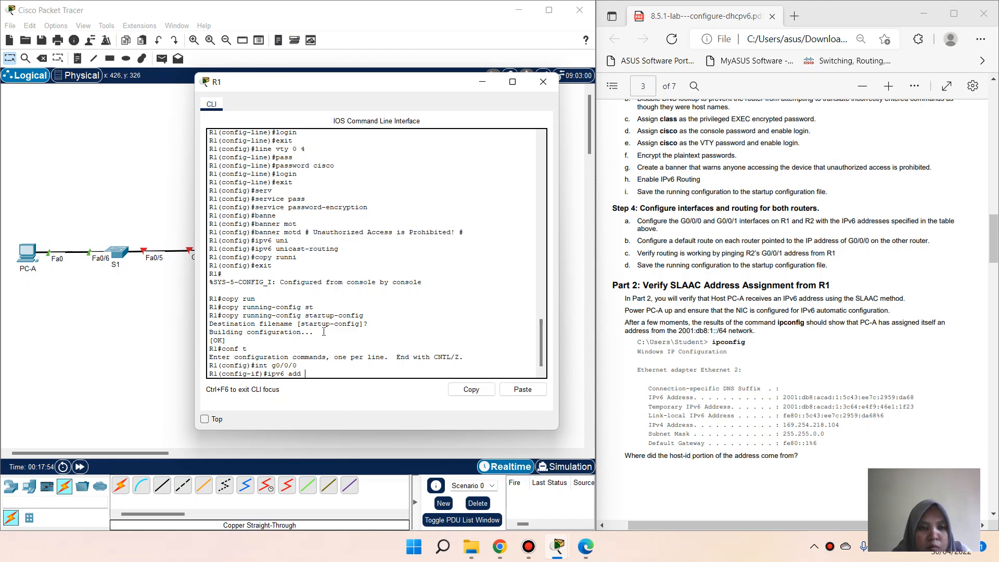
scroll(683, 308, "up", 10)
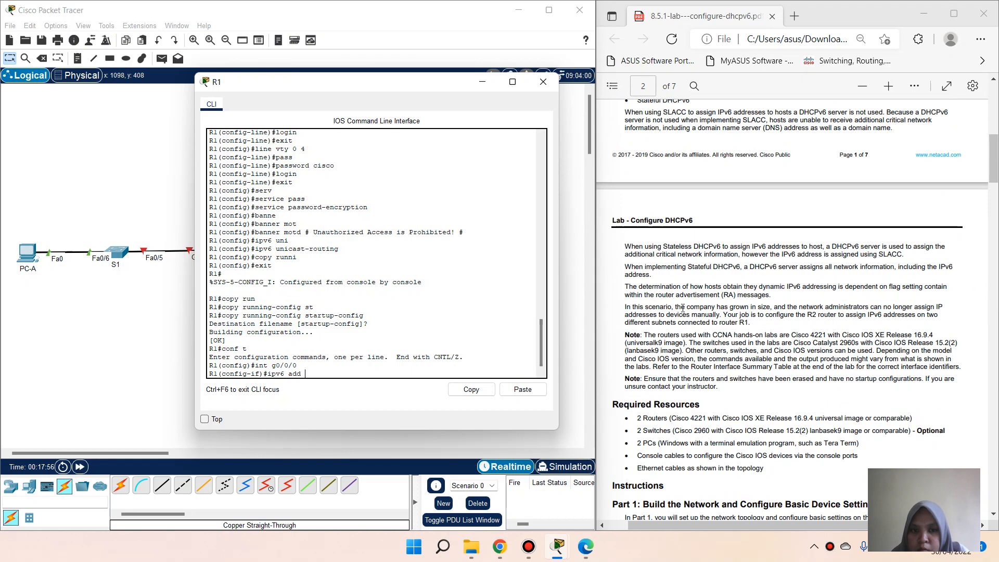
scroll(683, 309, "up", 10)
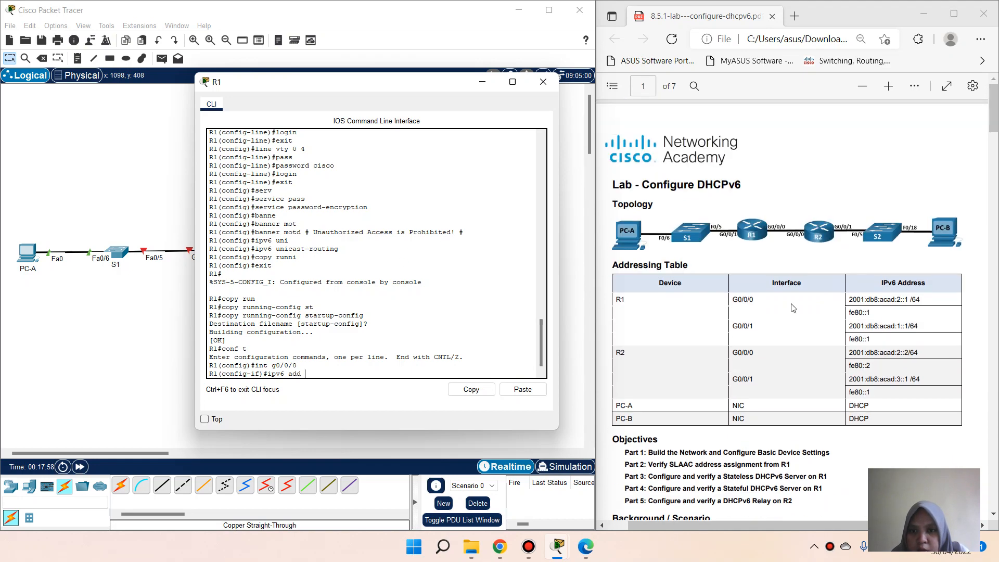
left_click_drag(849, 299, 921, 301)
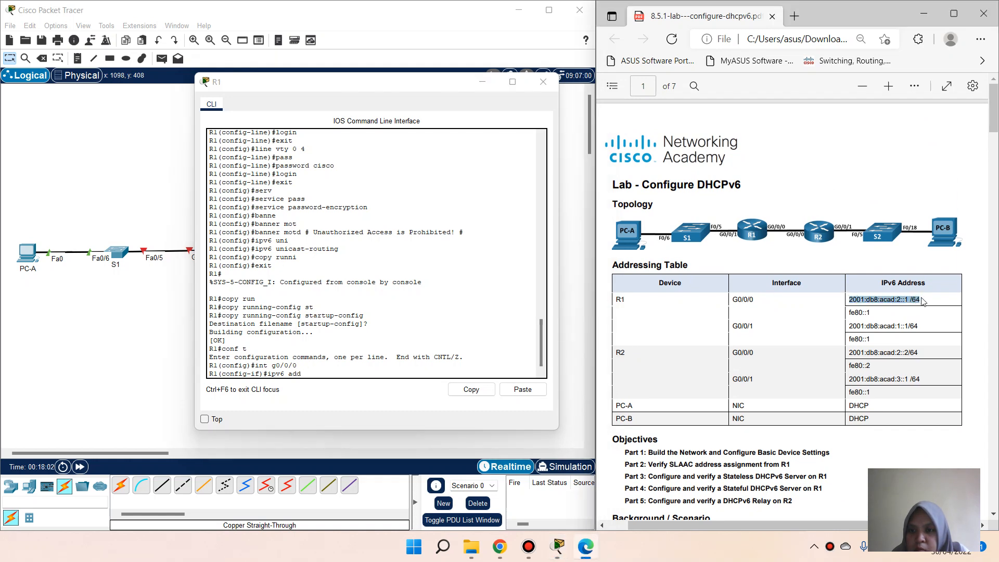
right_click(921, 300)
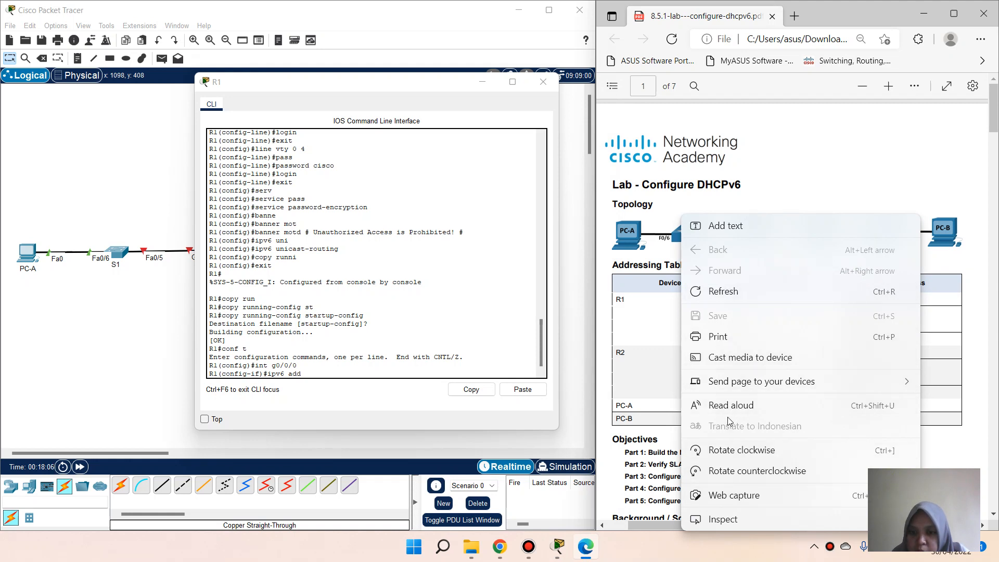
left_click(659, 382)
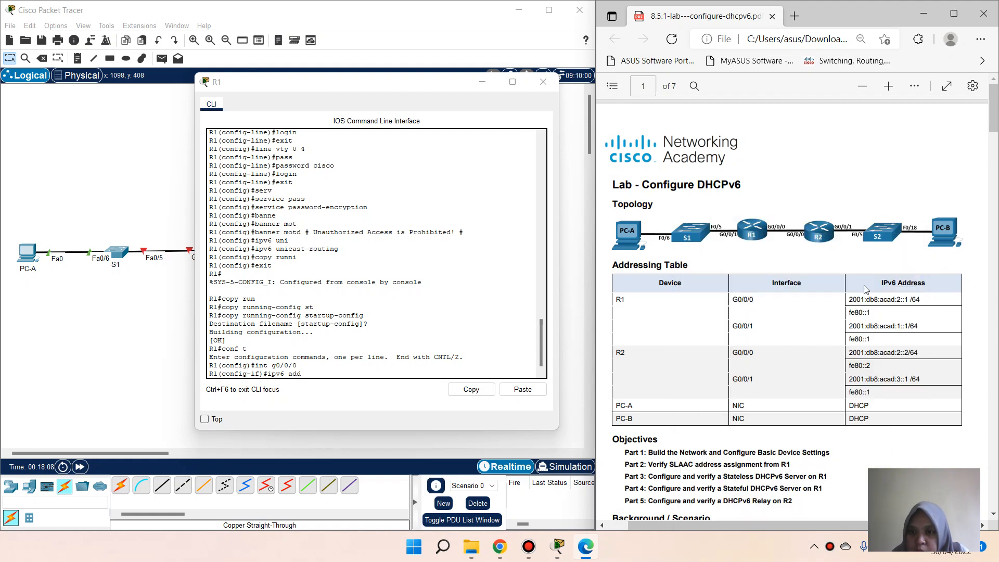
left_click_drag(850, 299, 920, 301)
key("ctrl+c")
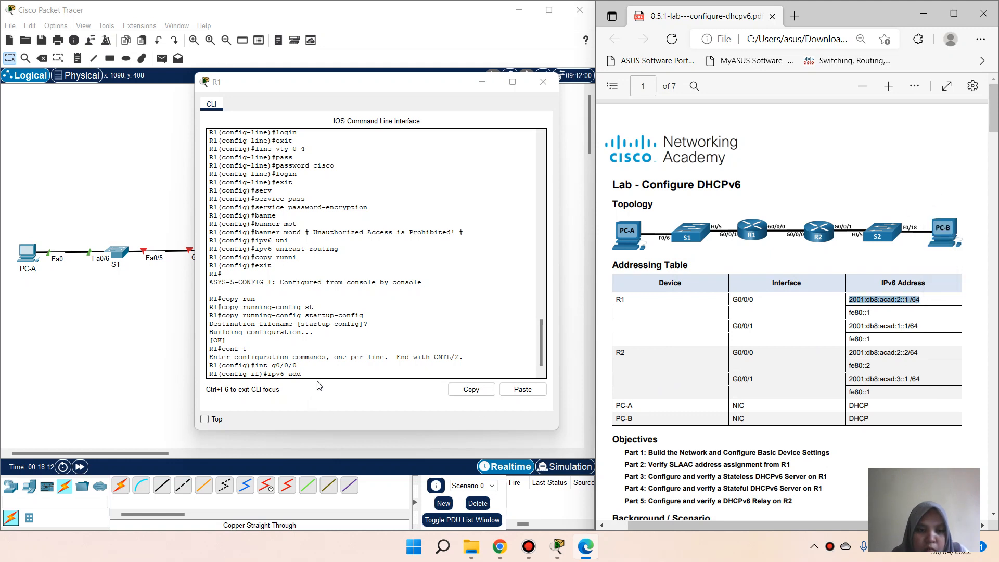
left_click(383, 416)
left_click(516, 389)
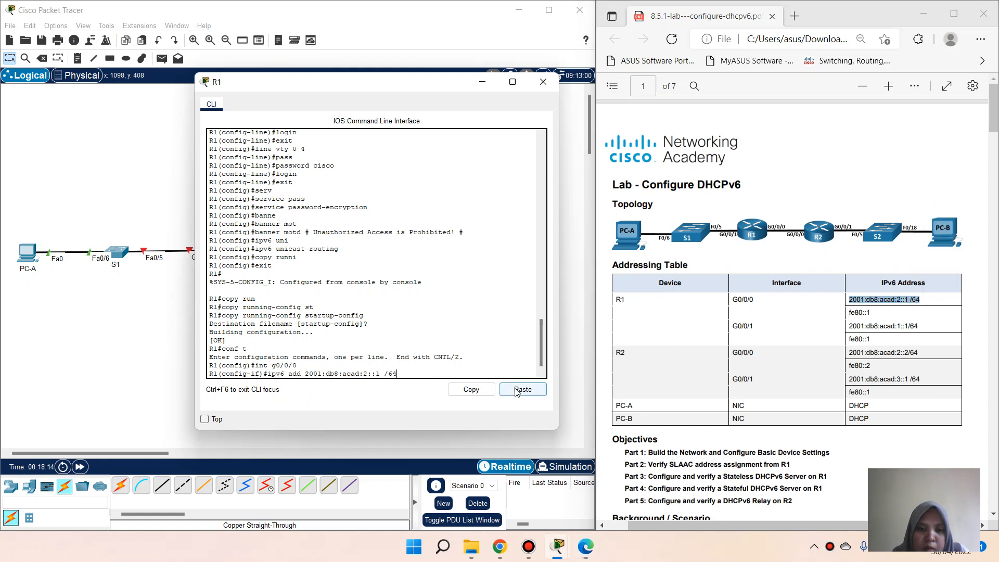
key("Left")
key("Left")
key("Left")
key("BackSpace")
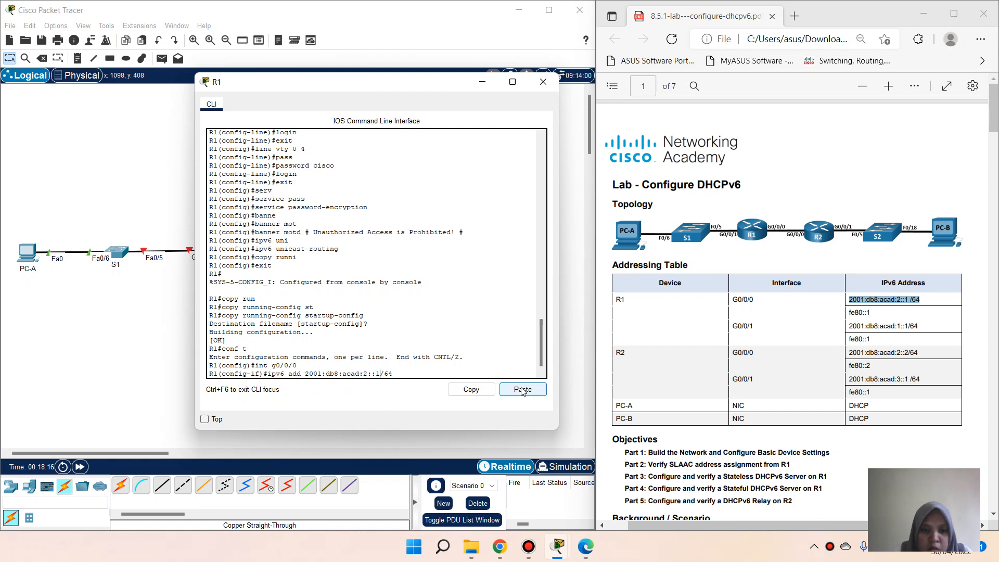
key("Return")
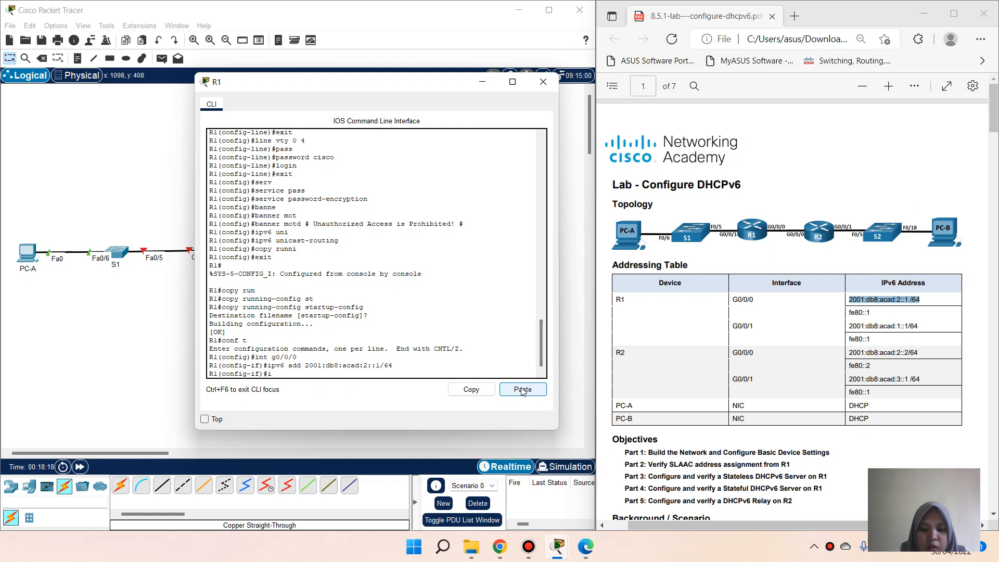
Step: Set fe80::1 as the link-local address on R1's G0/0/0
type("ipv6")
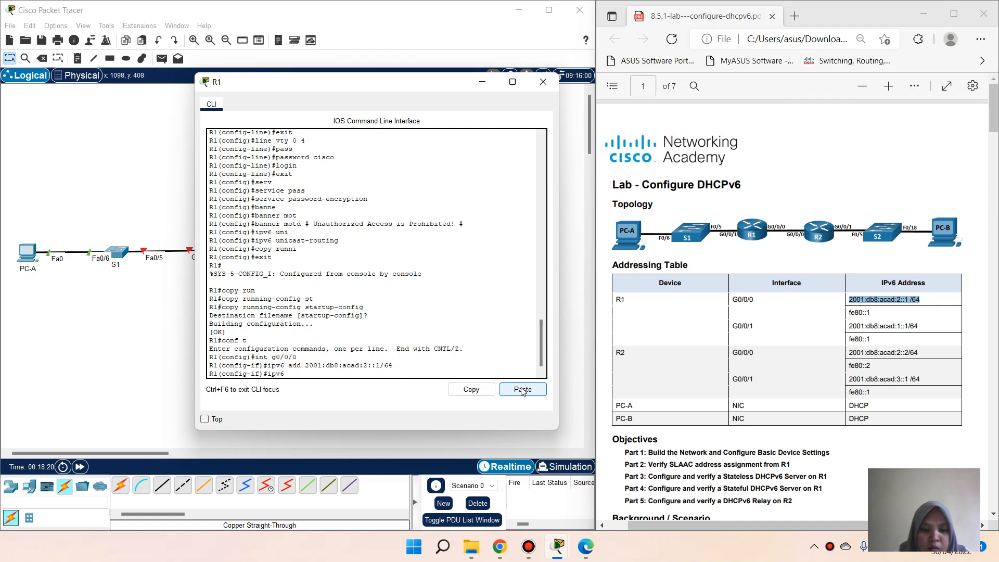
type(" add")
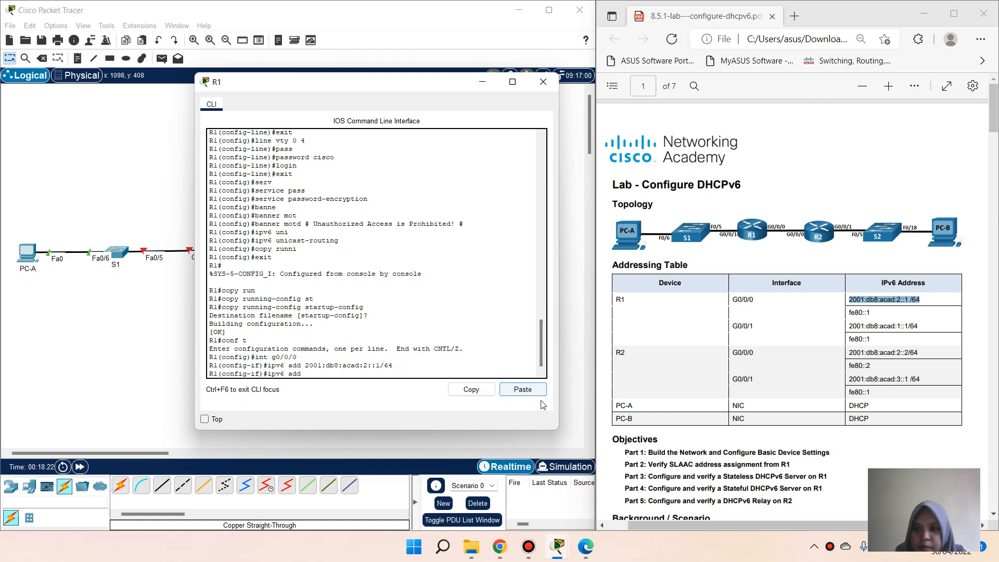
left_click(852, 313)
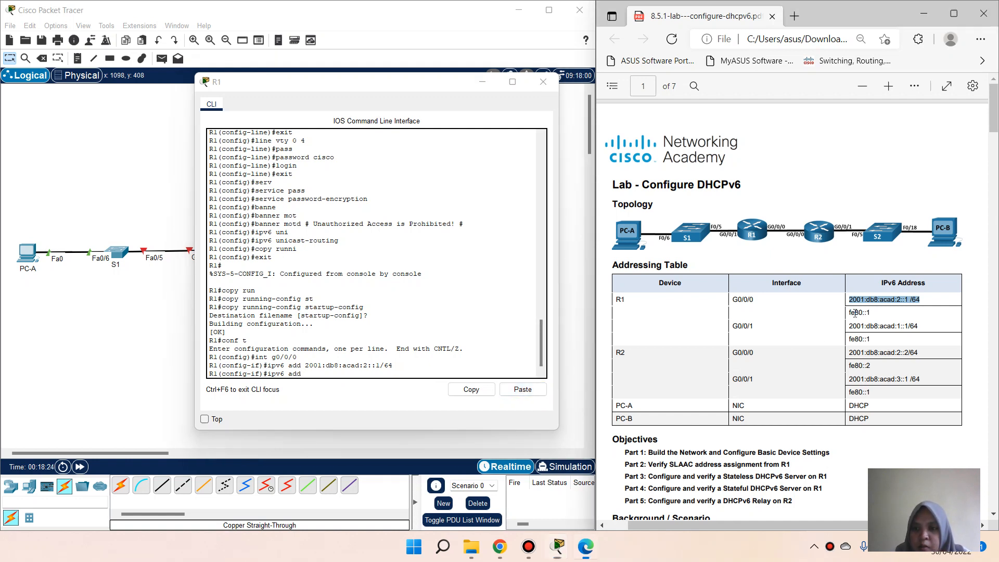
right_click(875, 316)
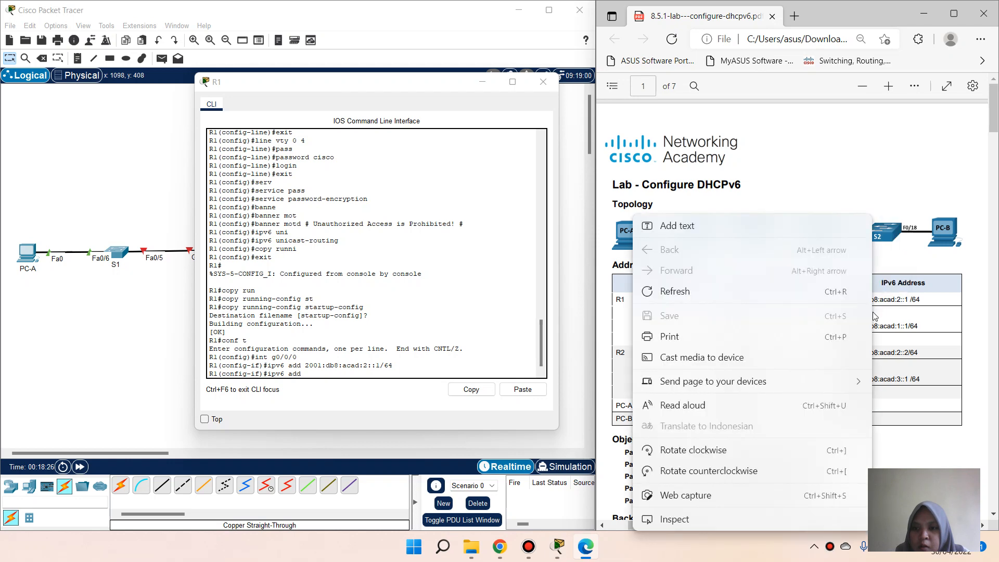
left_click(888, 318)
left_click_drag(850, 313, 867, 313)
key("ctrl+c")
left_click(900, 205)
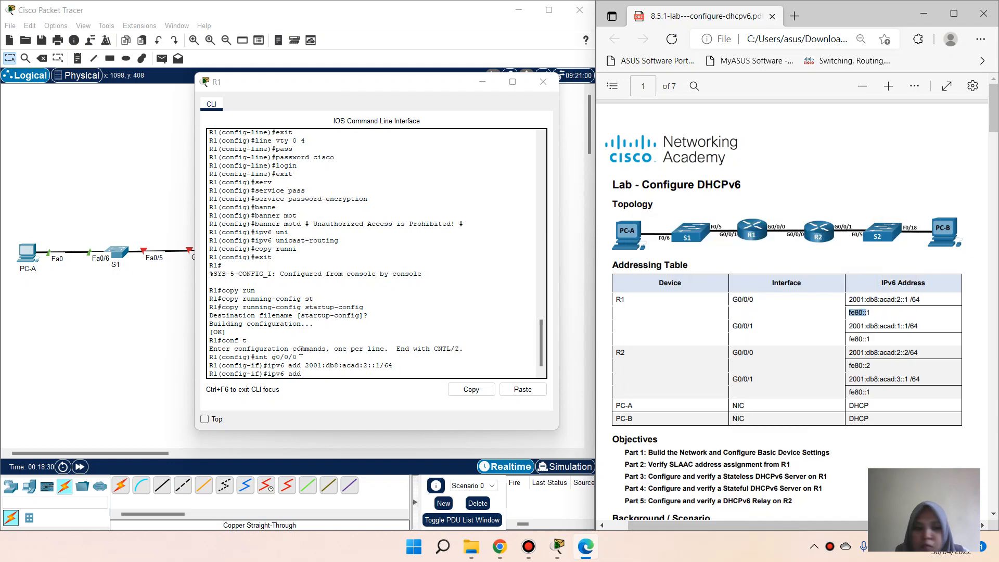
left_click(301, 376)
key("ctrl+v")
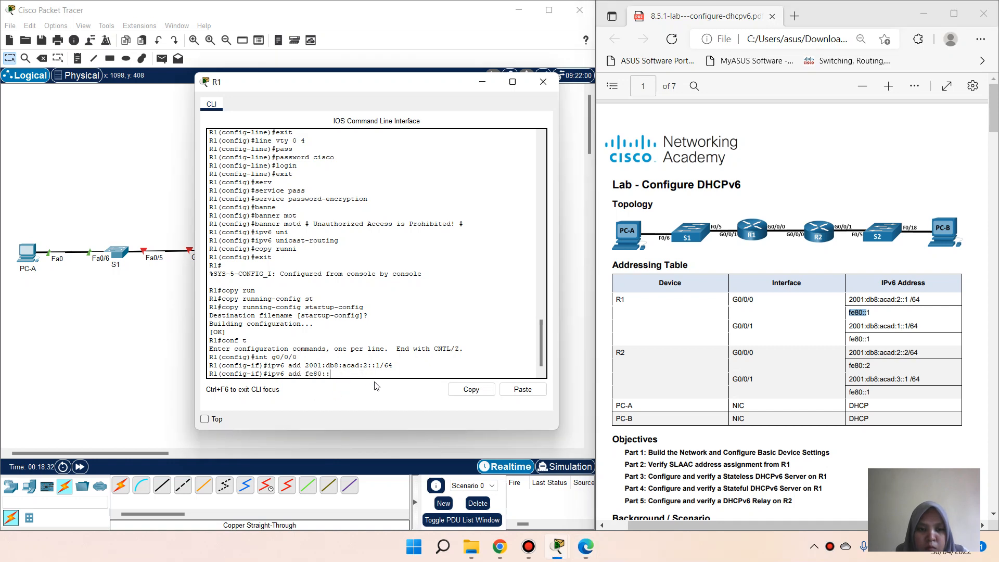
type("1 link")
key("Tab")
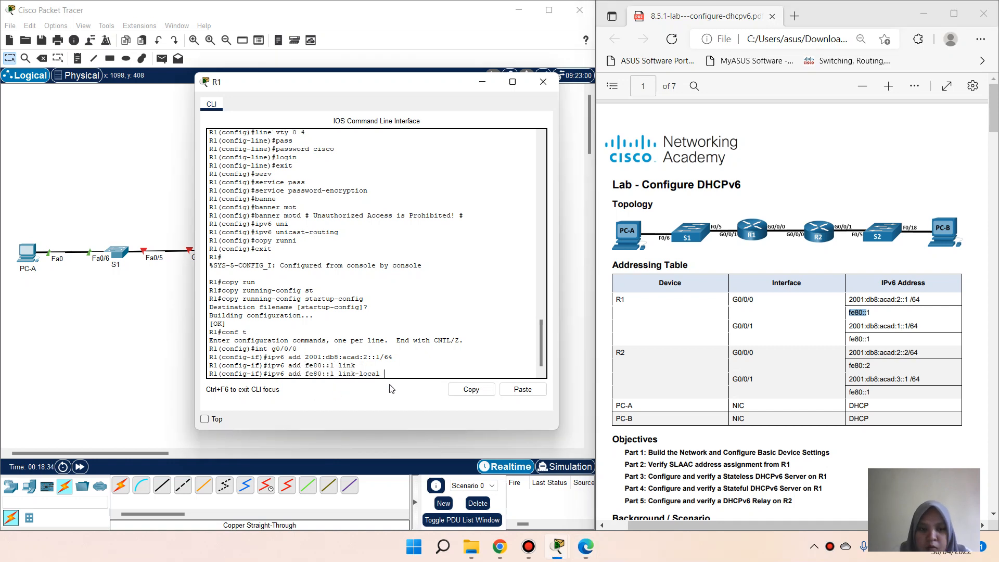
key("Return")
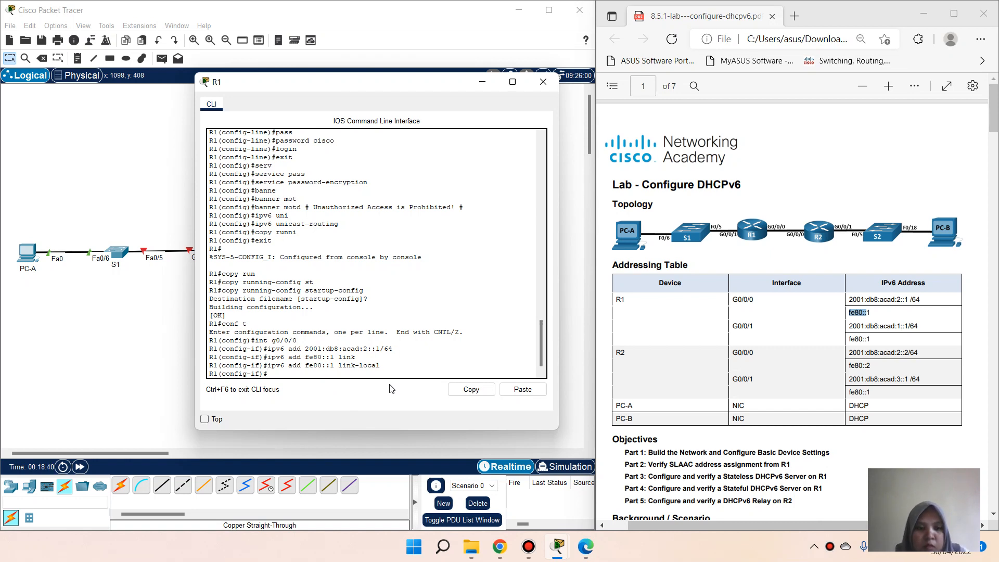
type("x")
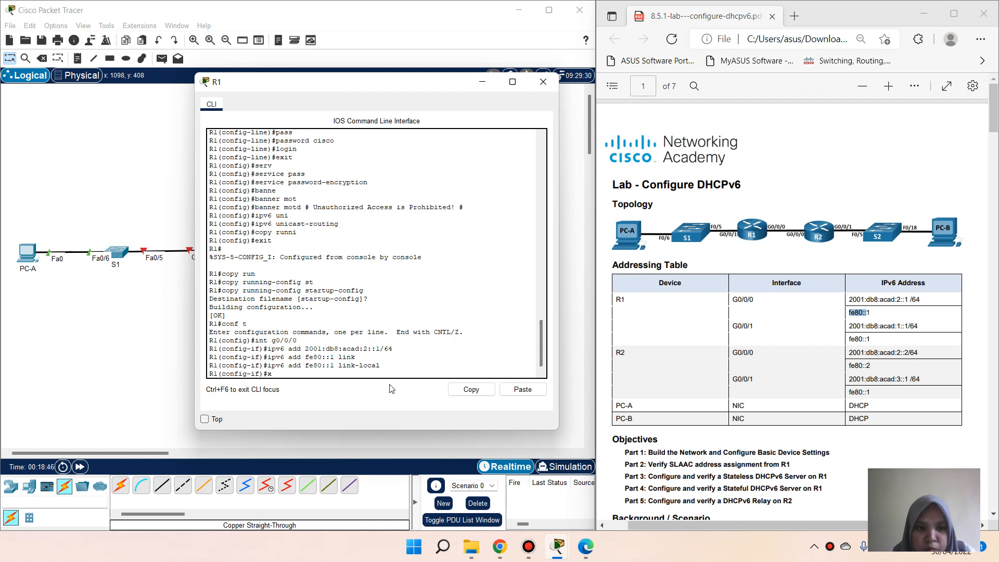
left_click(471, 389)
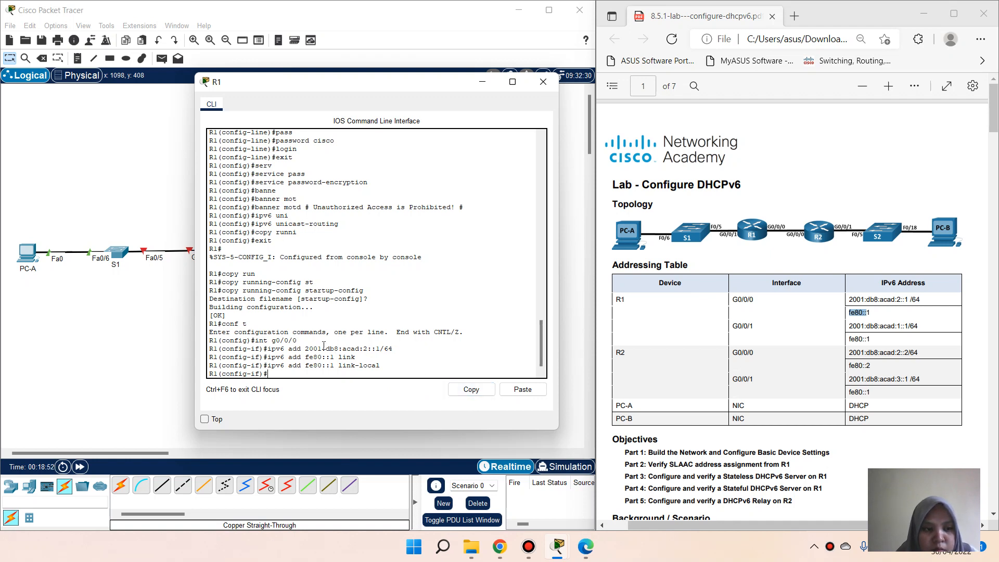
Step: Leave G0/0/0 and start configuring R1's interface G0/0/1
type("xit")
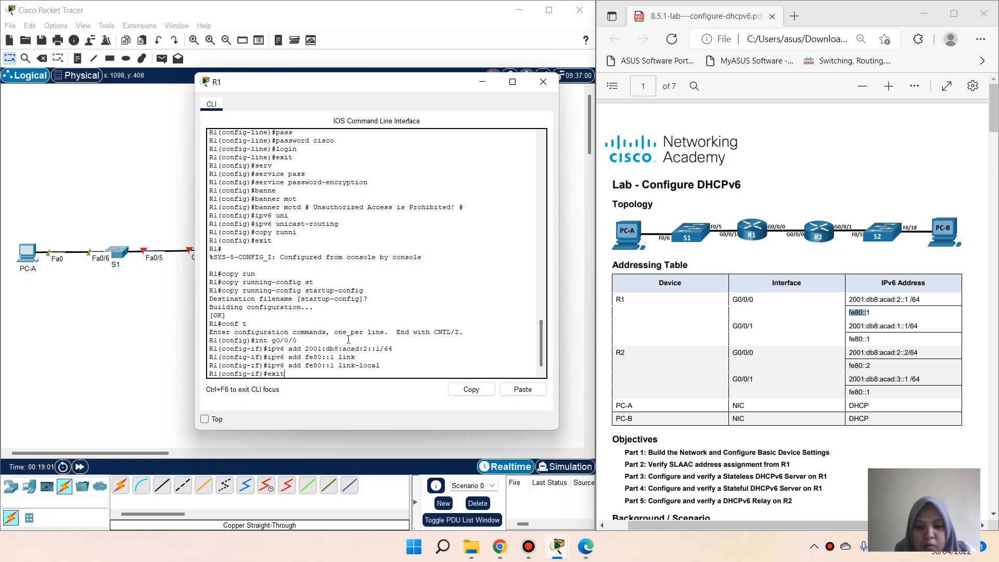
key("Return")
type("int")
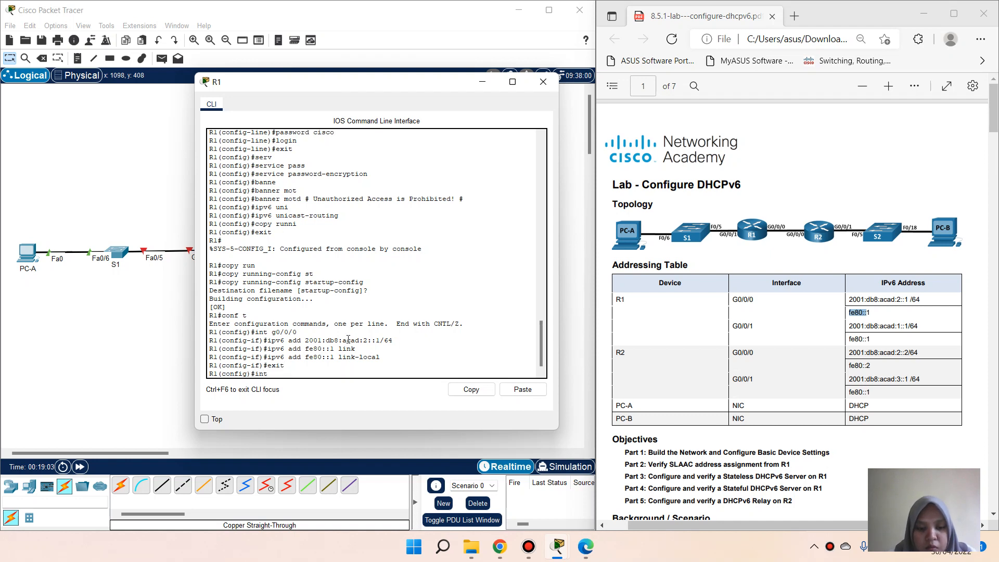
type(" g0/0/1")
key("Return")
Step: Assign 2001:db8:acad:1::1/64 to G0/0/1, pasted from the lab table
type("ipv")
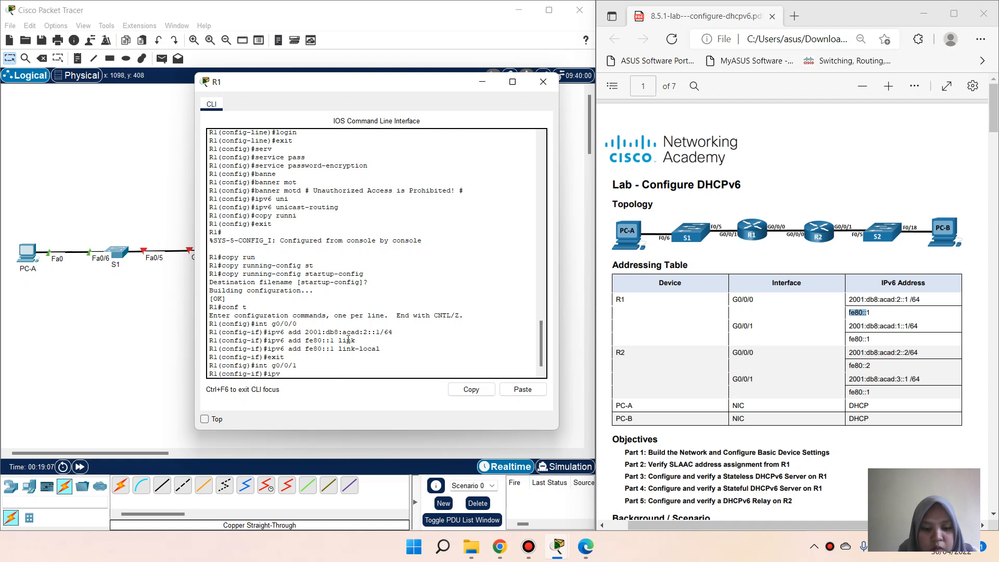
type("6 add")
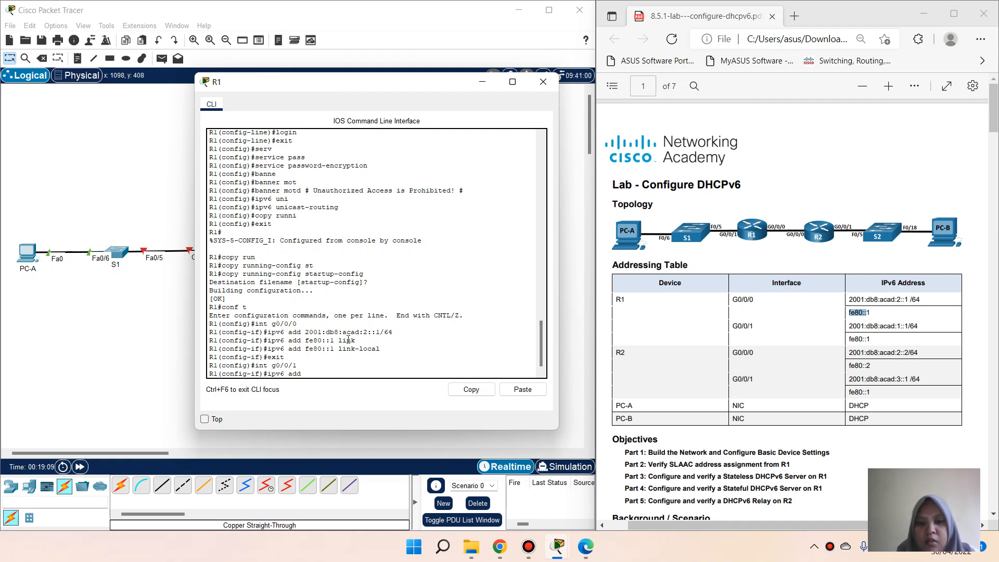
left_click(852, 327)
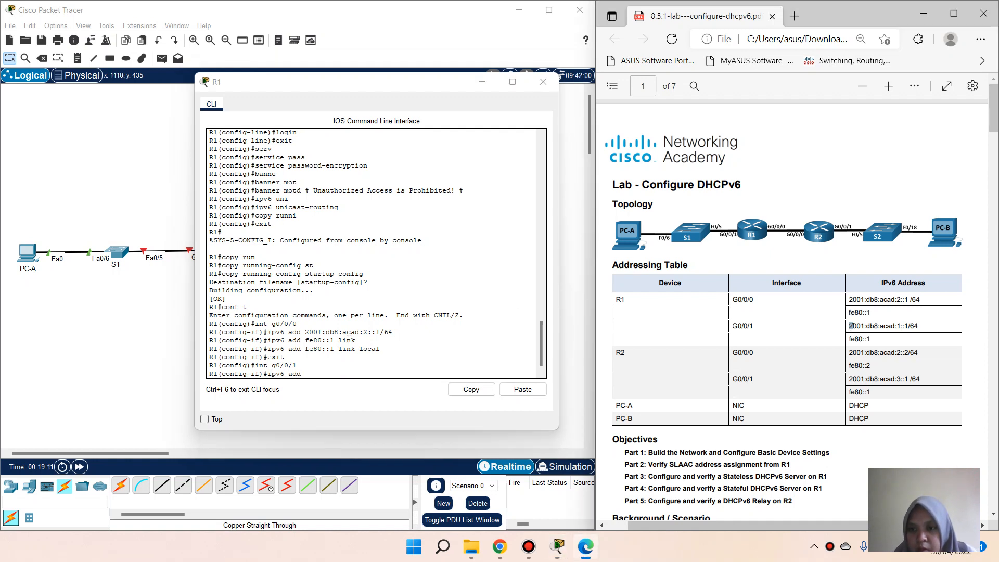
left_click_drag(852, 327, 929, 329)
right_click(924, 331)
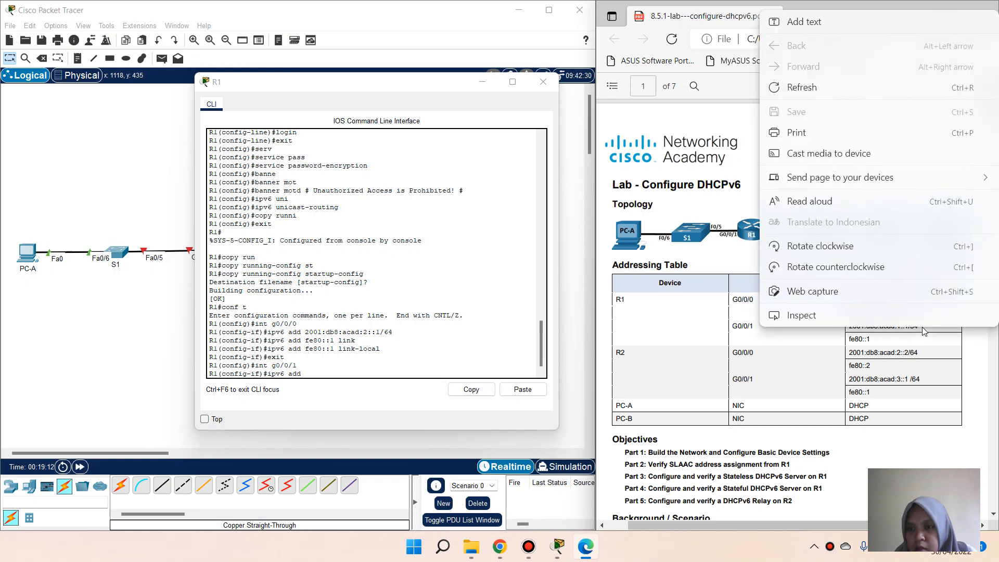
left_click(899, 341)
left_click(850, 326)
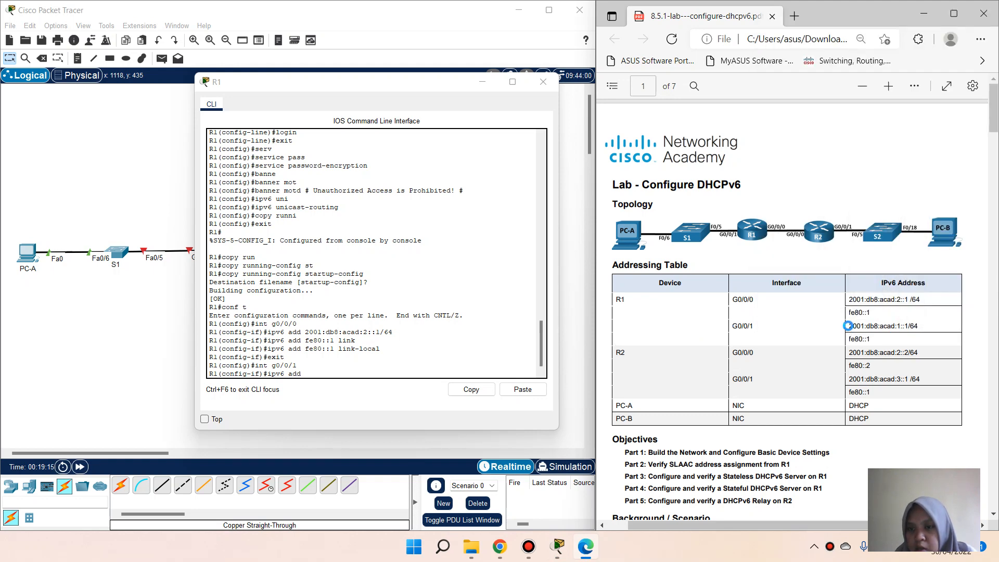
left_click_drag(848, 326, 920, 326)
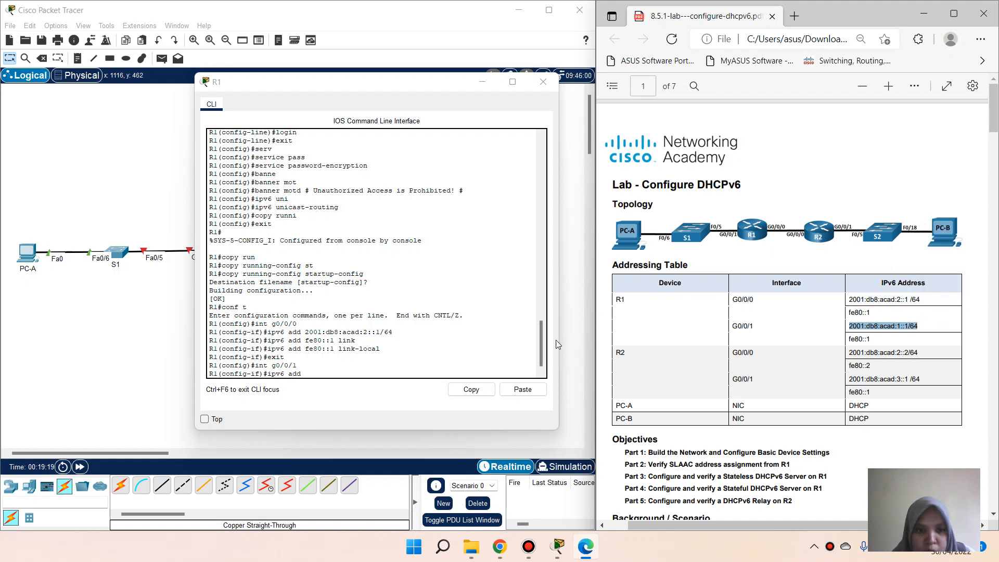
left_click(358, 373)
right_click(358, 376)
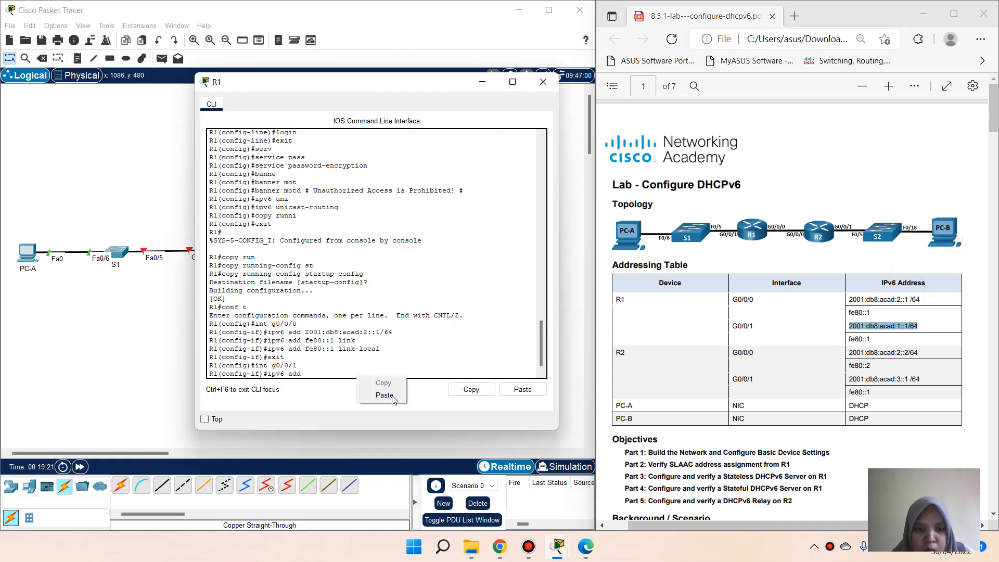
left_click(384, 396)
key("Return")
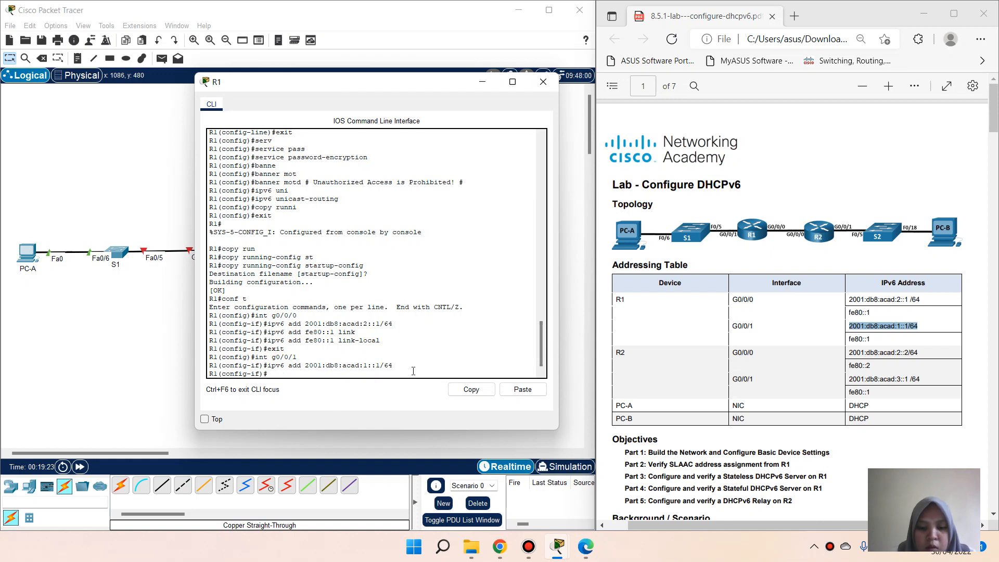
Step: Set fe80::1 as G0/0/1's link-local address
type("ipv6 ad")
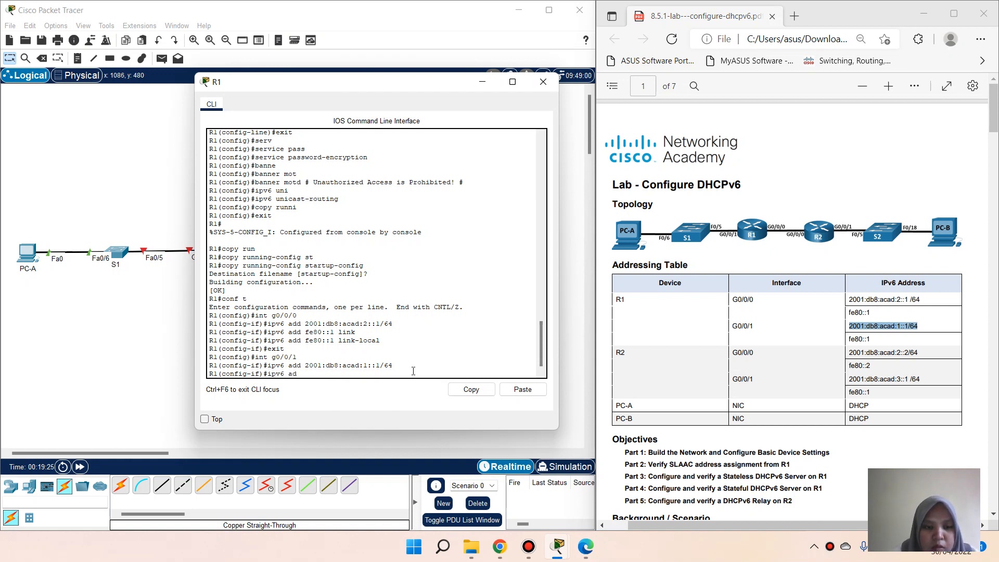
type("d")
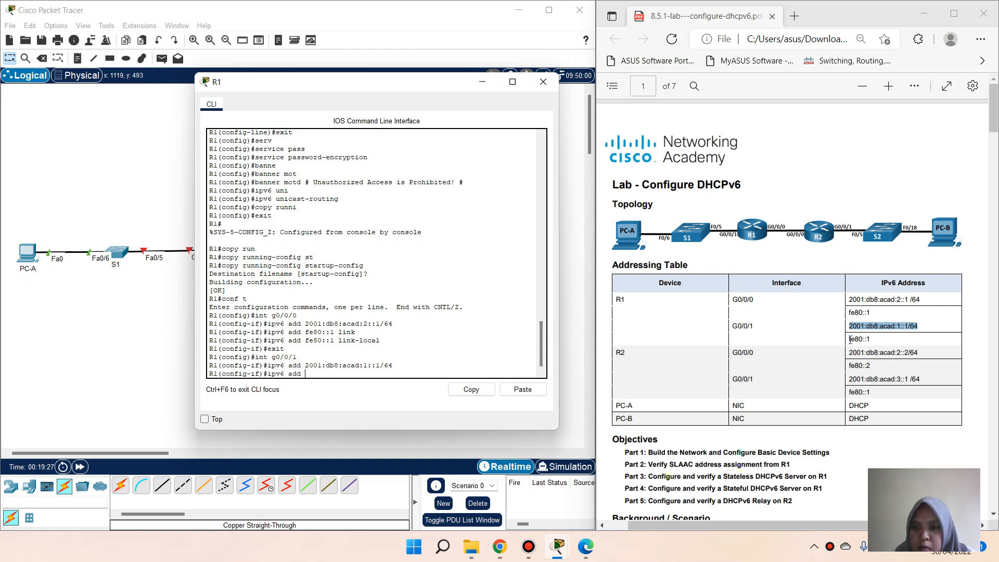
left_click_drag(851, 339, 873, 339)
right_click(873, 339)
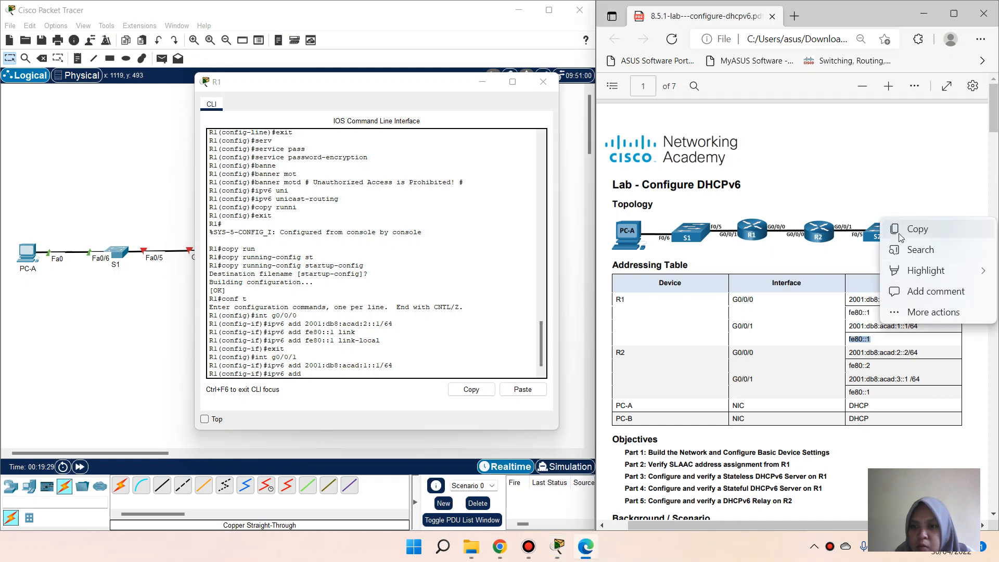
left_click(901, 234)
left_click(358, 389)
right_click(358, 377)
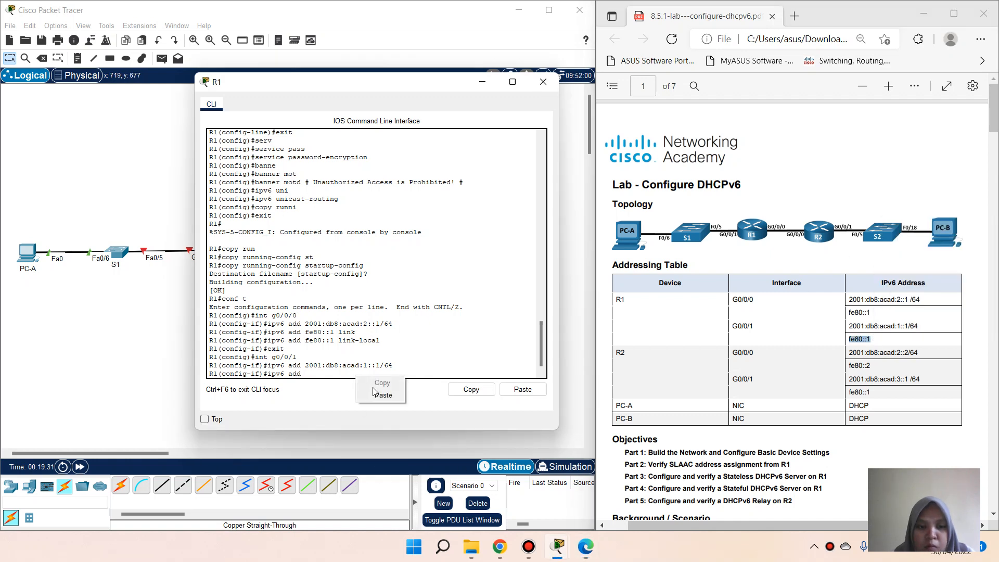
left_click(383, 395)
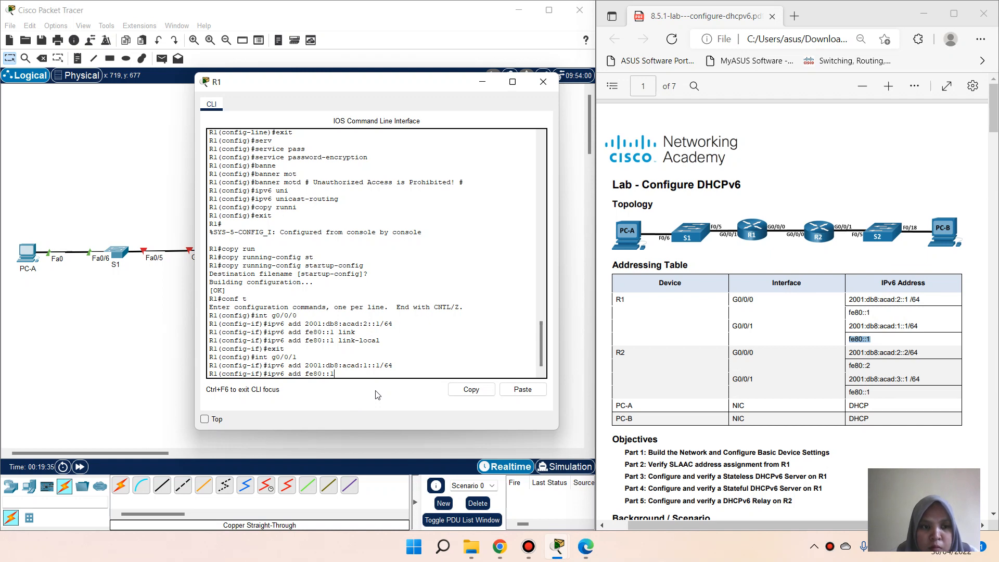
type("link-local")
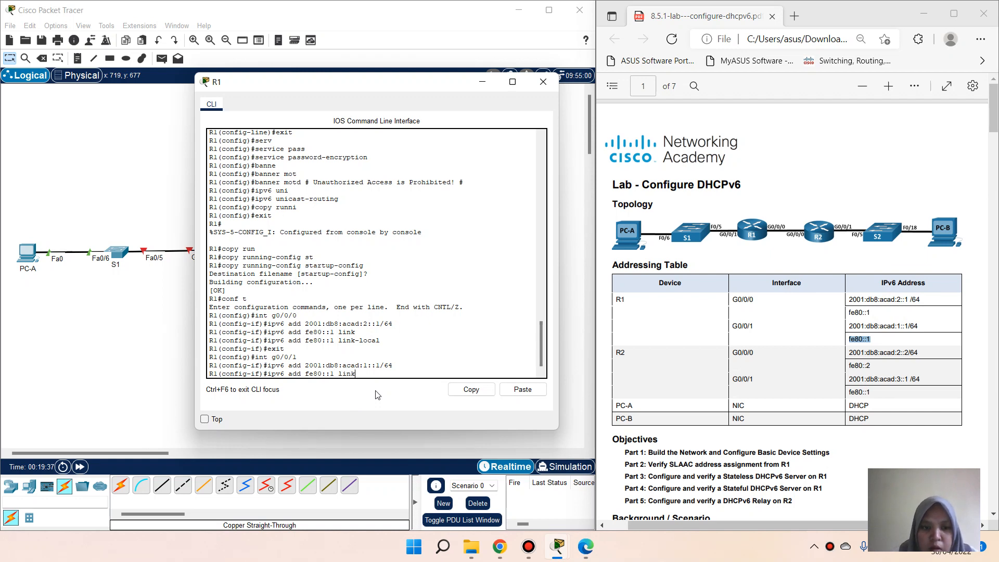
key("Return")
Step: Bring G0/0/1 up with no shutdown
type("nfig-if)#n")
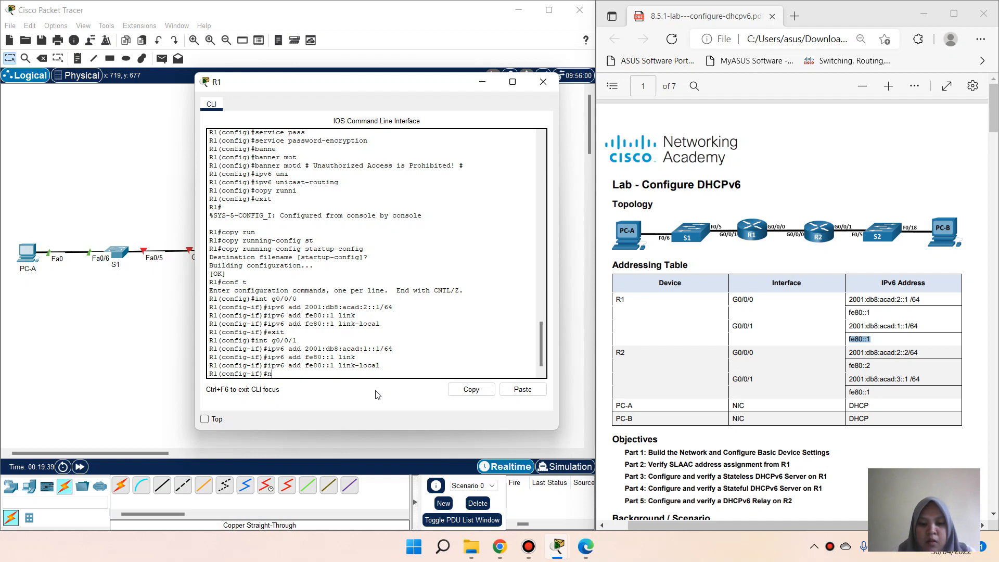
type("o sh")
key("Return")
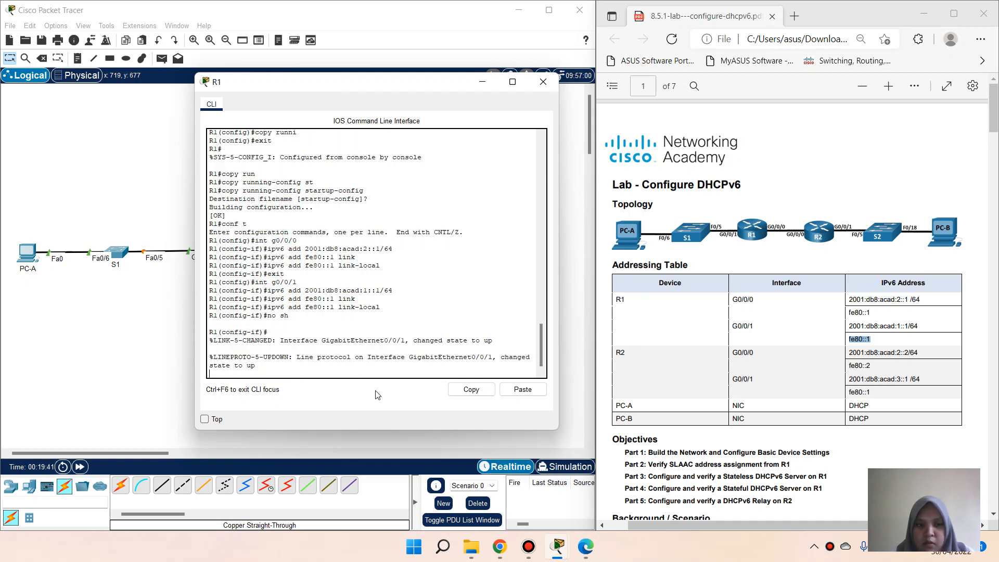
key("Return")
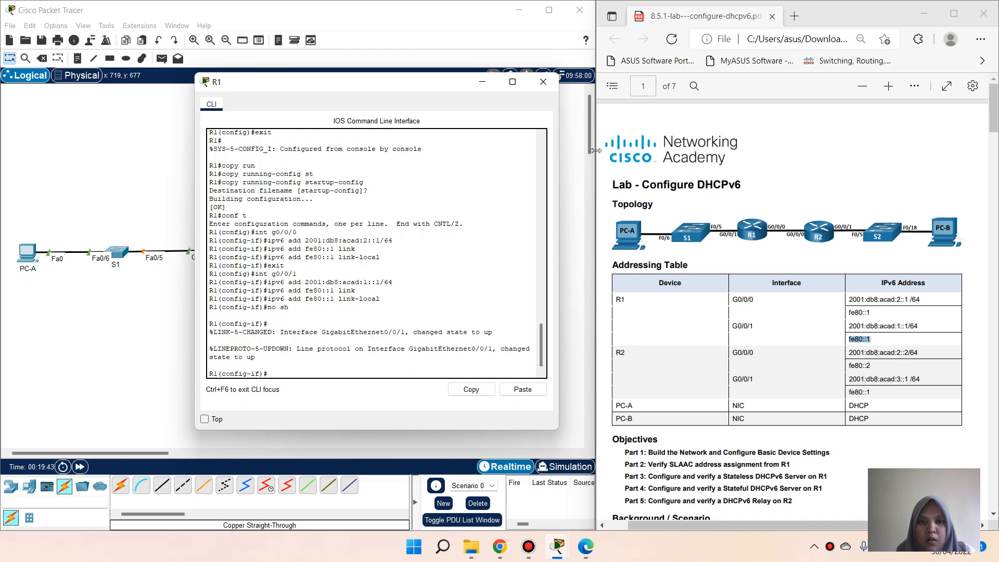
Step: Open R2's CLI and enter configuration for interface G0/0/0
left_click(578, 152)
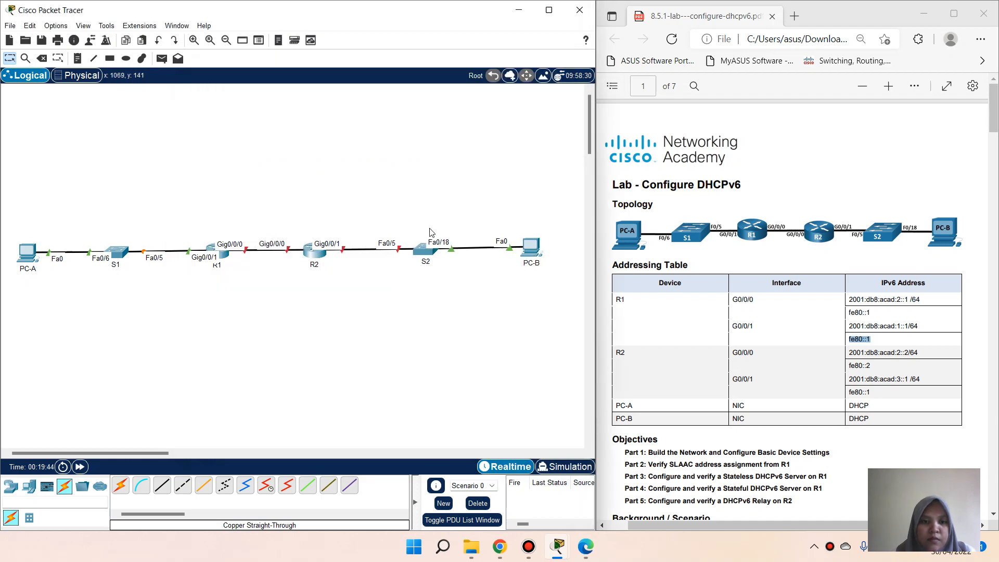
left_click(314, 260)
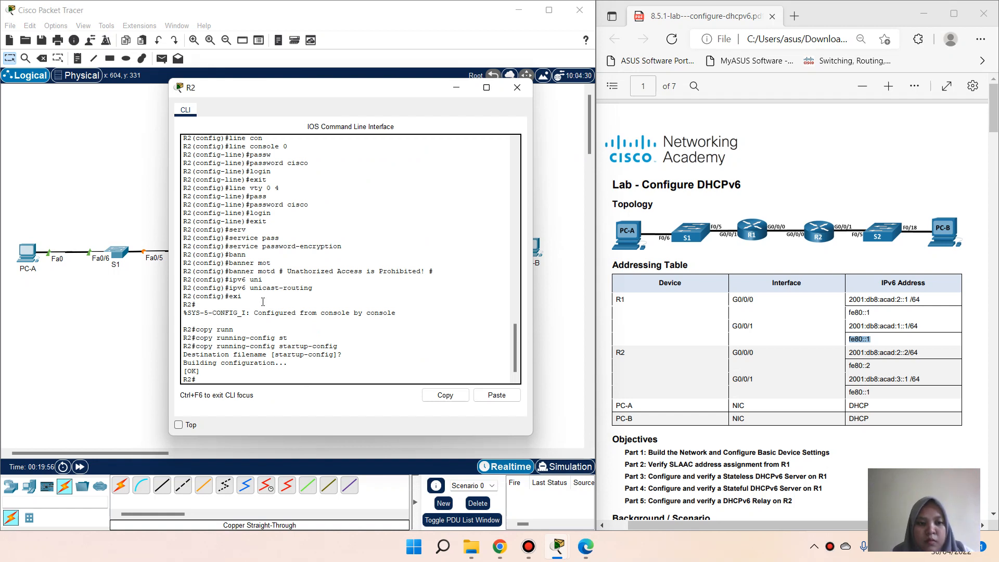
type("conf t")
key("Return")
type("int")
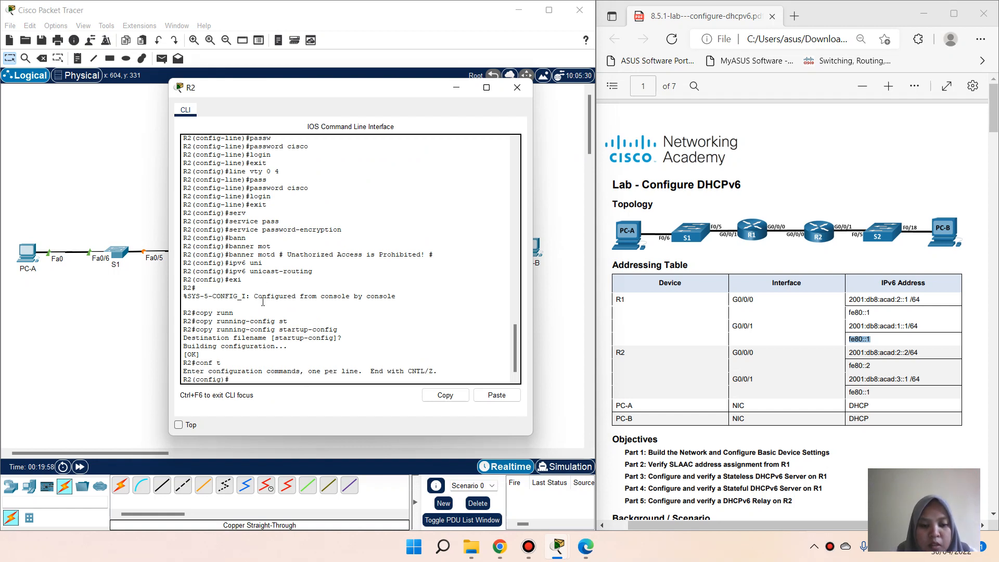
type(" g0")
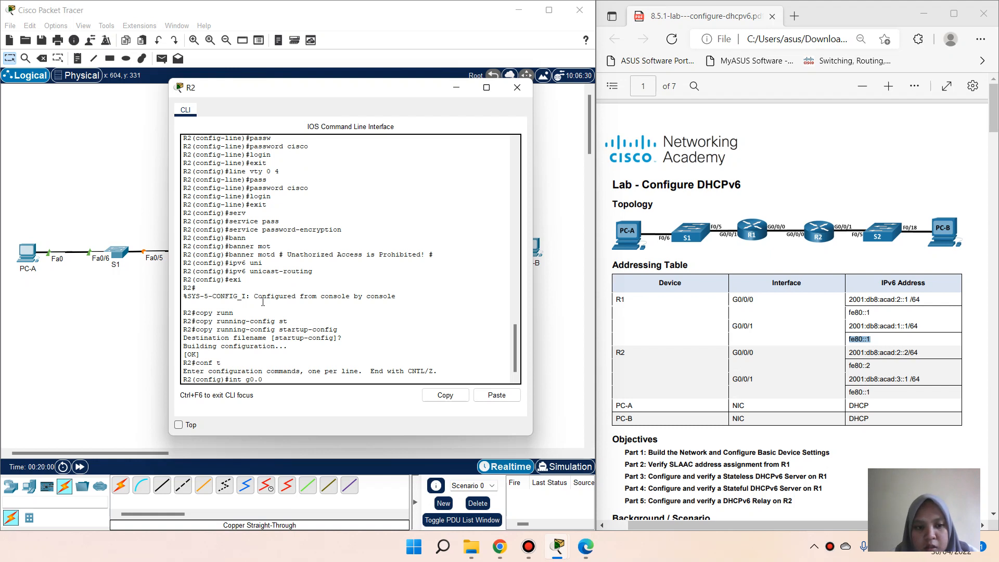
type("/0")
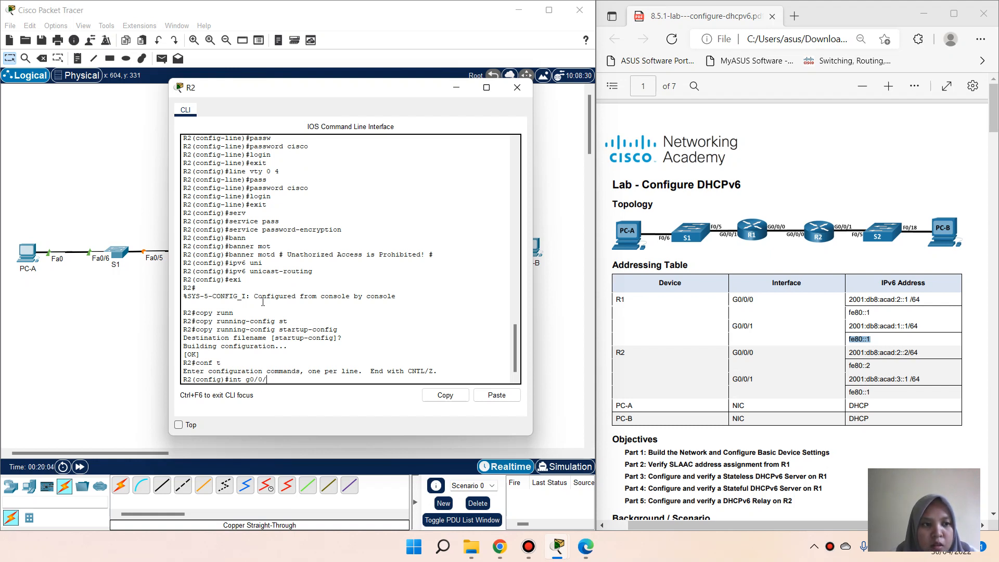
type("/0")
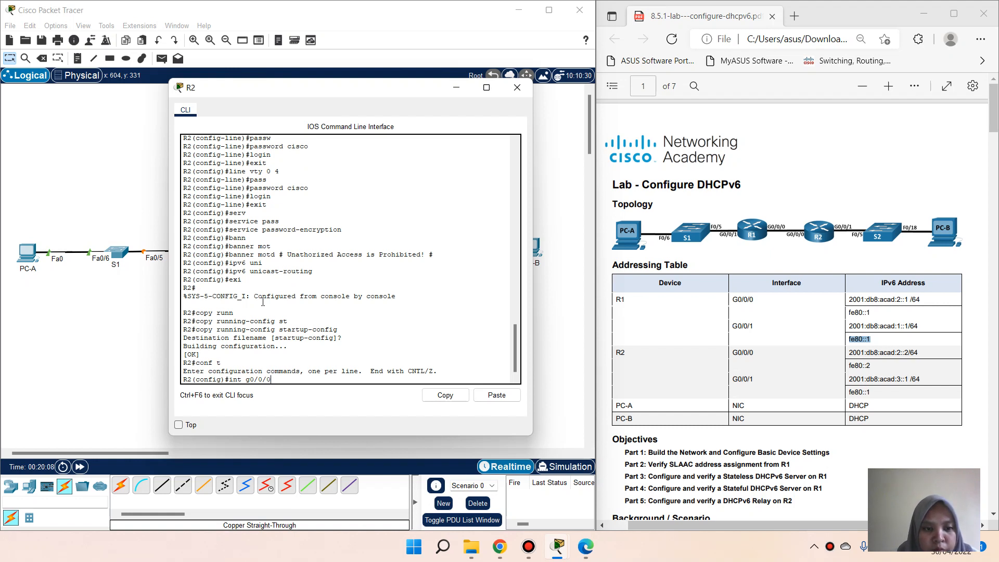
key("Return")
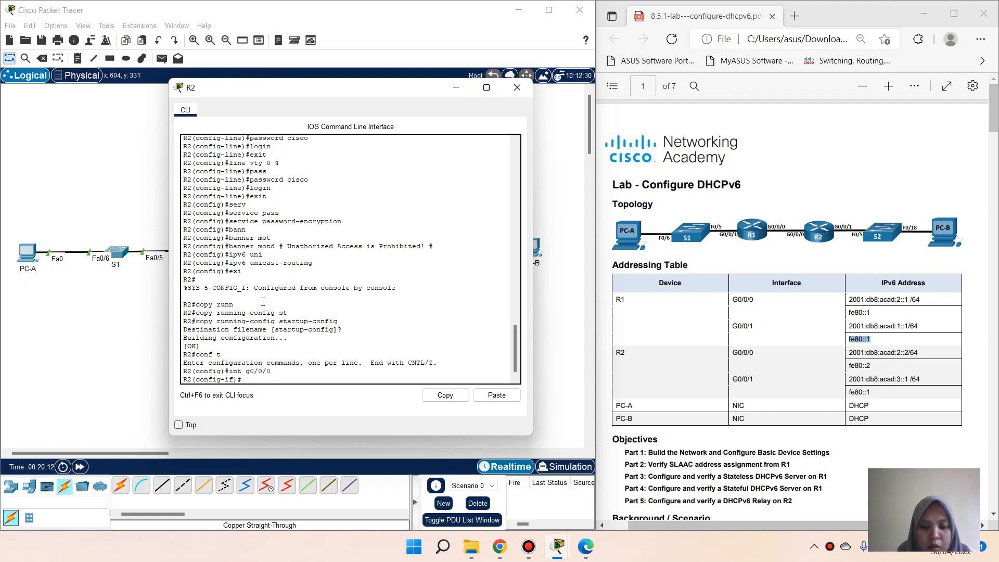
Step: Assign 2001:db8:acad:2::2/64 to R2's G0/0/0, pasted from the lab table
type("ipv6 add")
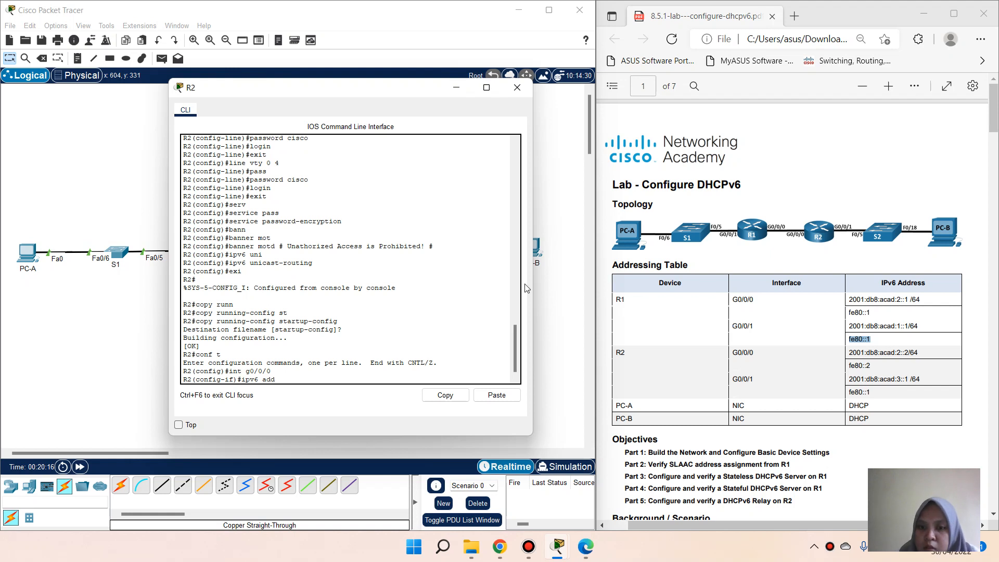
left_click_drag(847, 356, 918, 355)
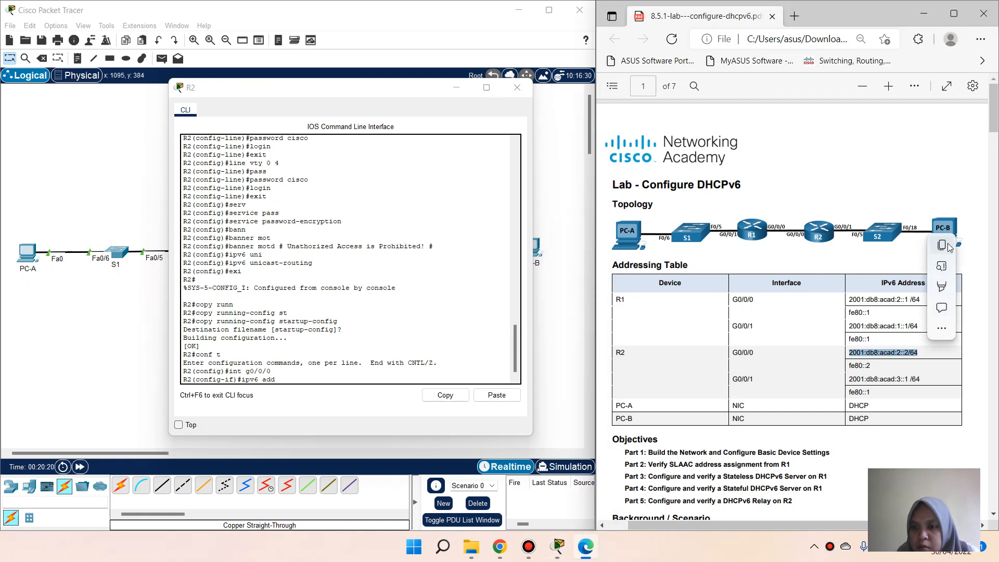
left_click(941, 245)
left_click(351, 384)
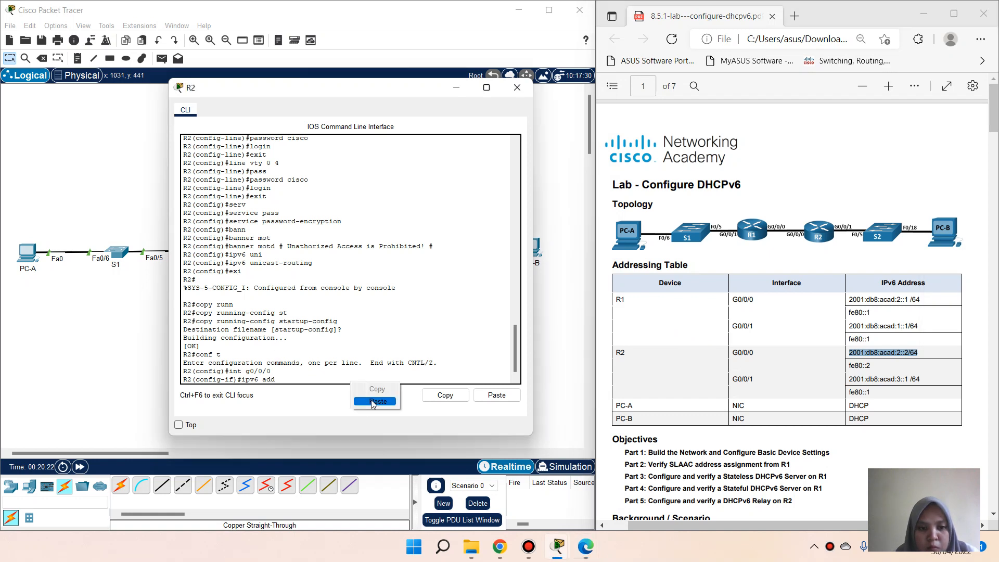
key("ctrl+v")
key("Return")
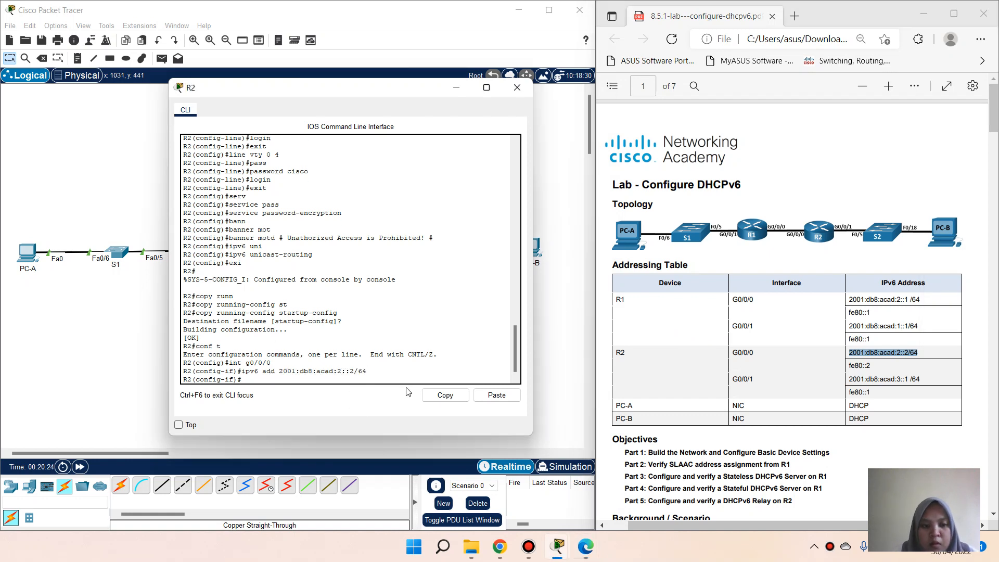
Step: Set fe80::2 as G0/0/0's link-local address and exit the interface
type("ipv6")
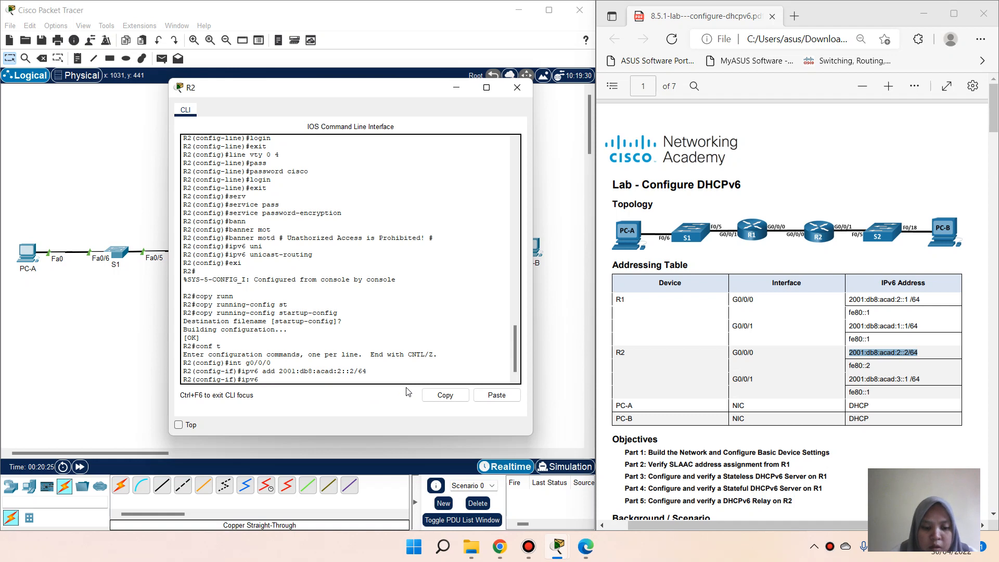
type(" add")
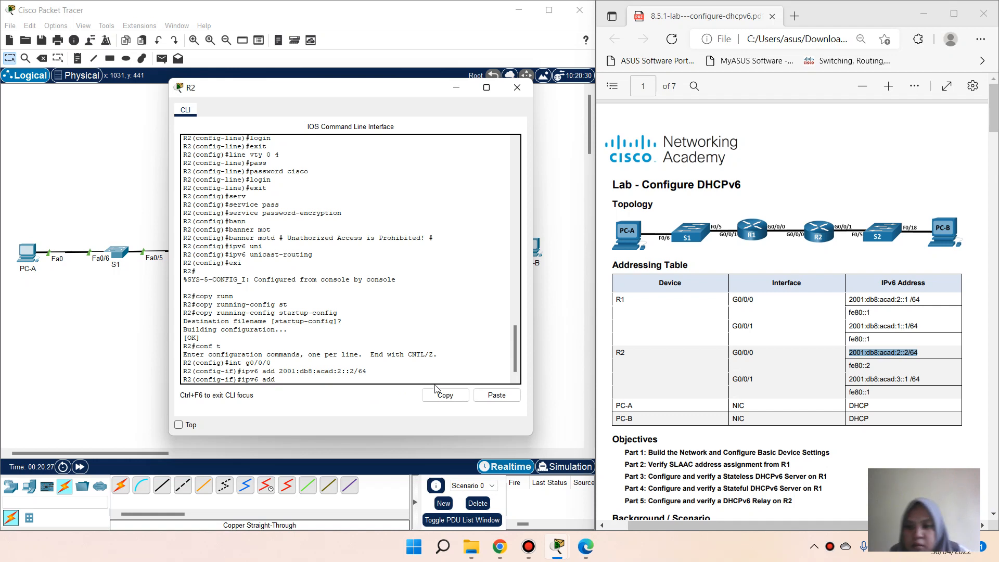
left_click_drag(849, 367, 871, 367)
left_click(892, 257)
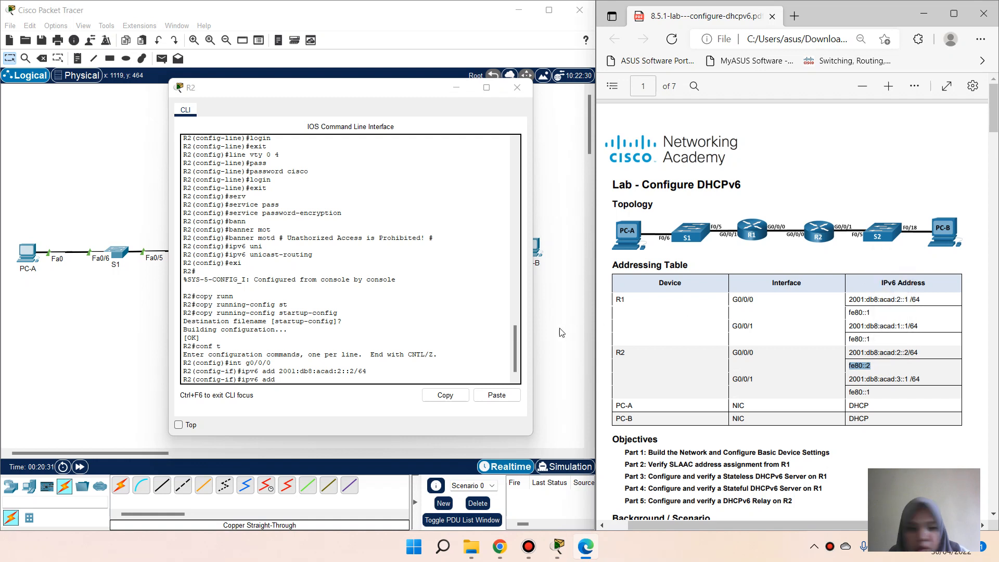
left_click(298, 379)
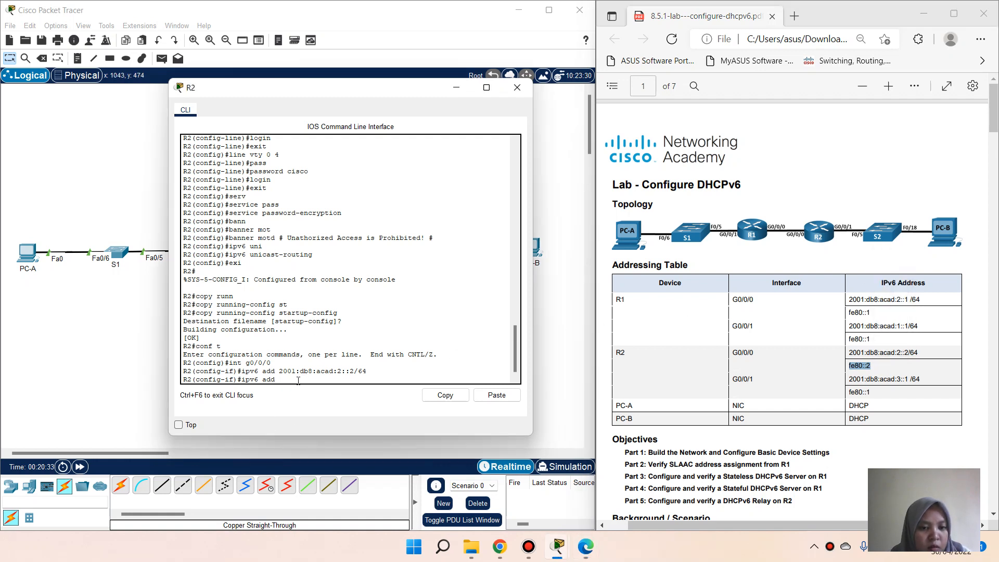
left_click(497, 395)
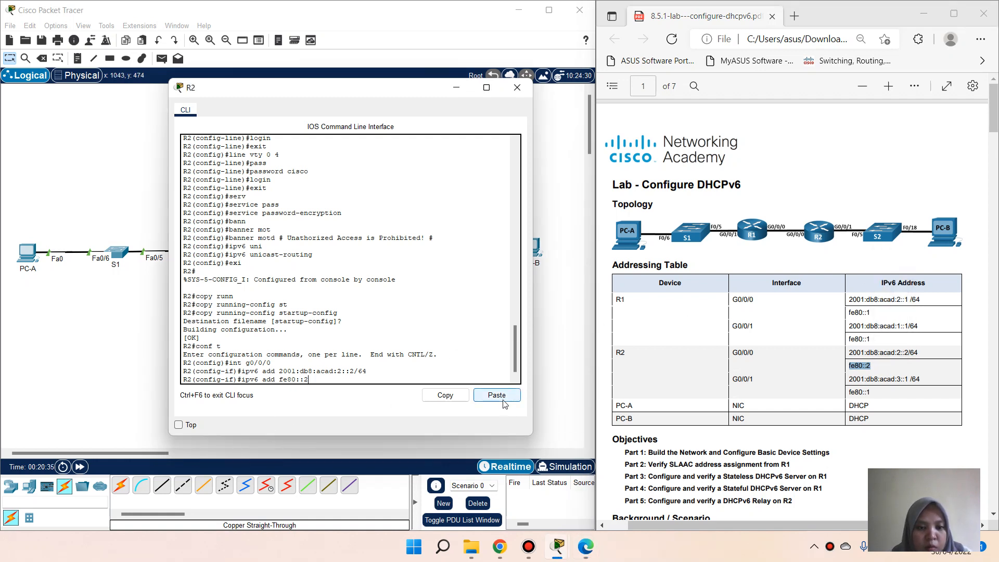
type("link")
key("Tab")
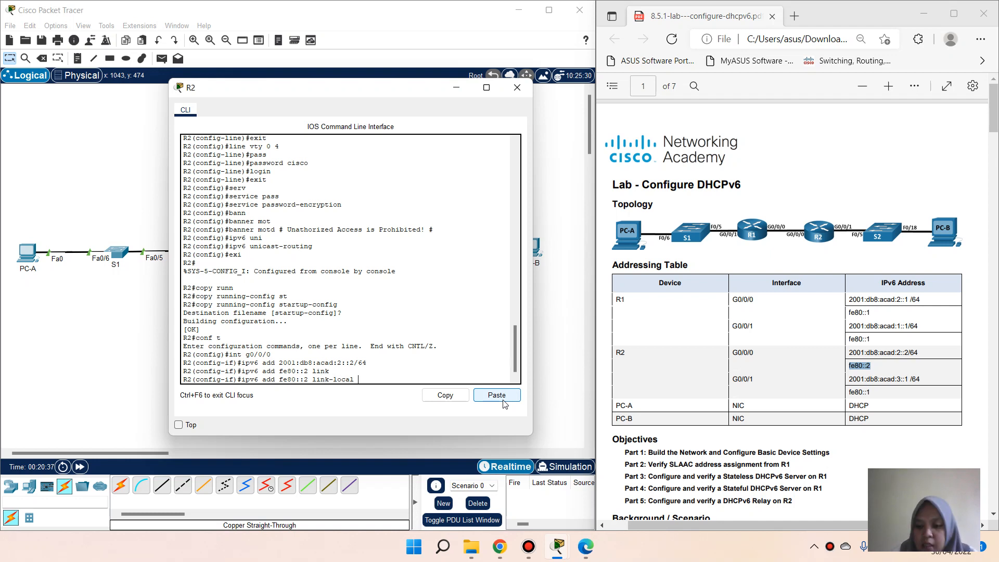
key("Return")
type("e")
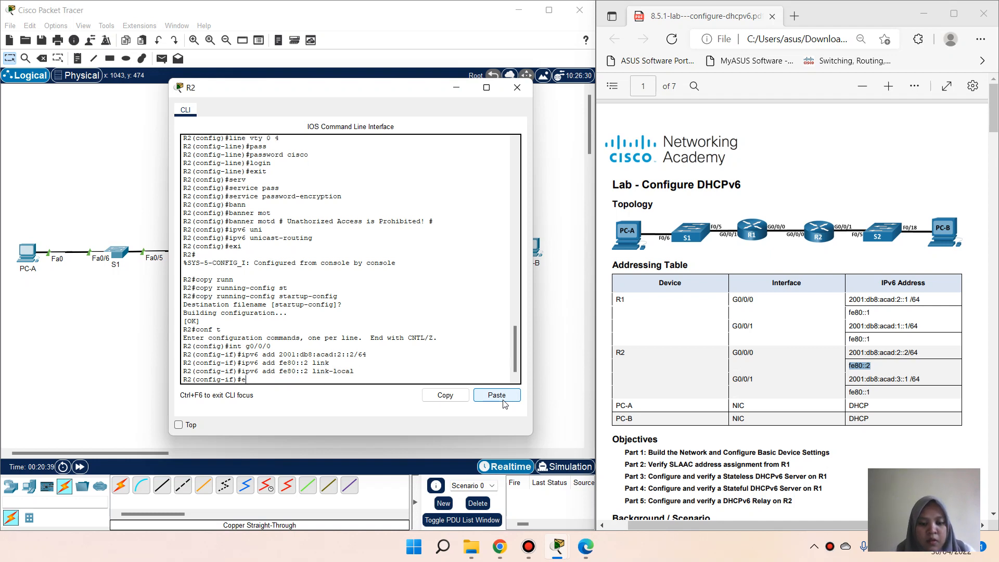
type("xit")
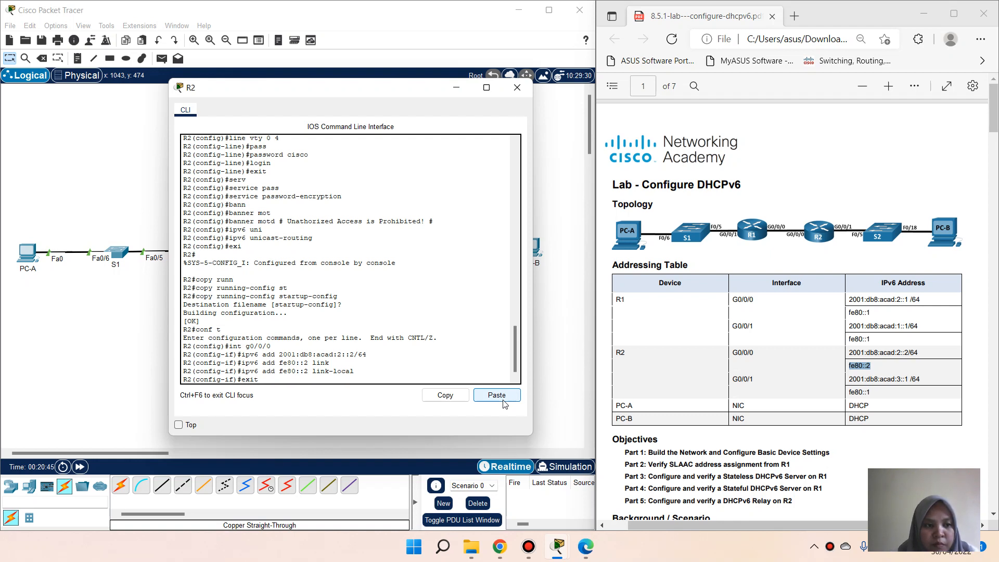
key("Return")
Step: On R2, enter interface G0/0/1 and assign global address 2001:db8:acad:3::1/64
type("int")
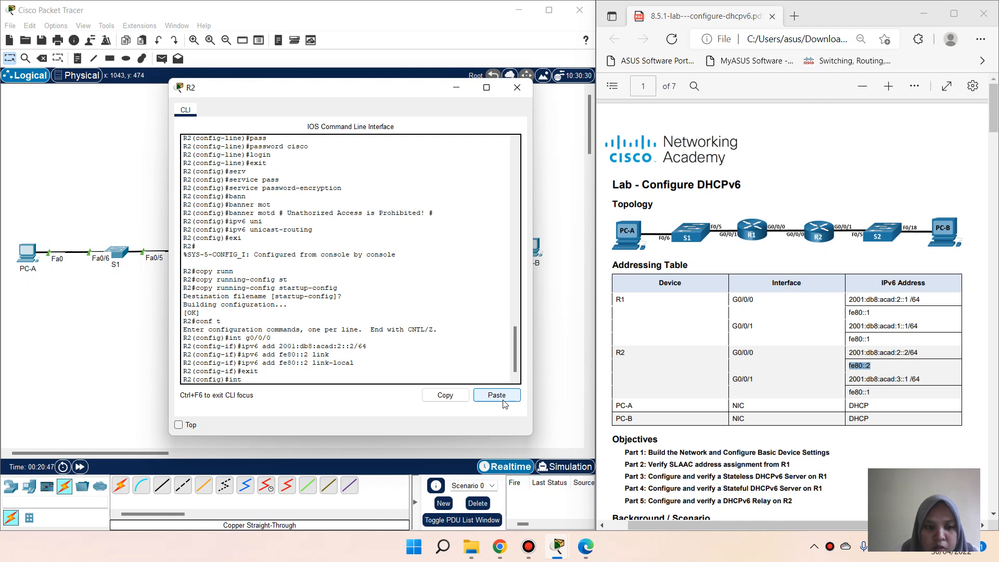
type(" g0/0/1")
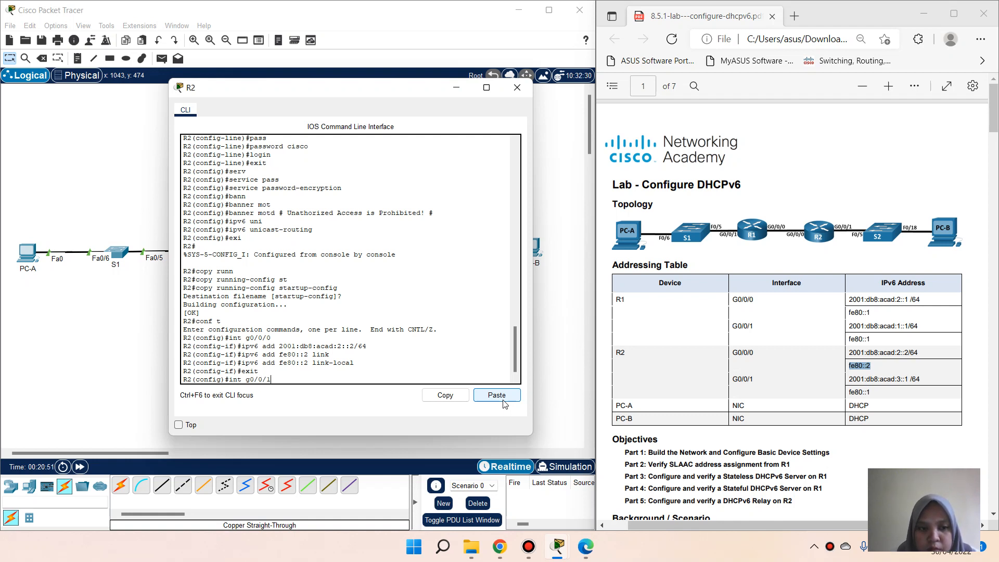
key("Return")
type("ipv6 ")
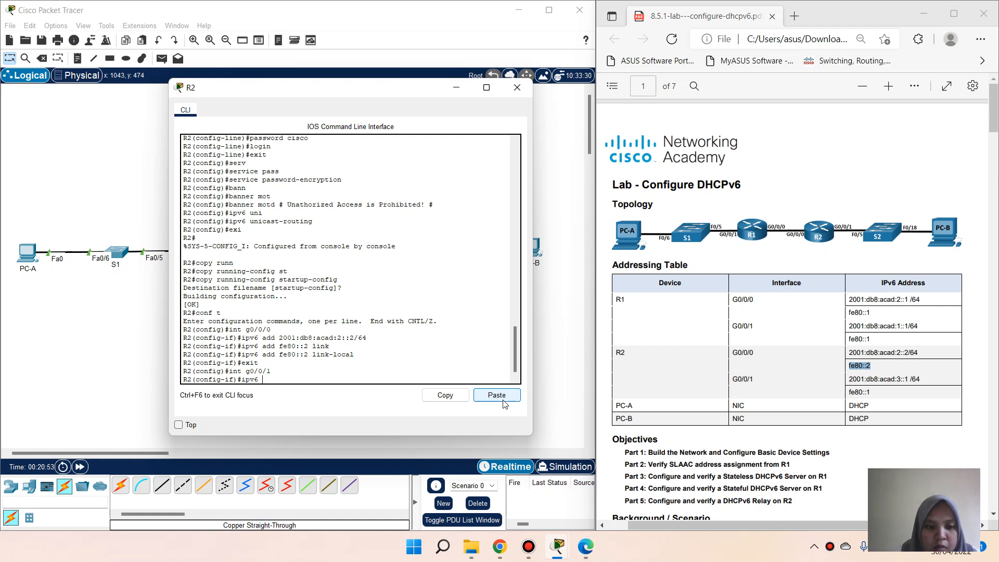
type("add")
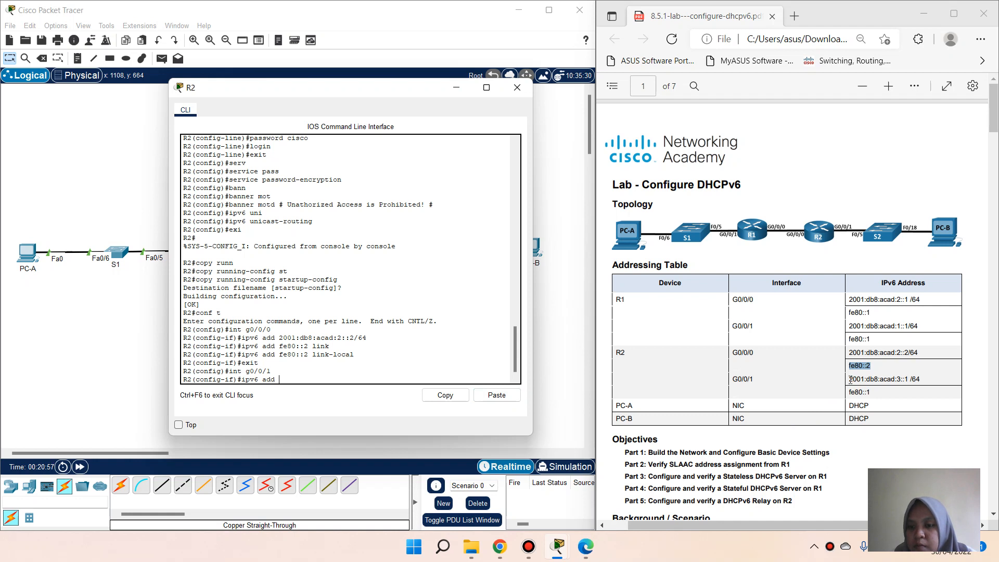
left_click_drag(851, 379, 921, 379)
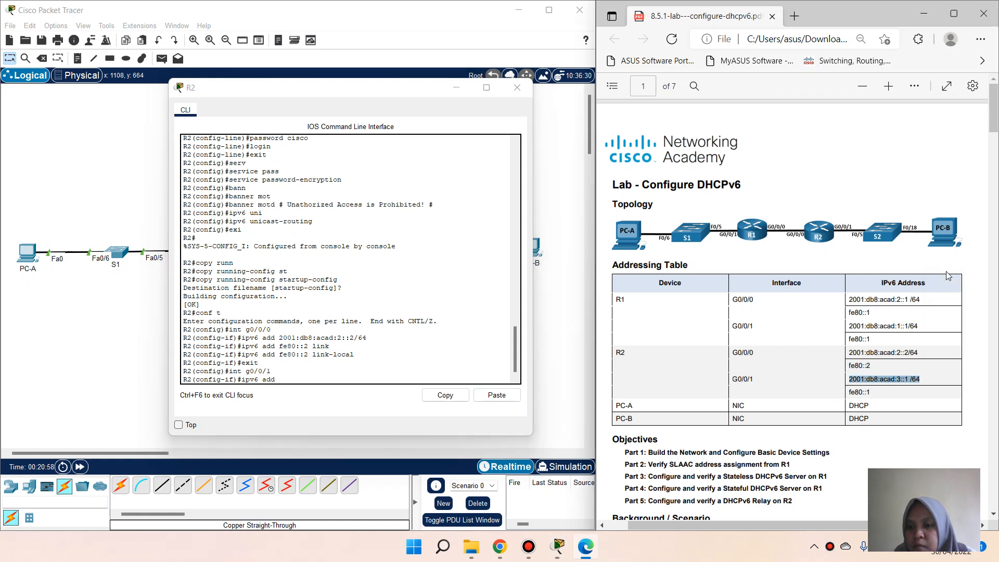
left_click(388, 378)
right_click(382, 378)
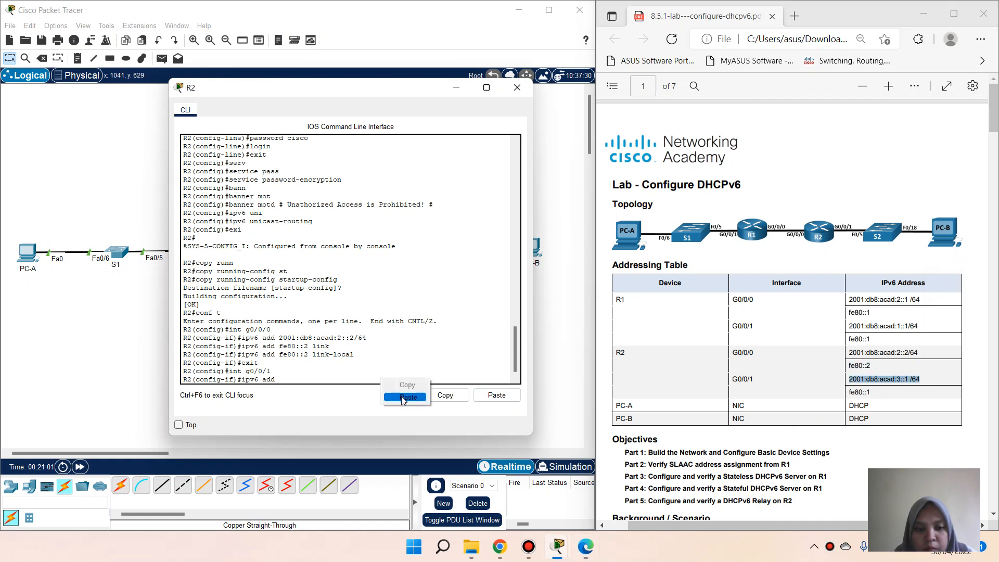
left_click(405, 397)
key("BackSpace")
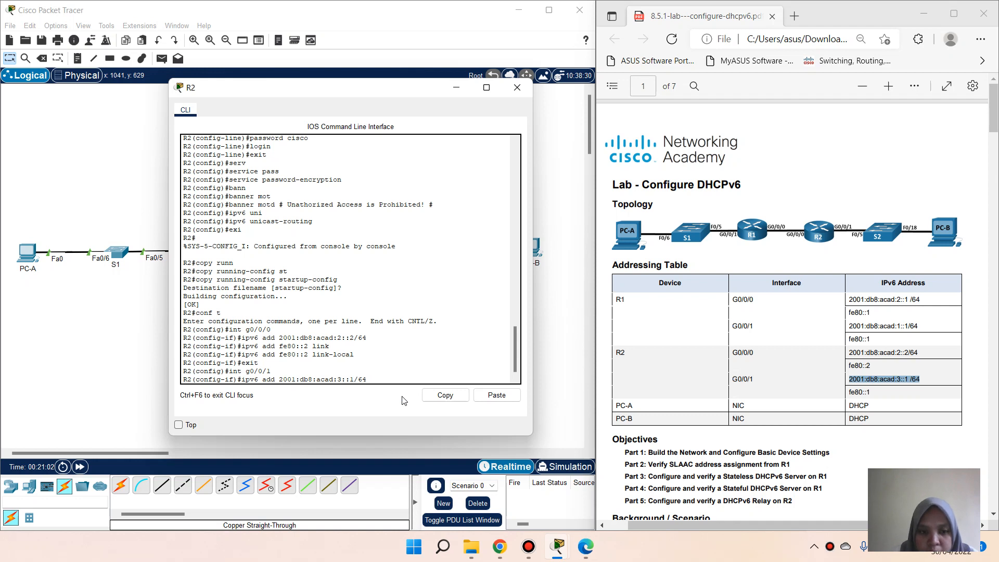
key("Return")
Step: Add link-local address fe80::1 to G0/0/1 and enable it with no shutdown
type("ipv6 add")
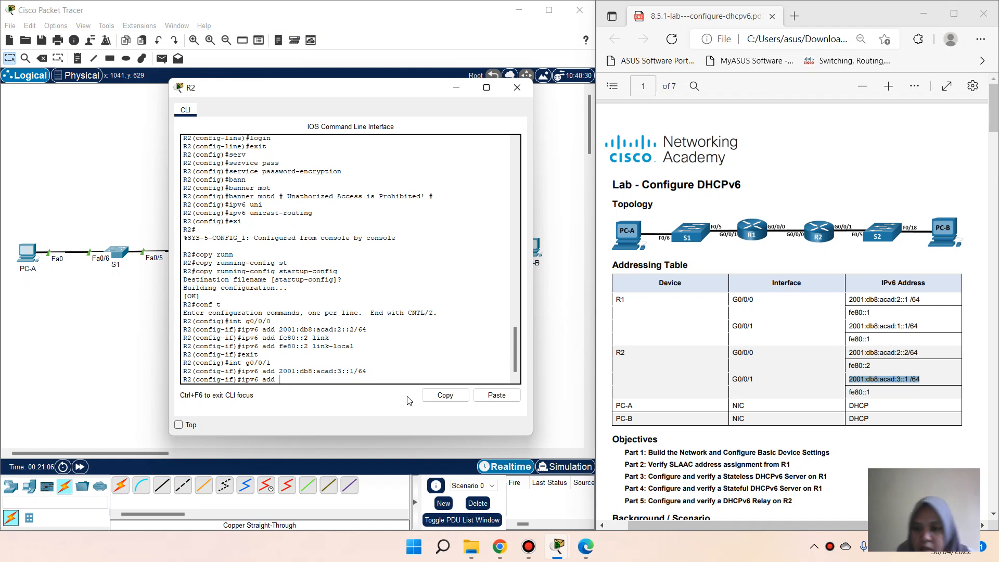
left_click(852, 393)
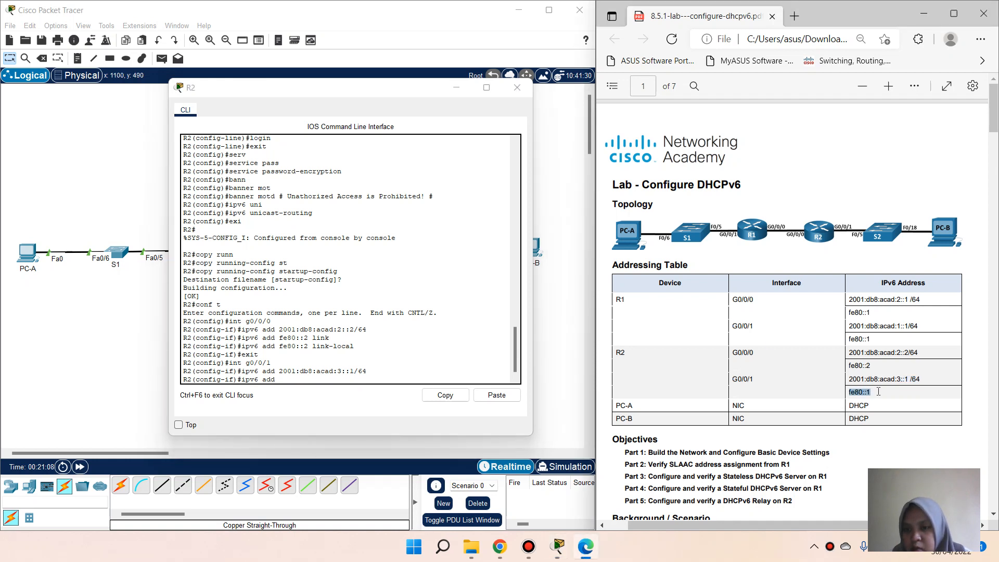
left_click(853, 395)
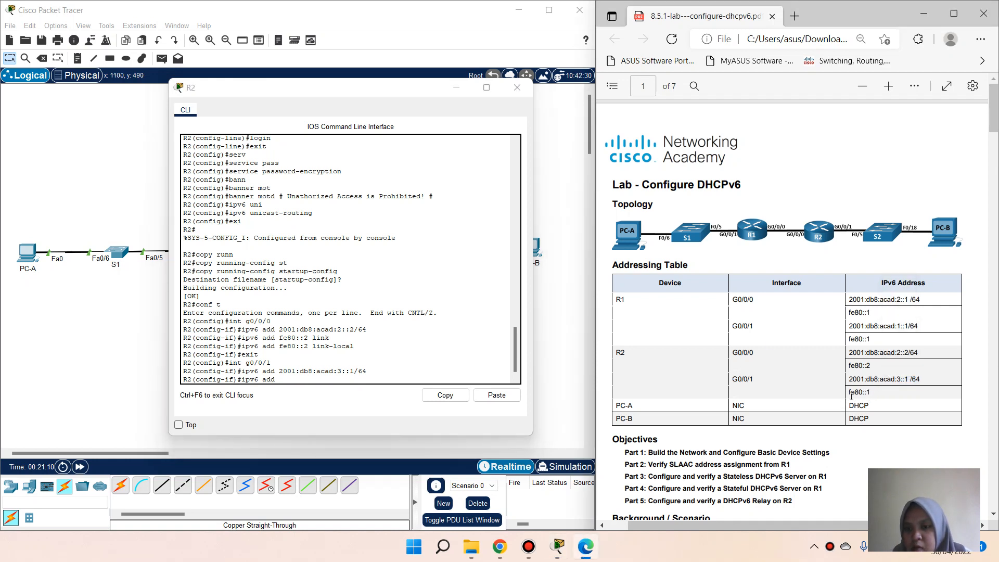
left_click_drag(849, 393, 869, 397)
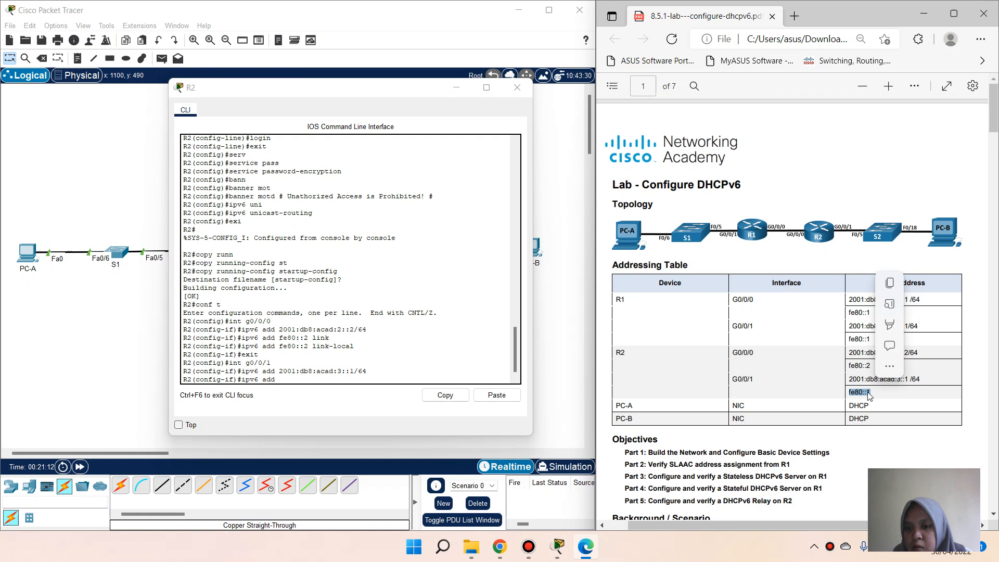
left_click(895, 285)
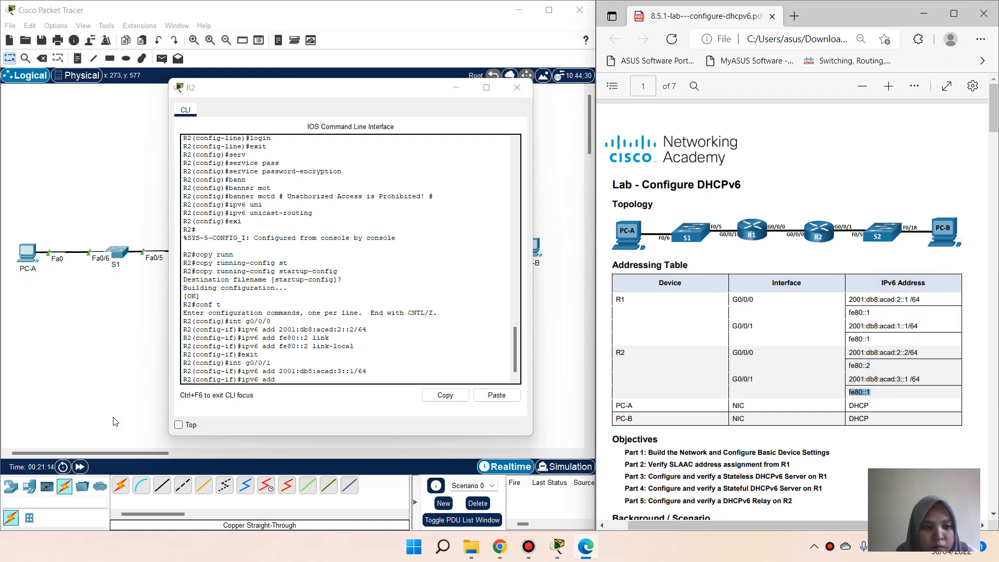
left_click(285, 380)
right_click(286, 380)
left_click(304, 404)
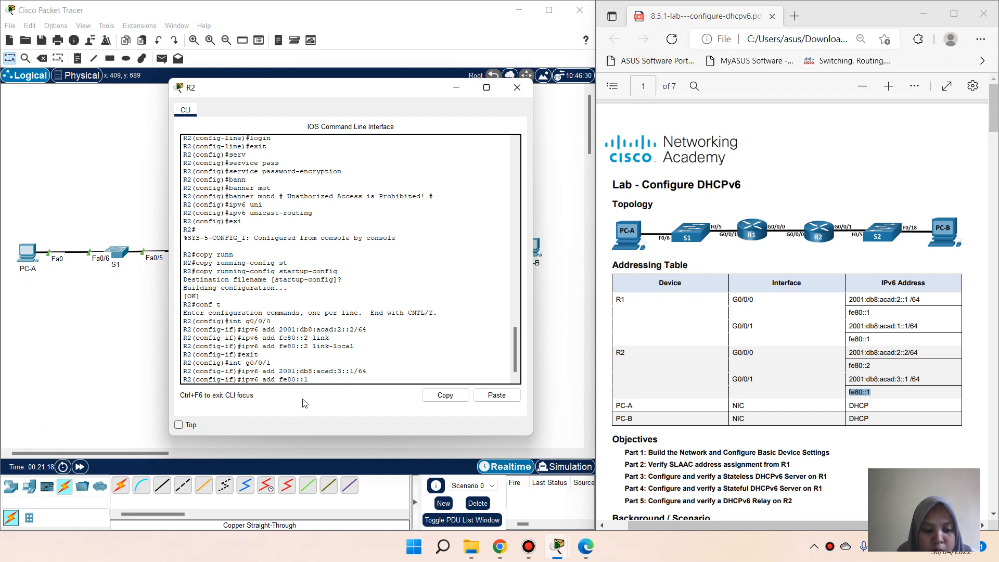
type("link")
key("Return")
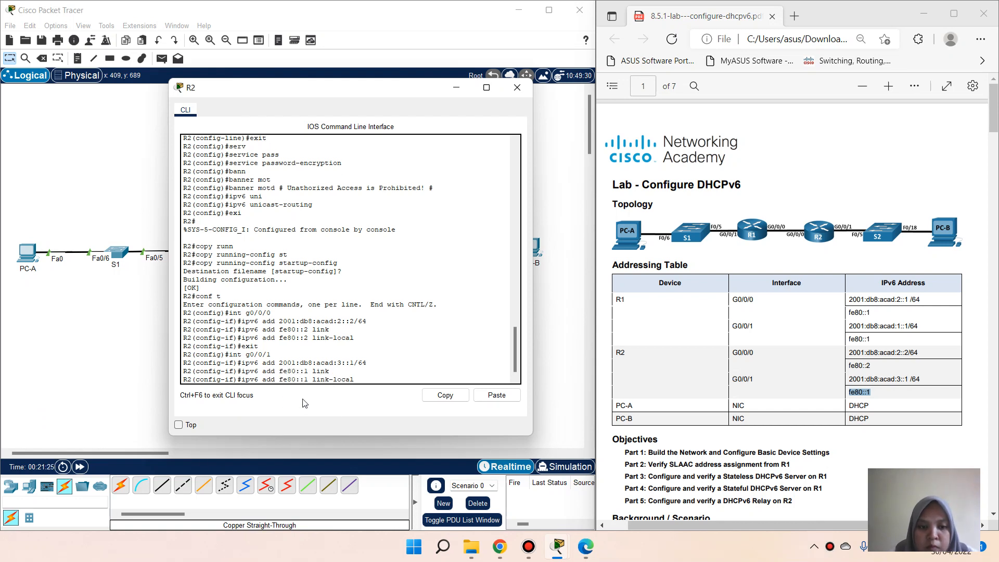
key("Up")
type("-local")
key("Return")
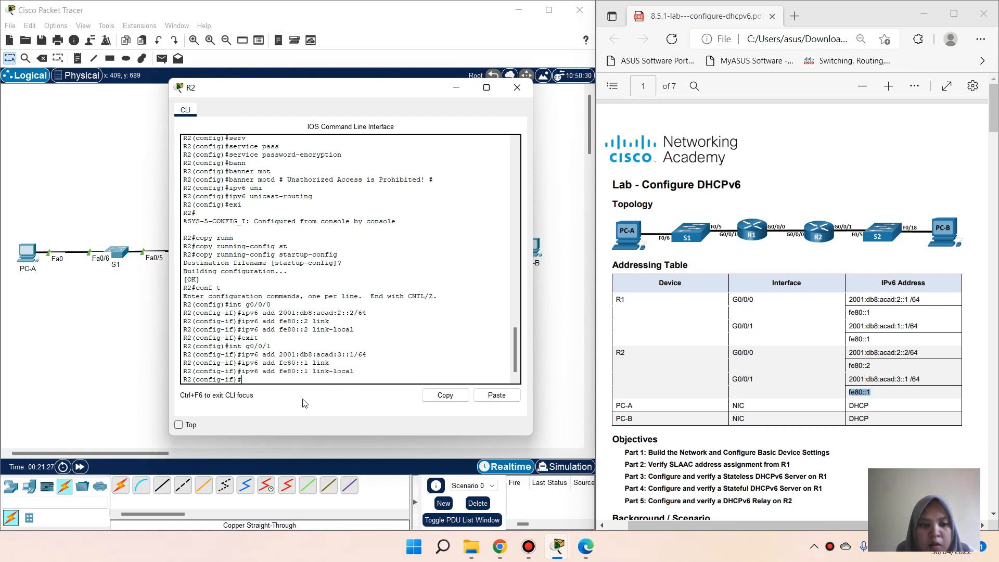
type("no sh")
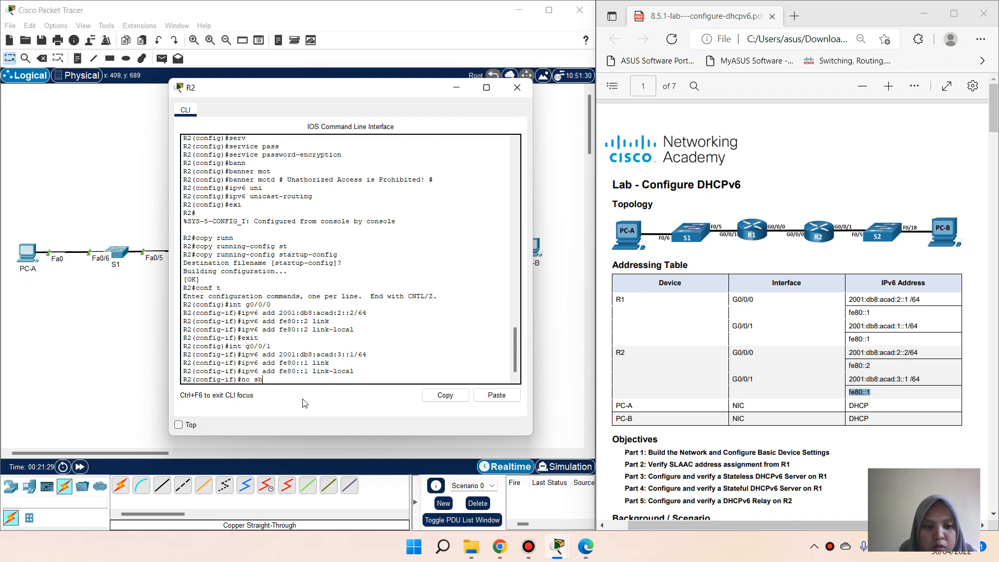
key("Return")
key("Return")
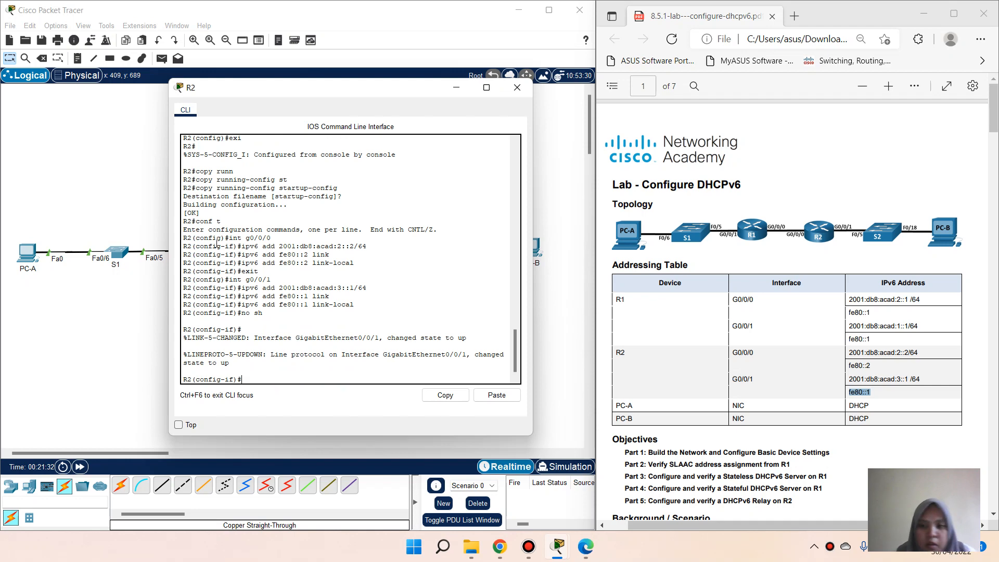
Step: Close R2's window, open R1's CLI and exit interface configuration mode
scroll(722, 289, "down", 15)
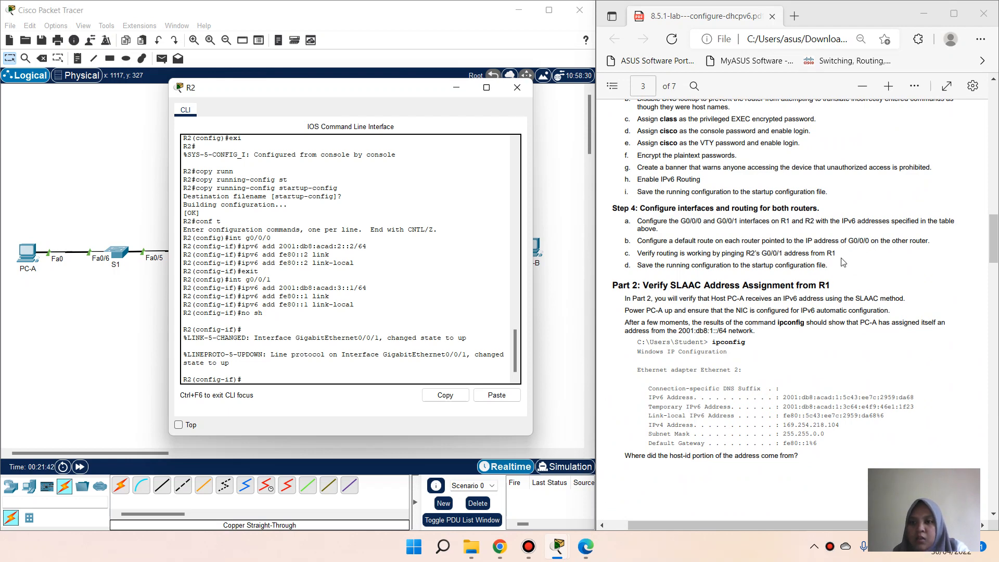
left_click(517, 87)
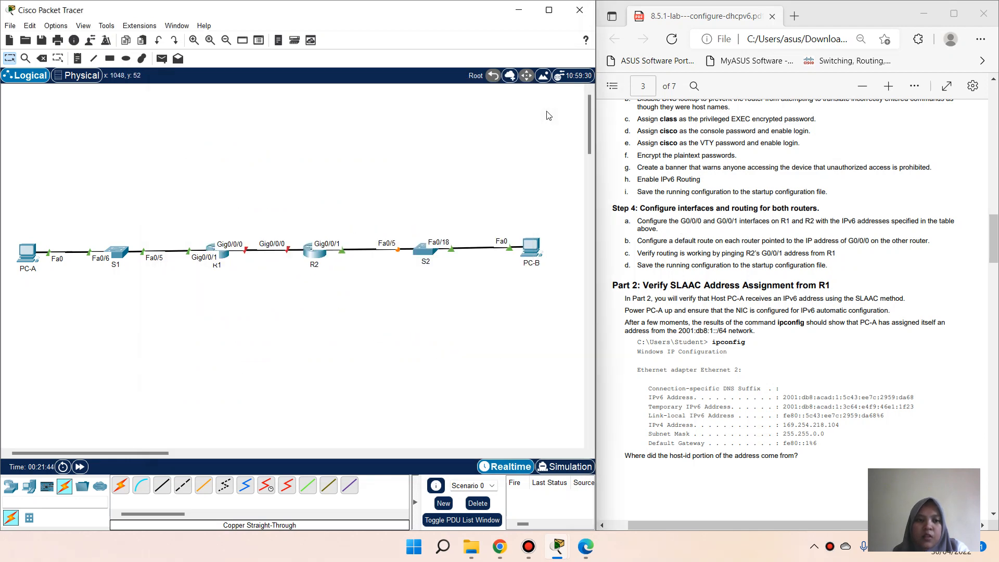
left_click(227, 253)
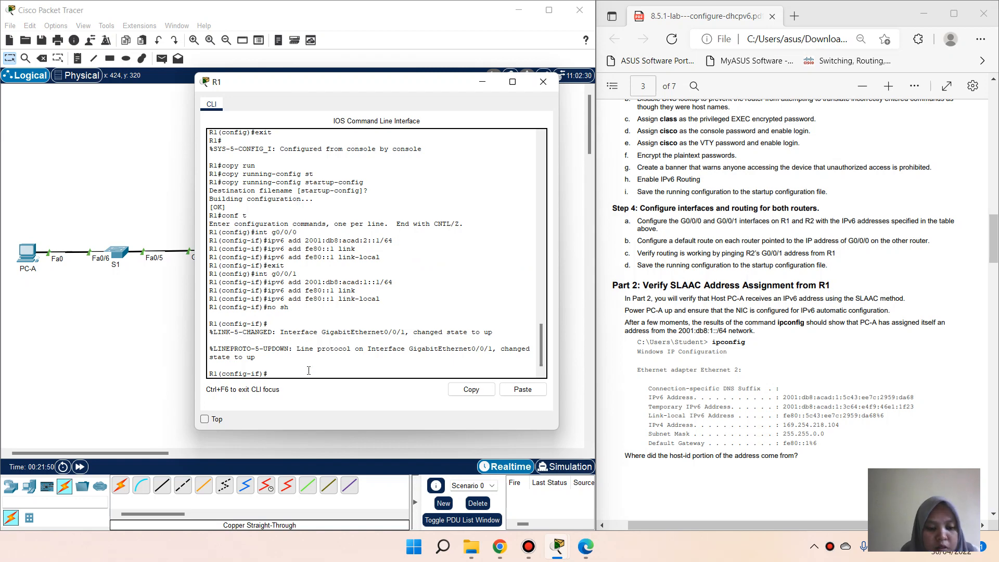
type("exit")
key("Return")
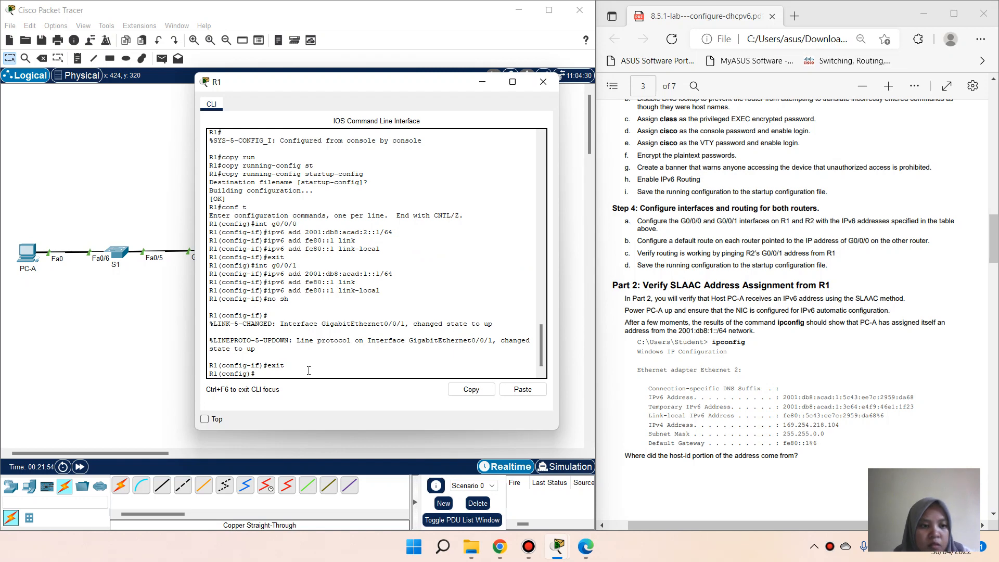
Step: Start R1's default route command: ipv6 route ::/0
type("ip")
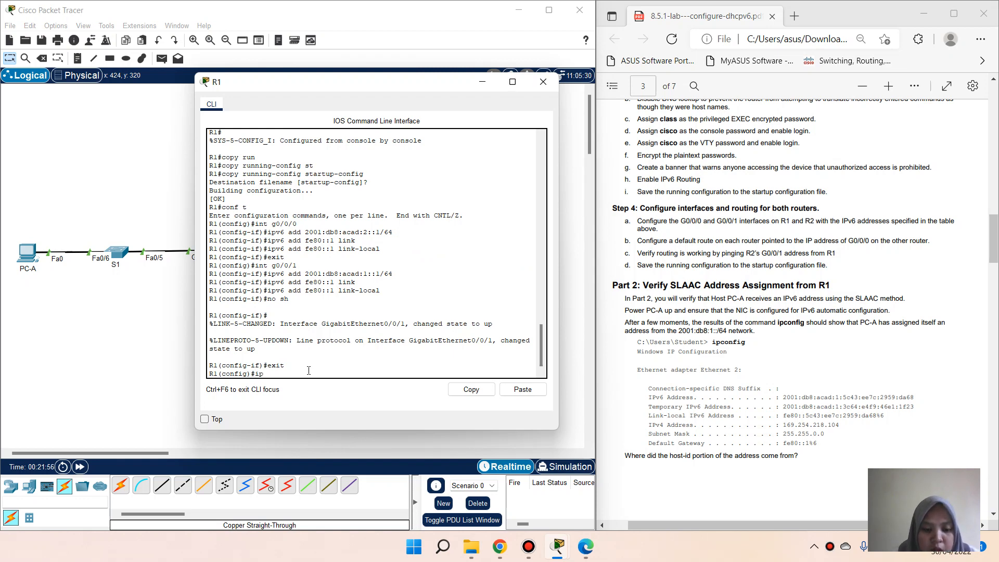
type("v6 rout")
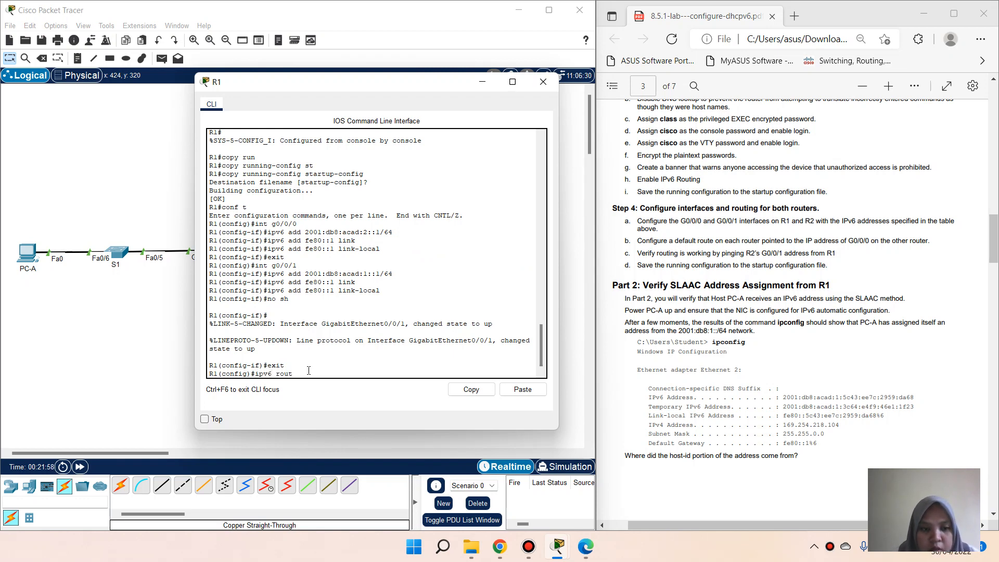
type("w")
key("BackSpace")
type("e")
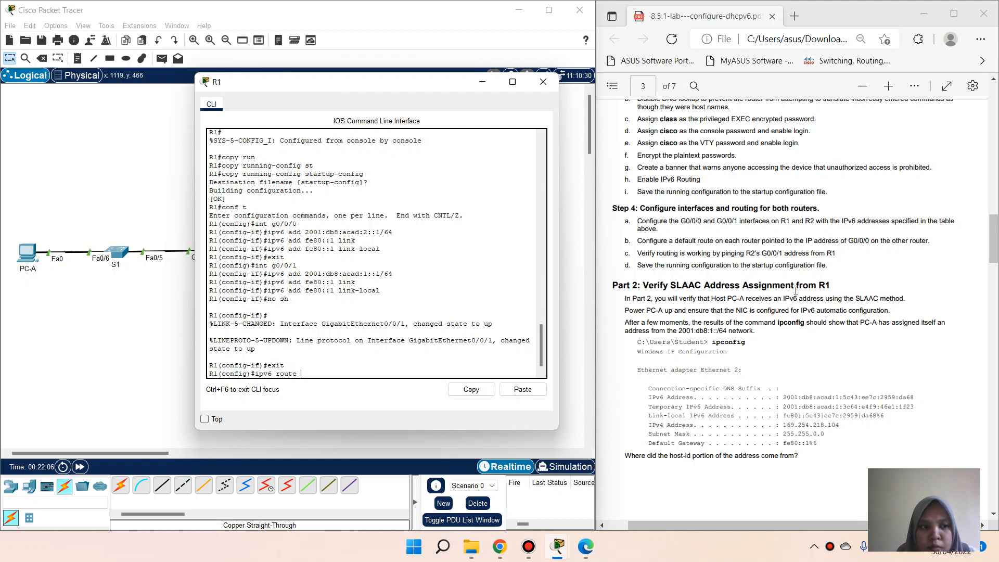
scroll(796, 291, "down", 1)
scroll(796, 291, "up", 1)
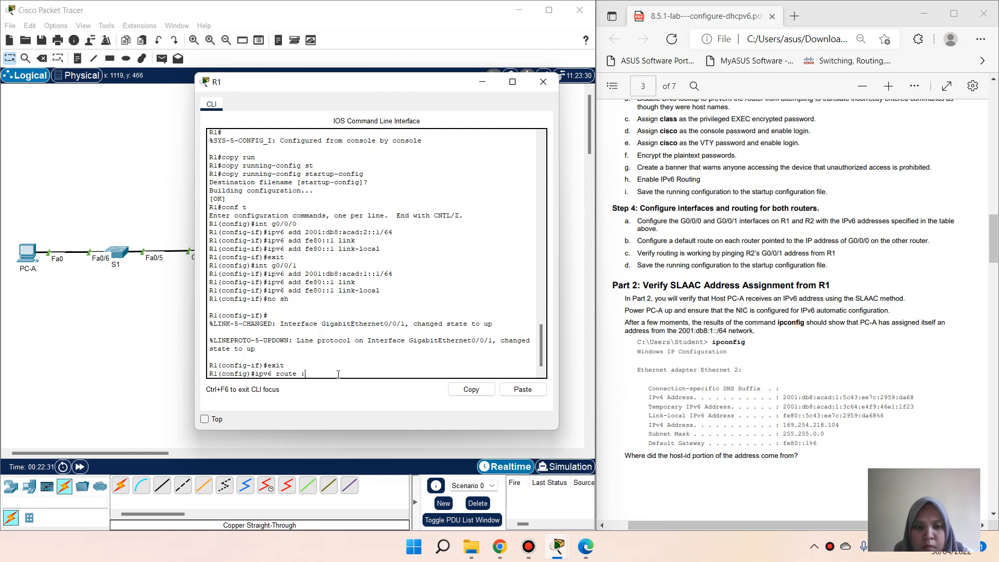
type("/0")
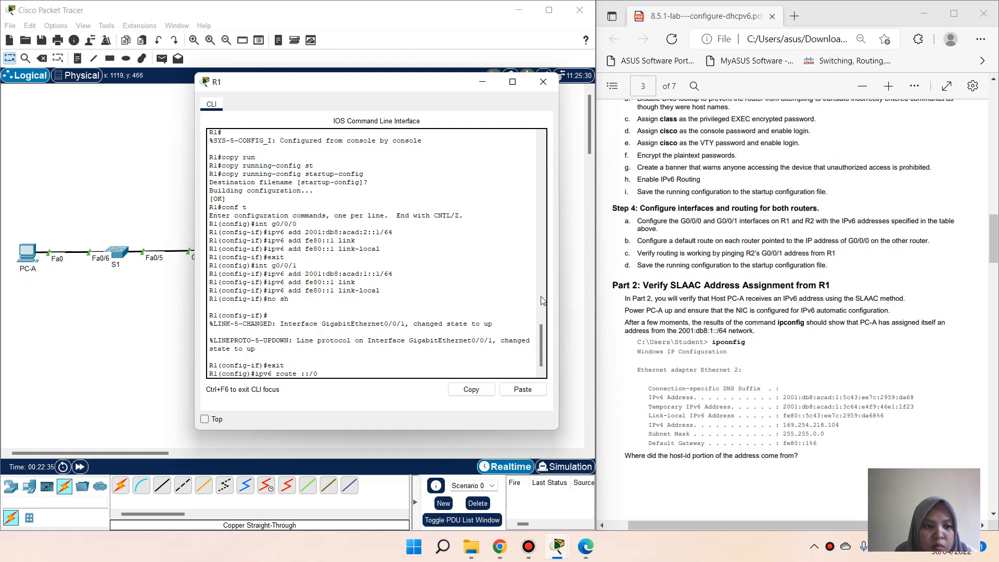
scroll(680, 289, "up", 6)
scroll(679, 289, "up", 10)
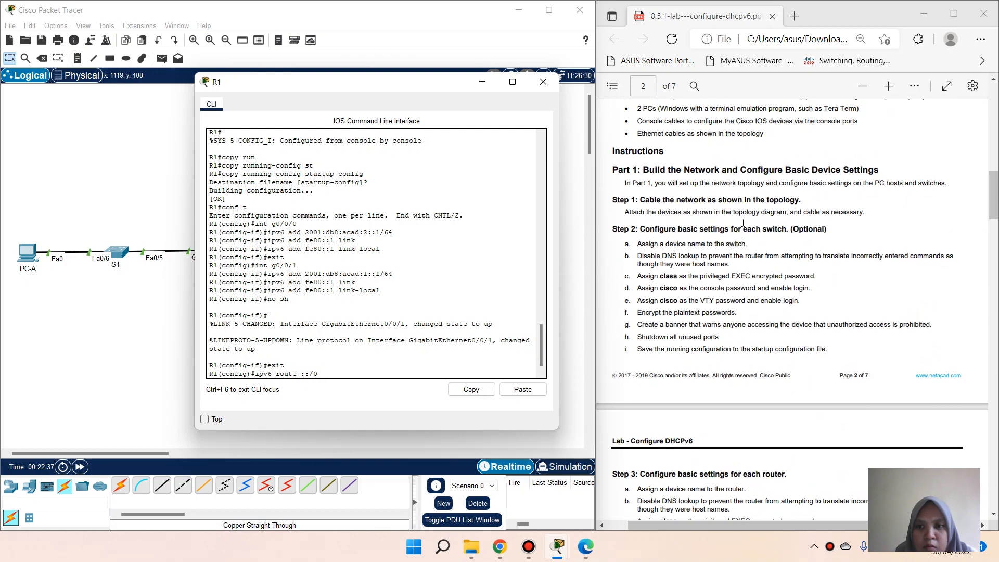
scroll(793, 266, "down", 2)
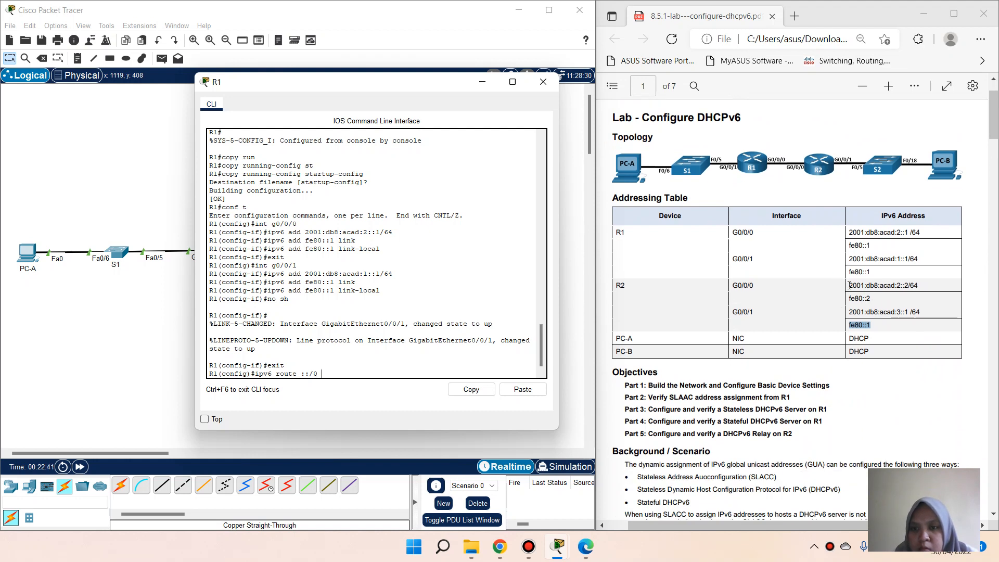
Step: Complete the route with next hop 2001:db8:acad:2::2, apply it, and close R1's window
left_click_drag(847, 285, 908, 287)
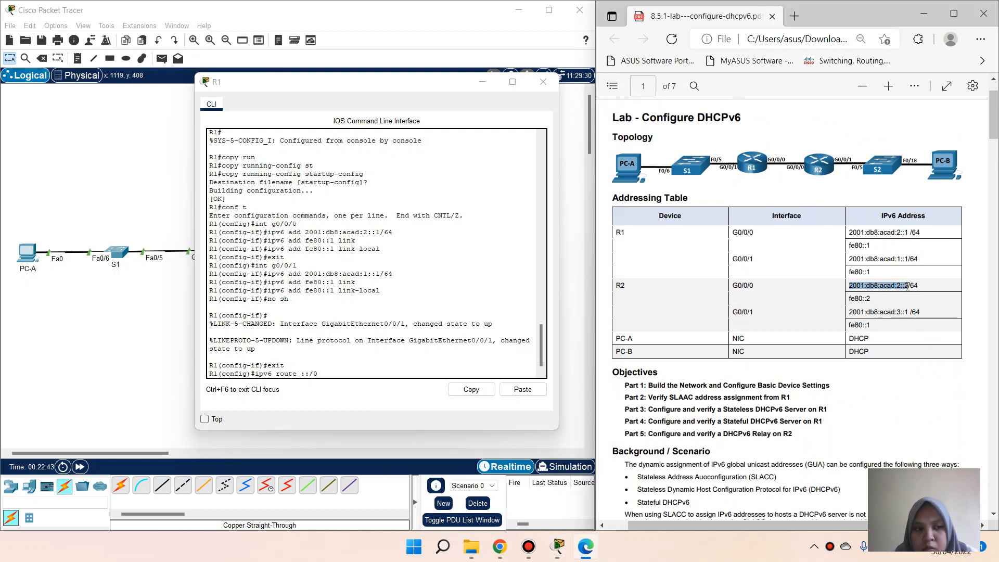
left_click(921, 179)
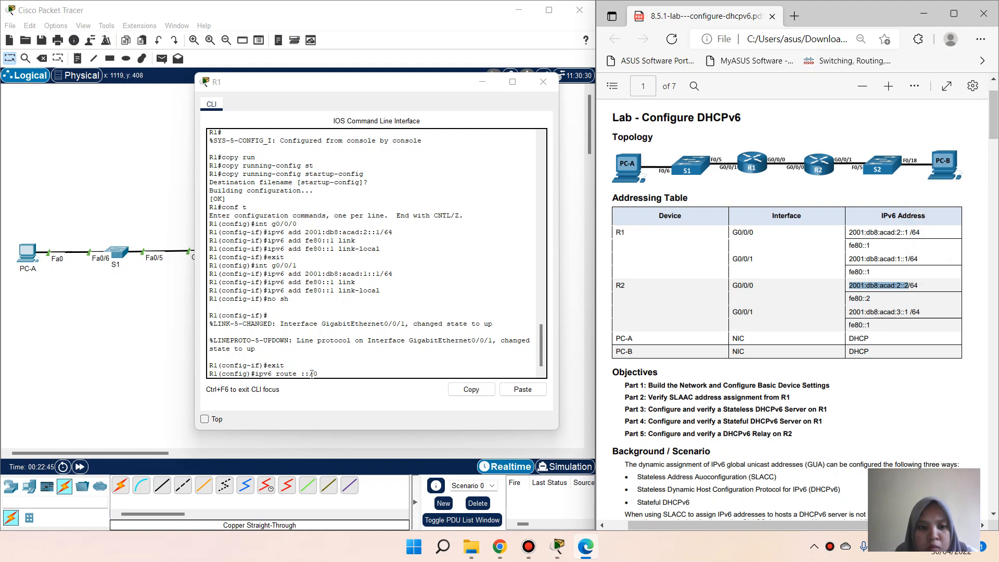
left_click(366, 375)
right_click(370, 377)
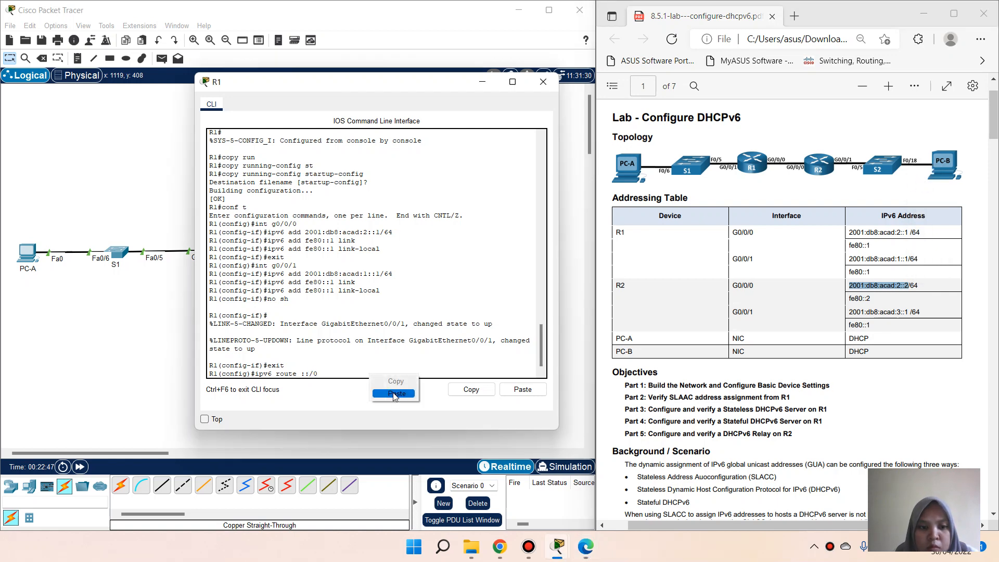
left_click(394, 394)
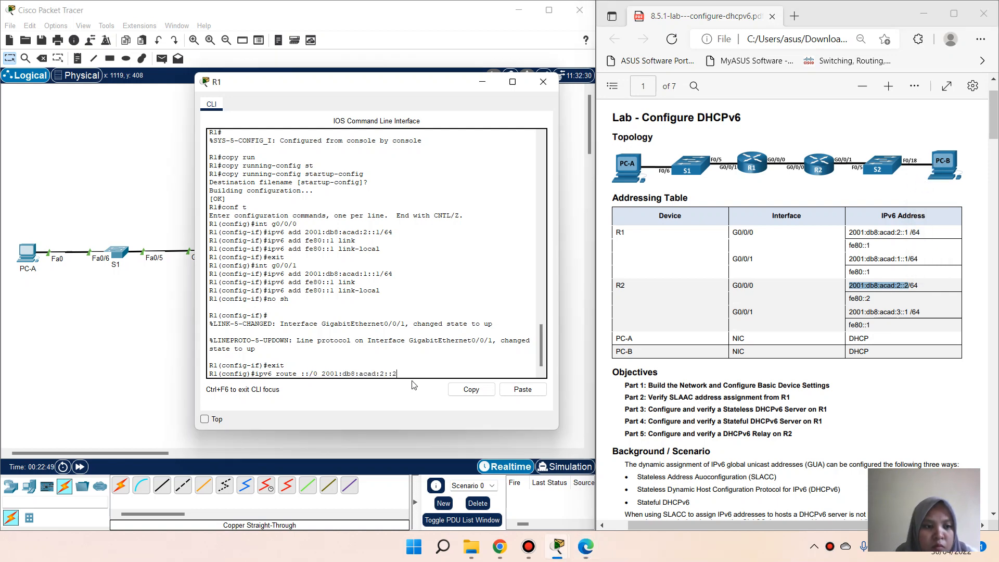
key("Return")
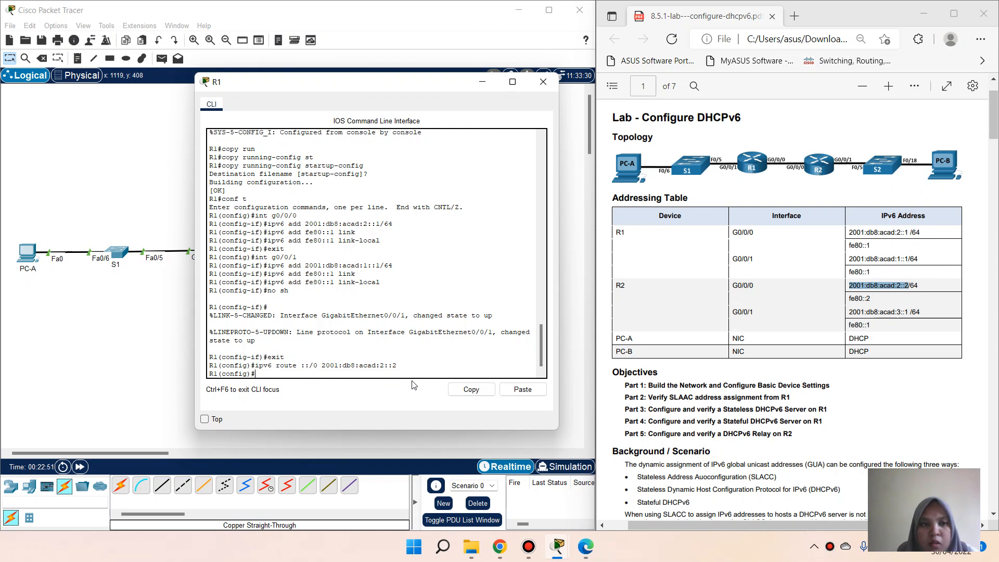
left_click(580, 259)
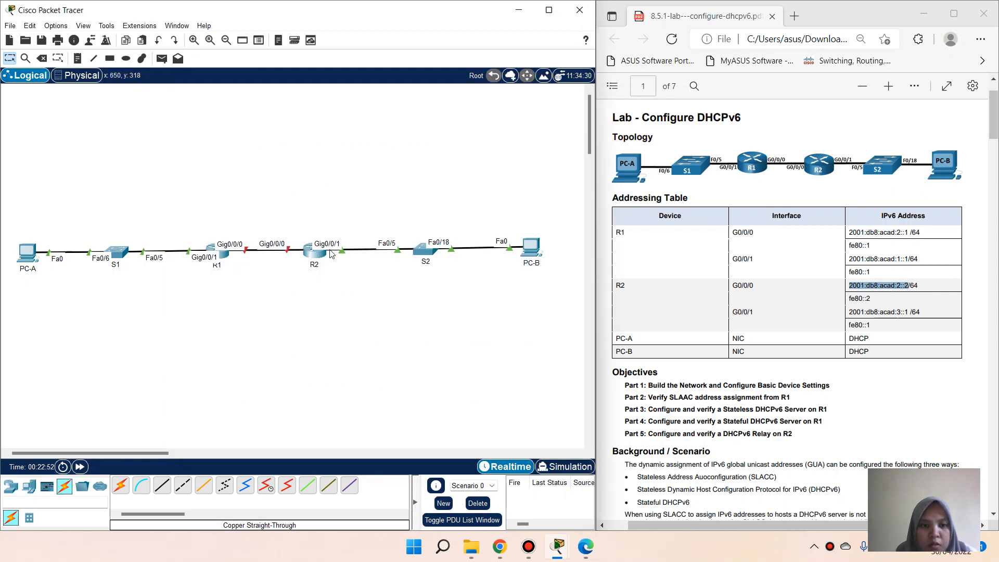
Step: On R2, exit interface mode and enter ipv6 route ::/0 2001:db8:acad:2::1
left_click(321, 254)
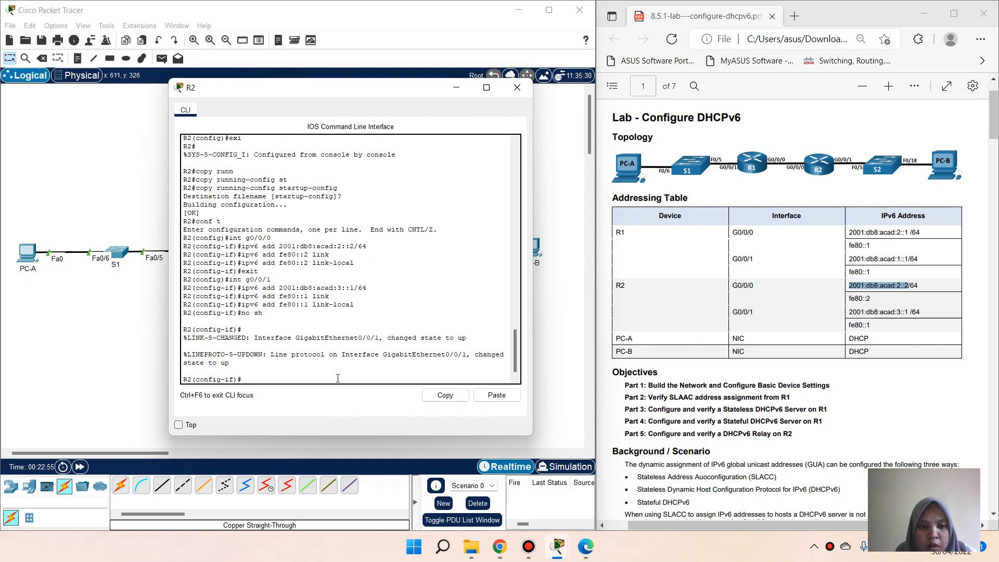
type("exit")
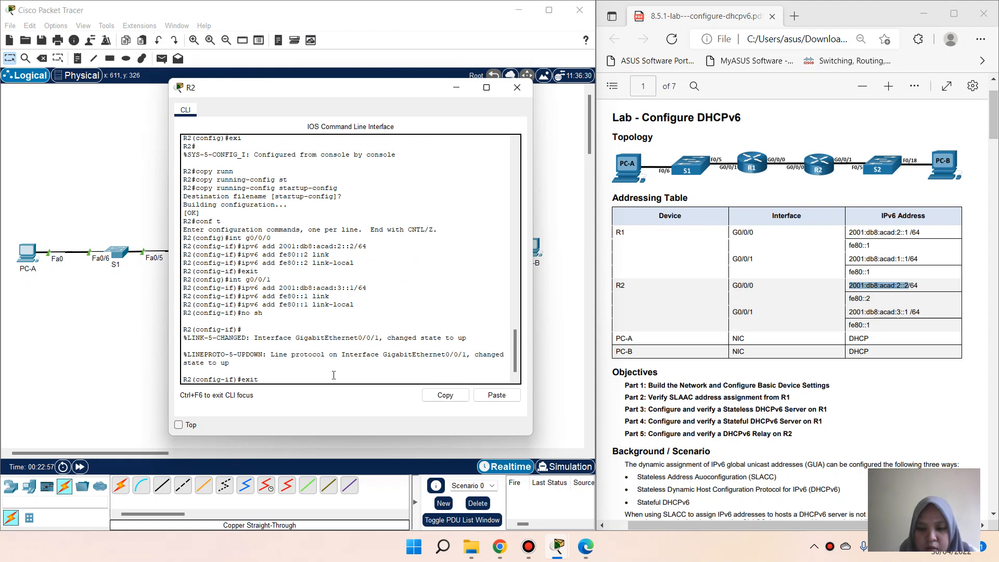
key("Return")
type("ig)#ipv")
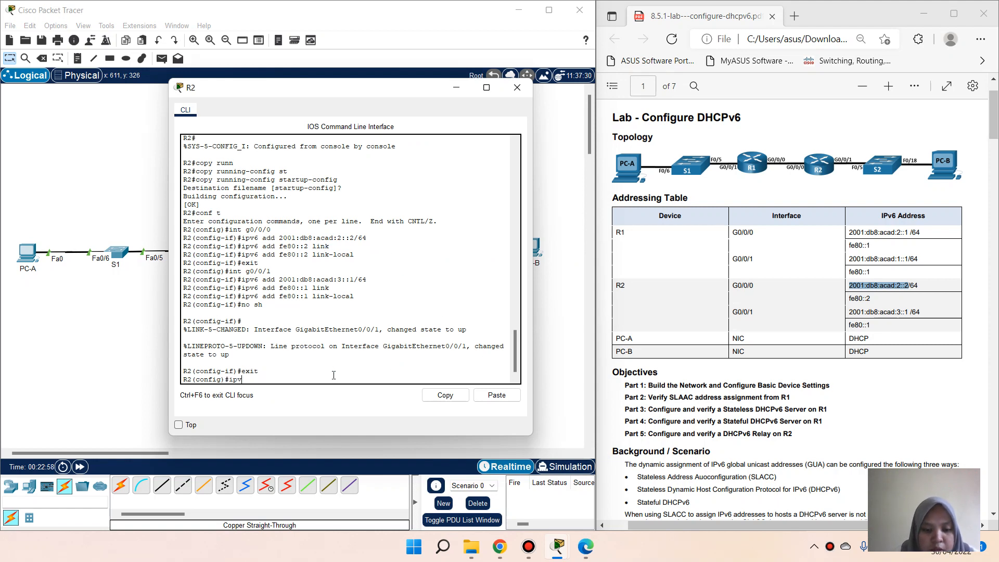
type("6 route ")
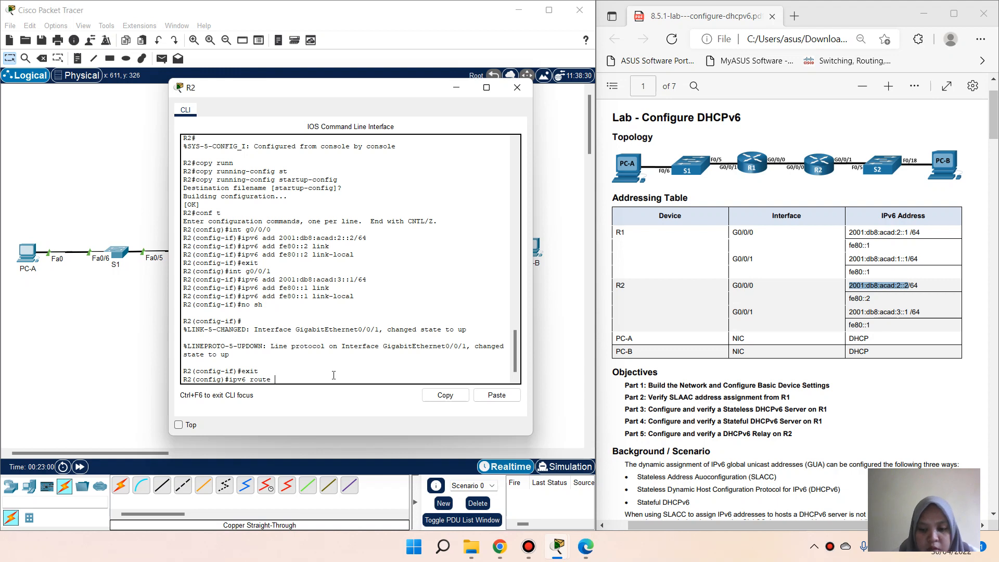
type("::/0")
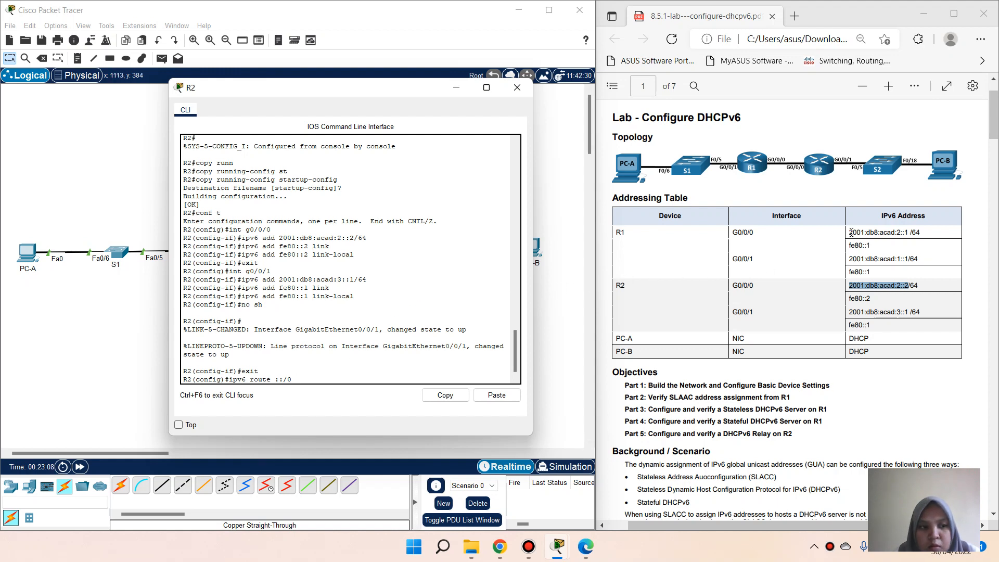
left_click_drag(850, 232, 909, 234)
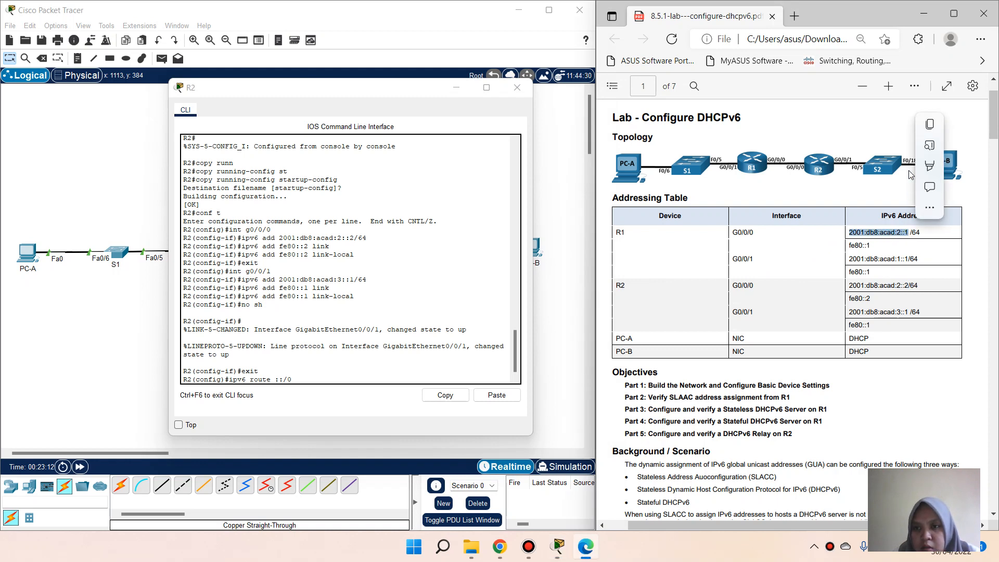
left_click(929, 127)
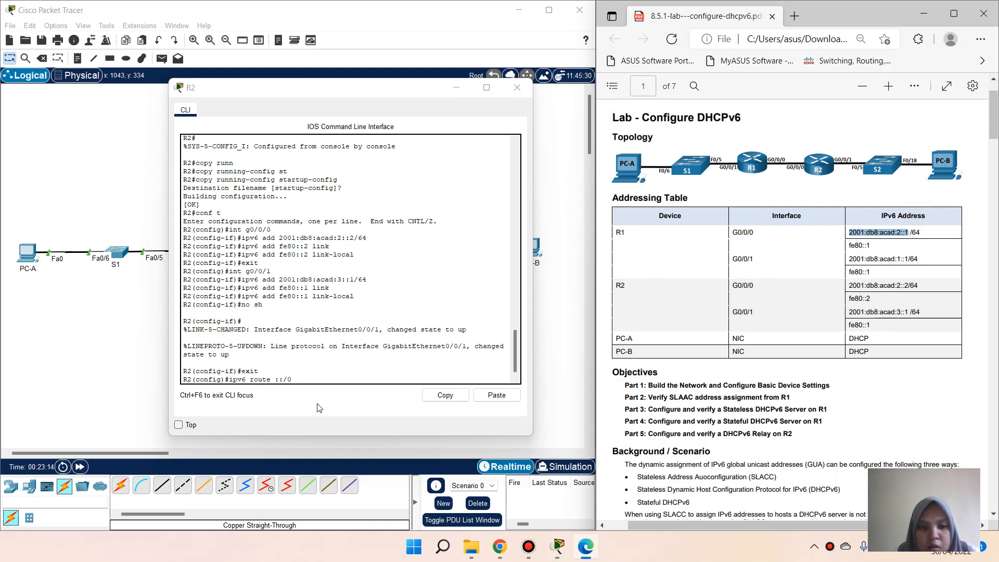
left_click(317, 380)
right_click(317, 381)
left_click(338, 401)
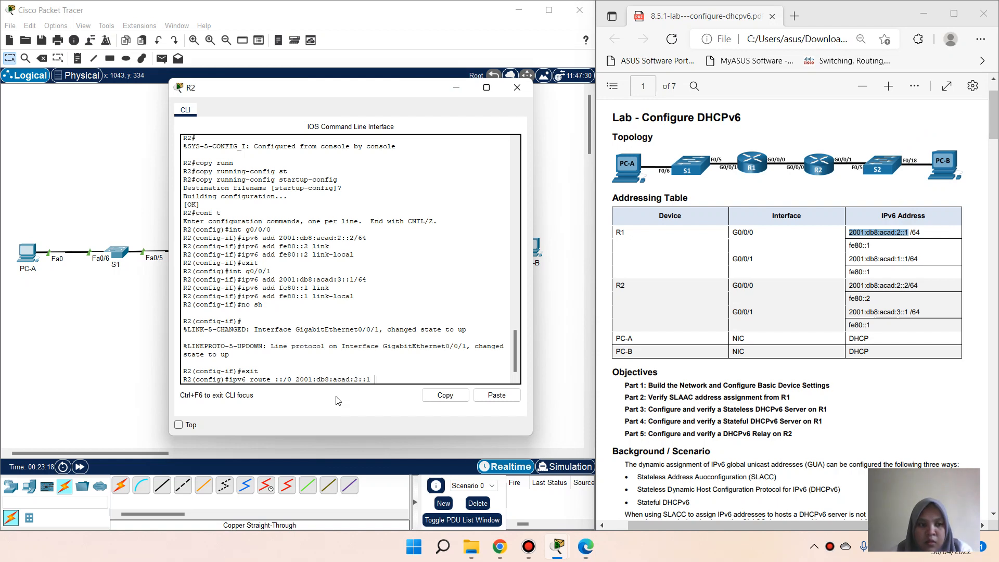
key("Return")
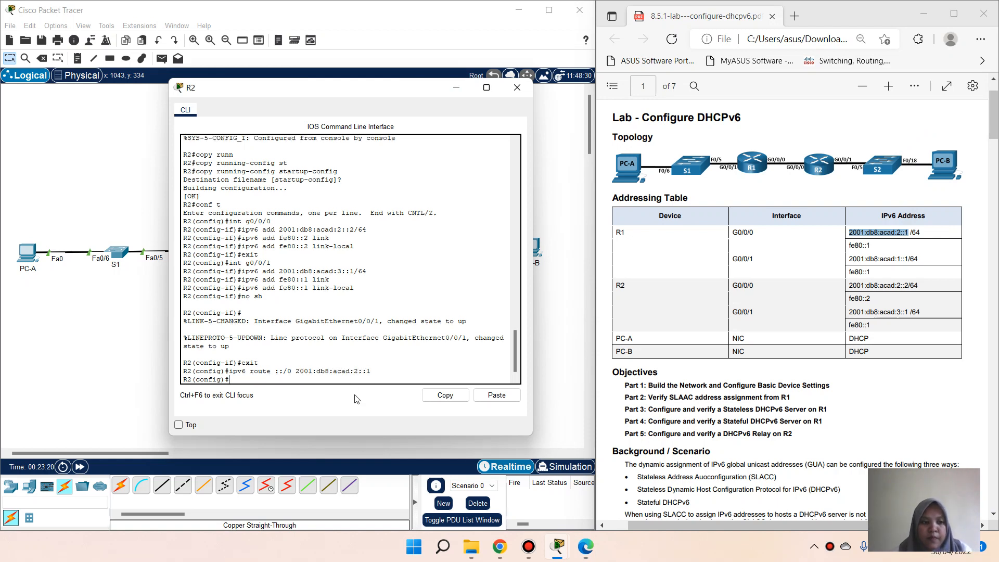
scroll(719, 322, "down", 10)
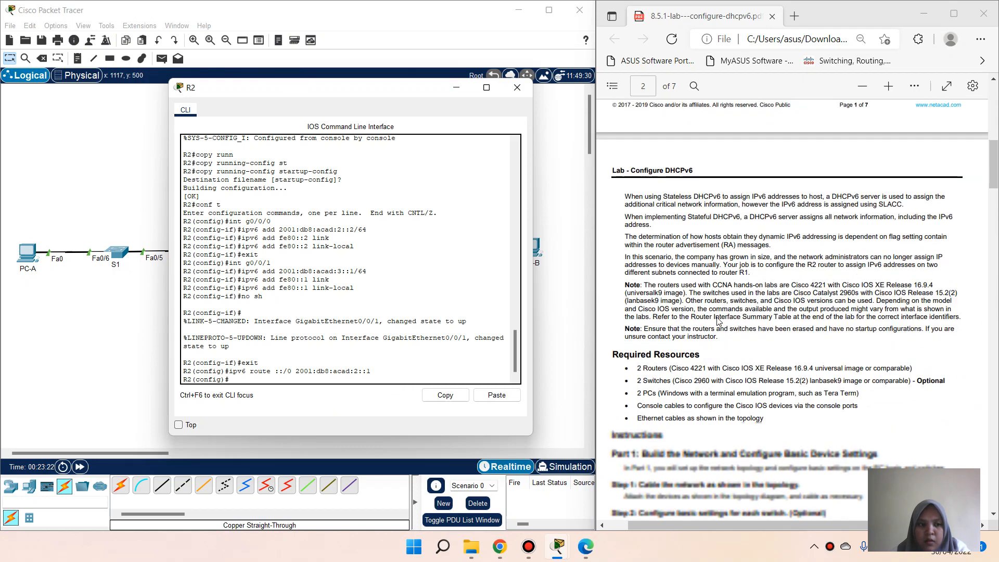
scroll(719, 321, "down", 10)
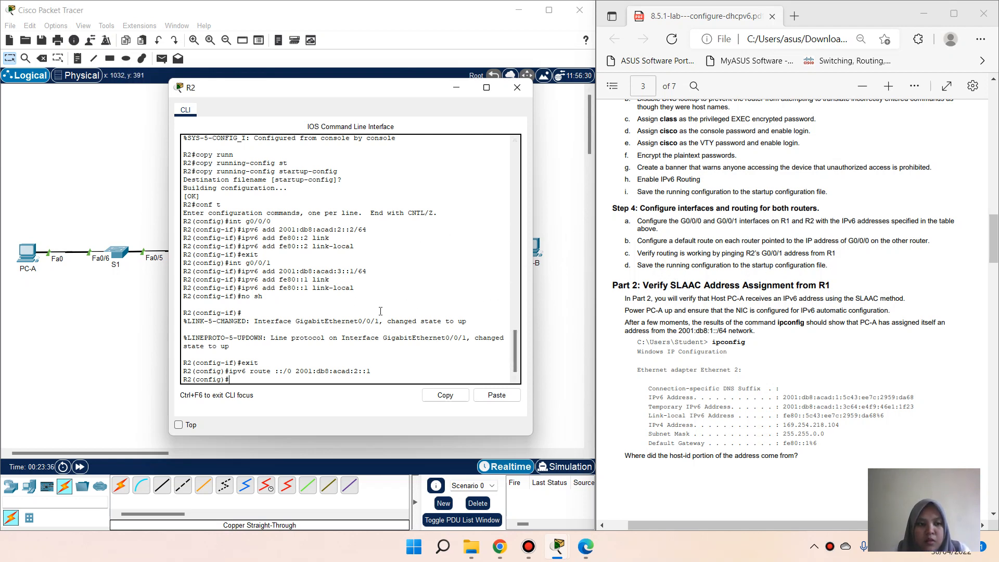
Step: Close R2's console, open R1's CLI and leave configuration mode
left_click(517, 87)
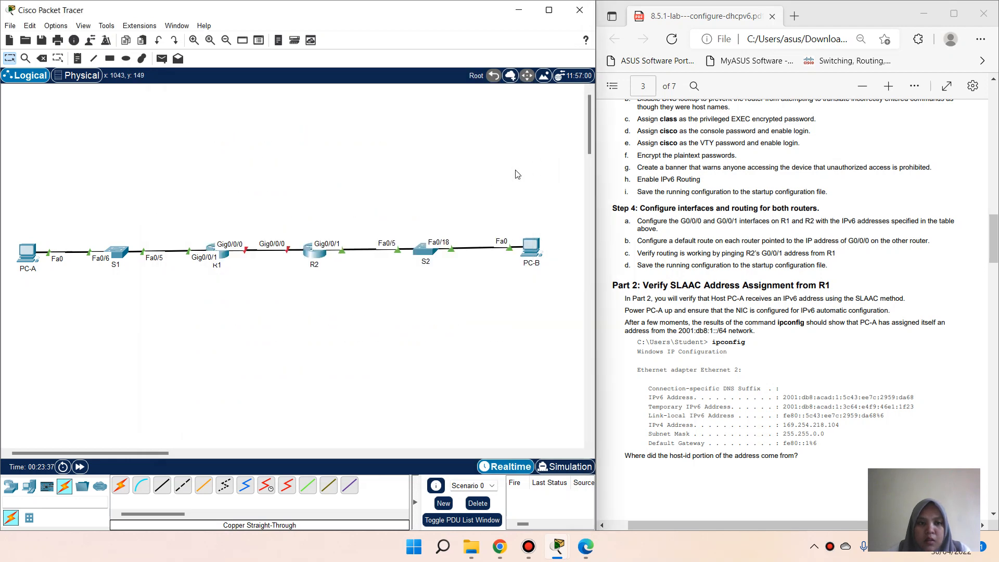
left_click(232, 255)
type("ex")
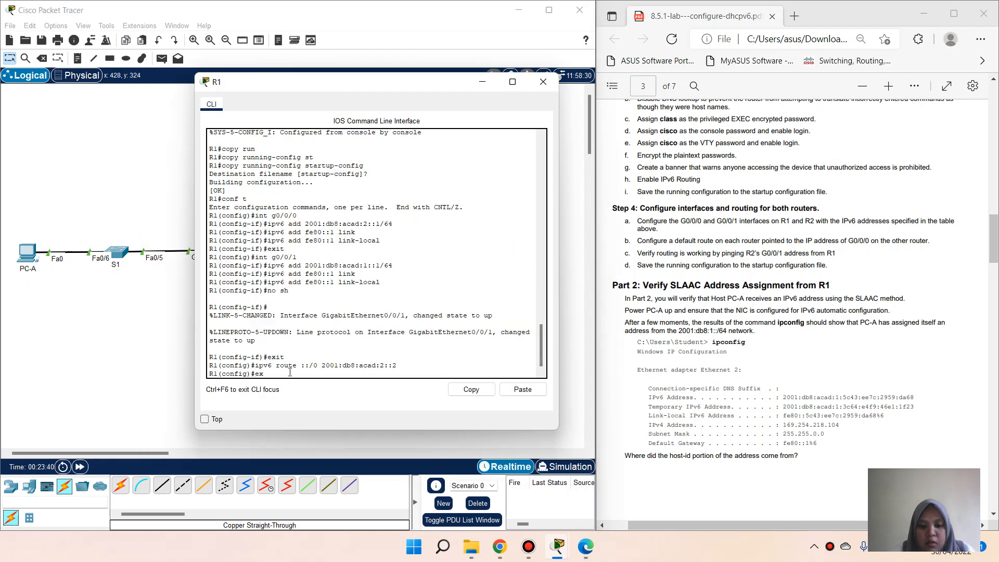
type("it")
key("Return")
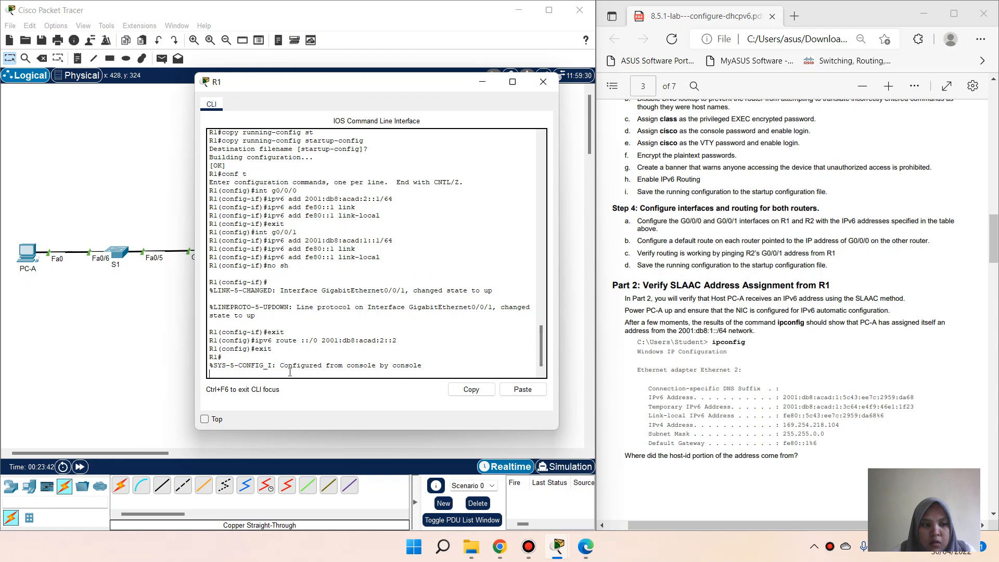
key("Return")
Step: From R1, ping R2's G0/0/1 address 2001:db8:acad:3::1
type("ping")
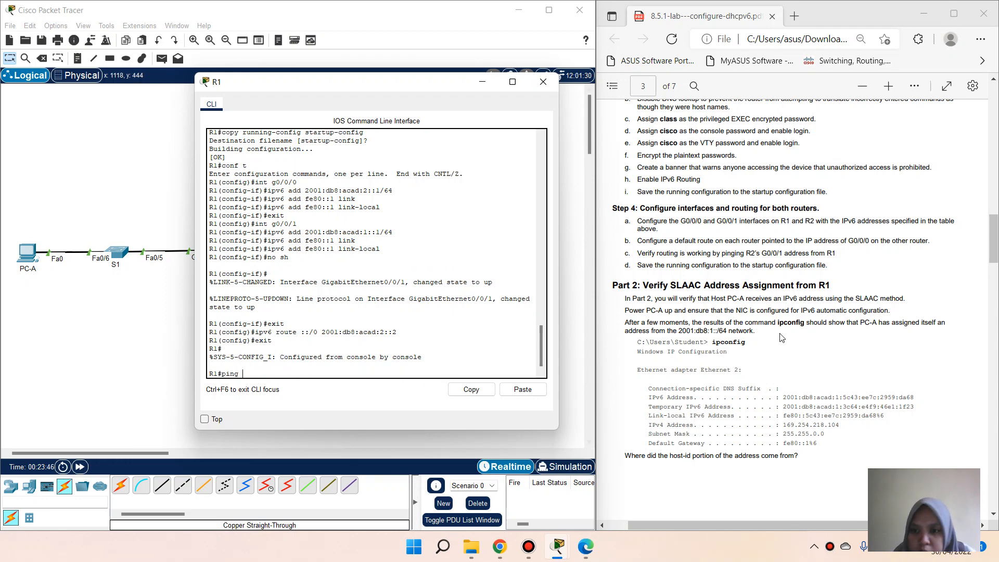
scroll(778, 310, "up", 20)
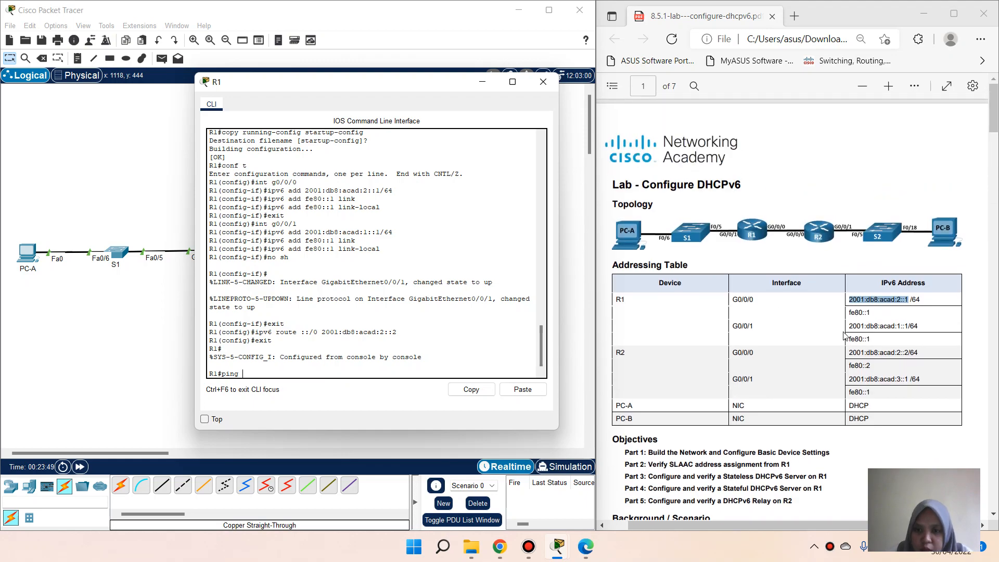
left_click(850, 380)
left_click_drag(850, 380, 906, 379)
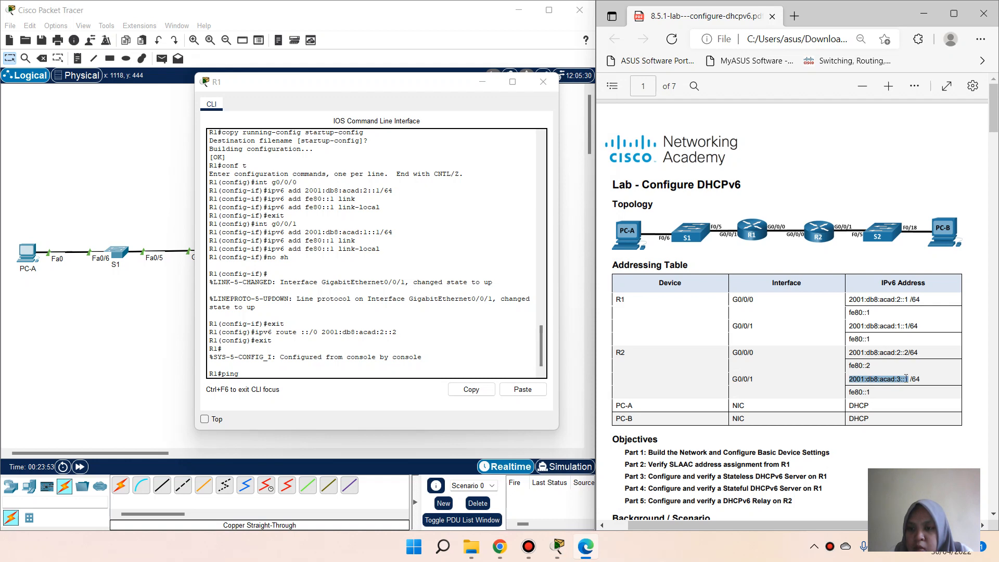
right_click(907, 379)
left_click(928, 275)
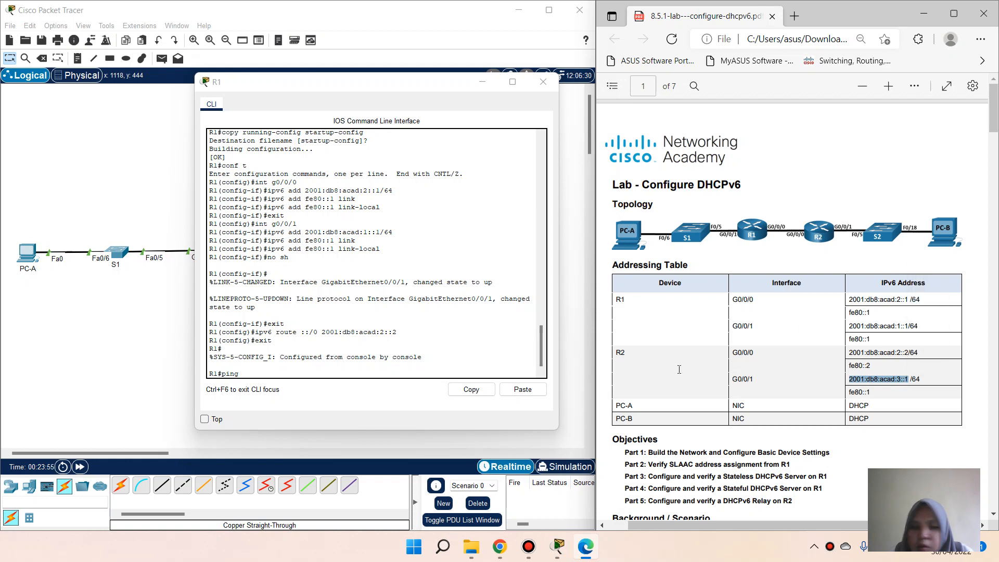
right_click(264, 379)
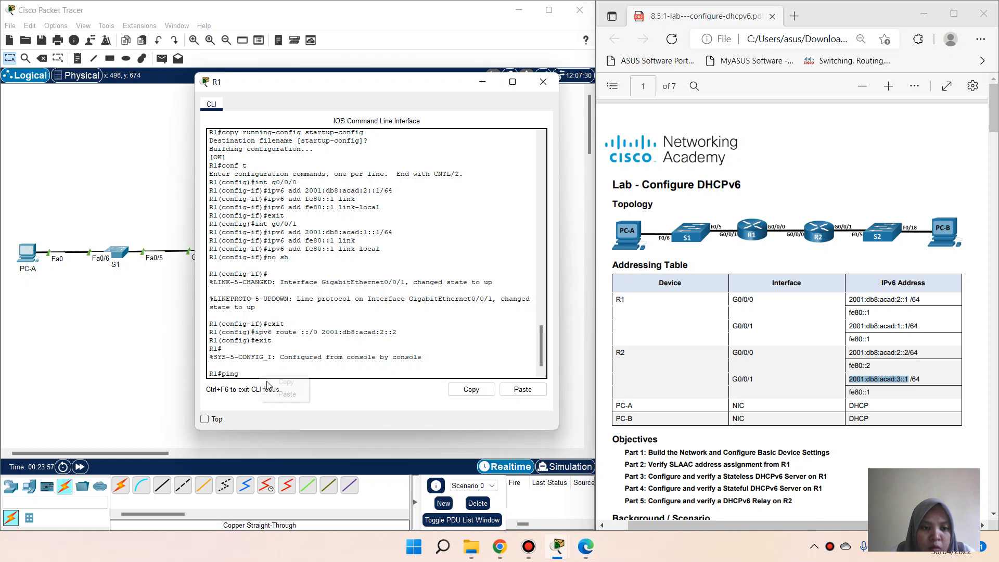
left_click(286, 394)
key("Return")
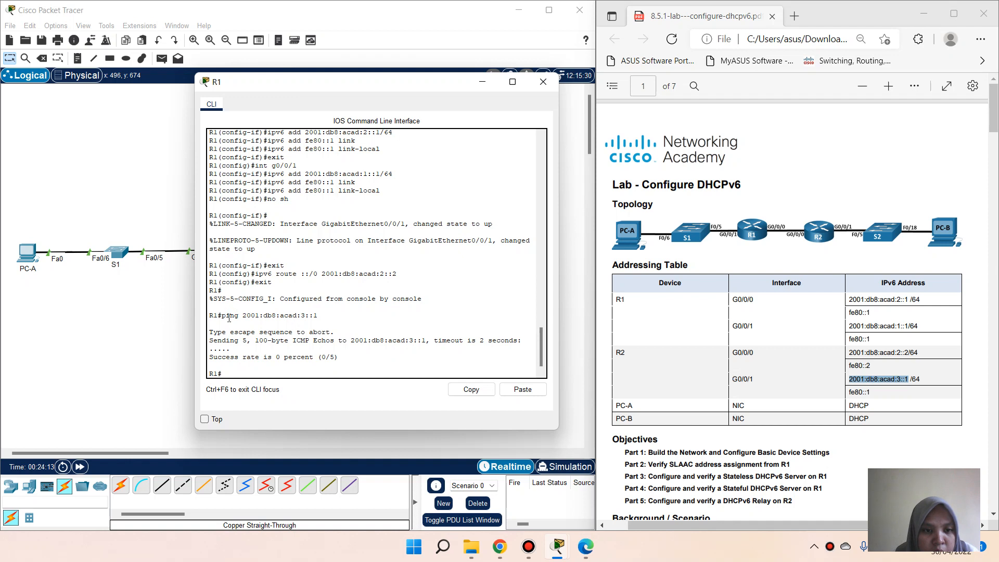
Step: Rerun the ping to 2001:db8:acad:3::1 from R1
left_click_drag(222, 316, 322, 317)
right_click(321, 316)
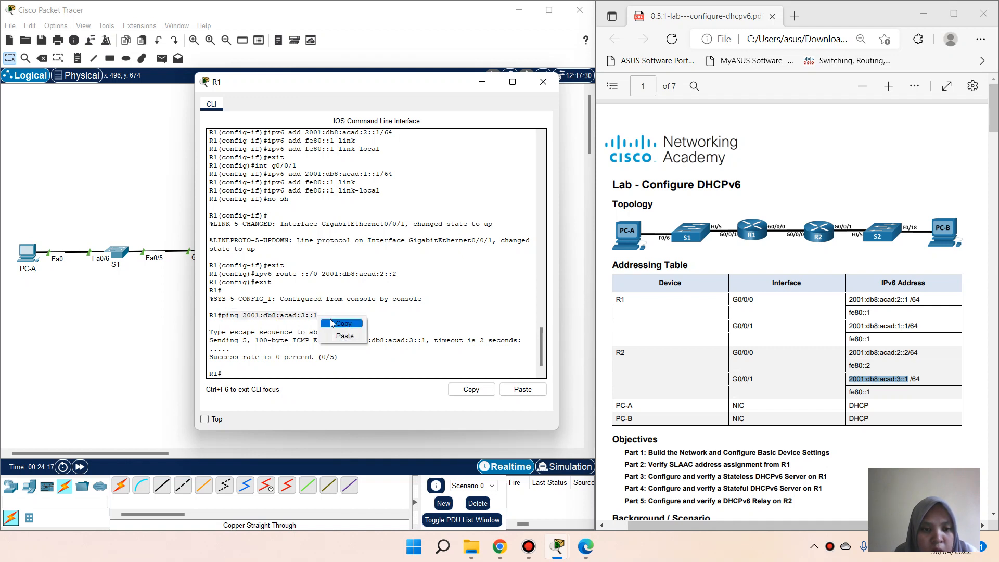
left_click(335, 325)
left_click(254, 376)
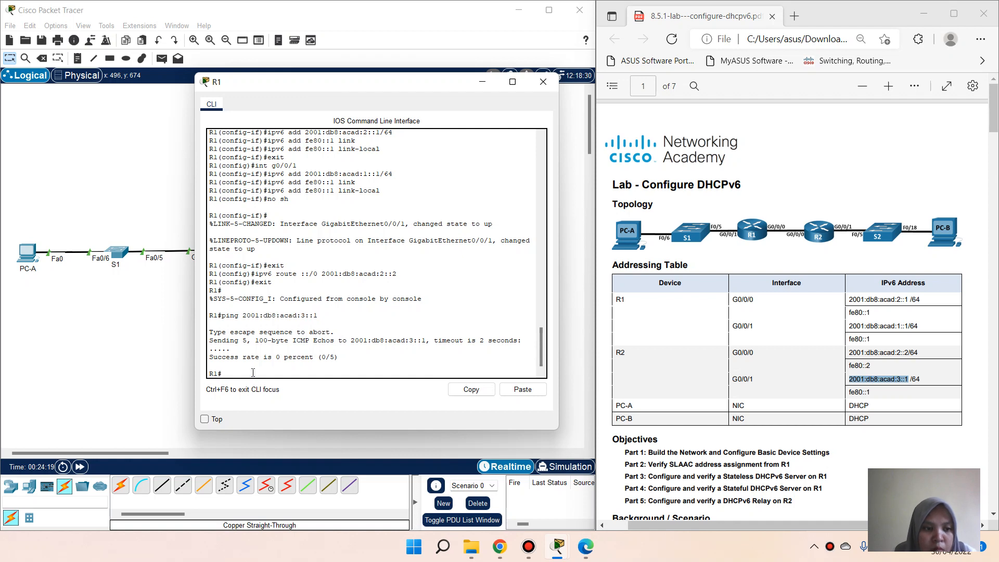
right_click(253, 376)
left_click(280, 392)
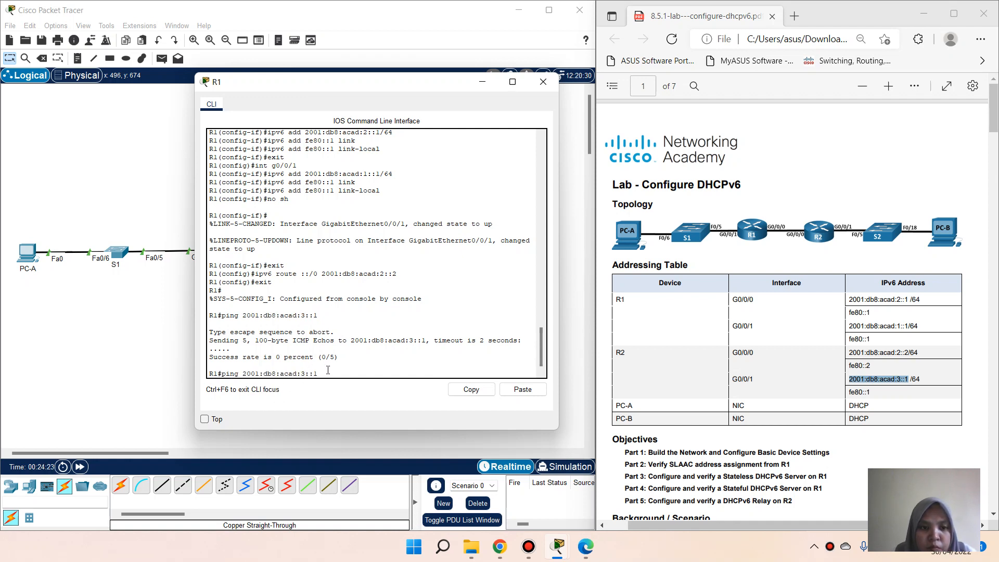
key("Return")
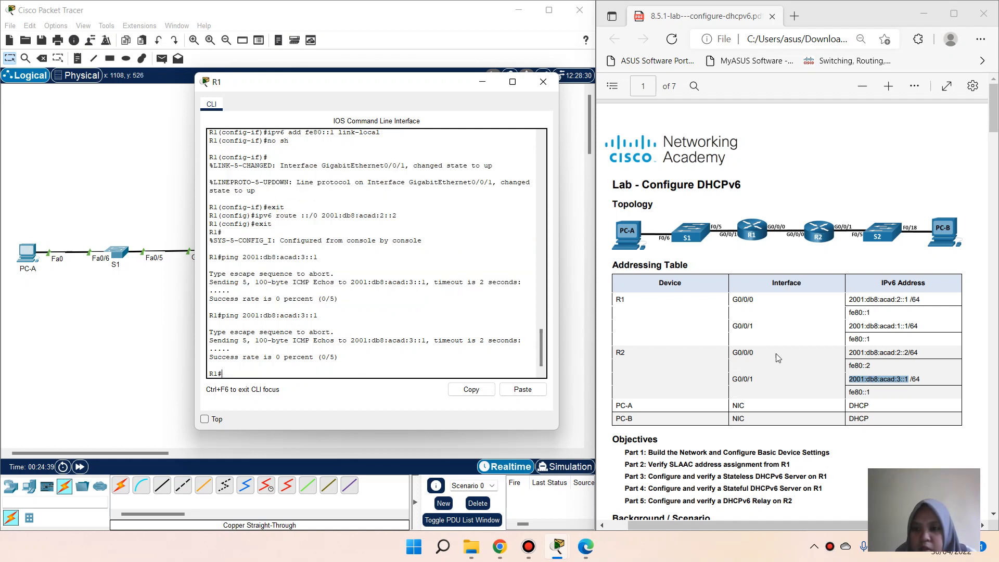
Step: From R1, ping 2001:db8:acad:2::1
left_click_drag(851, 299, 909, 304)
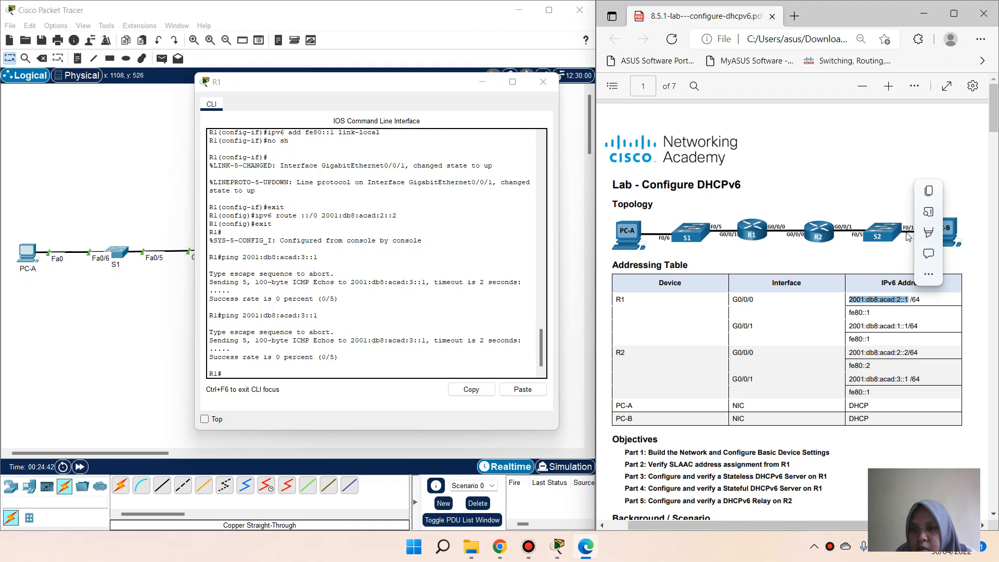
left_click(929, 191)
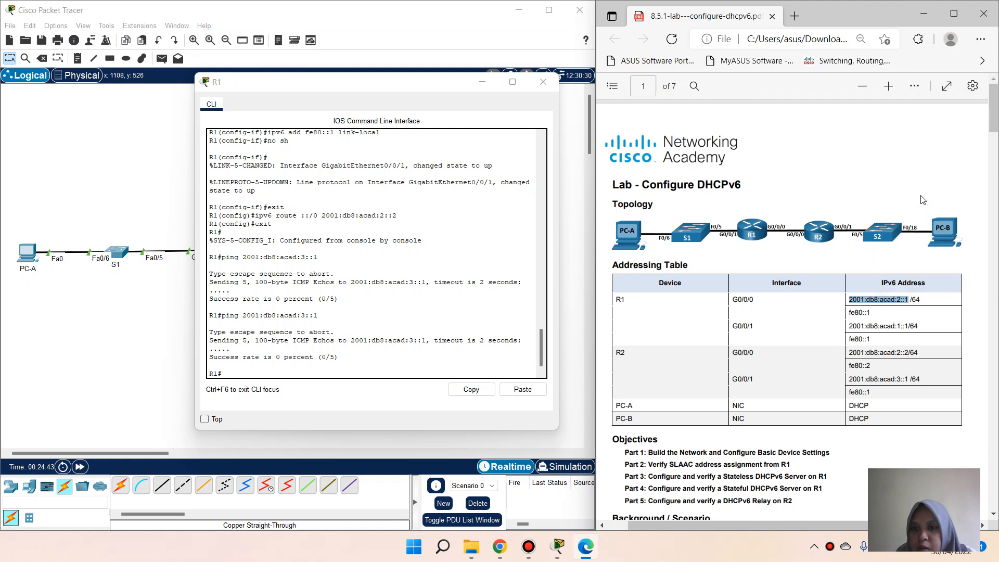
left_click(271, 370)
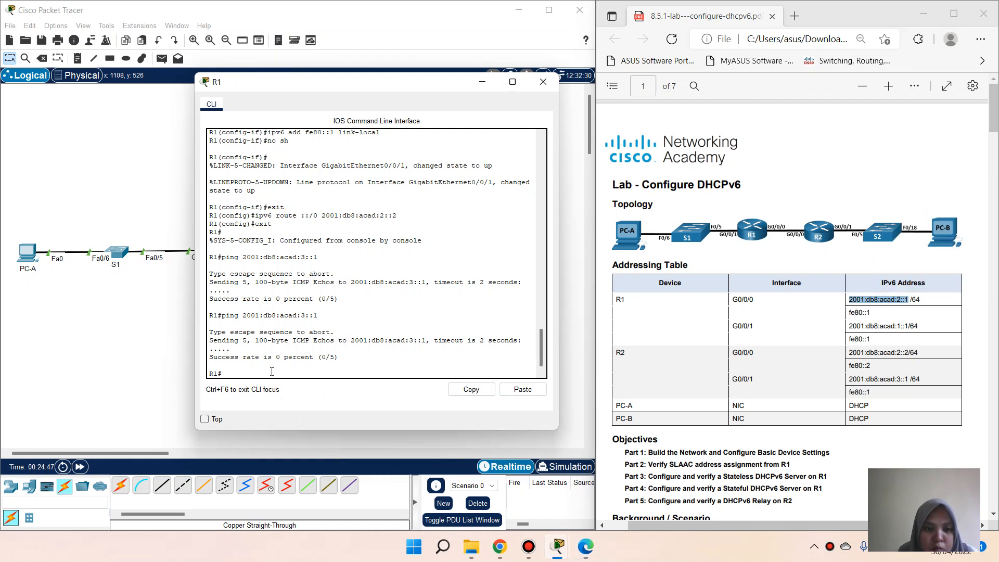
type("ping")
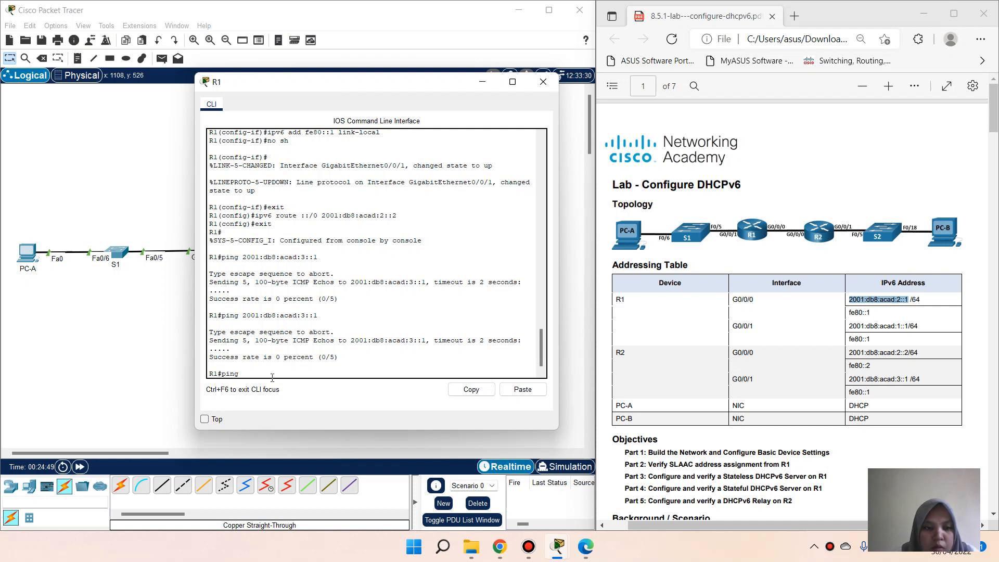
right_click(274, 376)
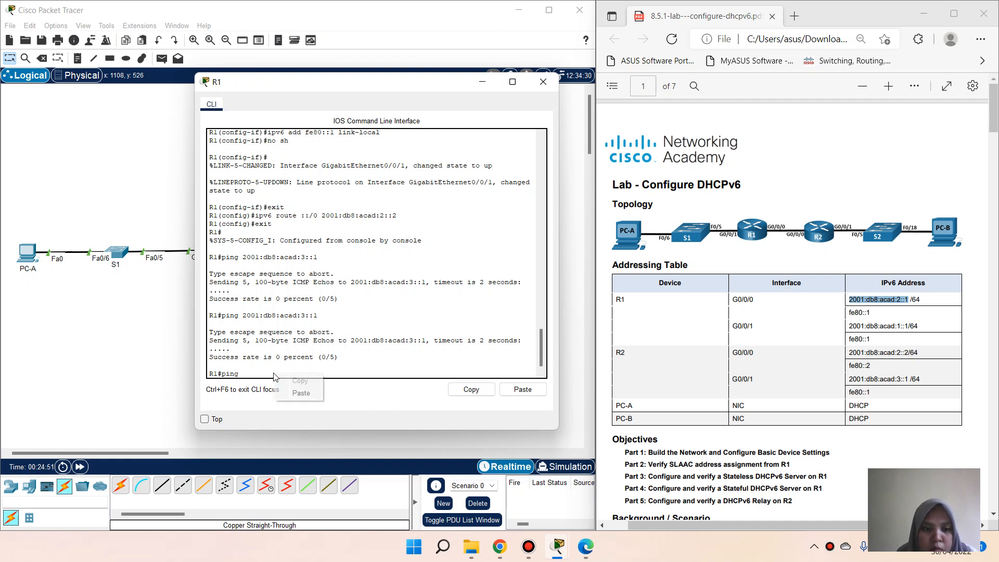
left_click(301, 393)
key("Return")
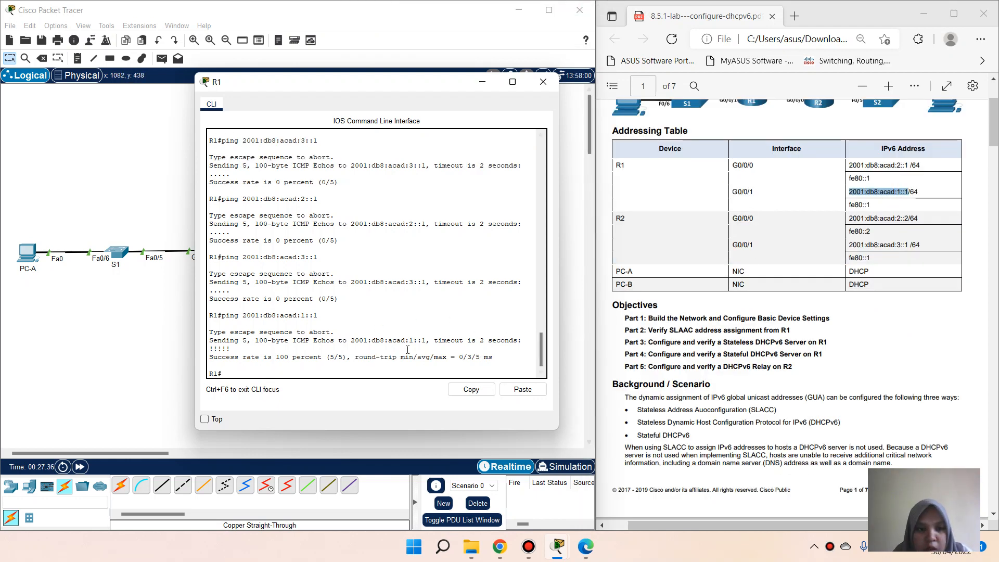
Step: Save R1's config with copy running-config startup-config, then close R1's console
scroll(726, 276, "down", 10)
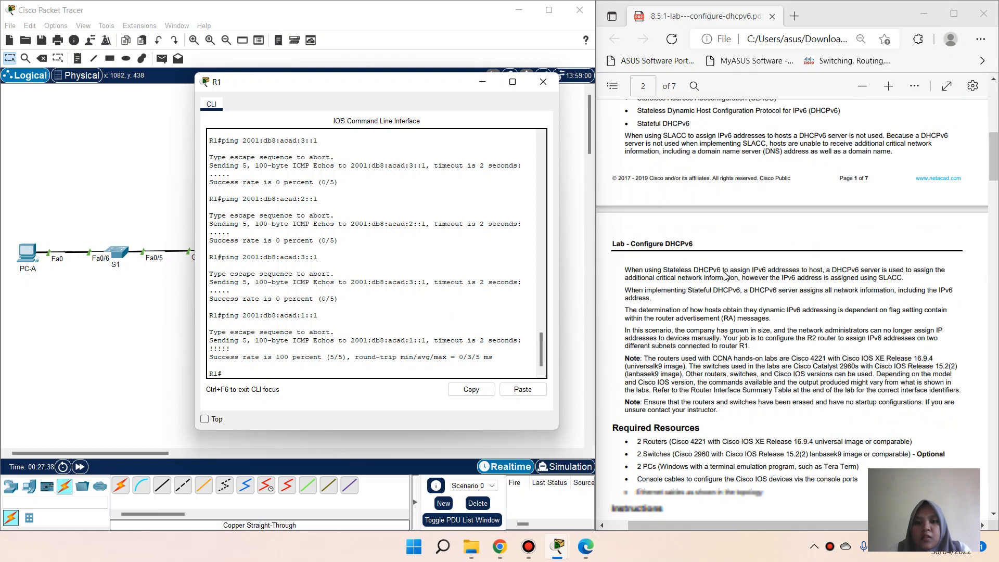
scroll(726, 276, "down", 15)
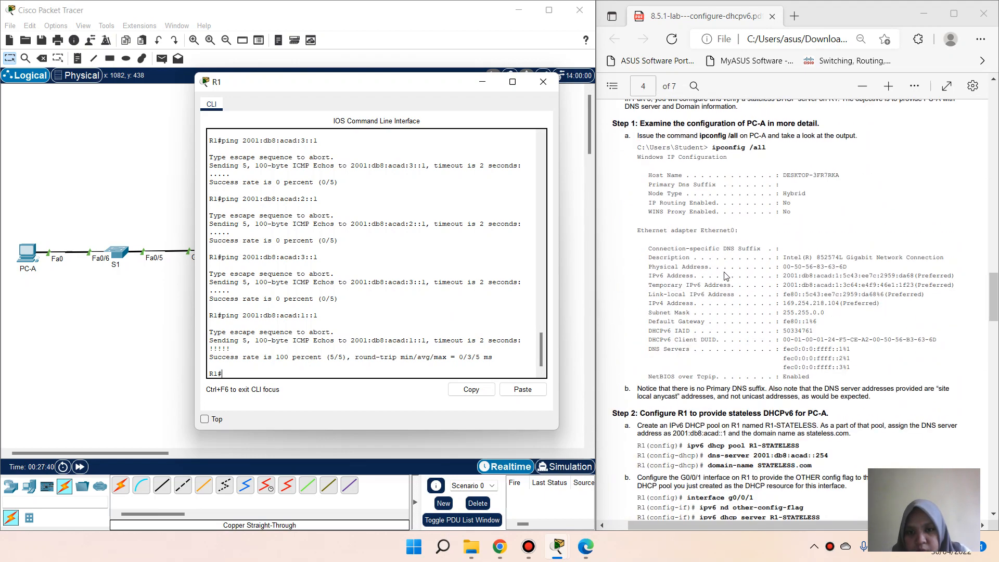
scroll(746, 414, "up", 10)
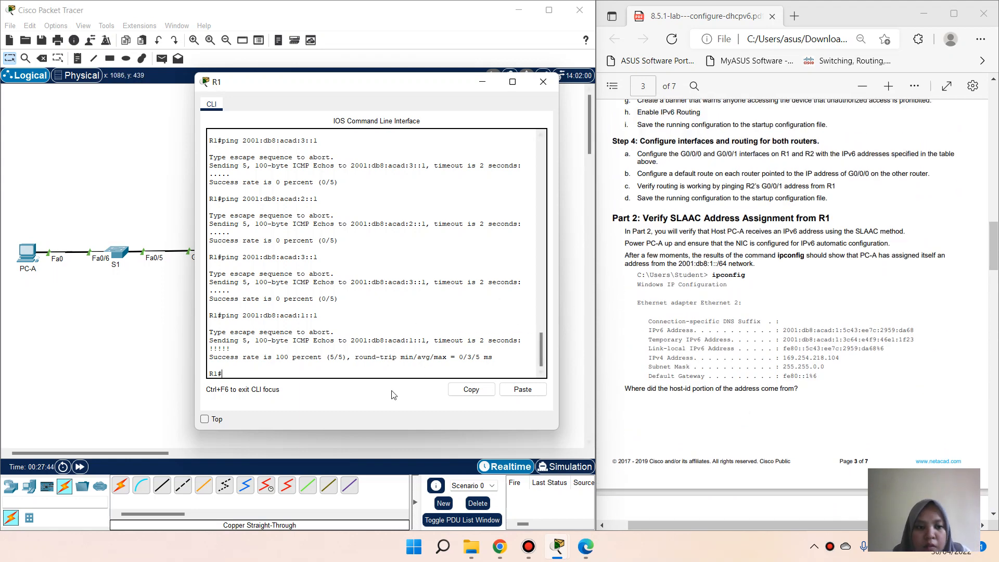
type("copy")
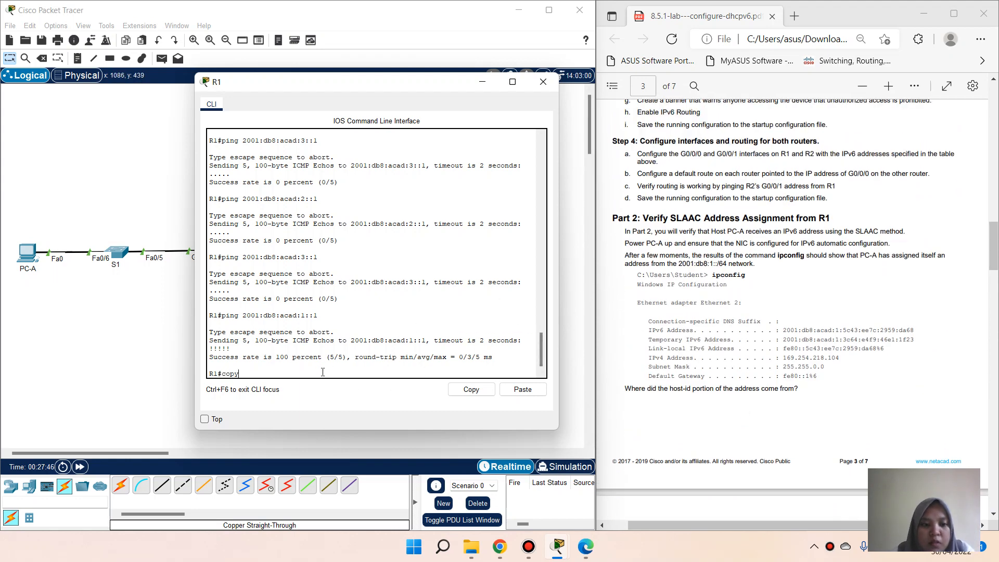
type(" run")
key("Tab")
type("st")
key("Tab")
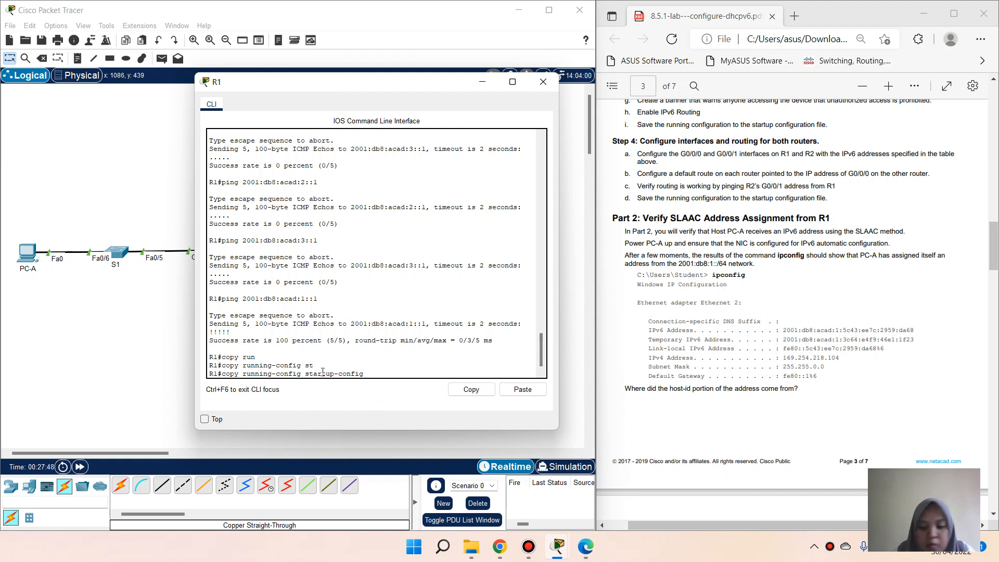
key("Return")
key("Return")
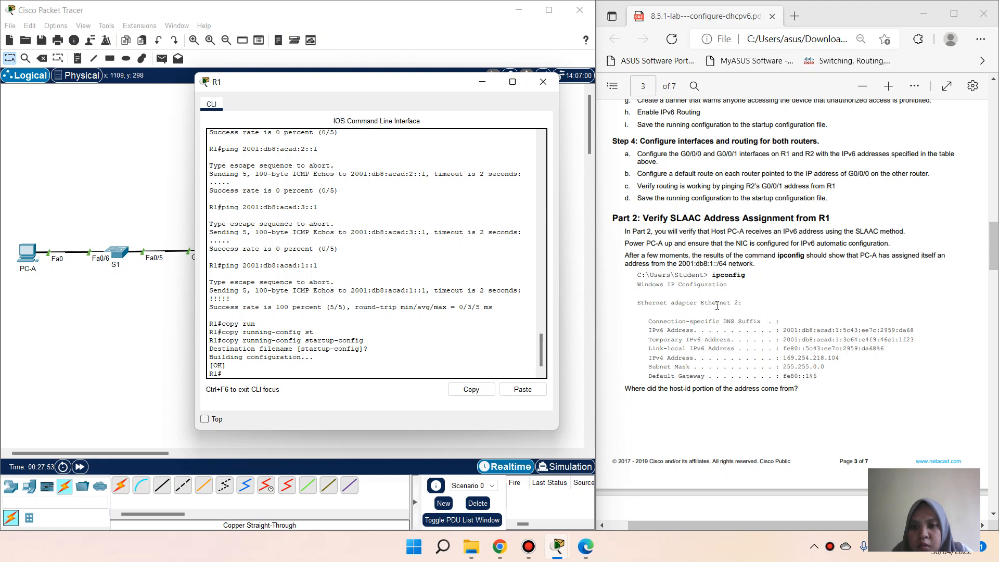
left_click(567, 246)
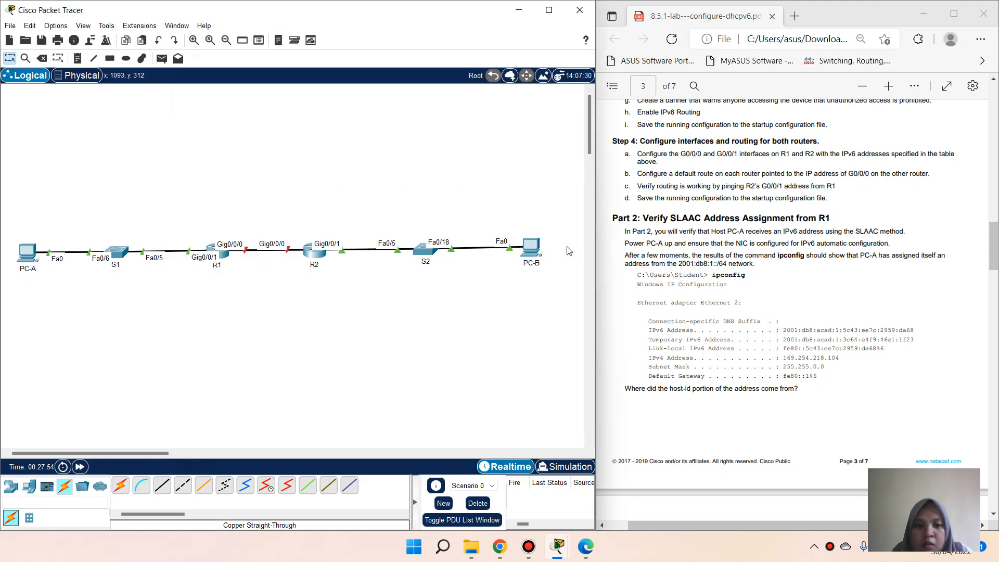
Step: On R2, run copy running-config startup-config, accept the default filename, and close the window
left_click(309, 255)
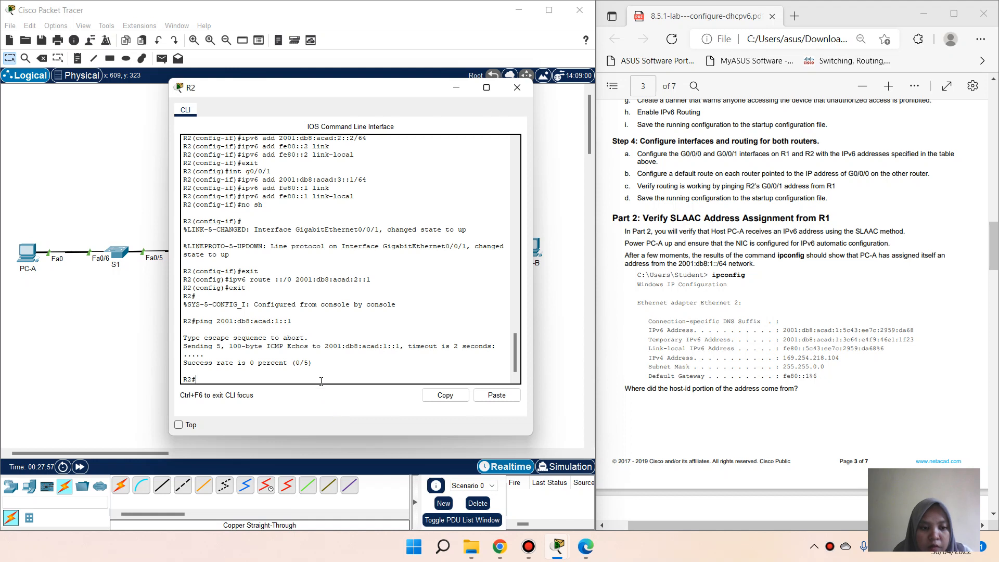
type("cop")
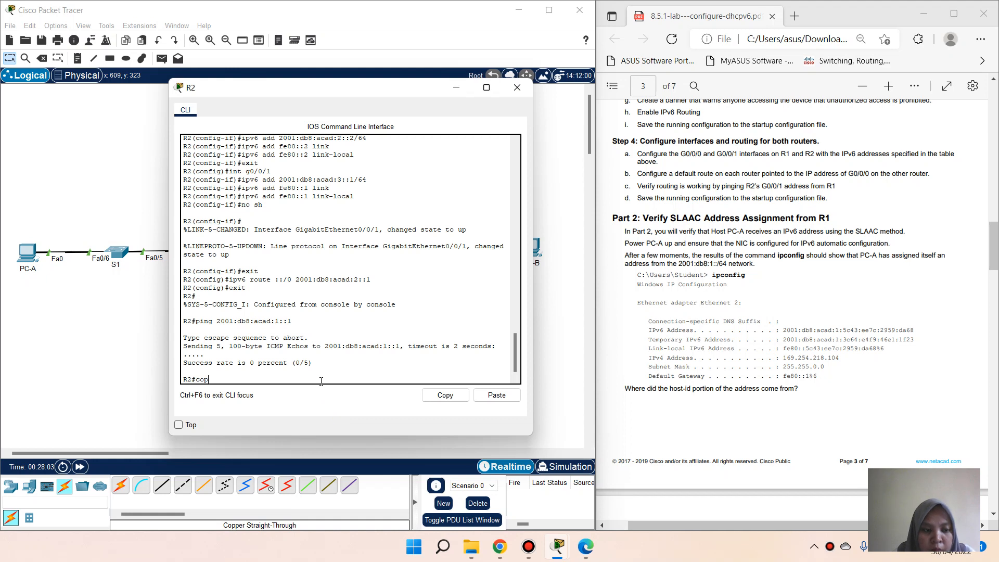
type("y")
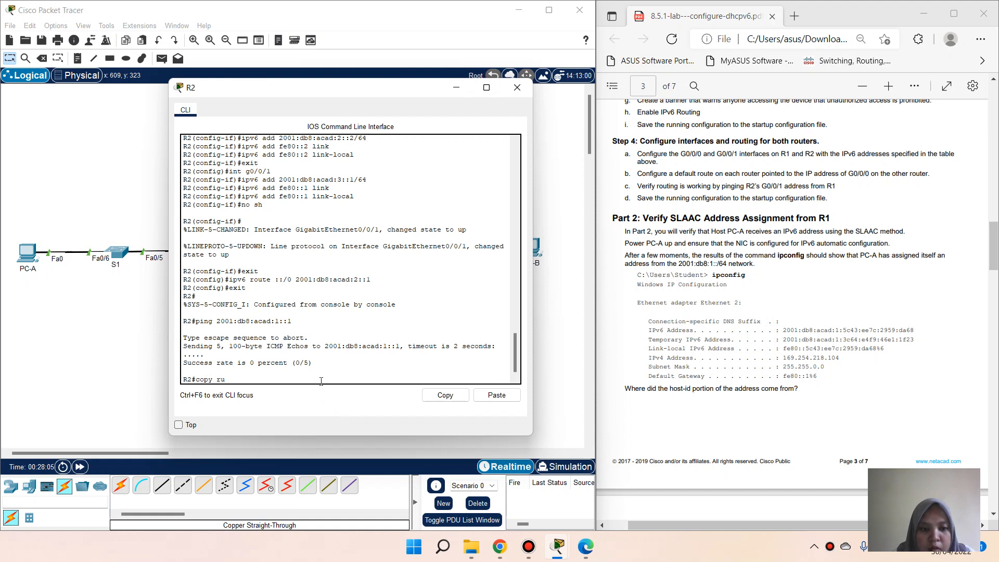
type(" ru")
key("BackSpace")
key("BackSpace")
key("BackSpace")
key("BackSpace")
key("BackSpace")
key("BackSpace")
key("BackSpace")
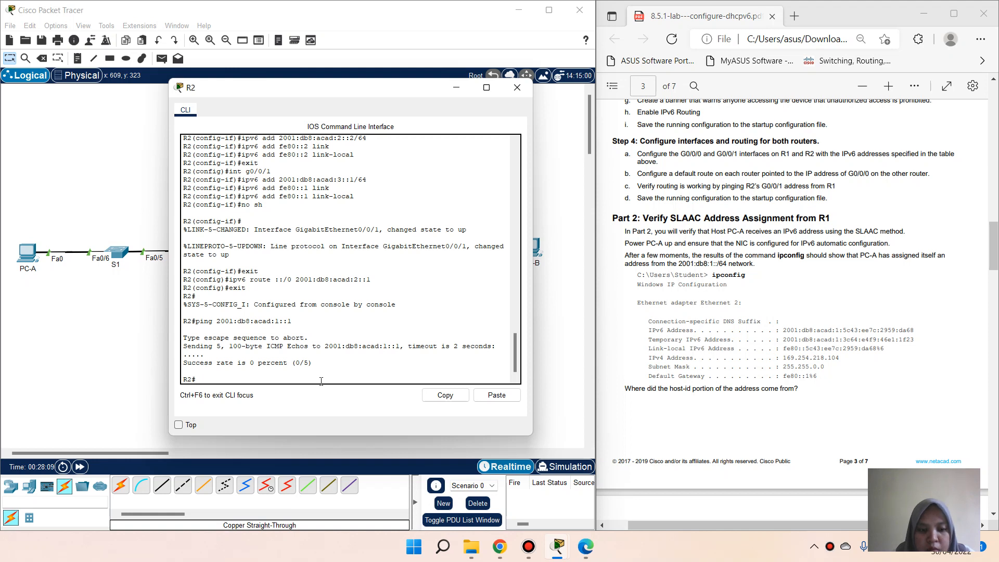
type("copy")
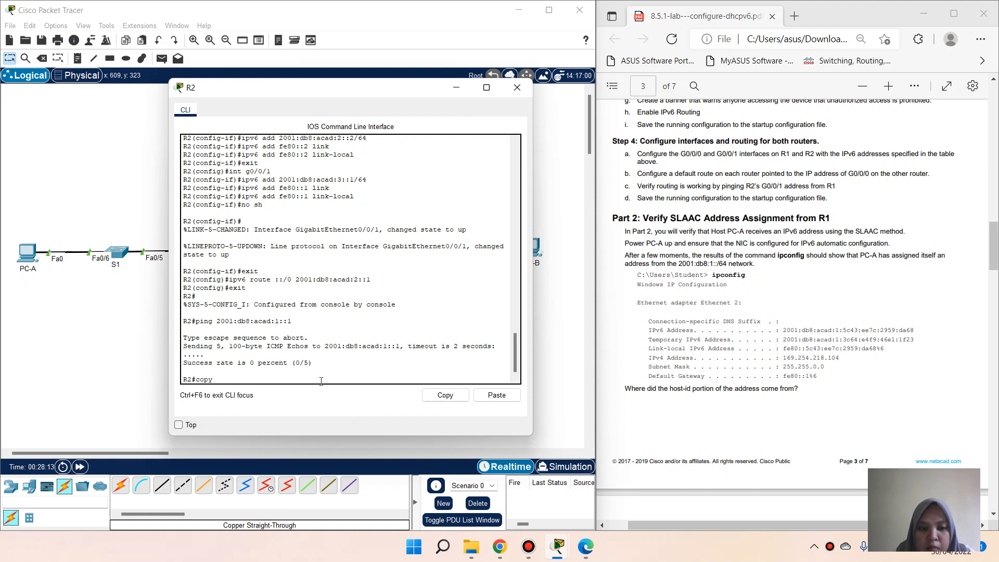
type(" run")
key("Tab")
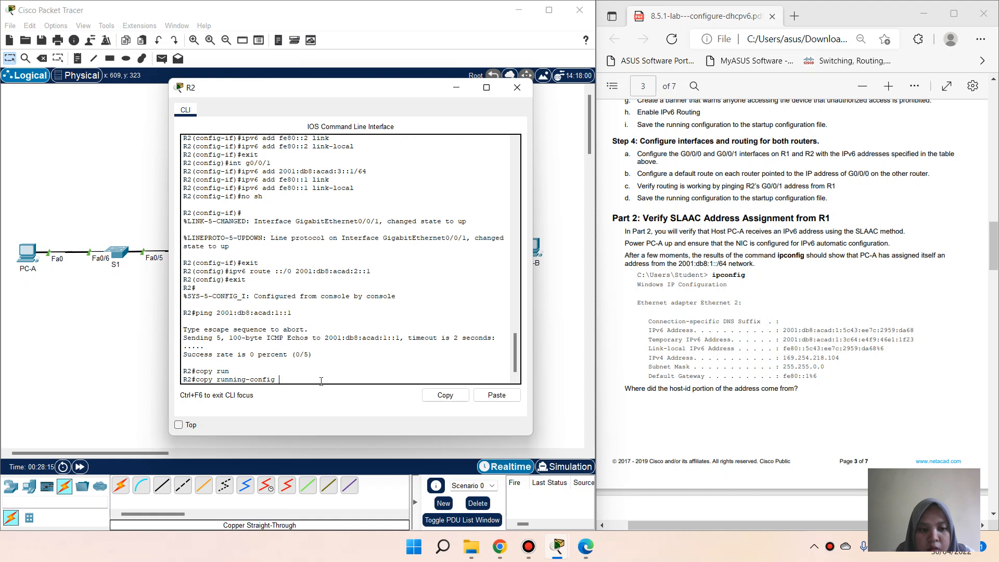
type("st")
key("Tab")
key("Return")
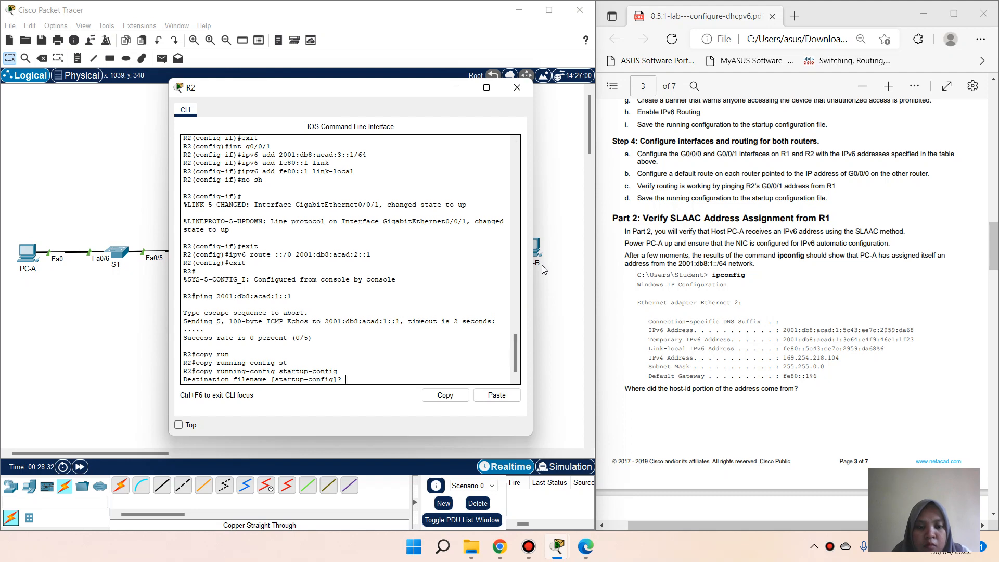
key("Return")
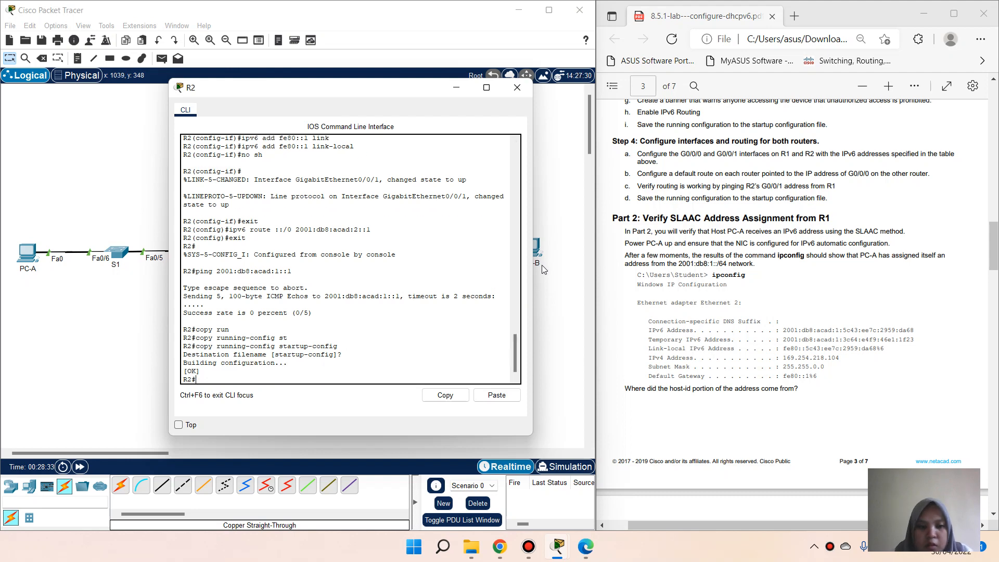
left_click(577, 290)
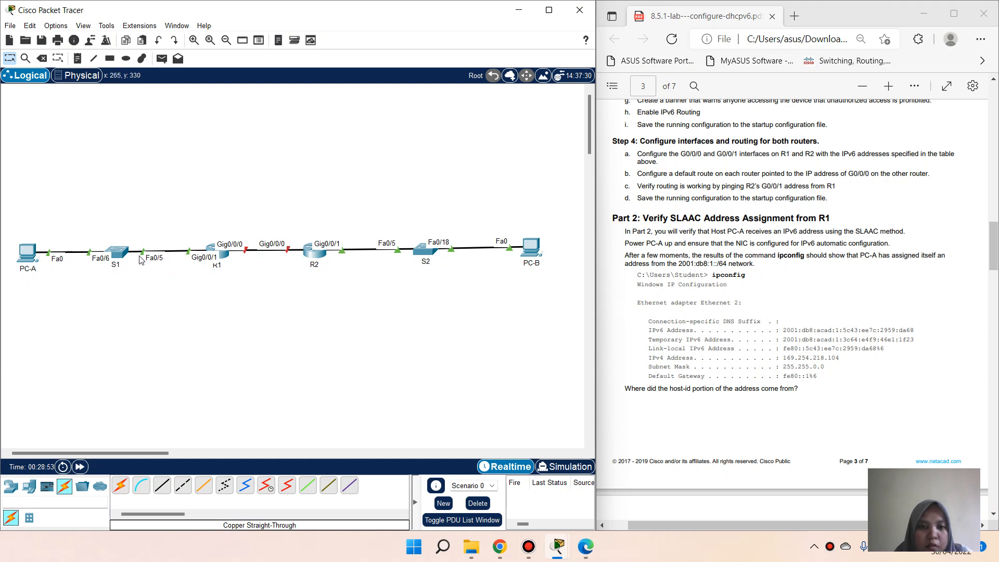
Step: Set PC-A's IPv6 configuration to Automatic
left_click(29, 251)
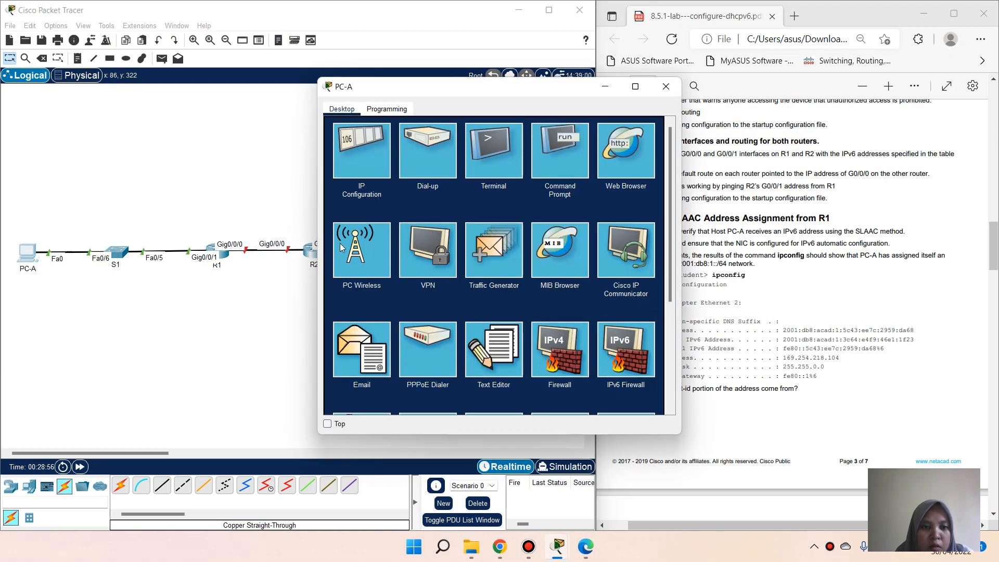
left_click(364, 164)
left_click(376, 266)
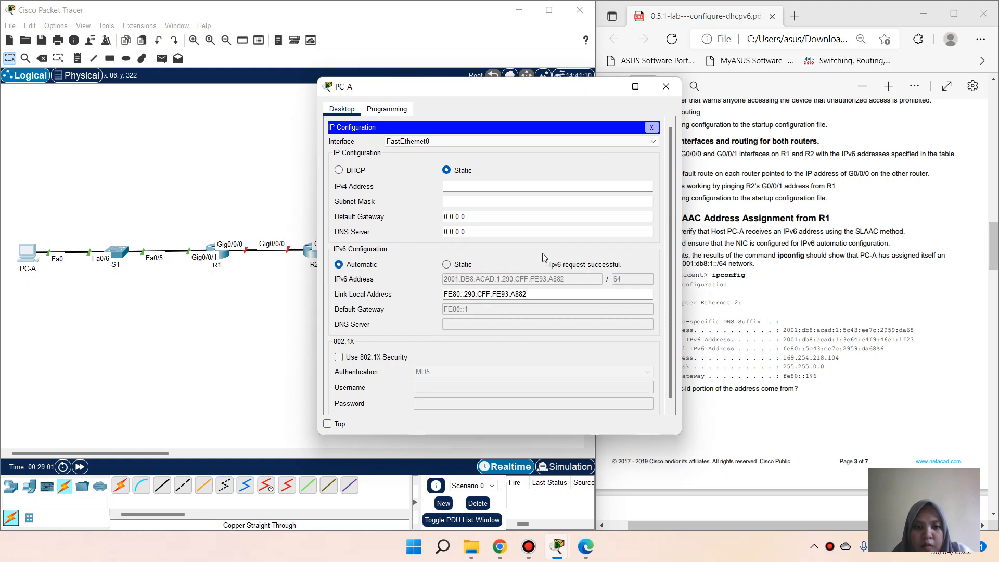
left_click(656, 130)
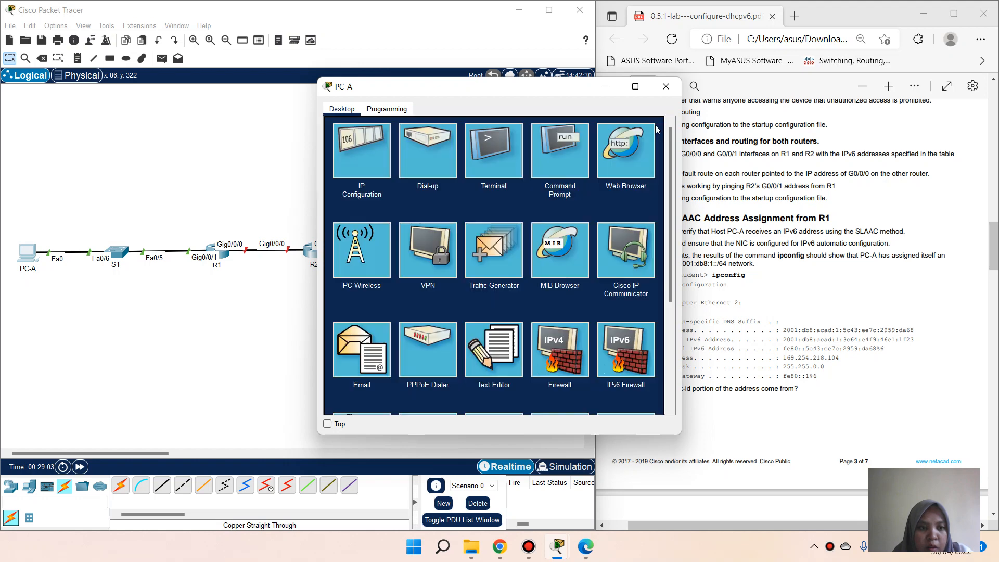
Step: Run ipconfig on PC-A to confirm its SLAAC address 2001:DB8:ACAD:1:290:CFF:FE93:A882
left_click(550, 167)
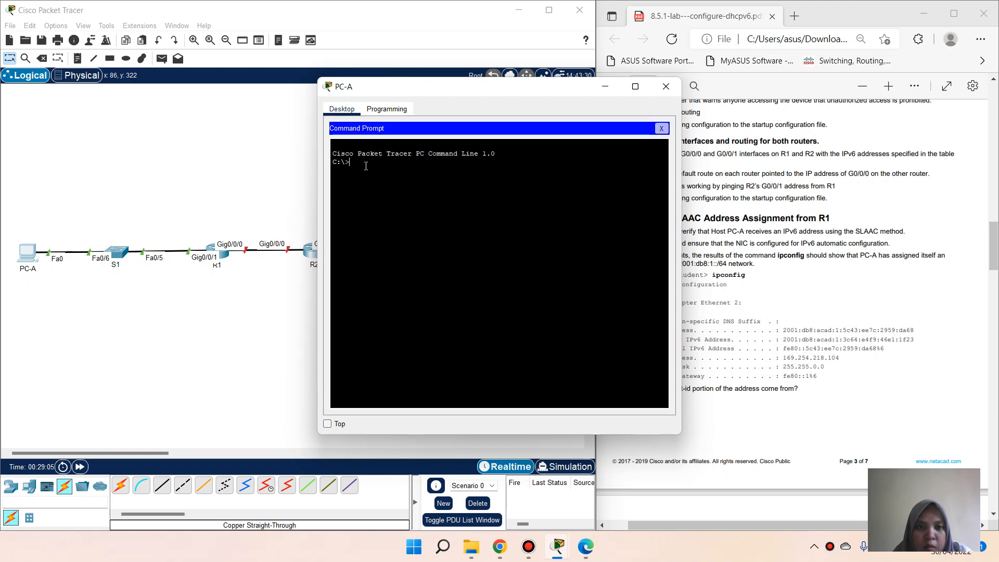
type("ipconfig")
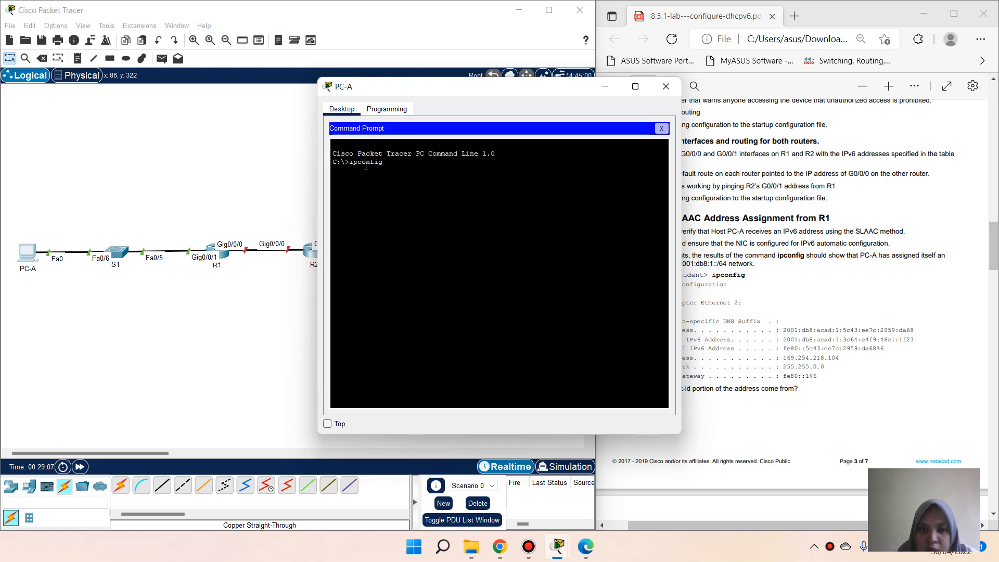
key("Return")
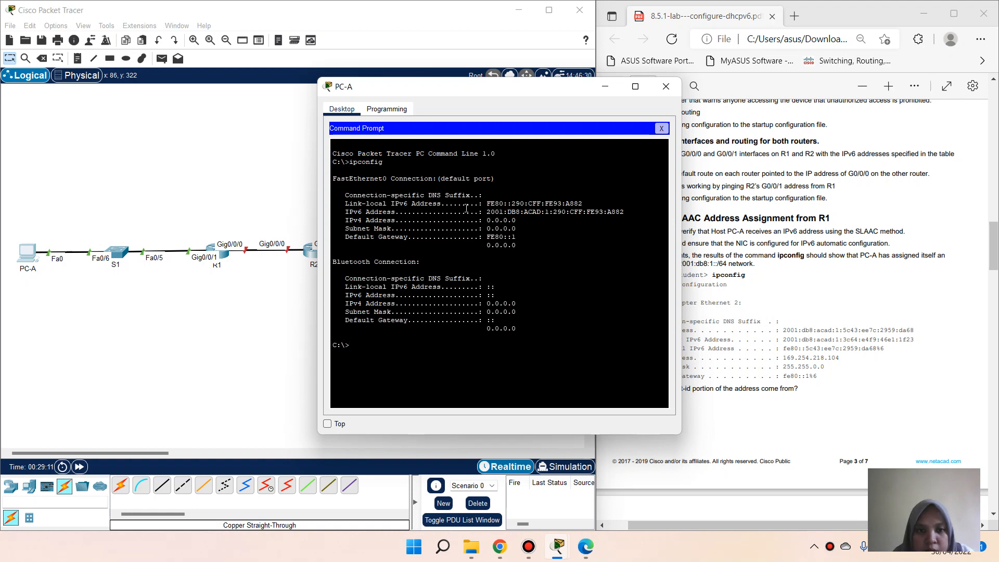
left_click_drag(493, 203, 584, 204)
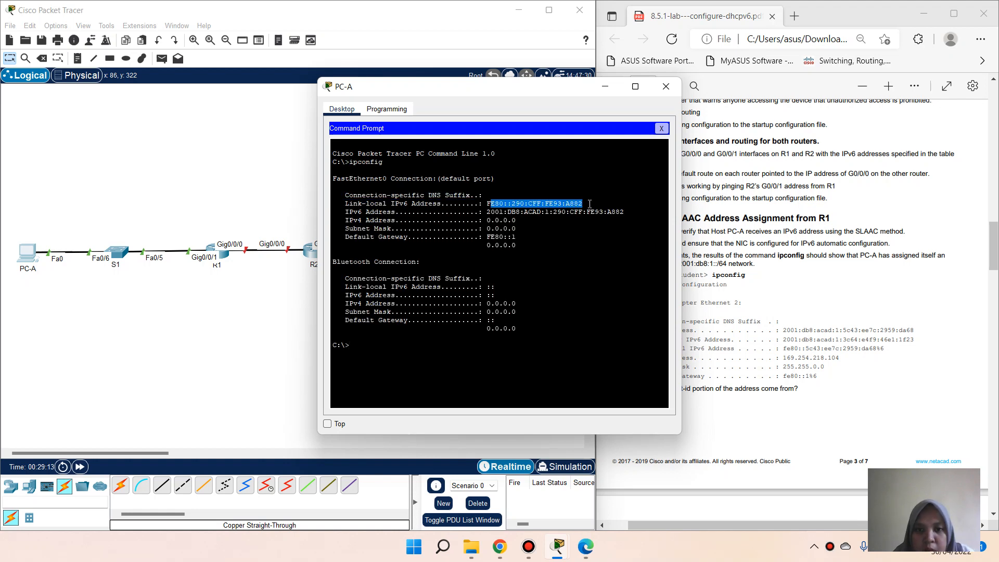
left_click(662, 128)
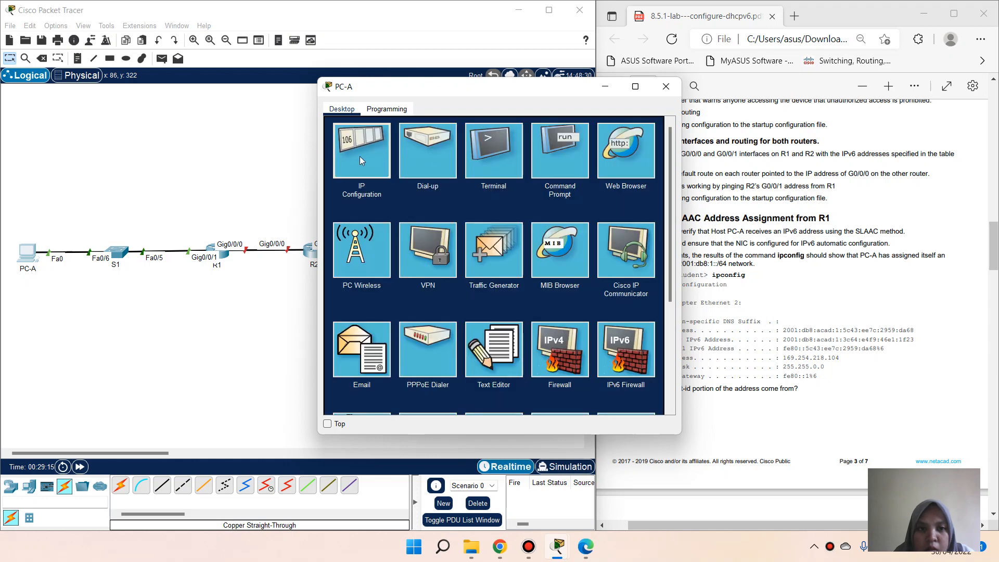
left_click(362, 161)
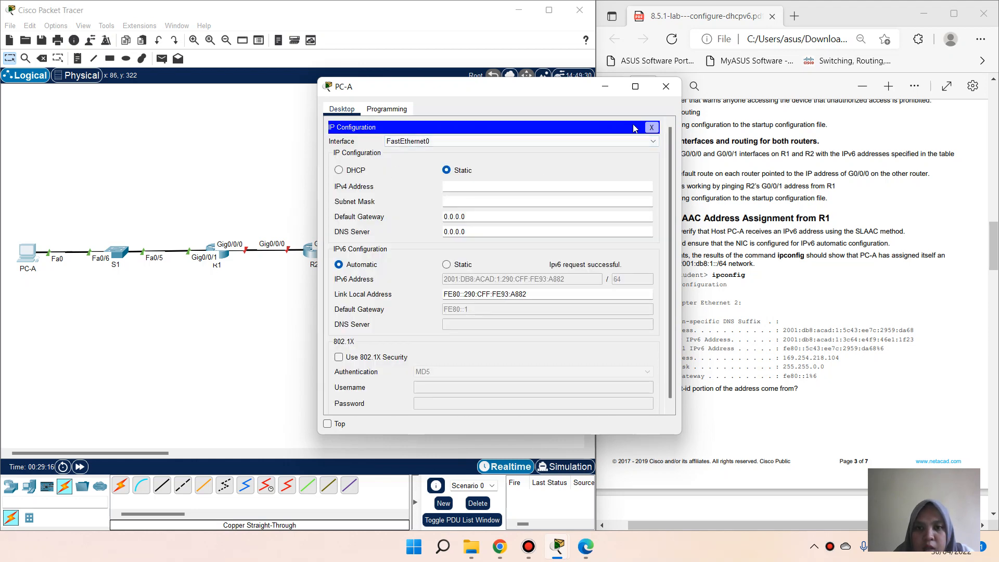
left_click(652, 128)
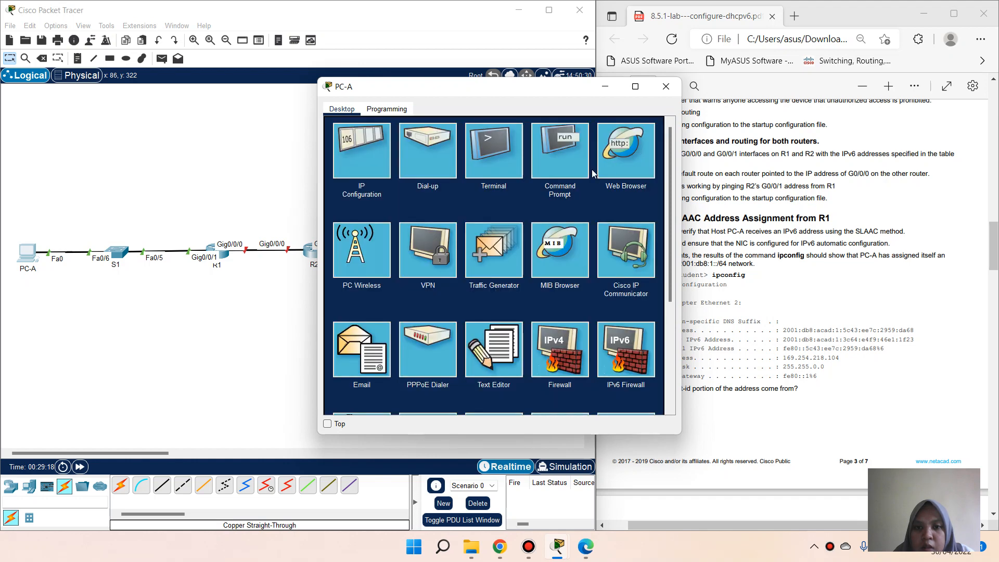
left_click(553, 166)
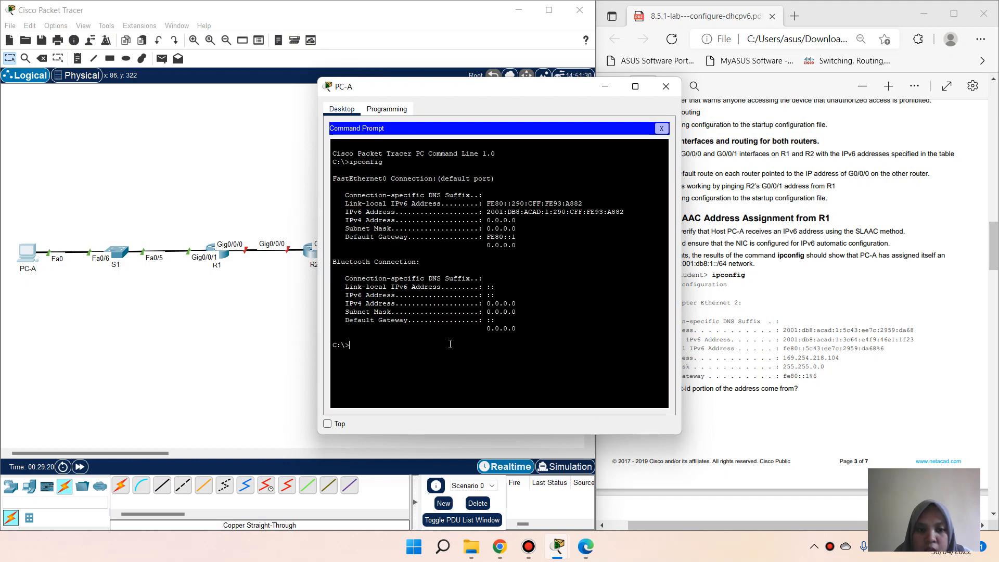
Step: Run ipconfig /all on PC-A, review the output, and close PC-A's windows
type("ipcongf")
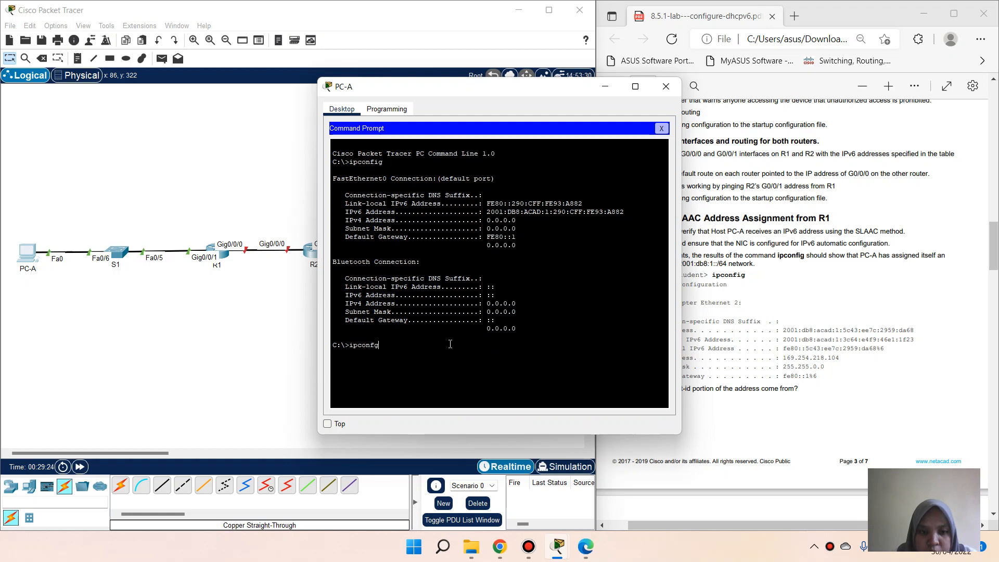
key("BackSpace")
type("ig /all")
key("Return")
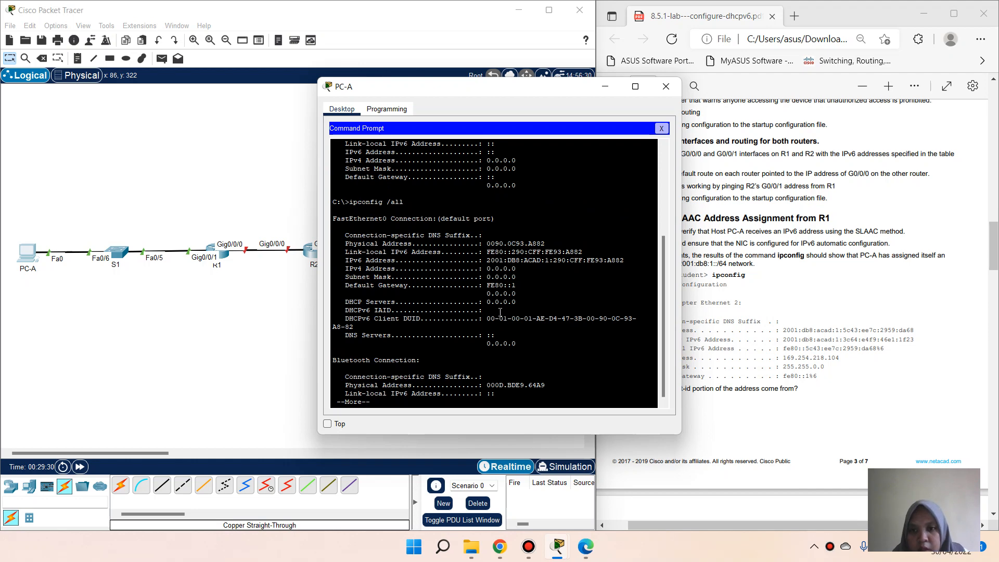
left_click_drag(556, 93, 394, 120)
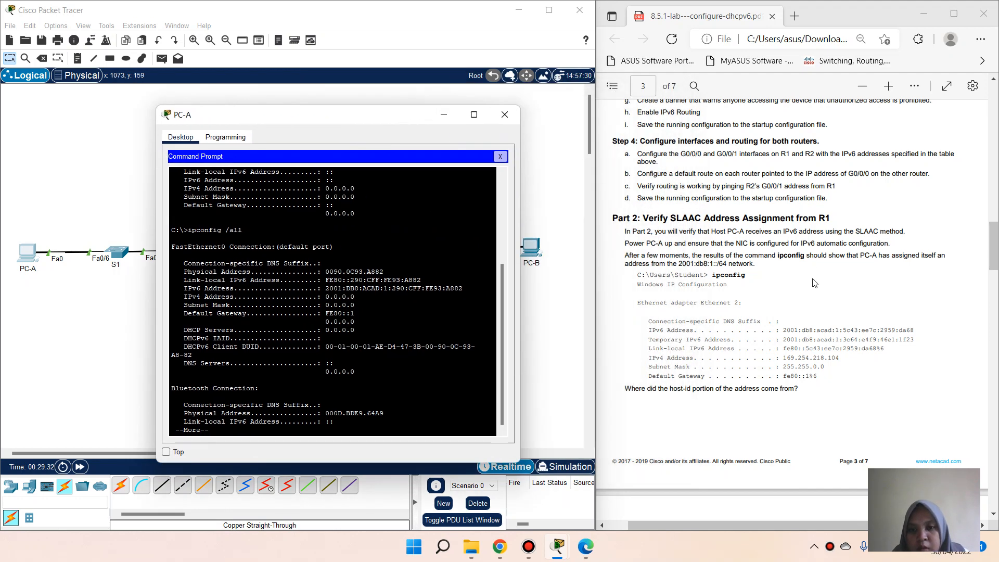
scroll(691, 198, "down", 8)
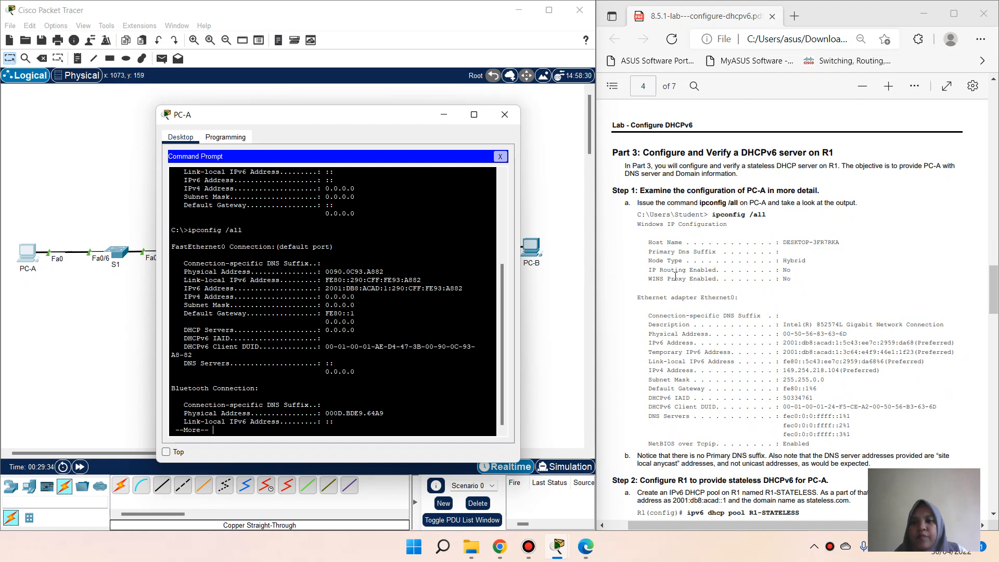
scroll(684, 251, "down", 4)
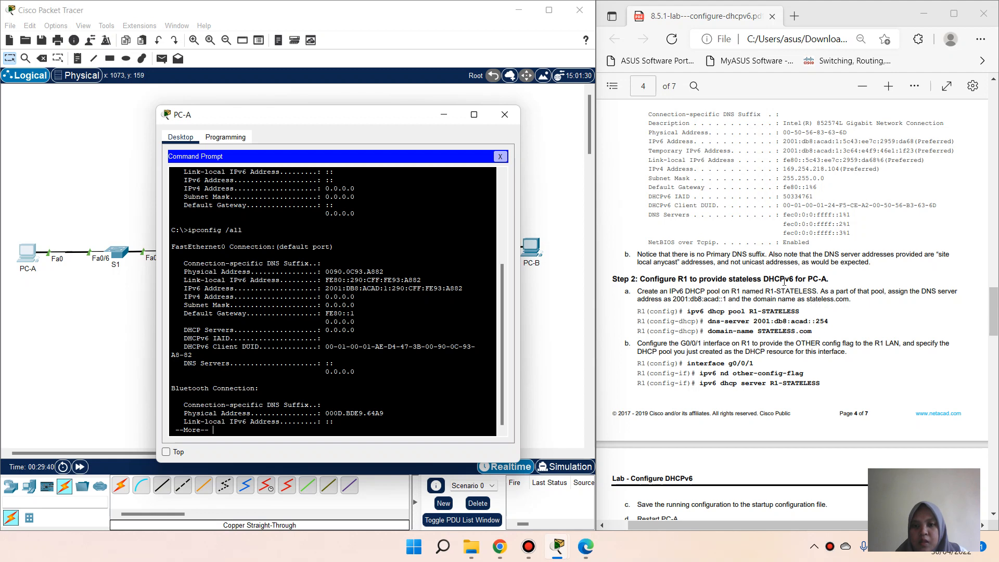
left_click(501, 157)
left_click(504, 115)
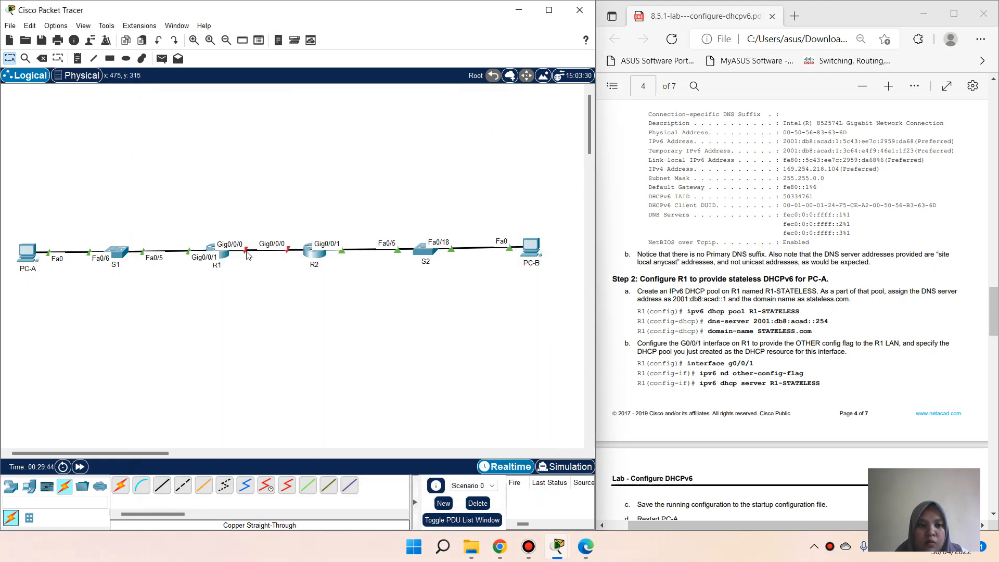
Step: On R1, enter global configuration and paste in ipv6 dhcp pool R1-STATELESS from the handout
left_click(228, 255)
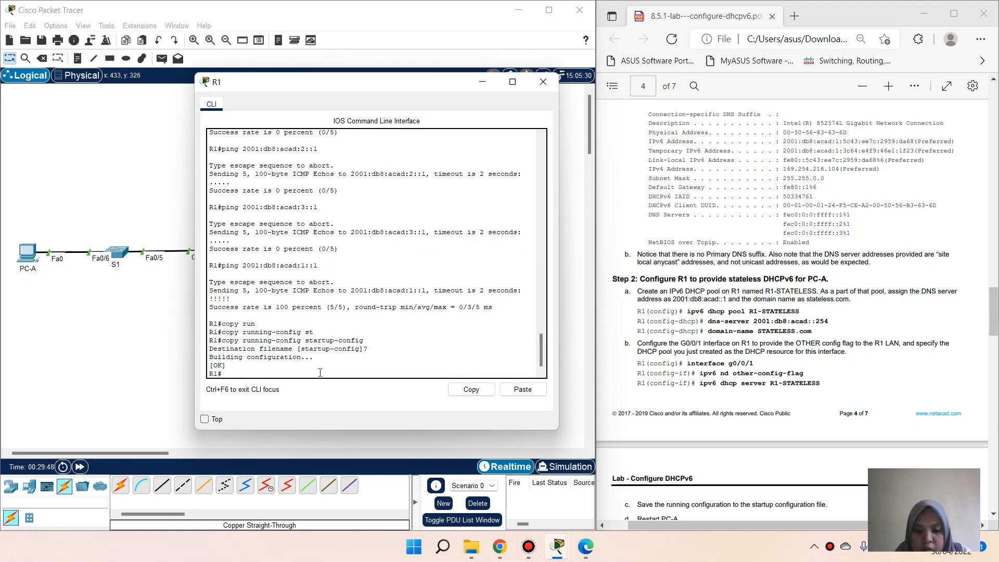
type("conf t")
key("Return")
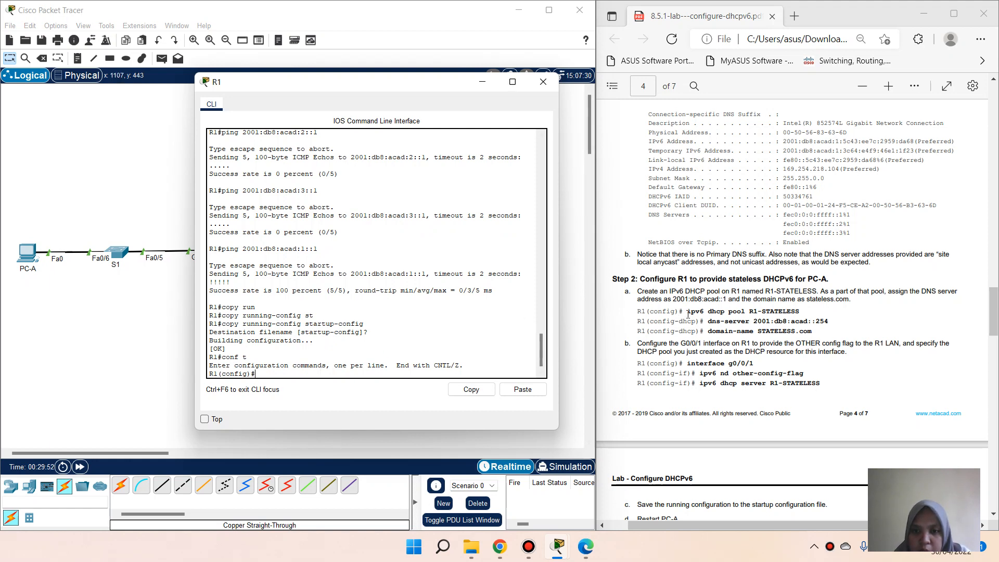
left_click_drag(686, 314, 808, 312)
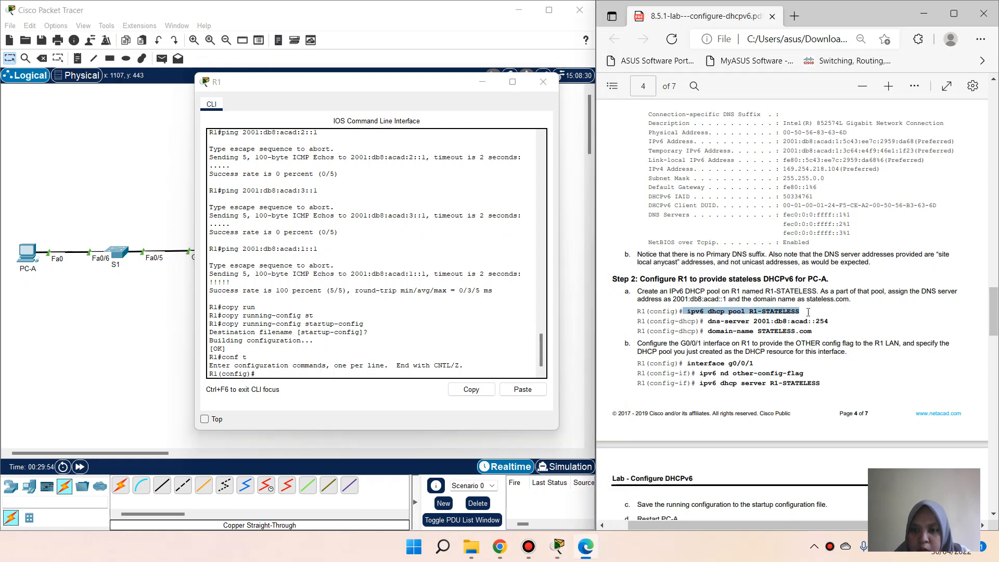
left_click(829, 202)
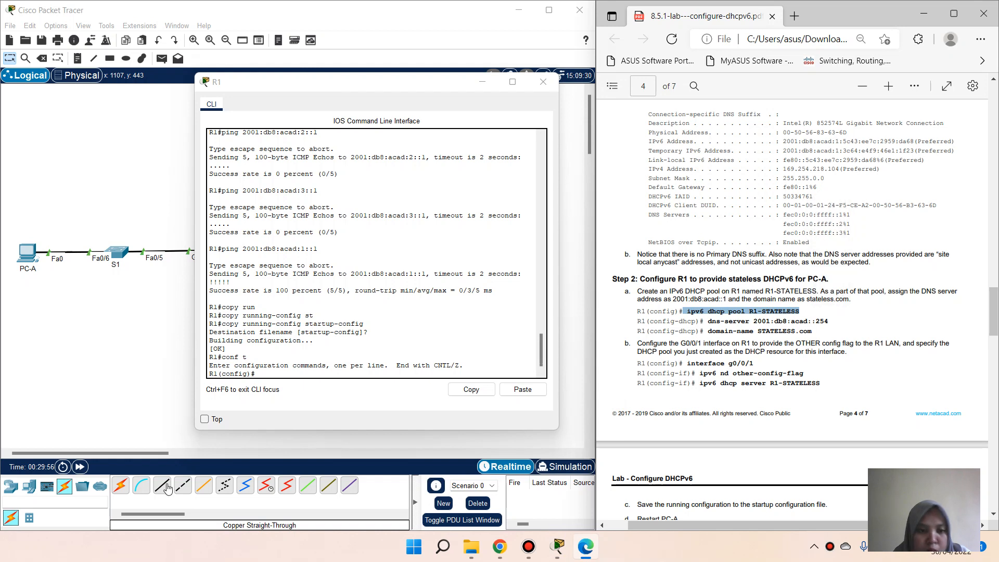
left_click(291, 379)
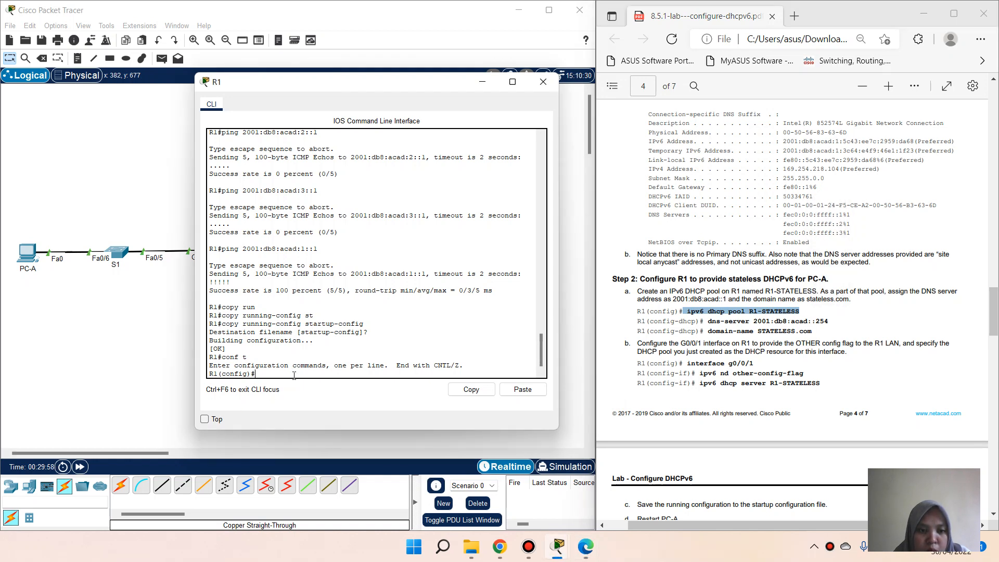
right_click(293, 375)
left_click(306, 395)
right_click(303, 379)
left_click(312, 398)
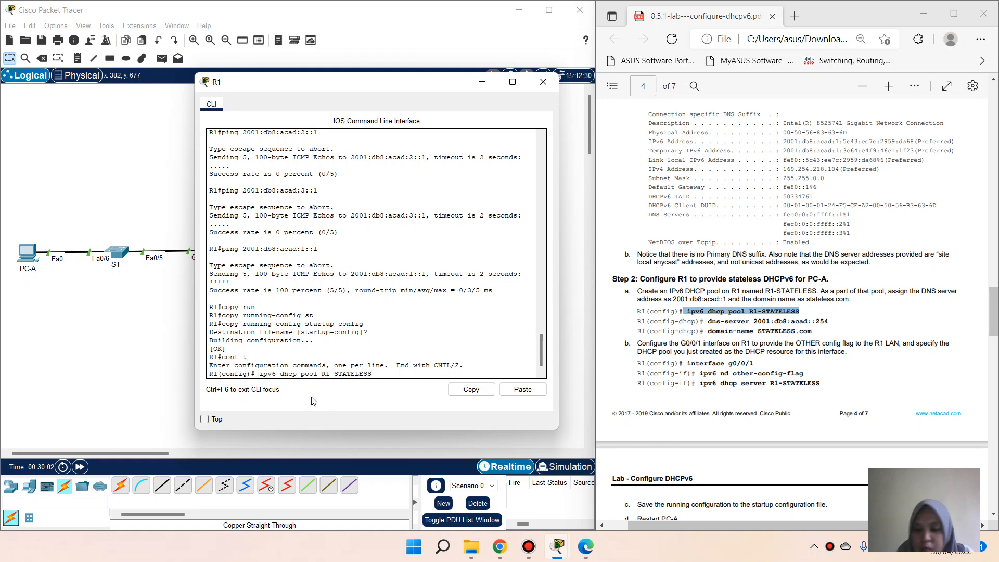
key("Return")
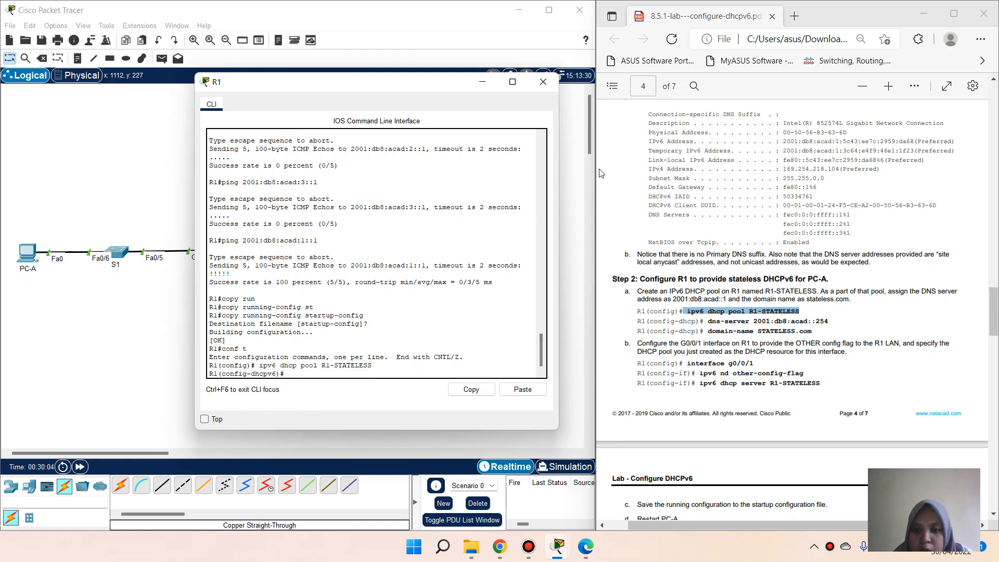
Step: Add the handout's dns-server 2001:db8:acad::254 command to the R1-STATELESS pool
left_click_drag(705, 322, 839, 314)
right_click(838, 314)
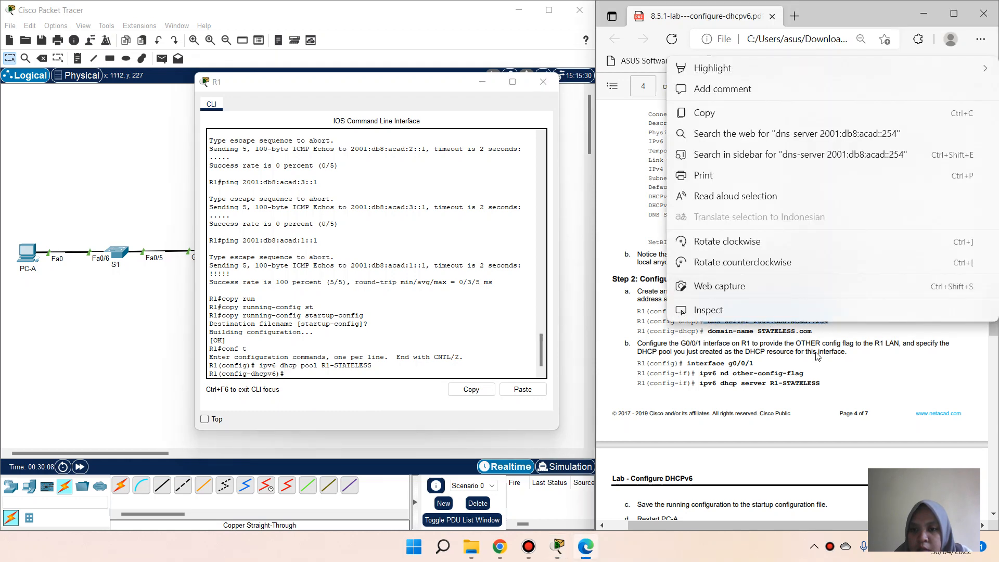
left_click(744, 115)
left_click(317, 373)
right_click(316, 373)
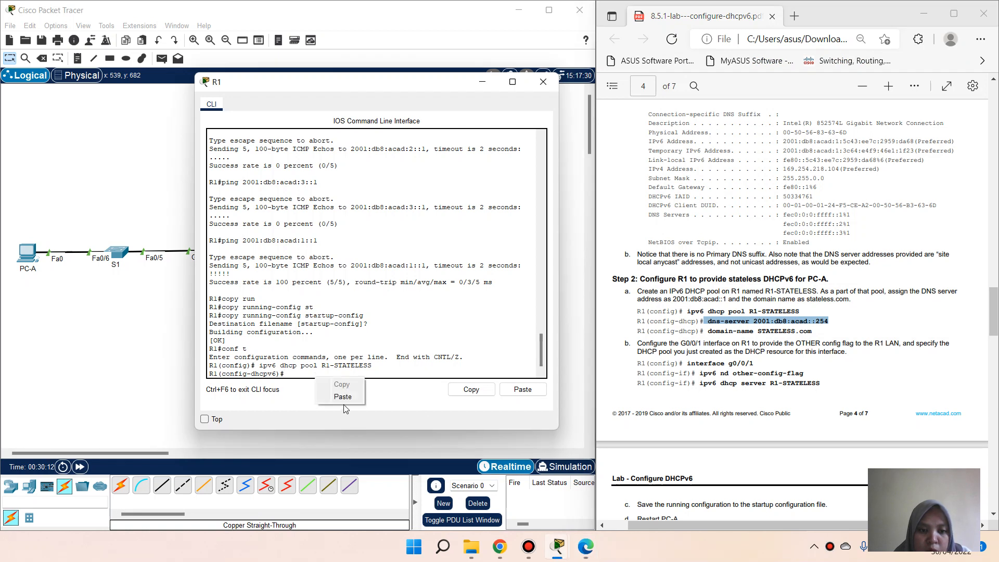
left_click(342, 400)
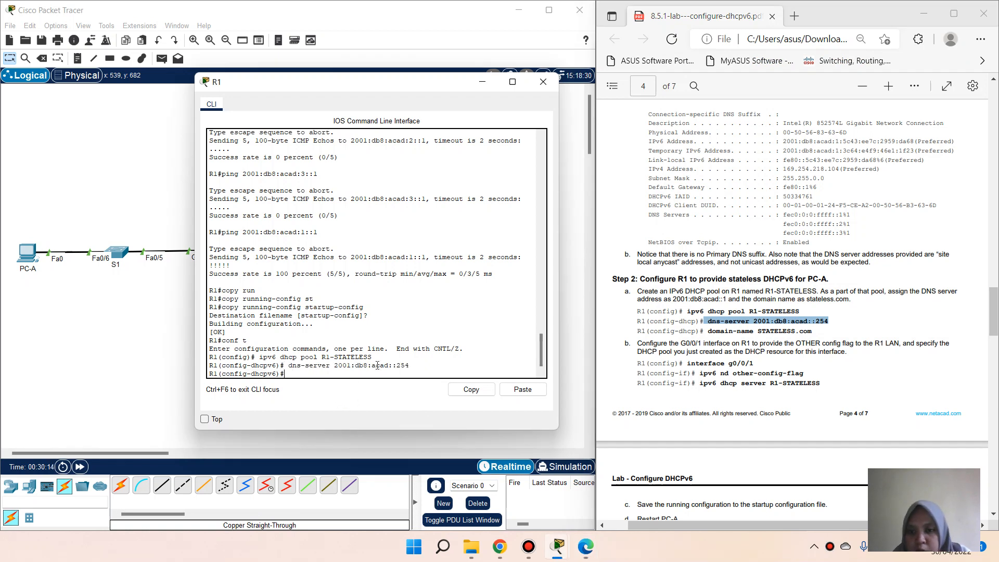
Step: Set the pool's domain name to STATELESS.com and exit pool configuration
left_click_drag(708, 332, 815, 339)
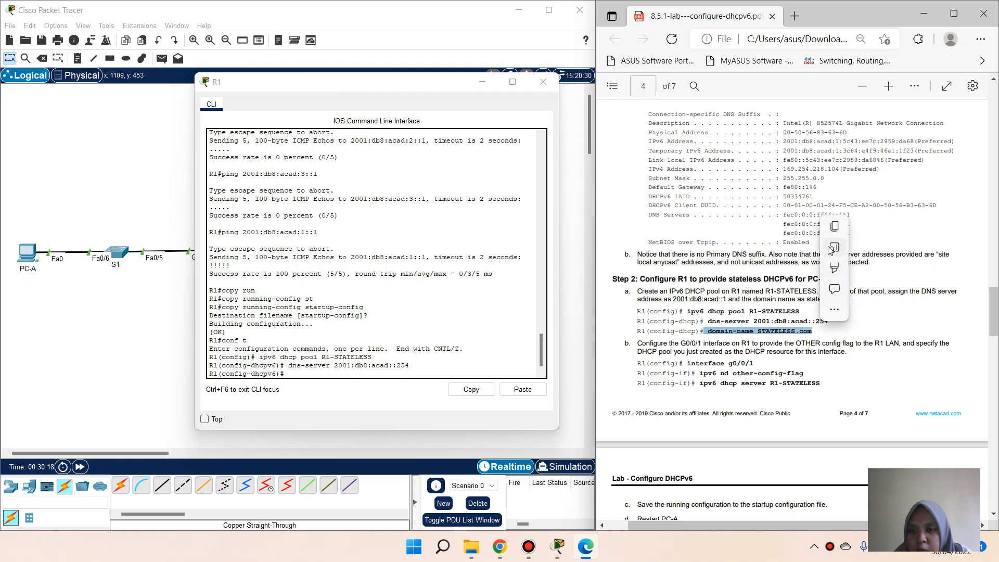
left_click(834, 229)
left_click(418, 373)
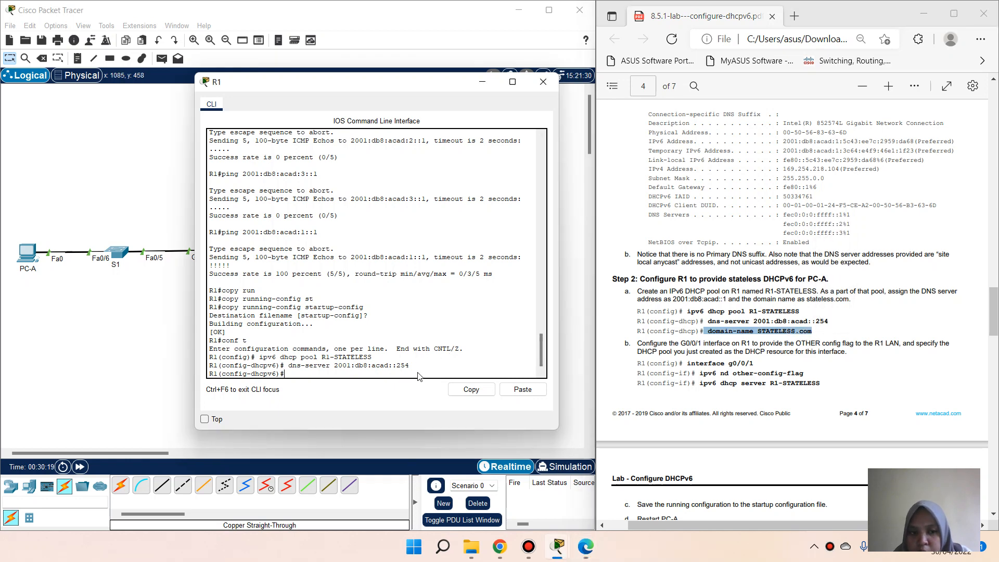
right_click(420, 373)
left_click(438, 394)
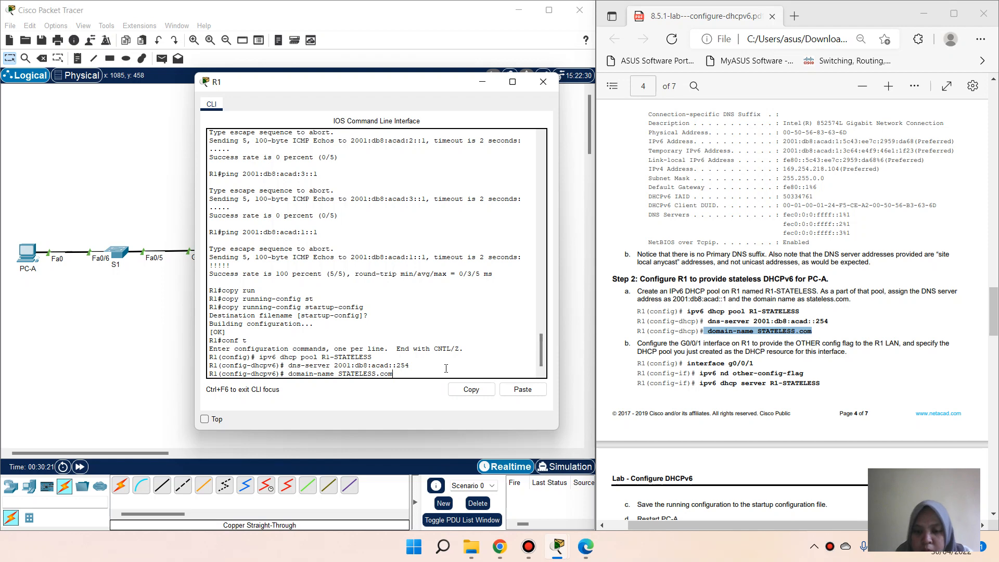
key("Return")
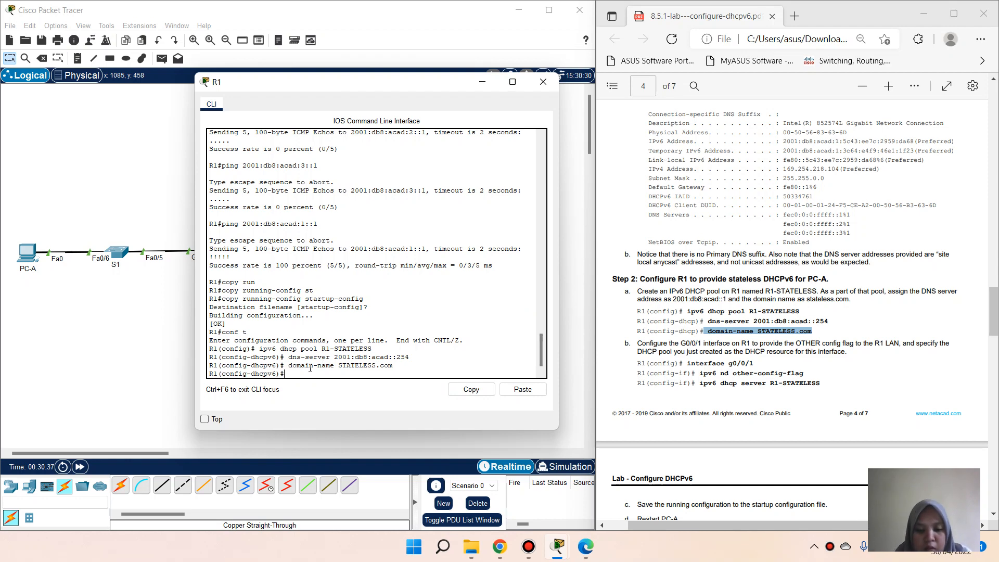
key("Return")
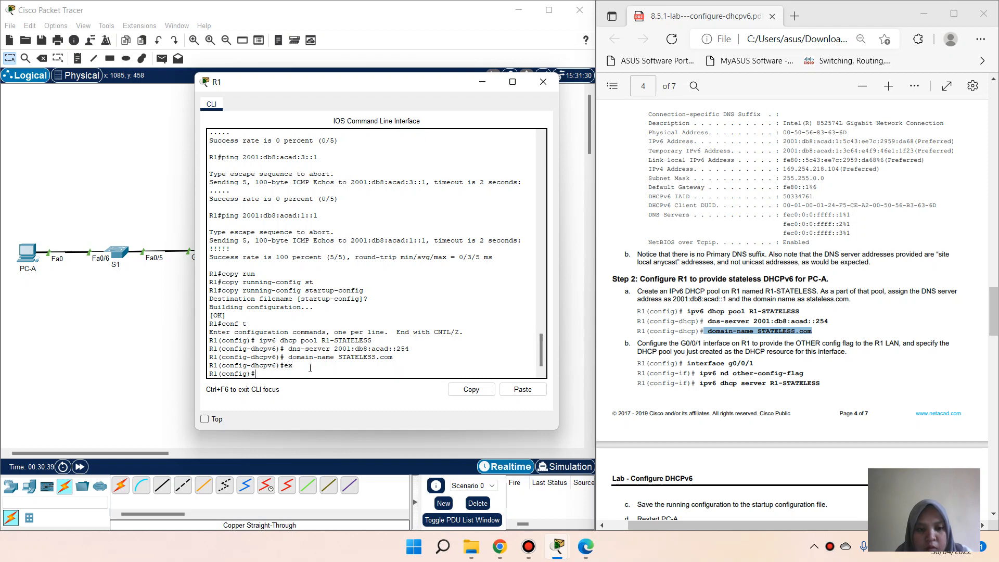
Step: Enable ipv6 nd other-config-flag on interface G0/0/1
type("int g0")
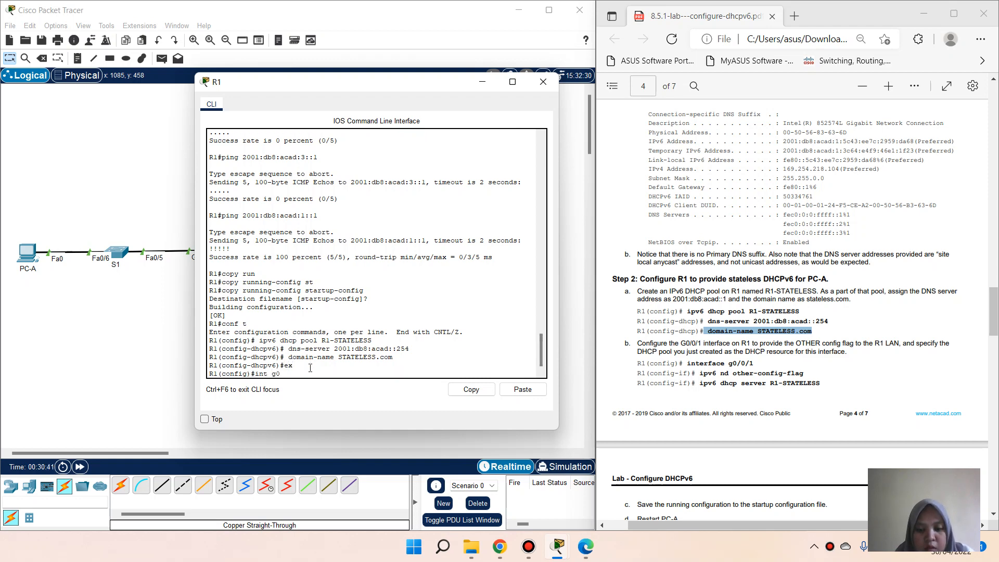
type("/0/1")
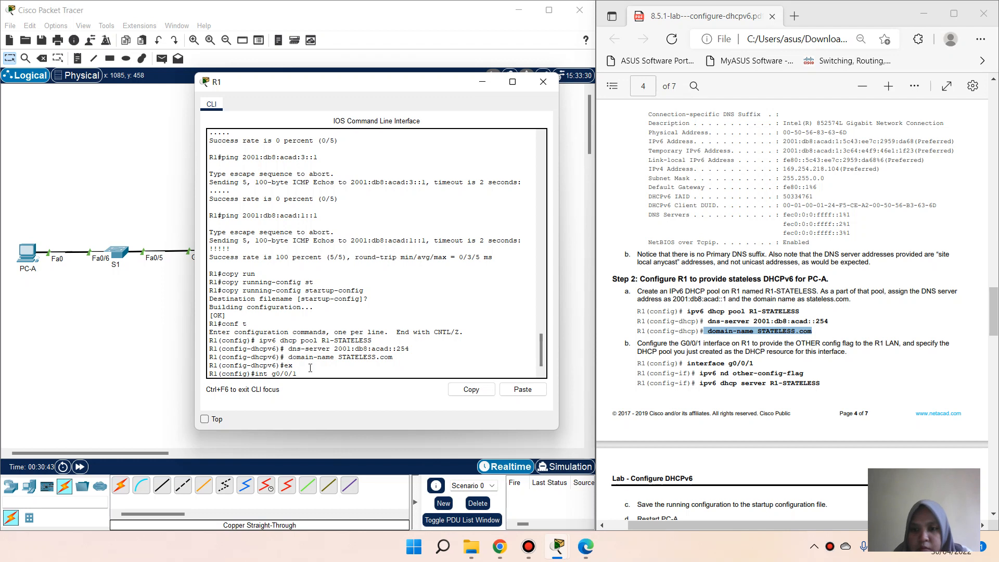
key("Return")
type("ipv")
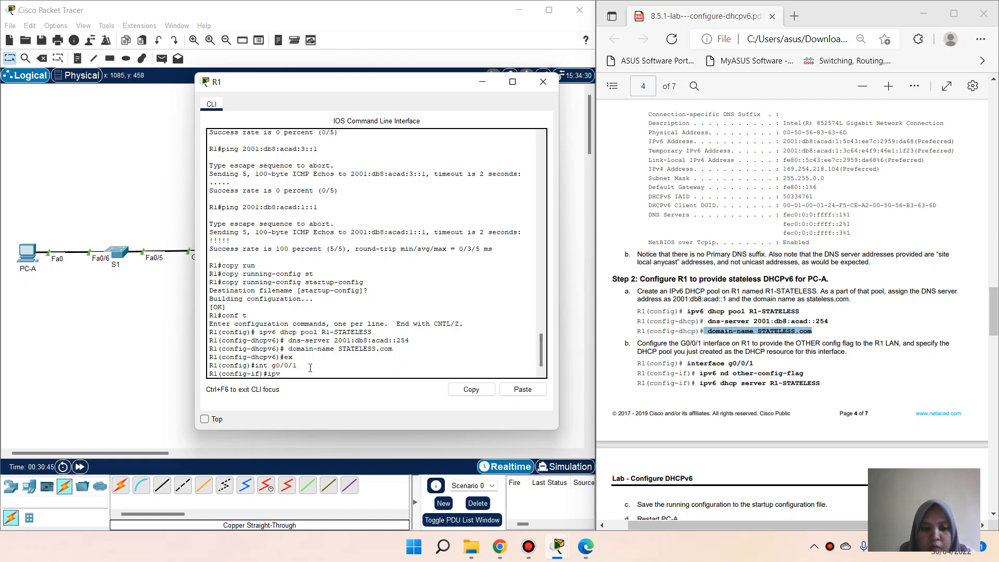
key("BackSpace")
key("BackSpace")
key("BackSpace")
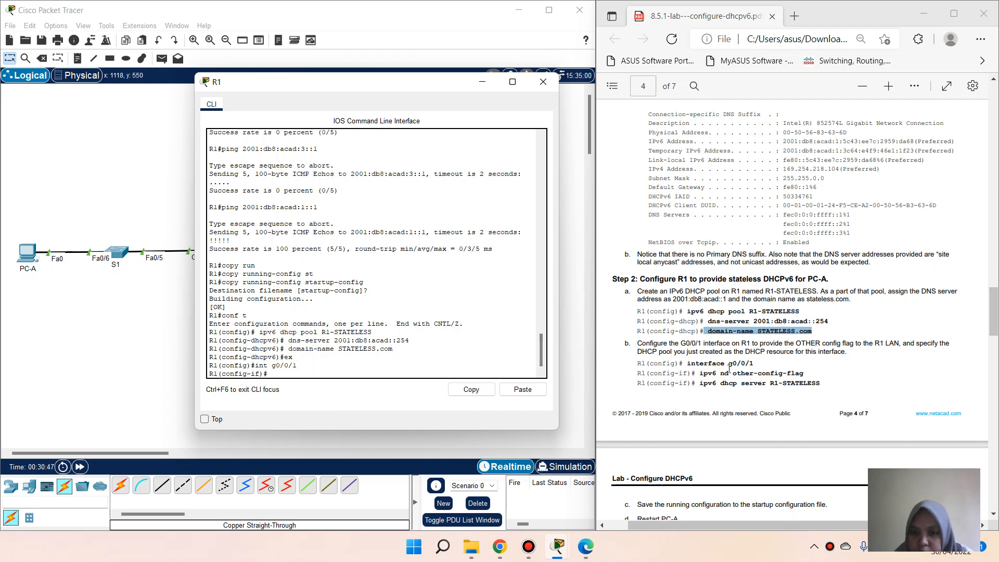
left_click_drag(701, 375, 805, 373)
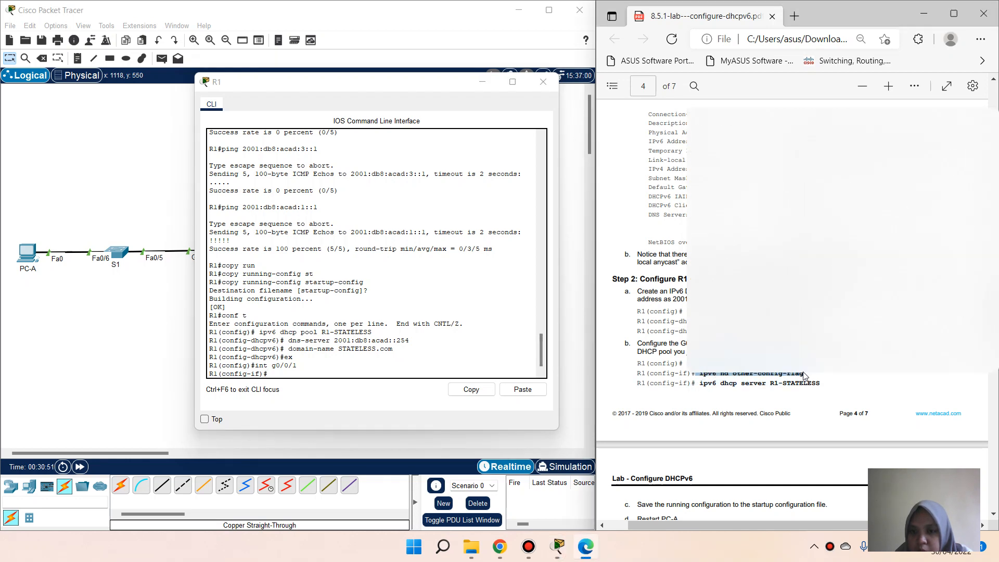
right_click(791, 373)
left_click(739, 164)
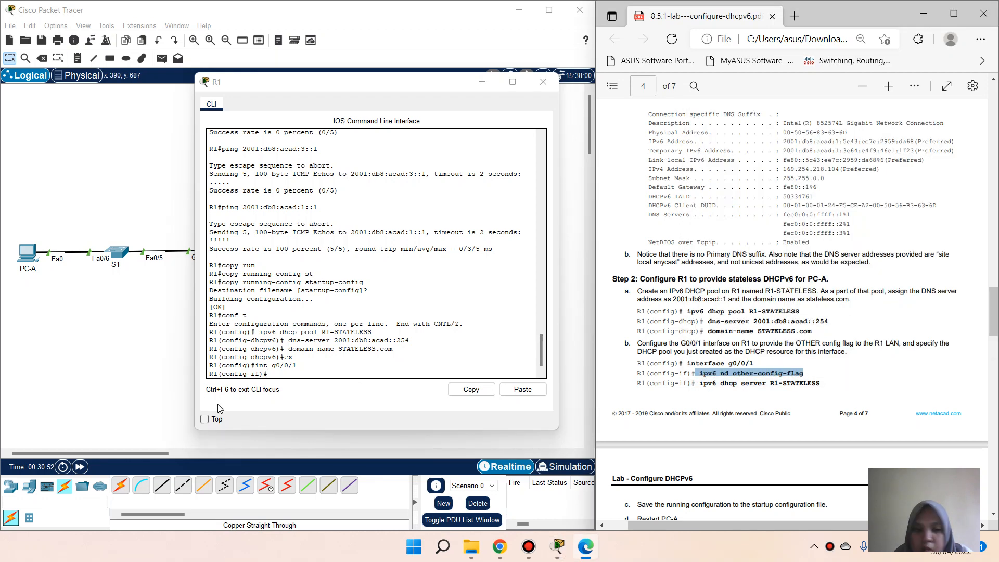
right_click(279, 374)
left_click(293, 397)
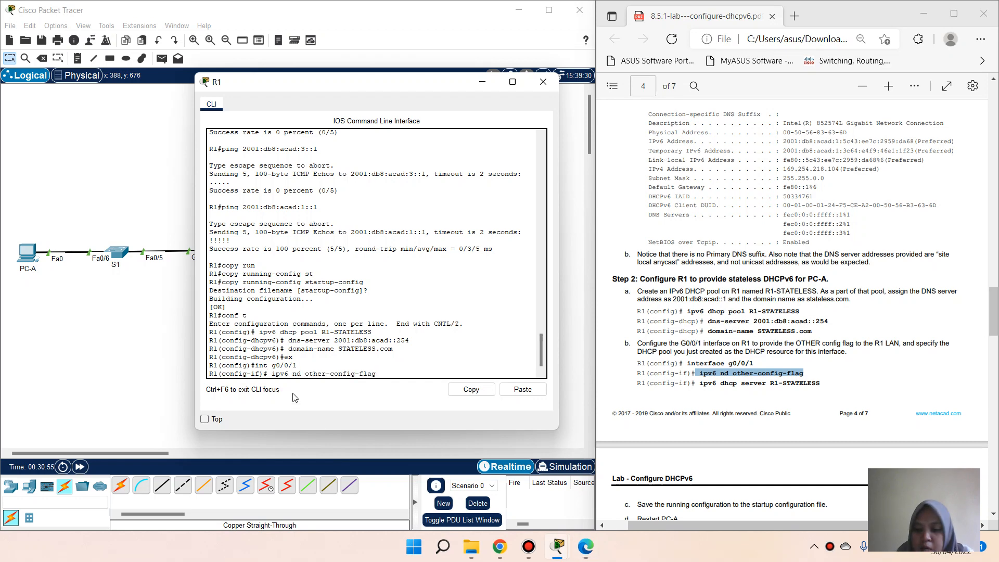
key("Return")
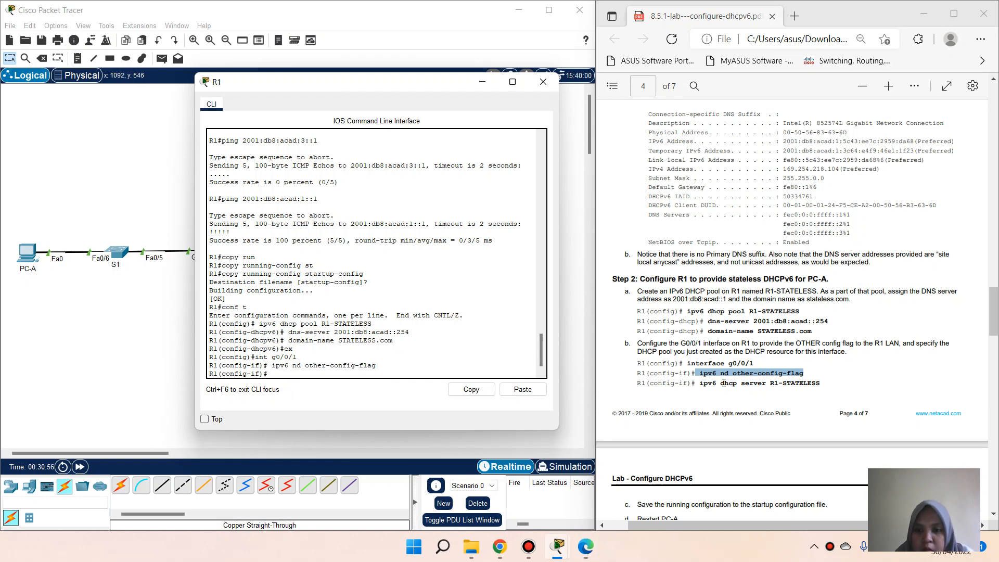
Step: Apply ipv6 dhcp server R1-STATELESS to interface G0/0/1
left_click_drag(702, 382, 822, 384)
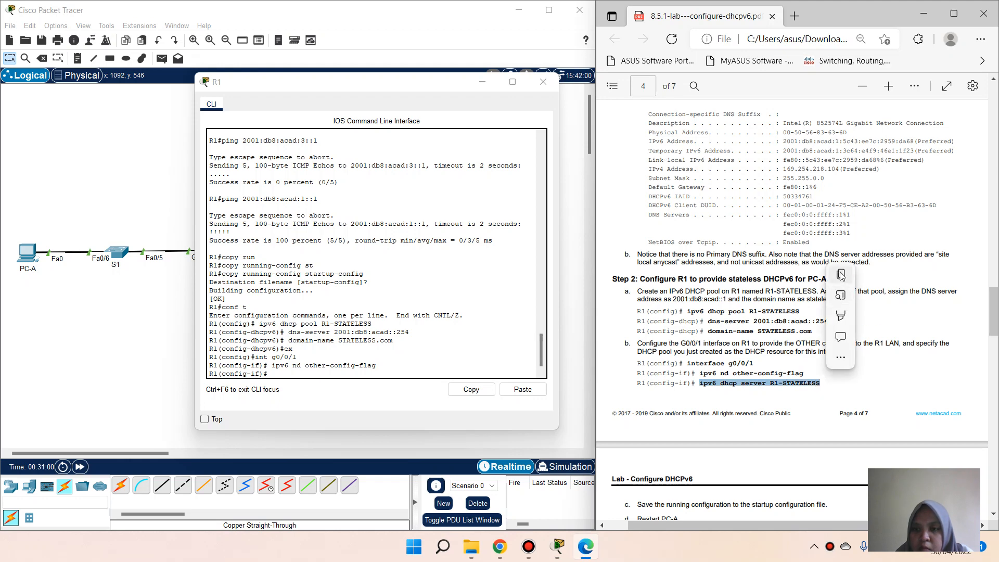
left_click(843, 278)
left_click(395, 374)
right_click(395, 374)
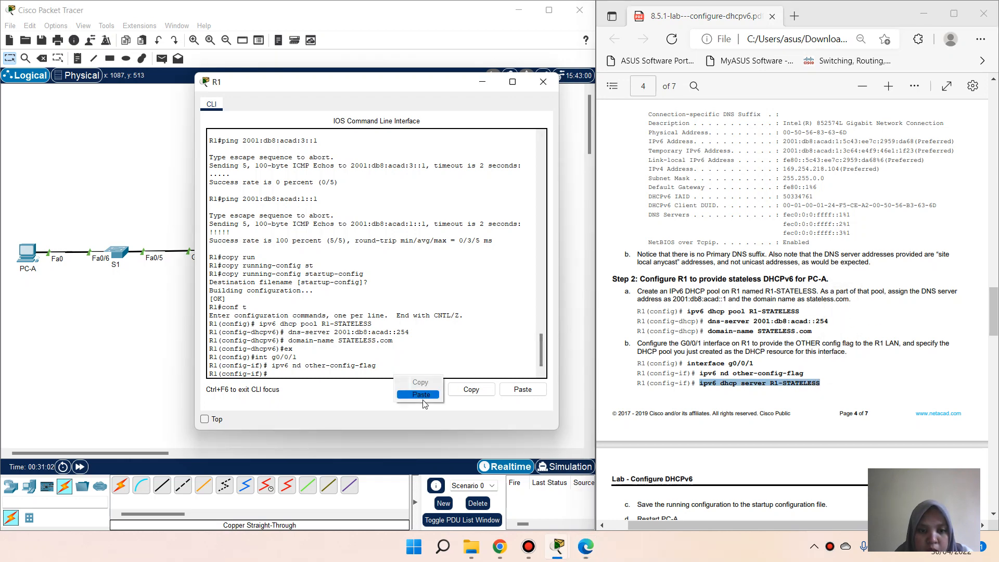
left_click(424, 399)
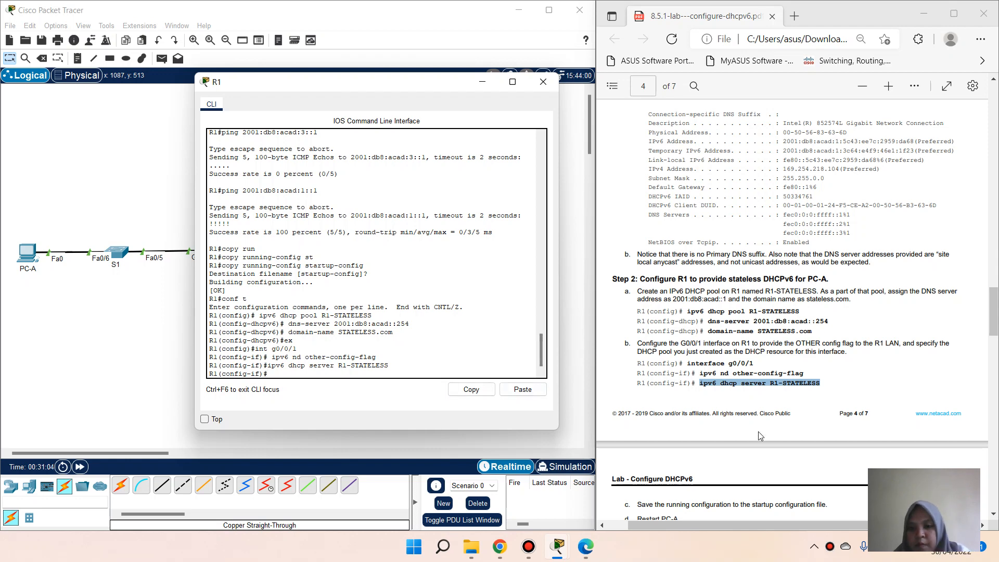
scroll(758, 432, "down", 3)
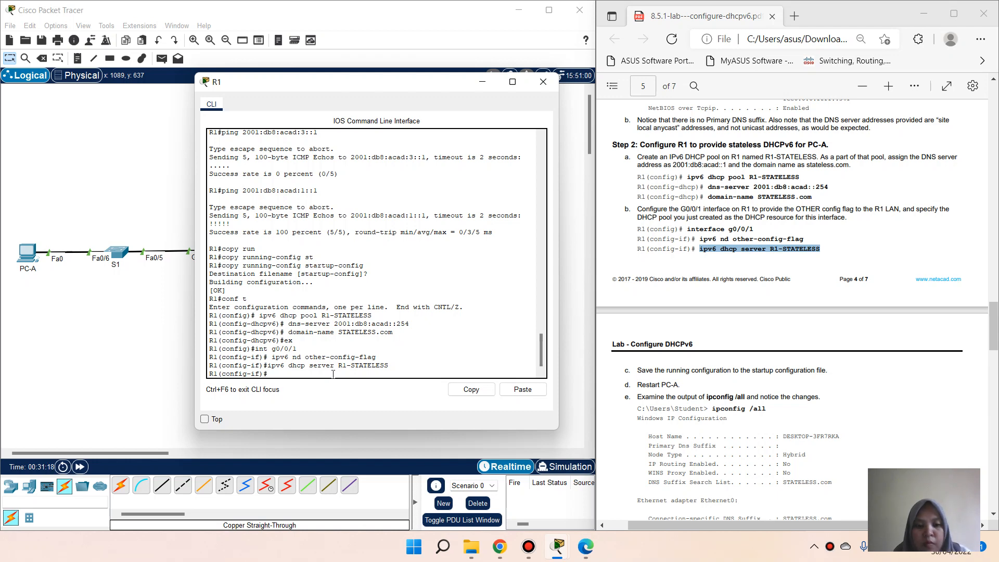
Step: Exit configuration and save the running-config to startup-config with copy run start
key("Return")
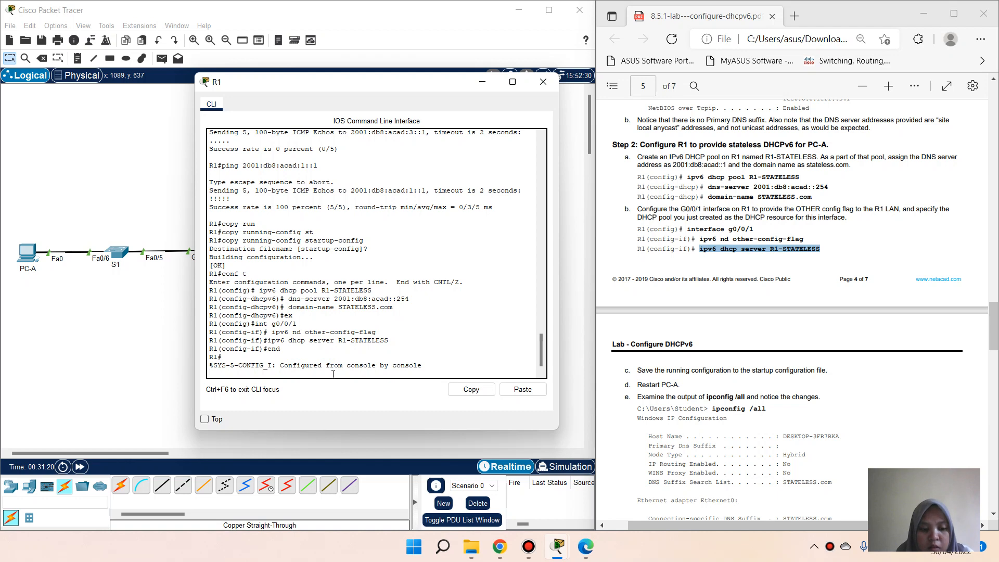
key("Return")
type("copy")
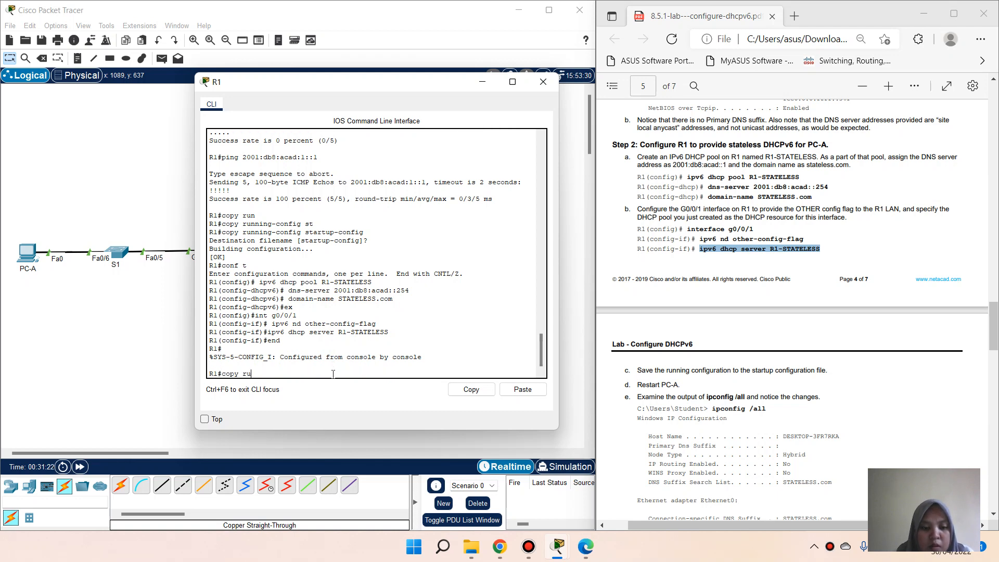
type(" ru")
key("Tab")
type("st")
key("Tab")
key("Return")
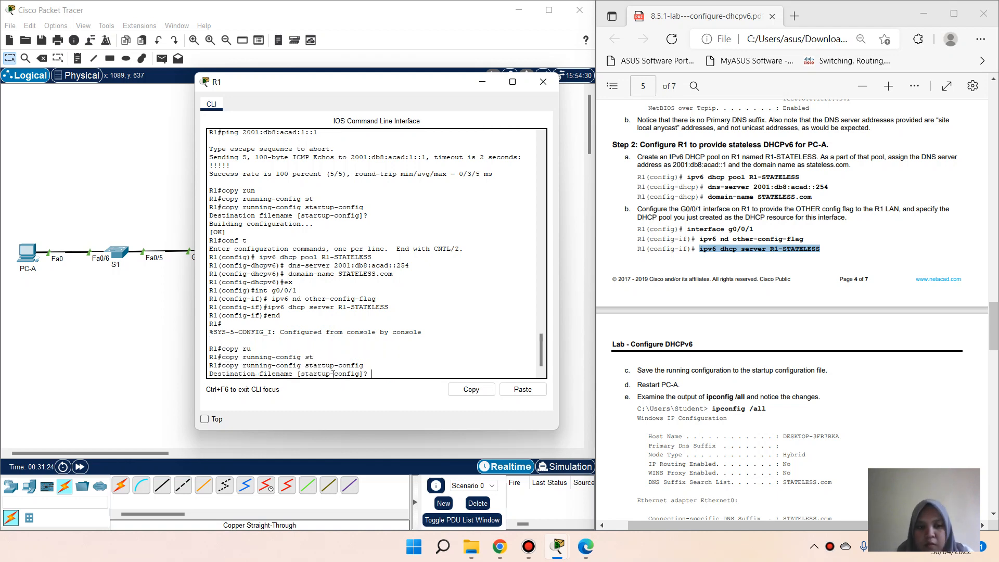
key("Return")
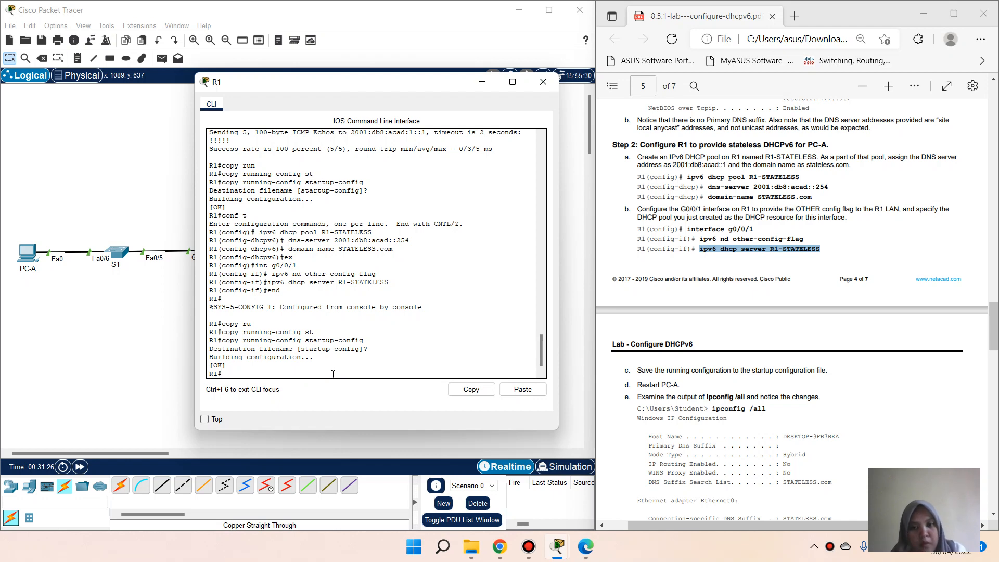
Step: Run ipconfig /all on PC-A to see DNS server 2001:DB8:ACAD::254 and suffix STATELESS.com
left_click(128, 235)
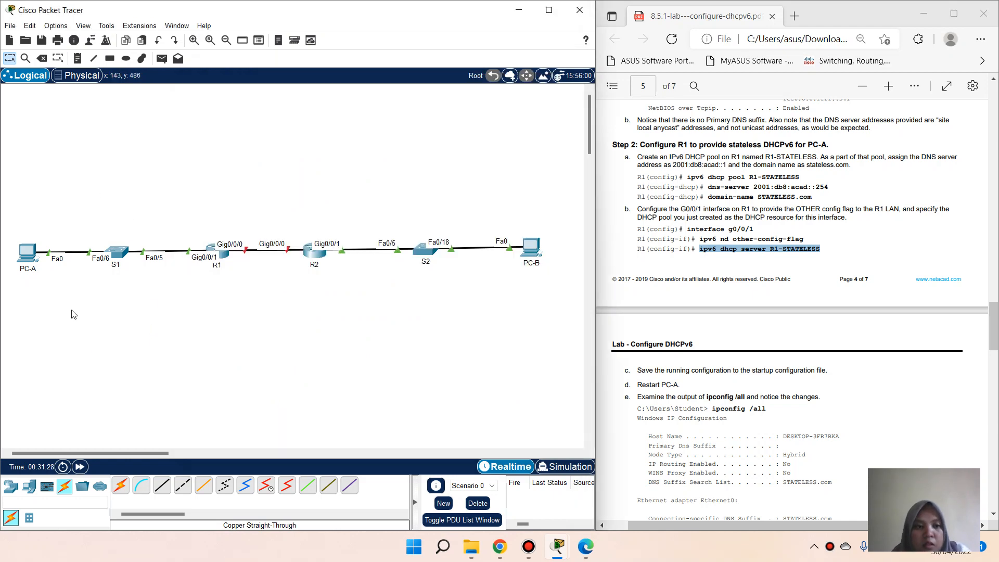
left_click(29, 259)
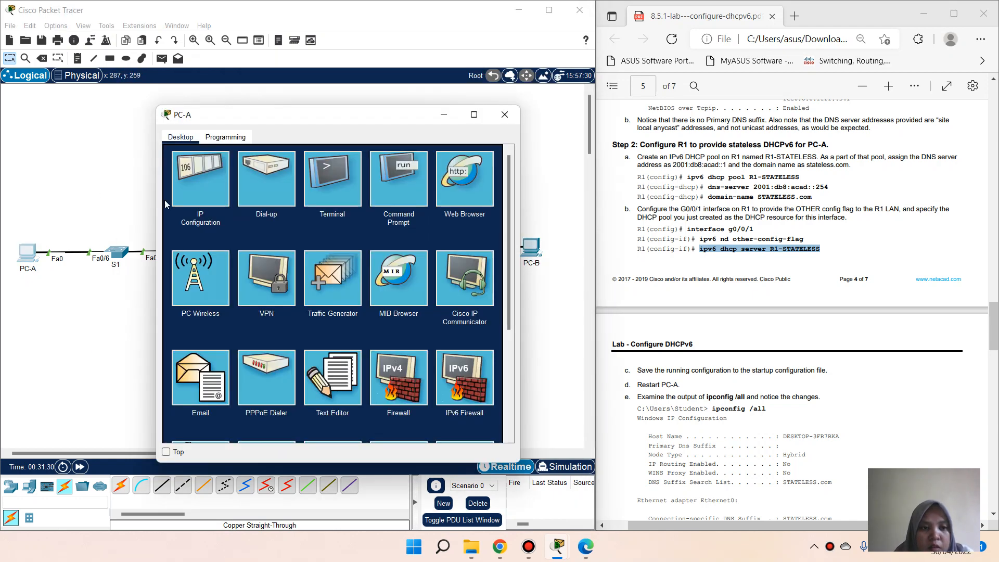
left_click(399, 179)
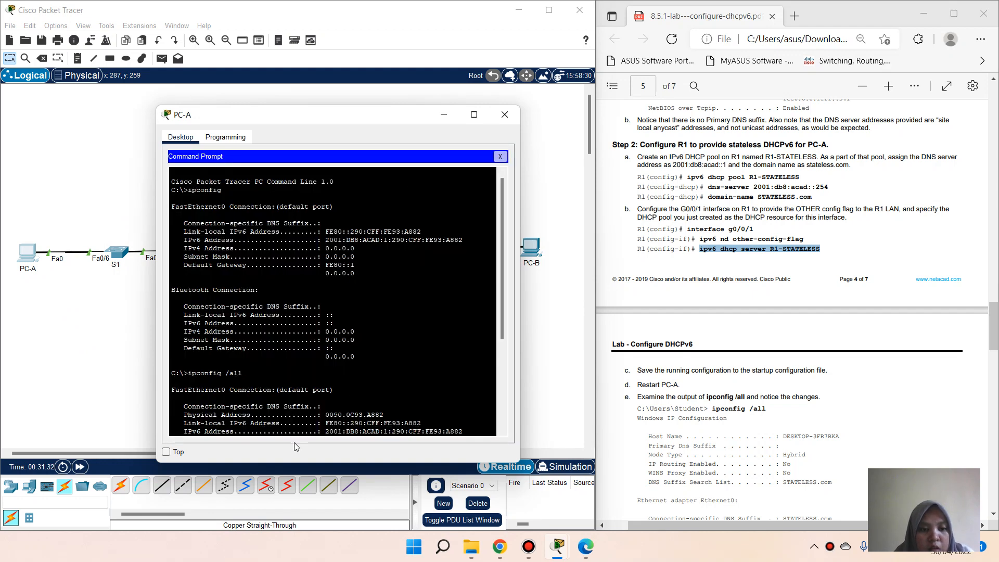
key("Return")
key("Return")
key("Return")
key("Return")
key("Return")
key("Return")
key("Return")
key("Return")
key("Return")
key("Return")
key("Return")
key("Return")
key("Return")
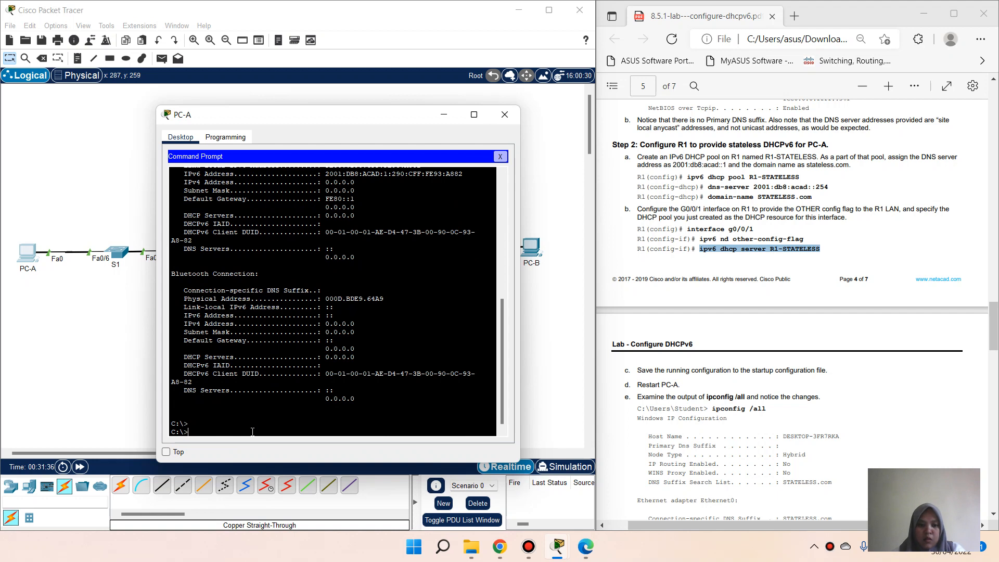
type("ipco")
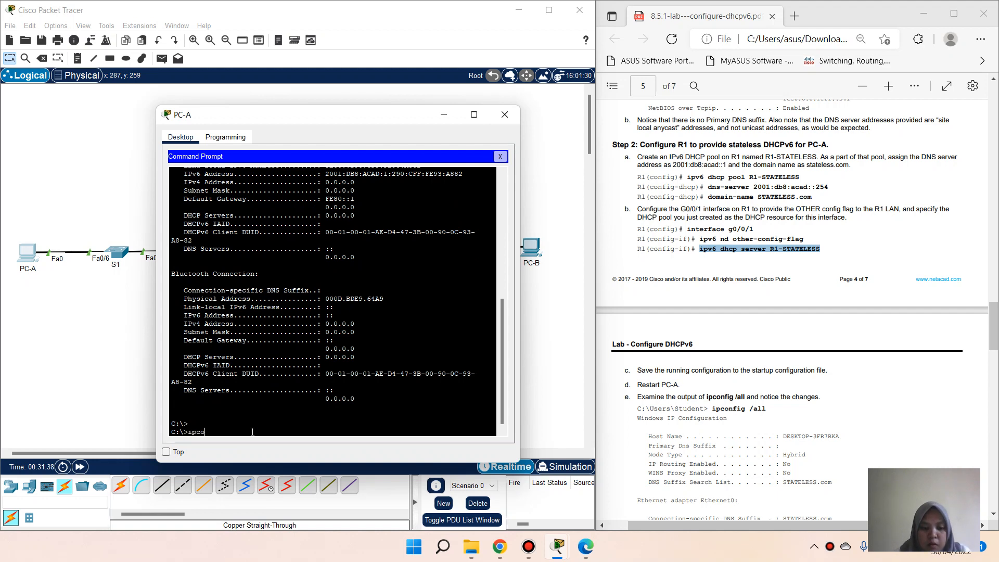
type("nfig /all")
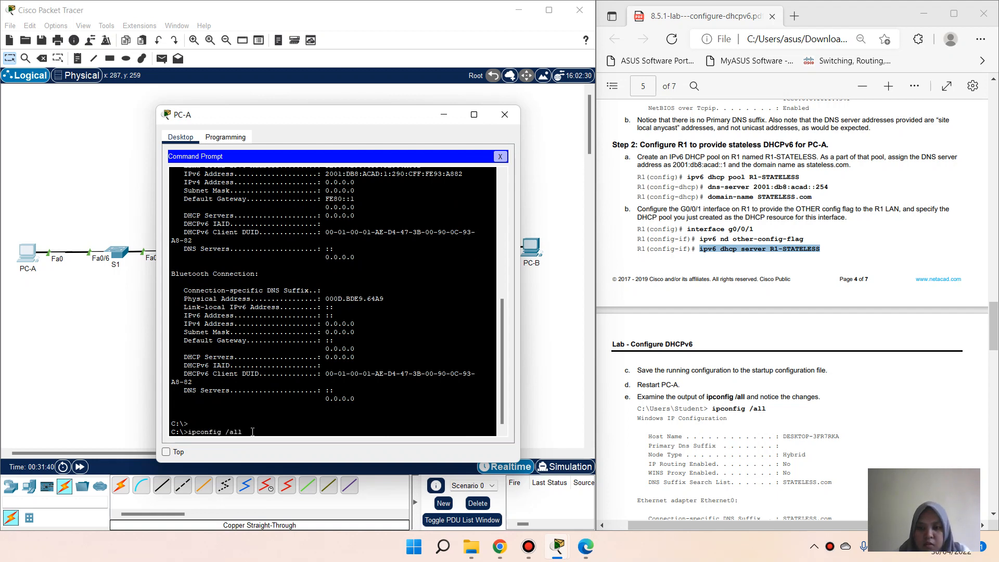
key("Return")
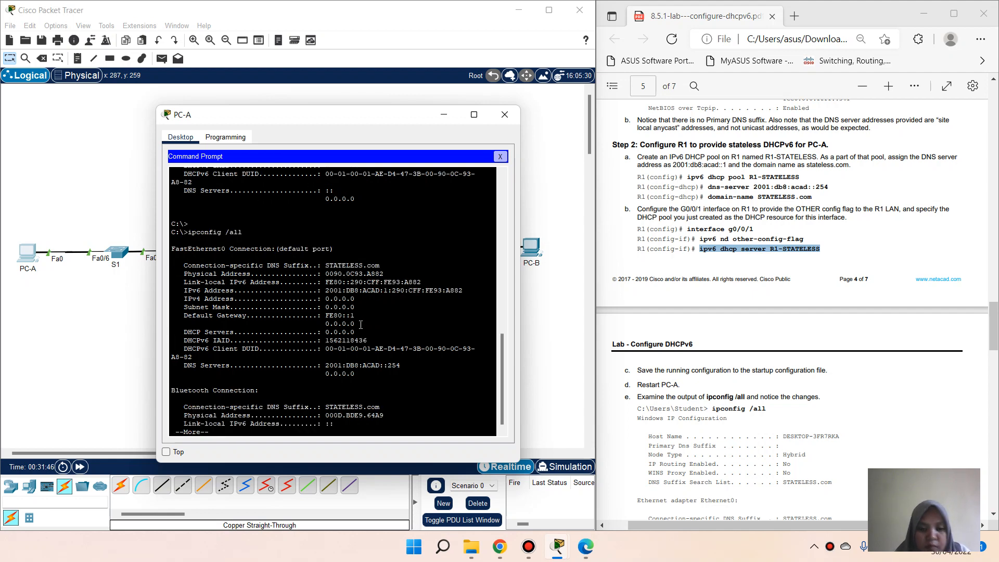
key("Return")
key("Return")
key("Return")
key("Return")
key("Return")
key("Return")
key("Return")
key("Return")
key("Return")
key("Return")
key("Return")
key("Return")
key("Return")
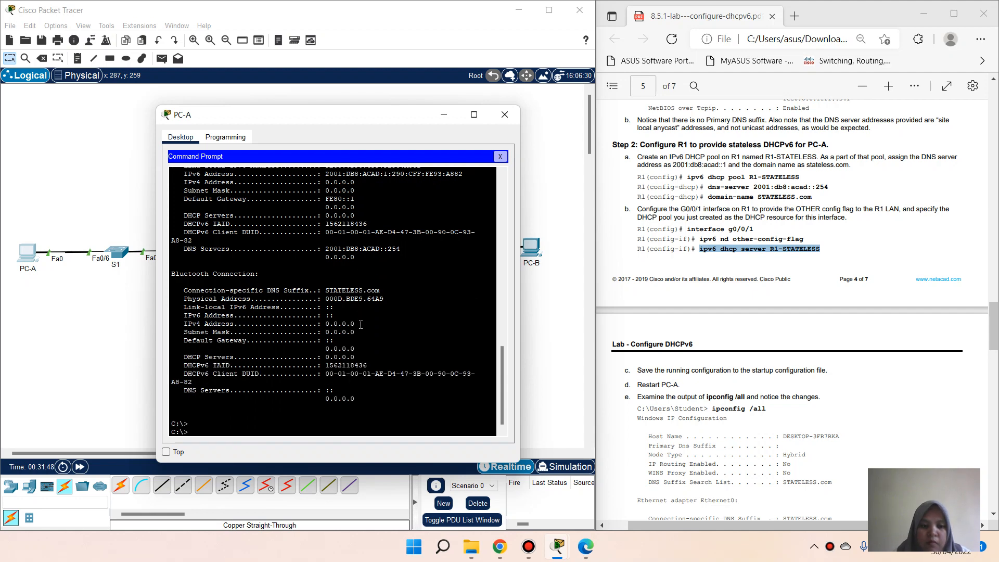
scroll(756, 341, "down", 2)
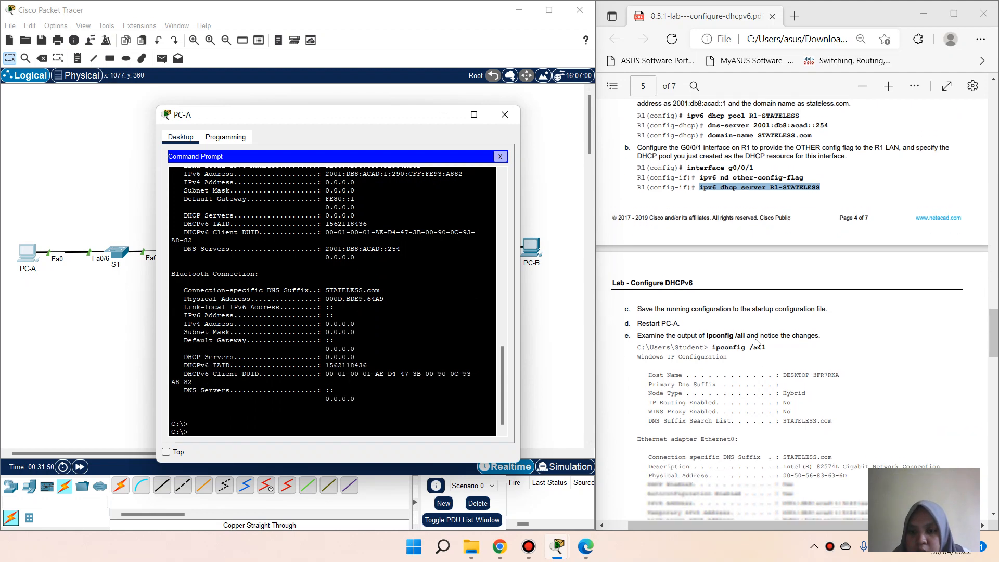
scroll(756, 341, "down", 6)
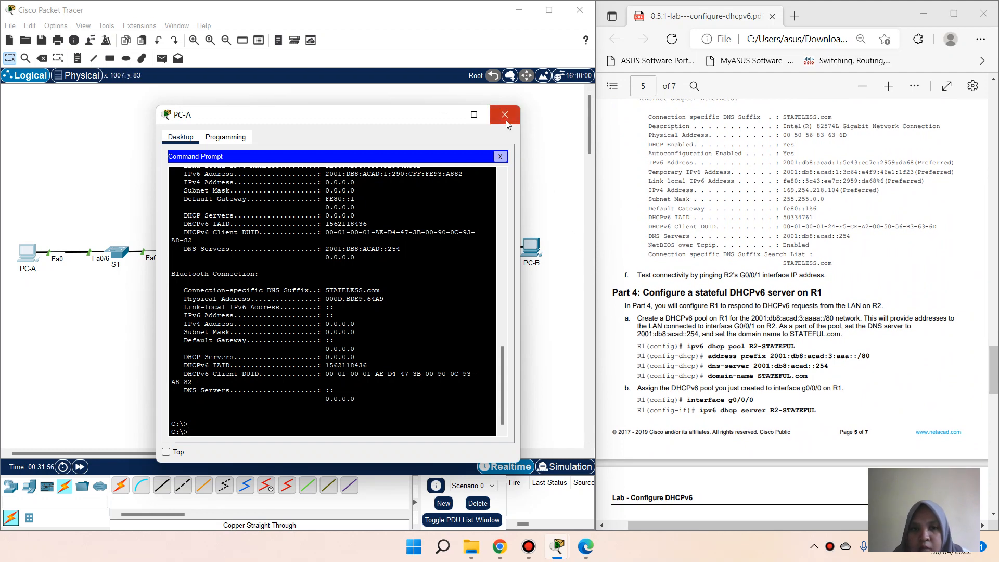
left_click(500, 156)
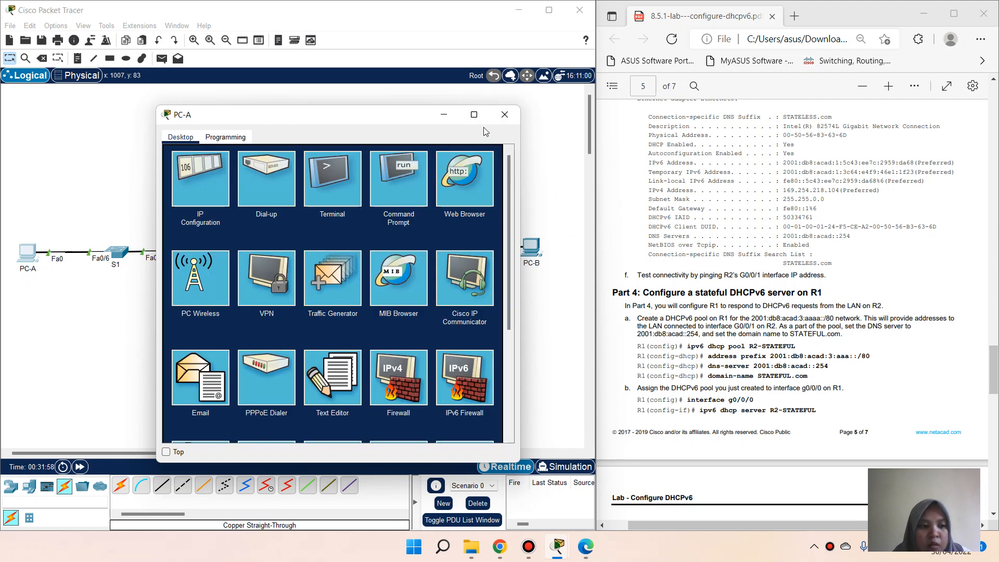
Step: On R1, enter global configuration and paste in the ipv6 dhcp pool R2-STATEFUL command
left_click(446, 117)
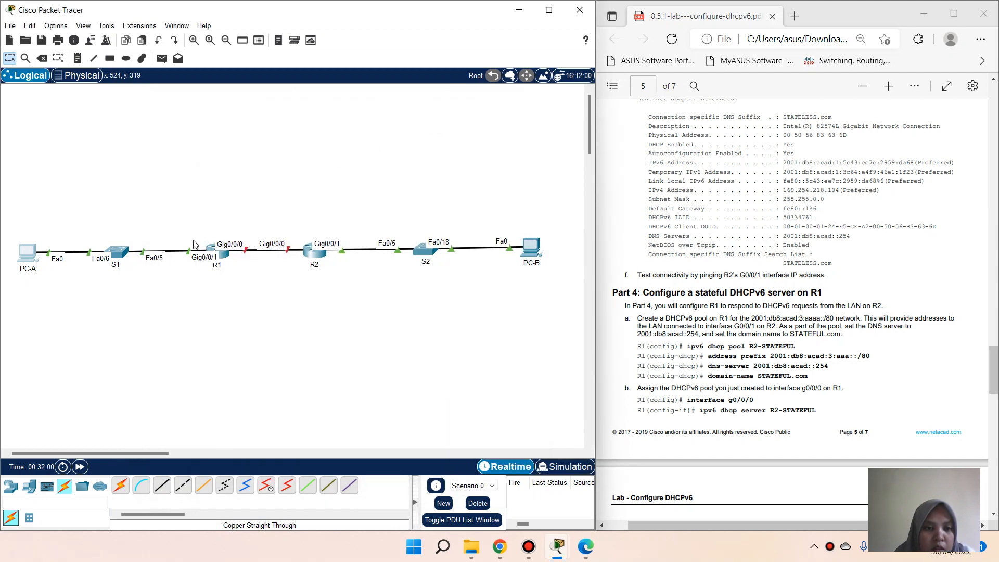
left_click(223, 253)
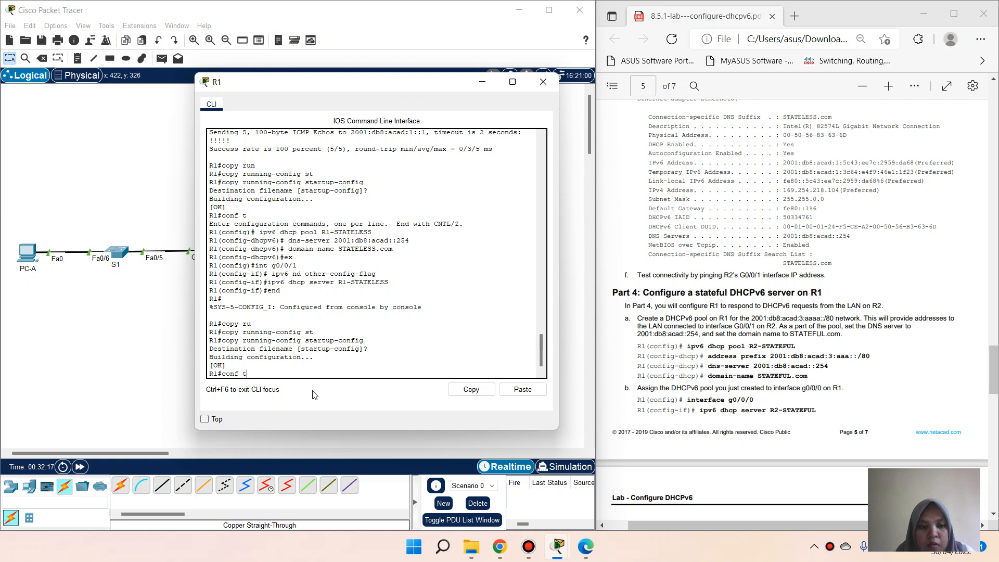
key("Return")
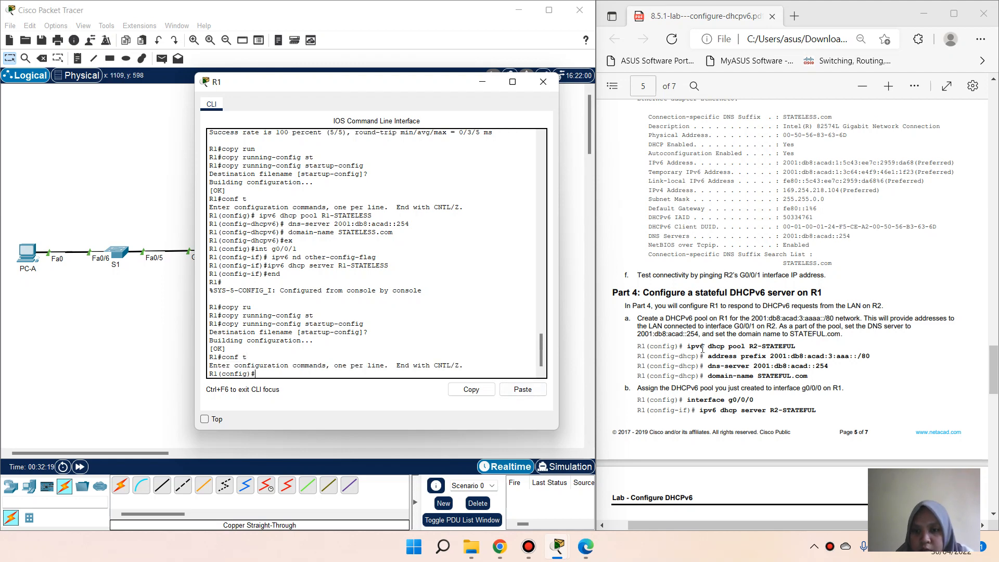
left_click_drag(688, 346, 794, 345)
key("ctrl+c")
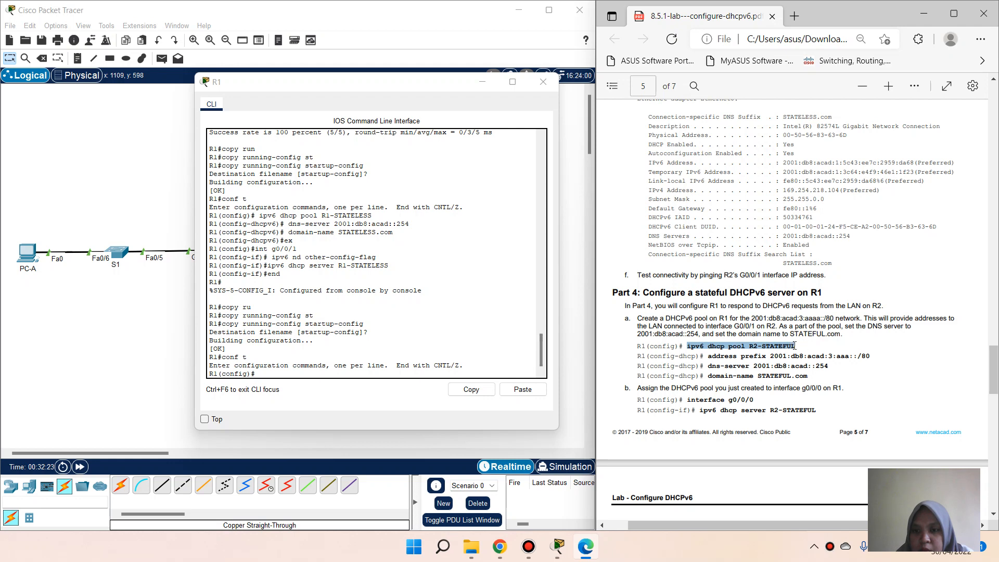
left_click(816, 236)
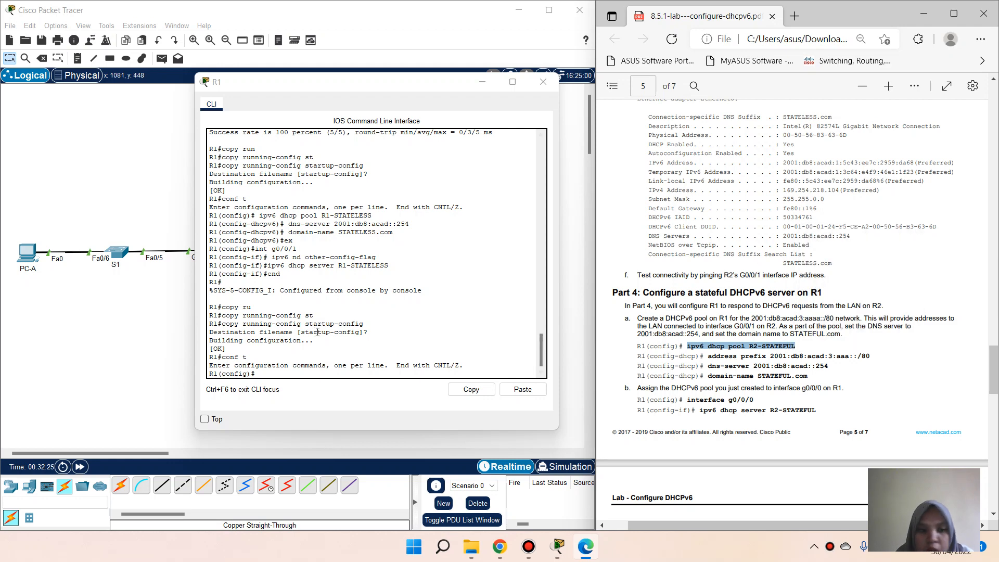
right_click(286, 376)
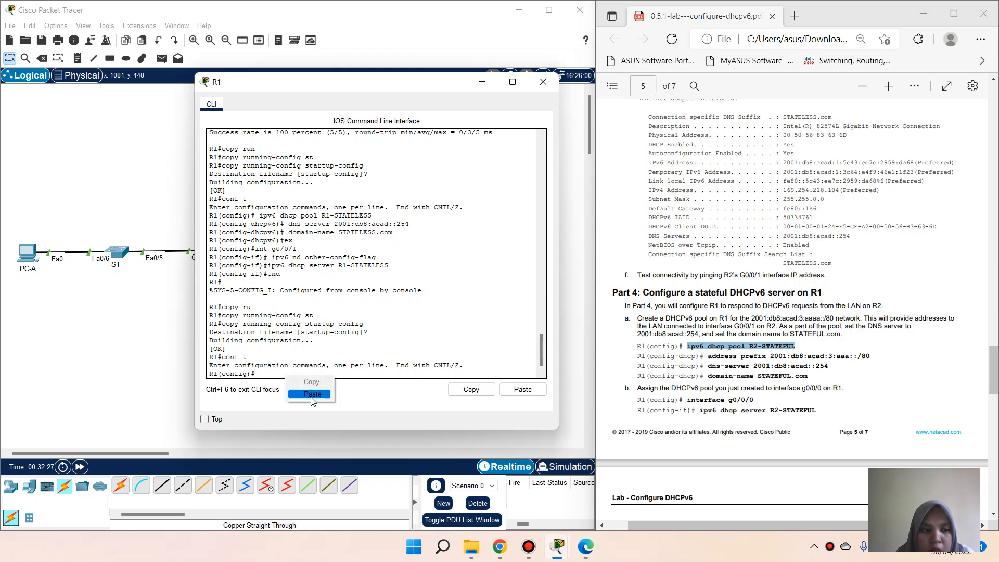
left_click(312, 396)
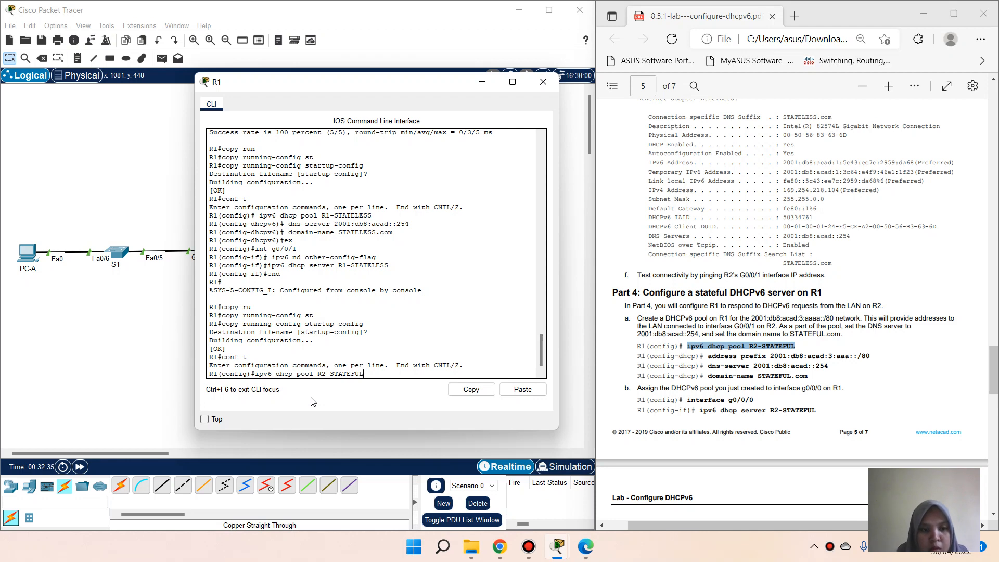
key("Return")
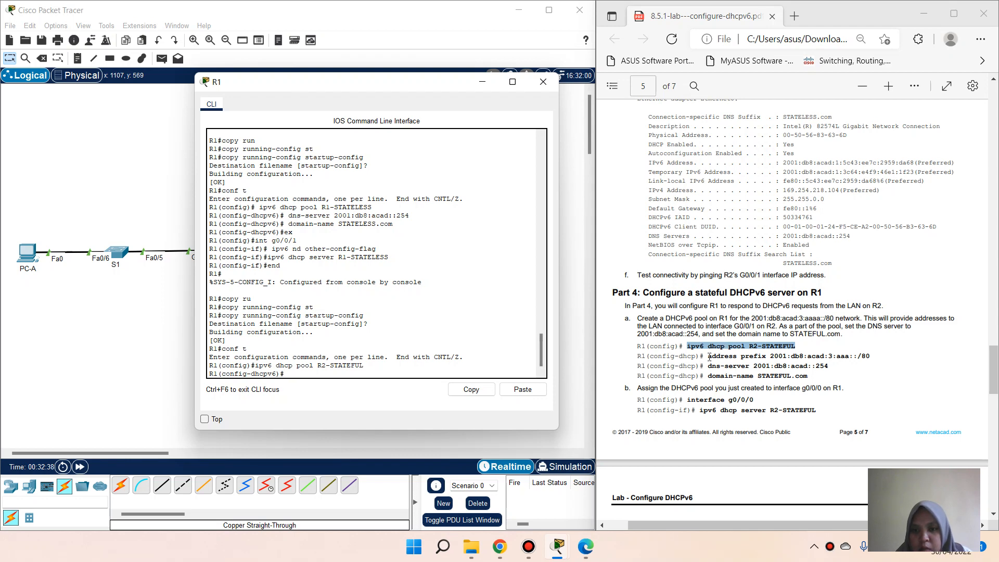
Step: Give the R2-STATEFUL pool the address prefix 2001:db8:acad:3:aaa::/80
left_click_drag(709, 357, 872, 359)
key("ctrl+c")
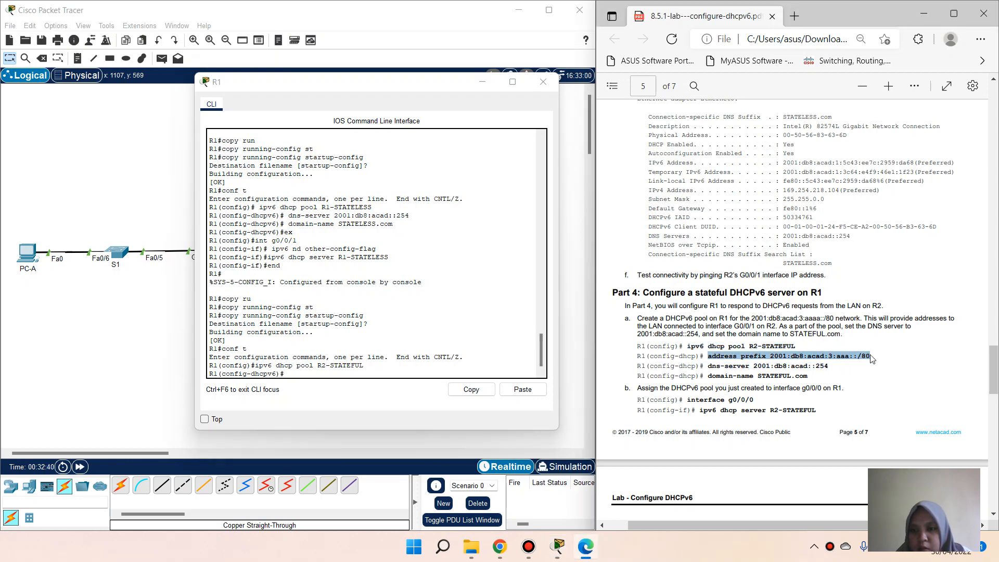
right_click(902, 243)
left_click(947, 247)
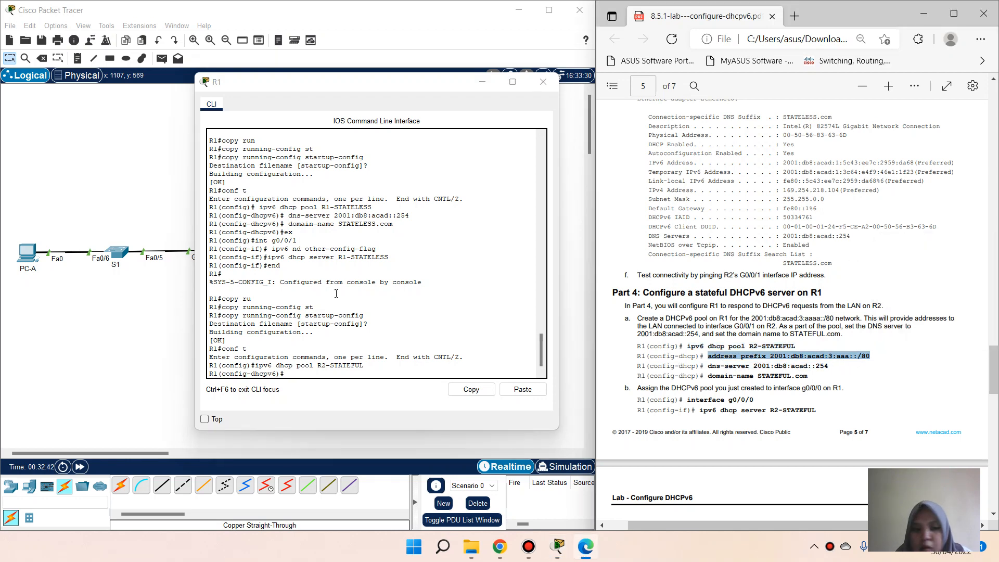
left_click(335, 370)
left_click(523, 387)
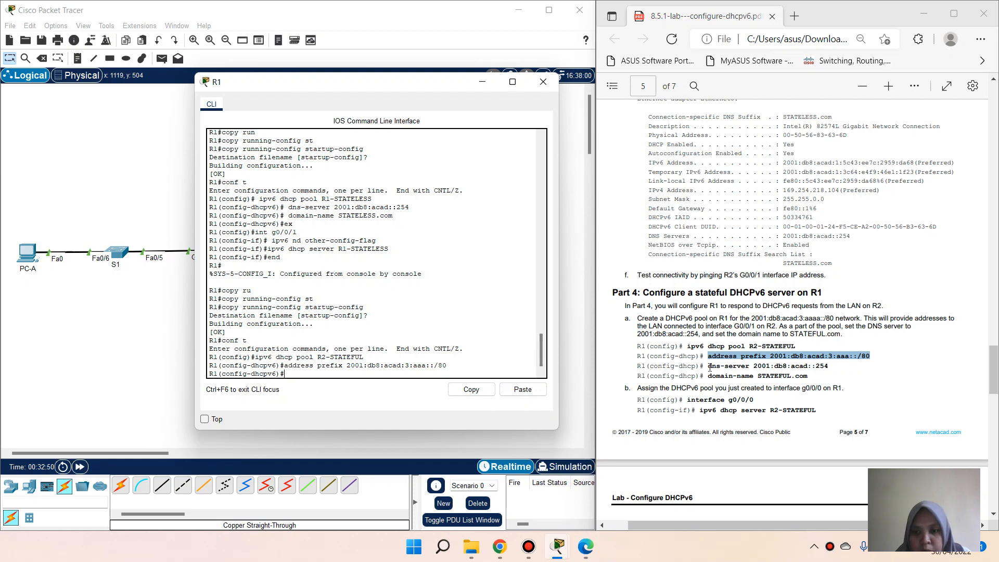
Step: Add DNS server 2001:db8:acad::254 and domain name STATEFUL.com to the pool
left_click_drag(709, 367, 830, 370)
key("ctrl+c")
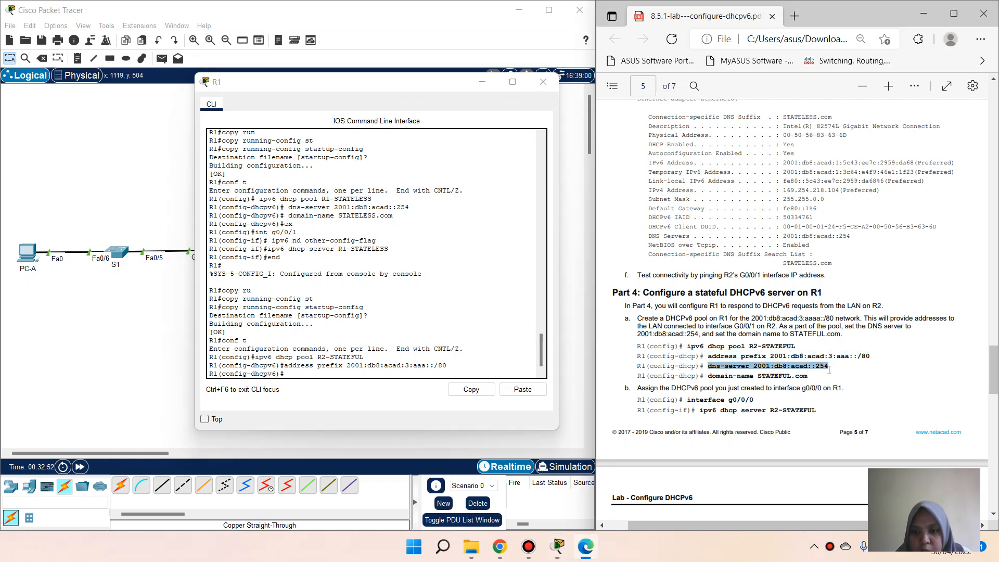
right_click(830, 370)
left_click(870, 261)
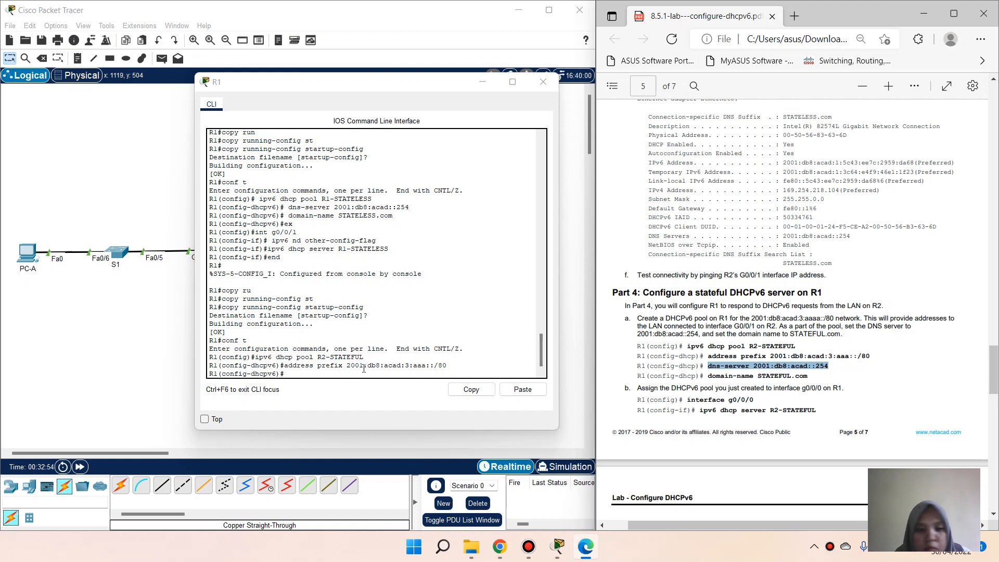
left_click(336, 381)
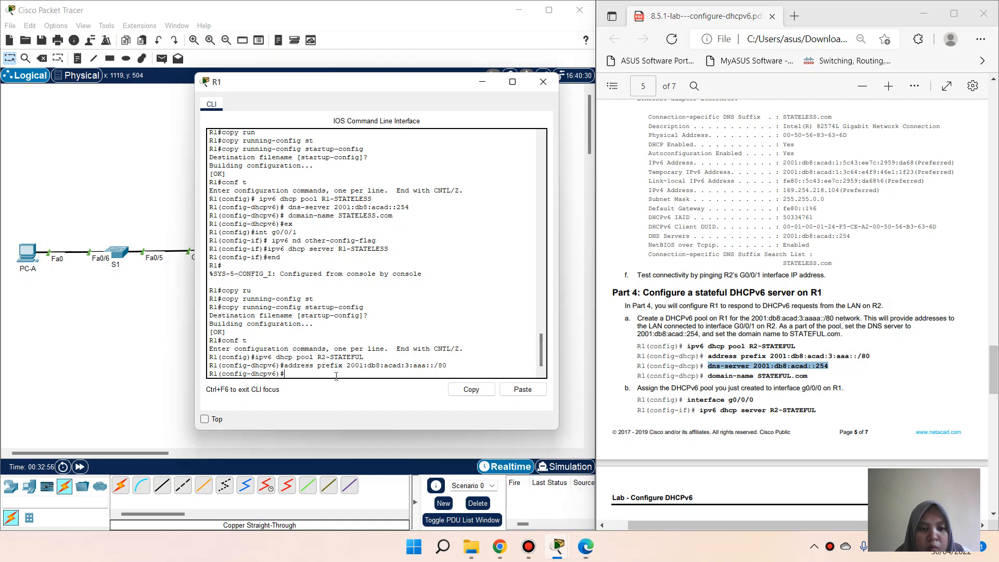
left_click(523, 394)
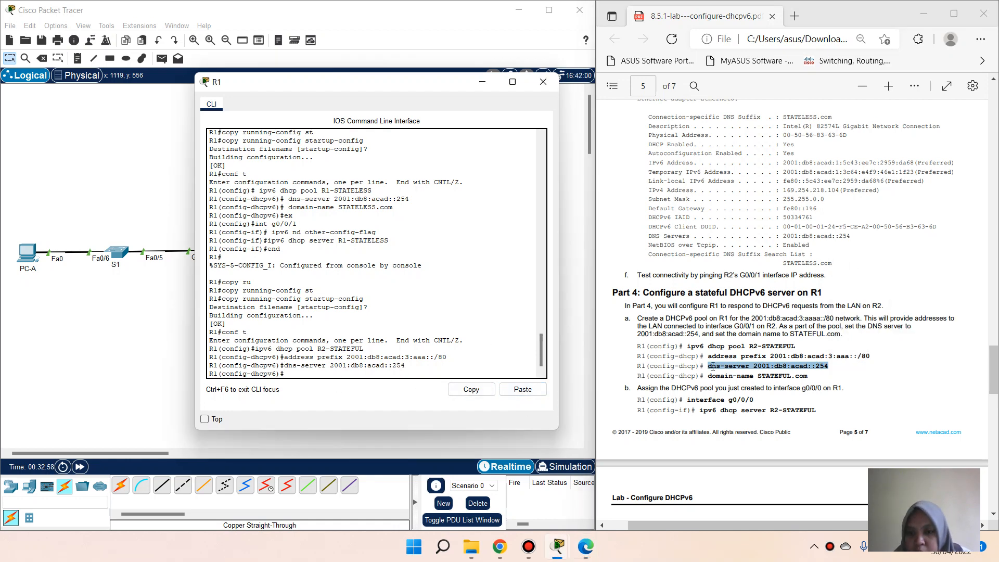
left_click_drag(707, 378, 811, 383)
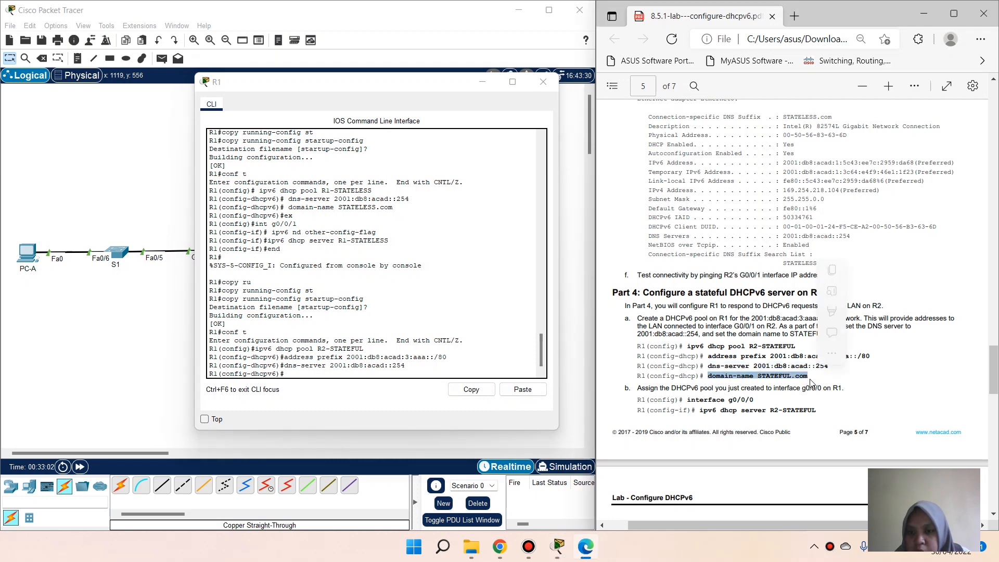
left_click(833, 270)
left_click(321, 371)
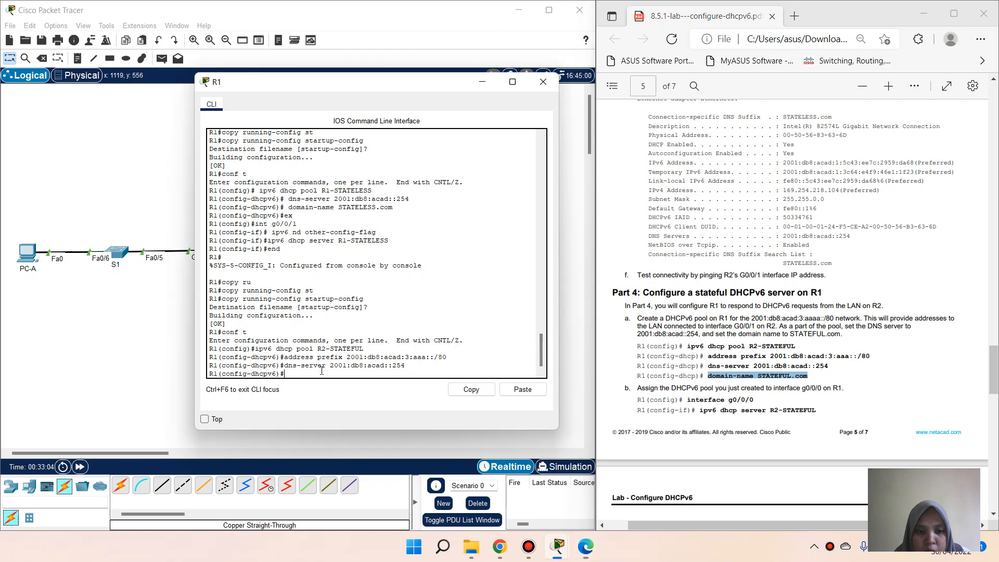
right_click(321, 372)
left_click(349, 391)
key("Return")
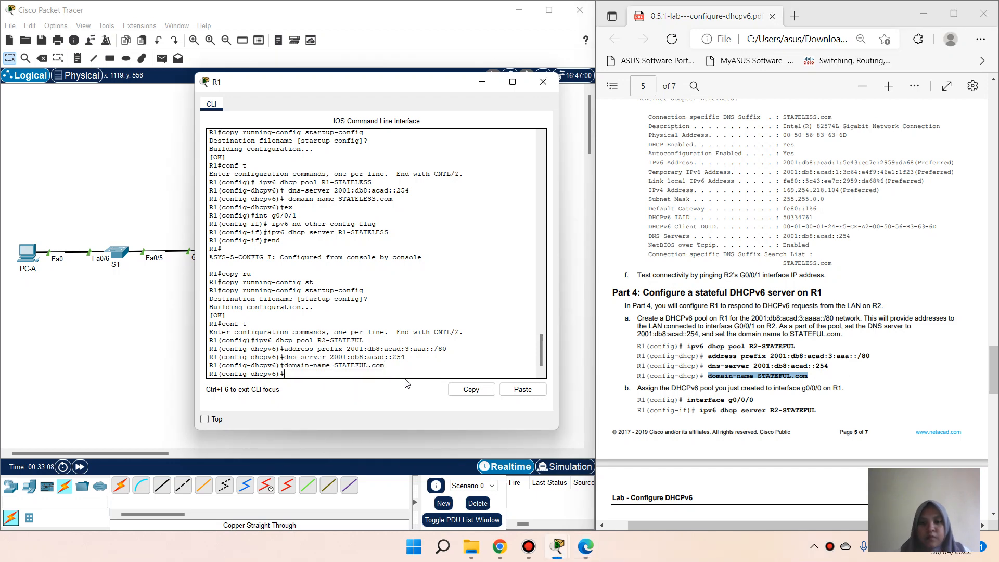
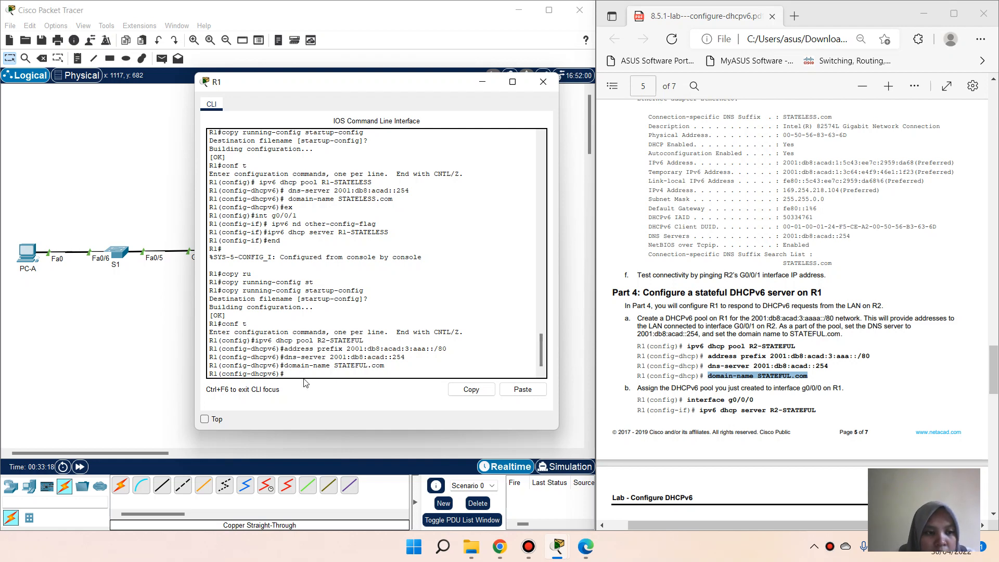
Step: On R1, enter interface g0/0/0 and assign it the R2-STATEFUL pool with 'ipv6 dhcp server R2-STATEFUL'
key("Return")
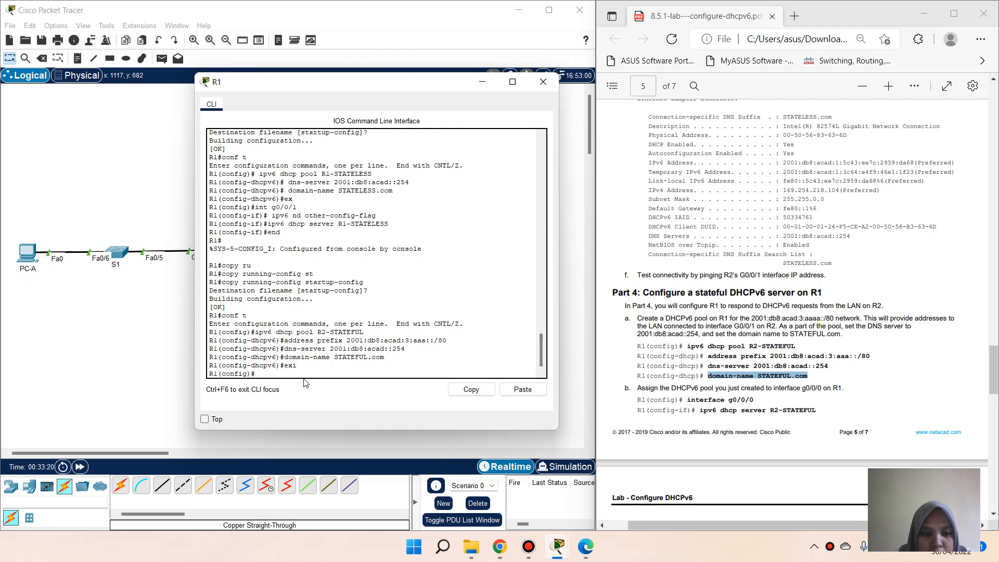
type("int g0/")
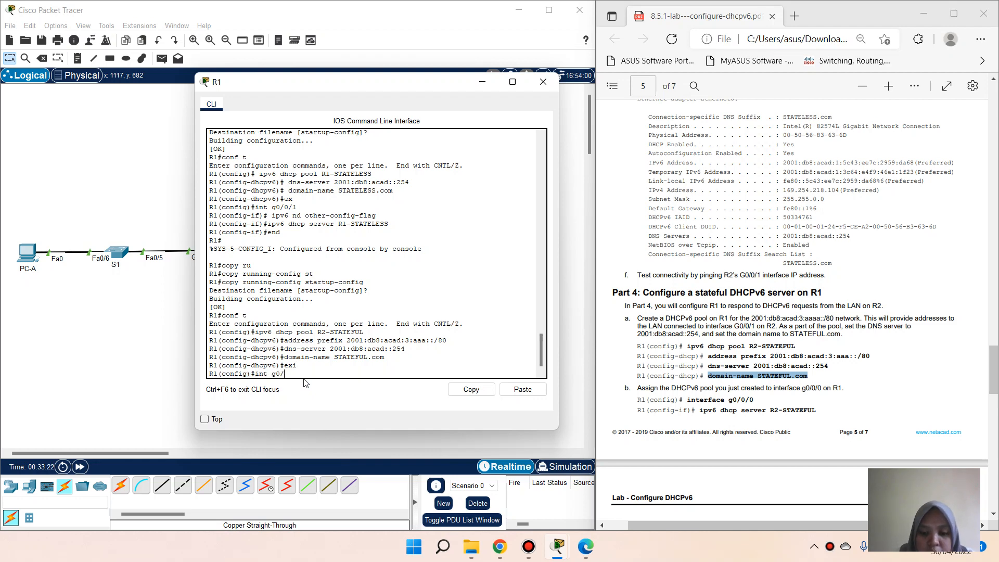
type("0/0")
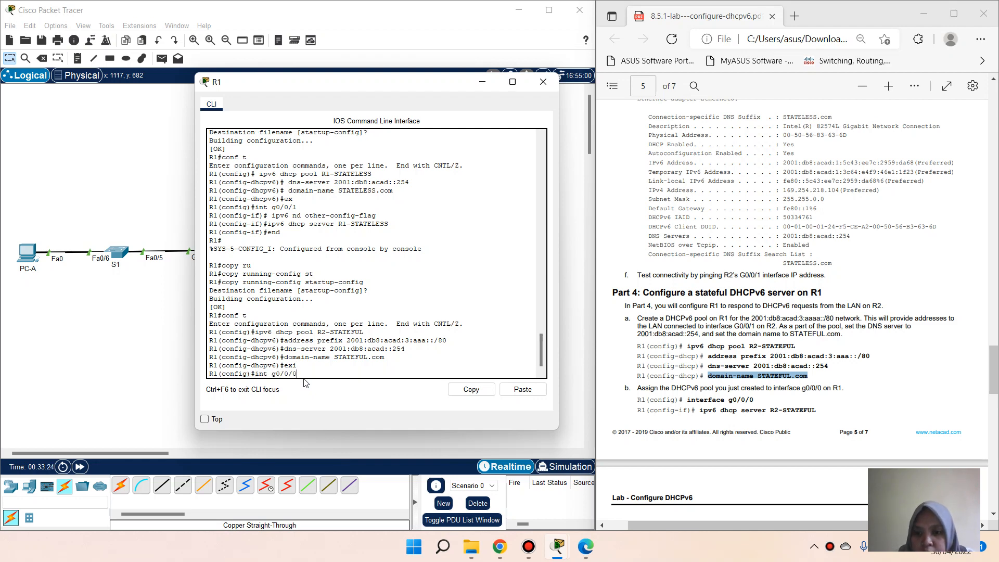
key("Return")
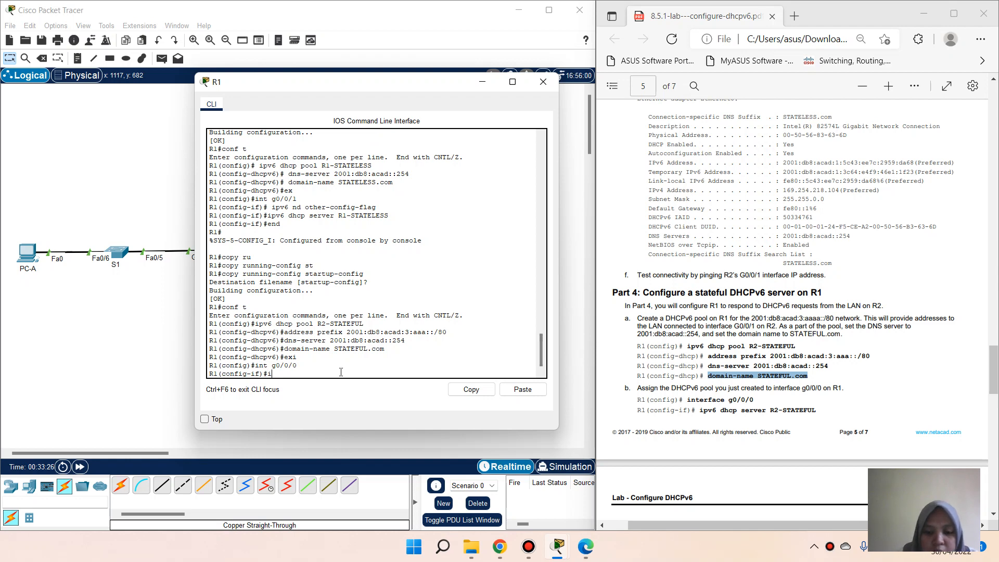
type("ipv6 d")
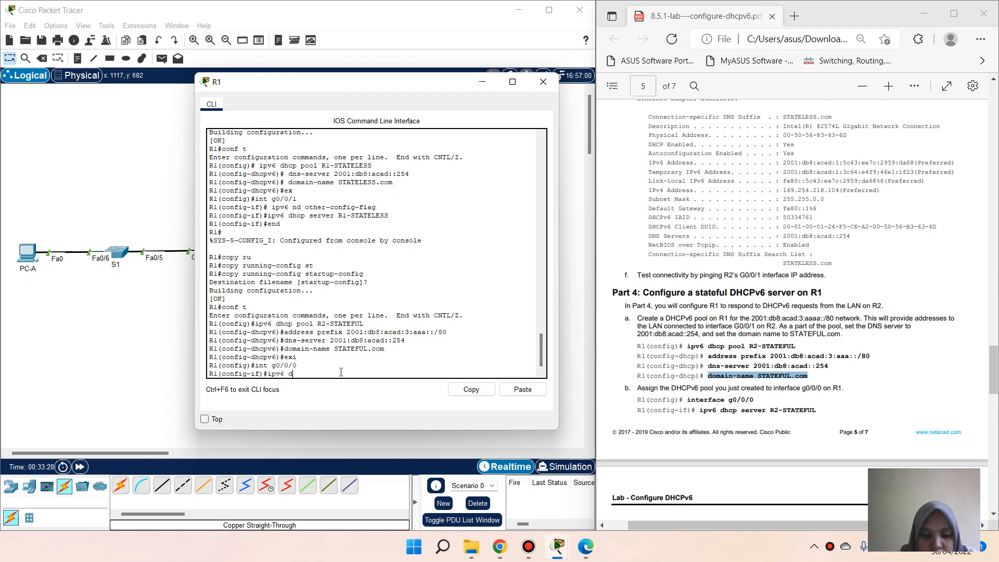
type("hcp se")
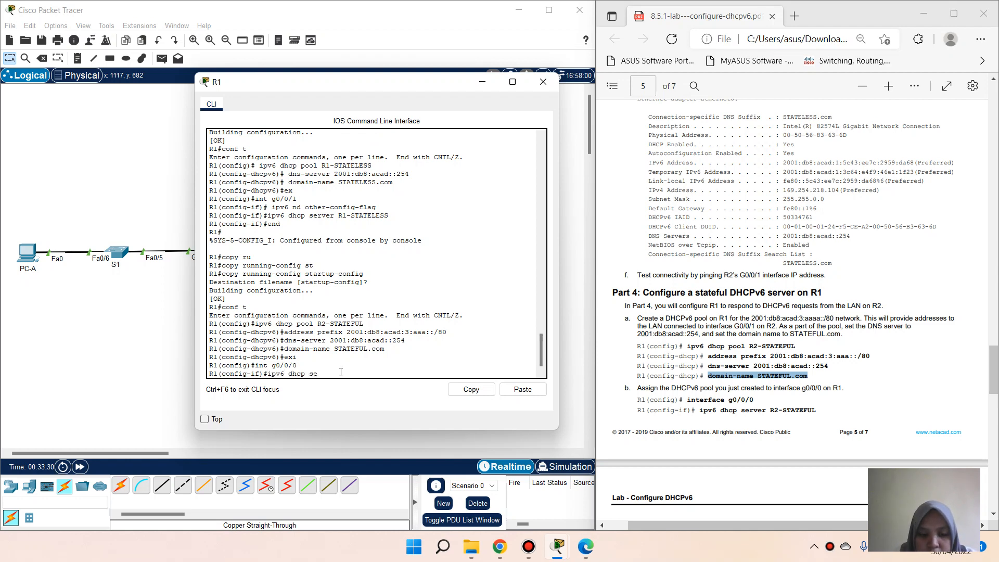
type("rver ")
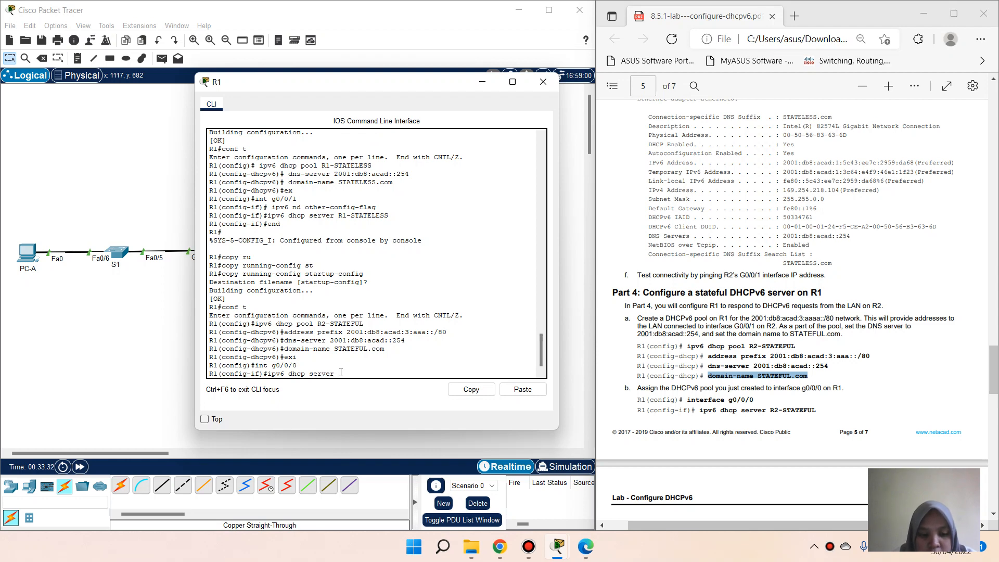
type("R2-")
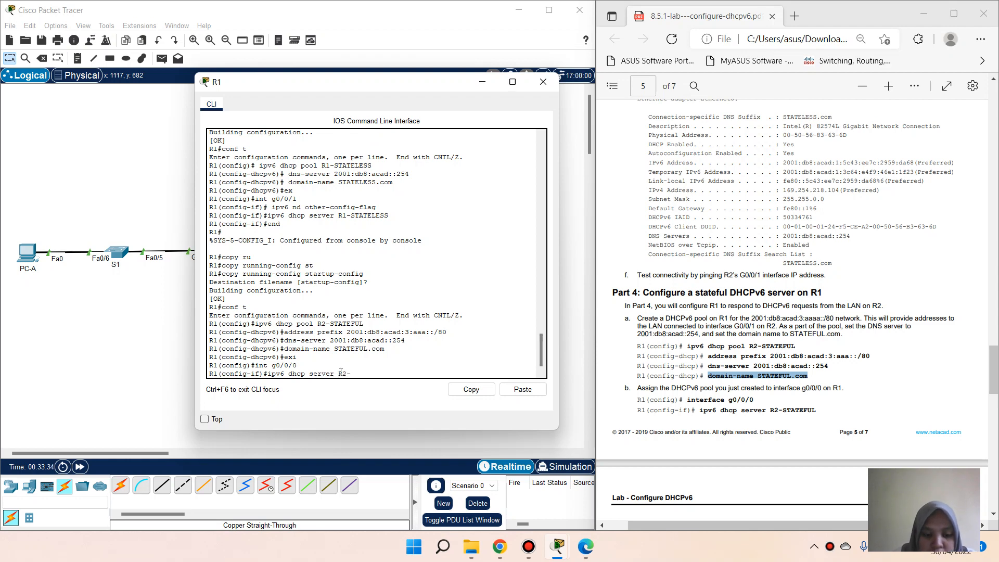
type("STATEF")
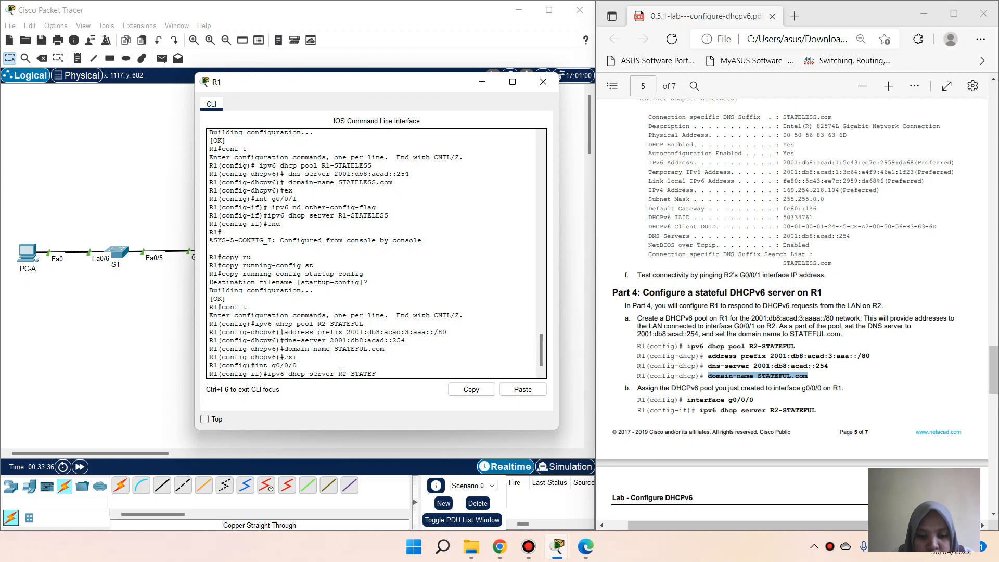
type("UL")
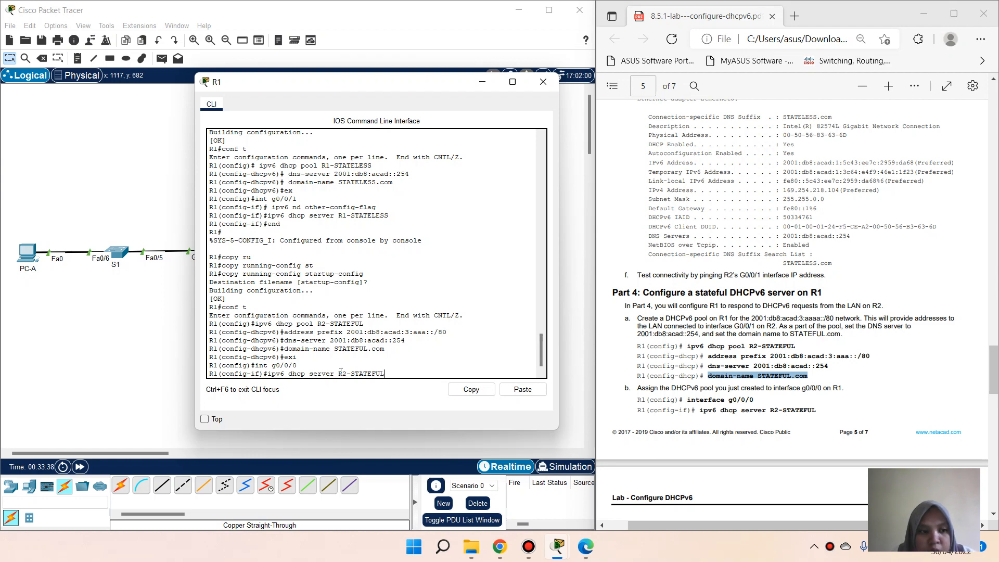
key("Return")
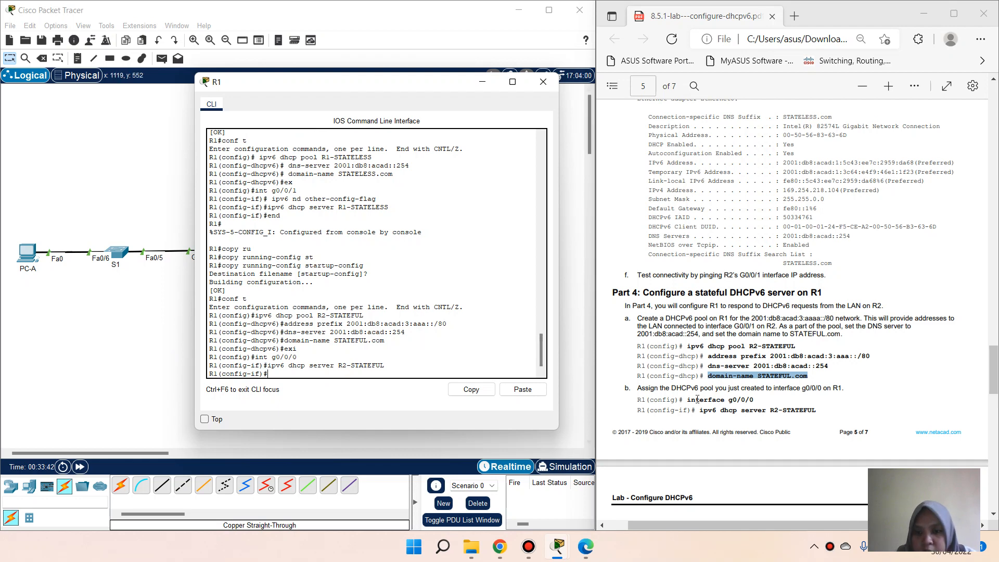
scroll(697, 399, "down", 5)
Step: Set PC-B's IPv6 configuration to Automatic so it obtains a 2001:DB8:ACAD:3 address with gateway FE80::1
left_click(125, 289)
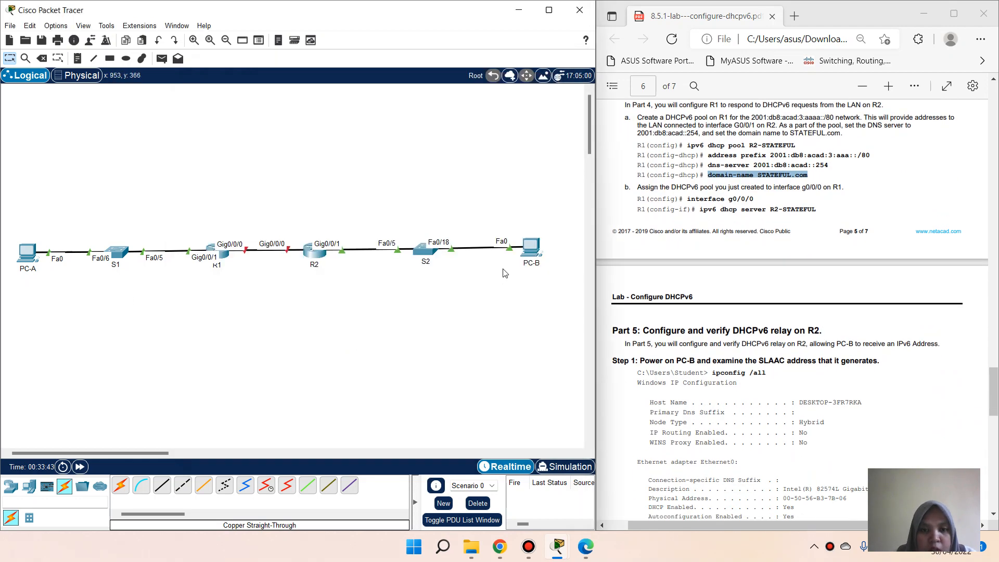
left_click(531, 247)
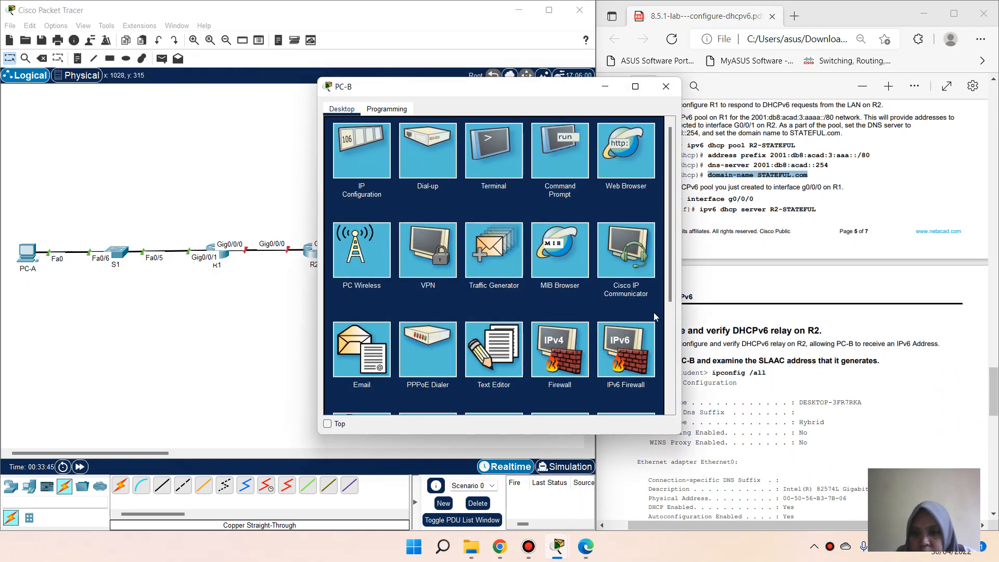
left_click_drag(553, 96, 488, 90)
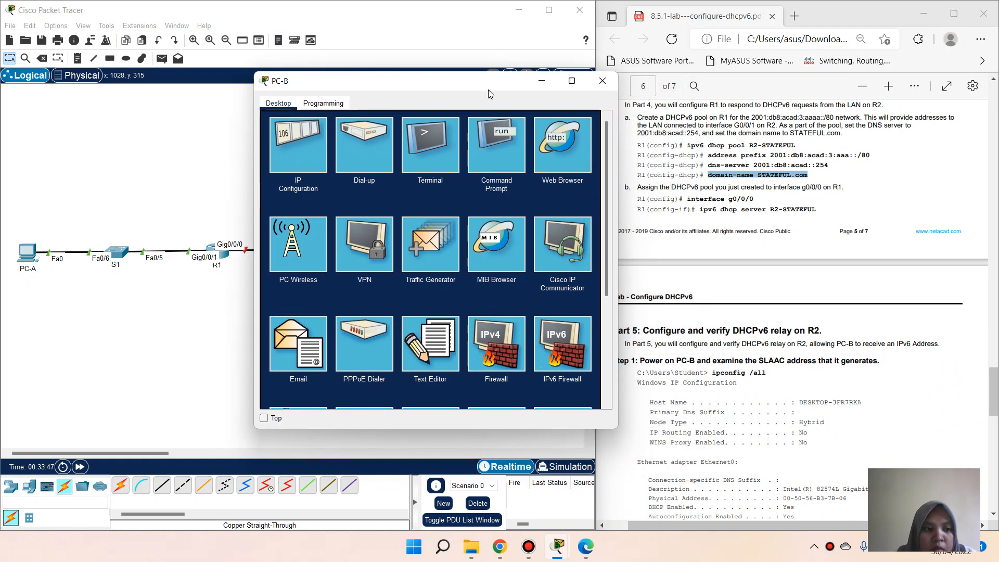
left_click(287, 158)
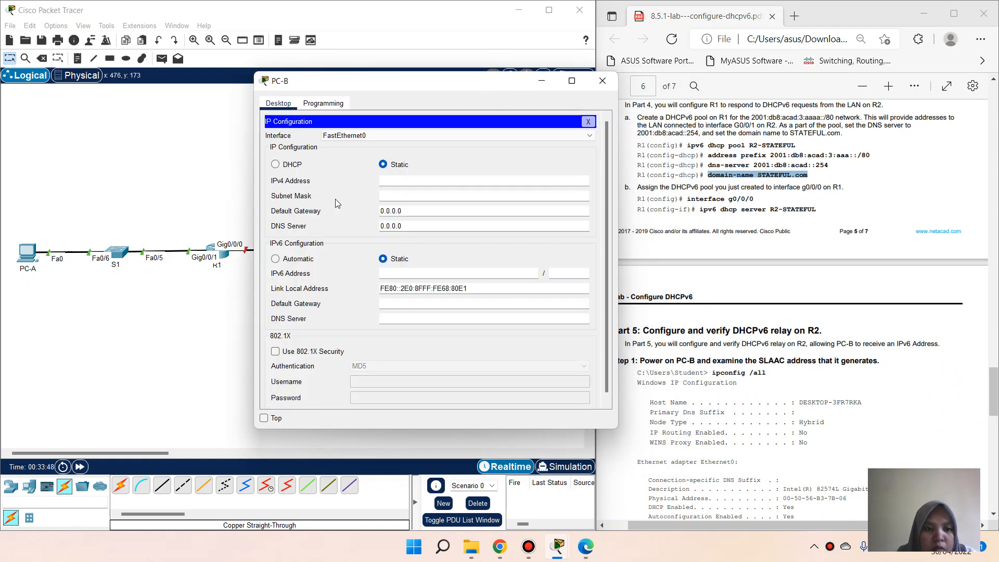
left_click(307, 260)
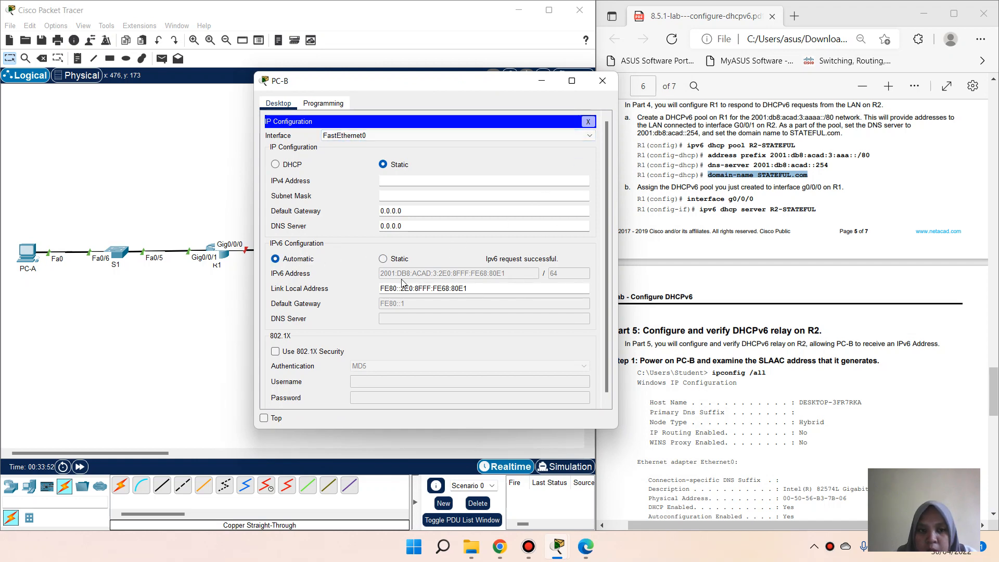
left_click(590, 120)
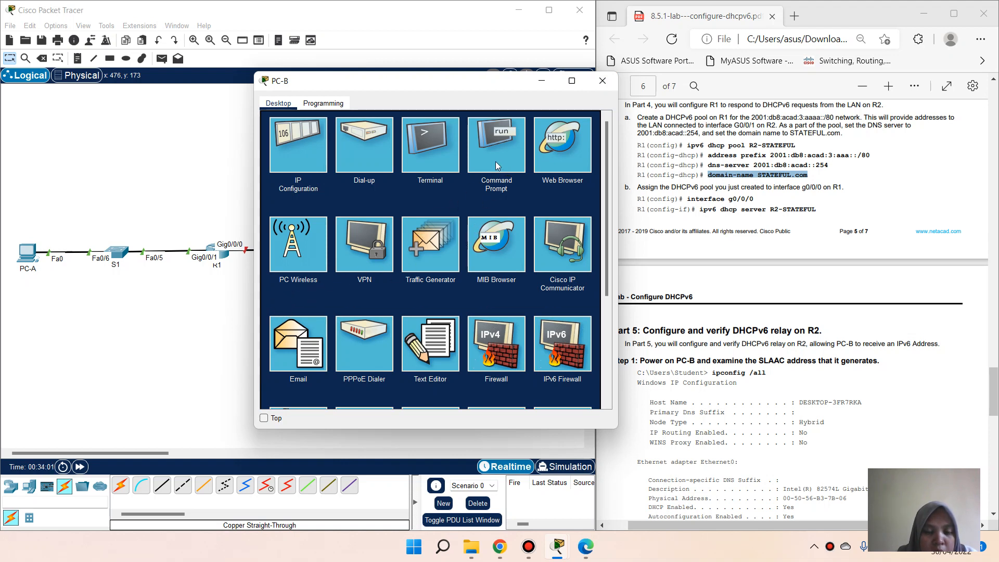
left_click(202, 321)
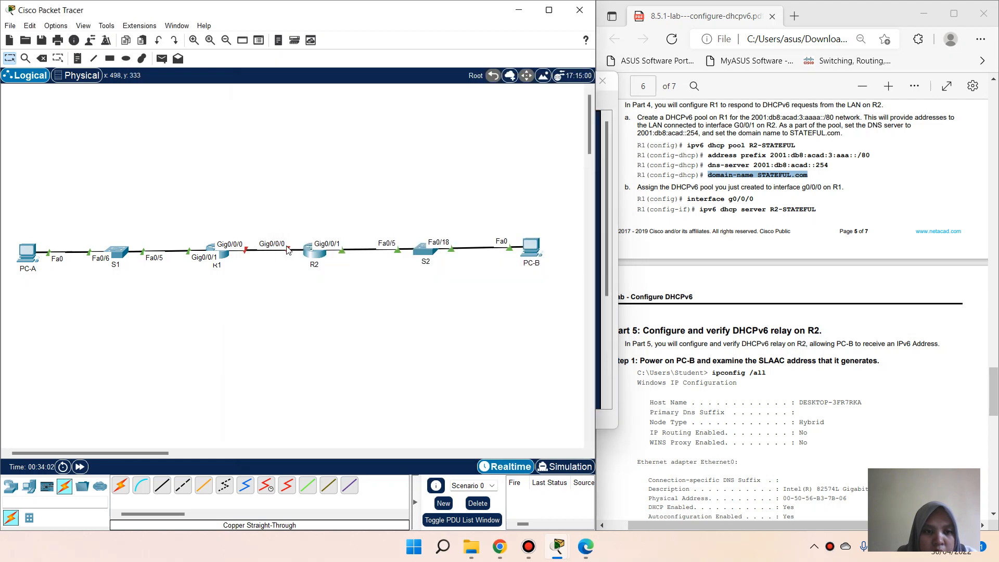
Step: On R2, enter global configuration and create the DHCPv6 pool R2-STATEFUL
left_click(316, 260)
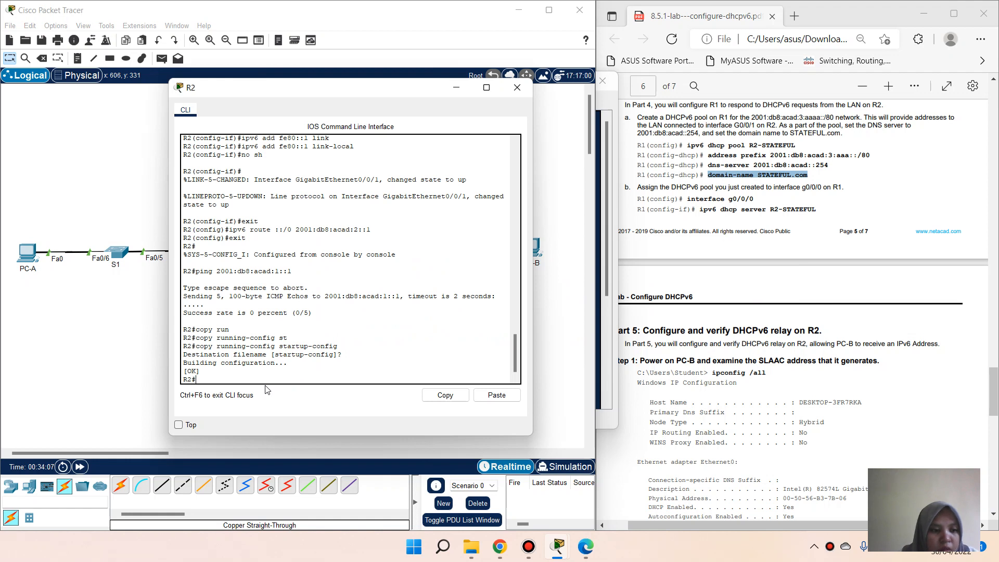
type("conf t")
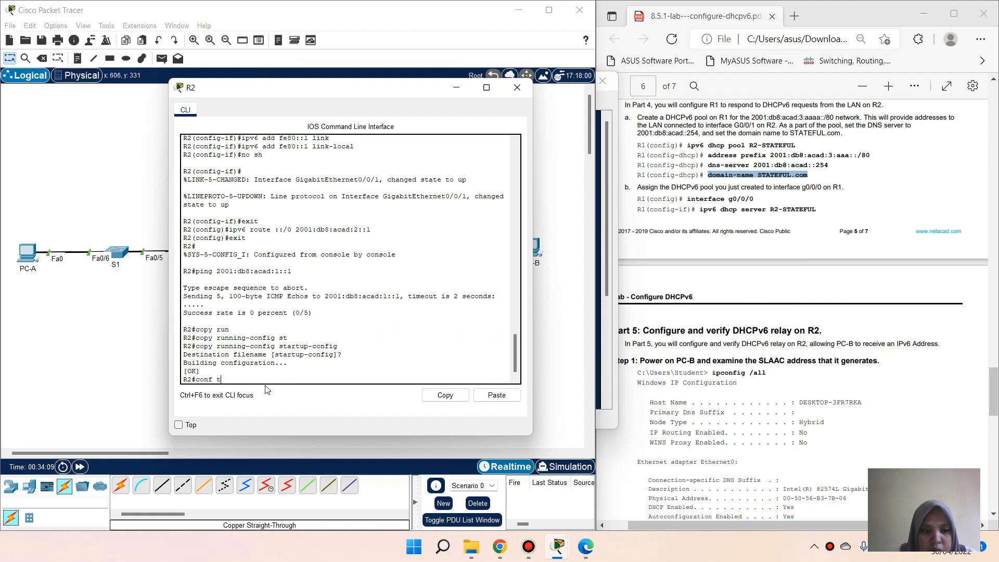
key("Return")
type("ip")
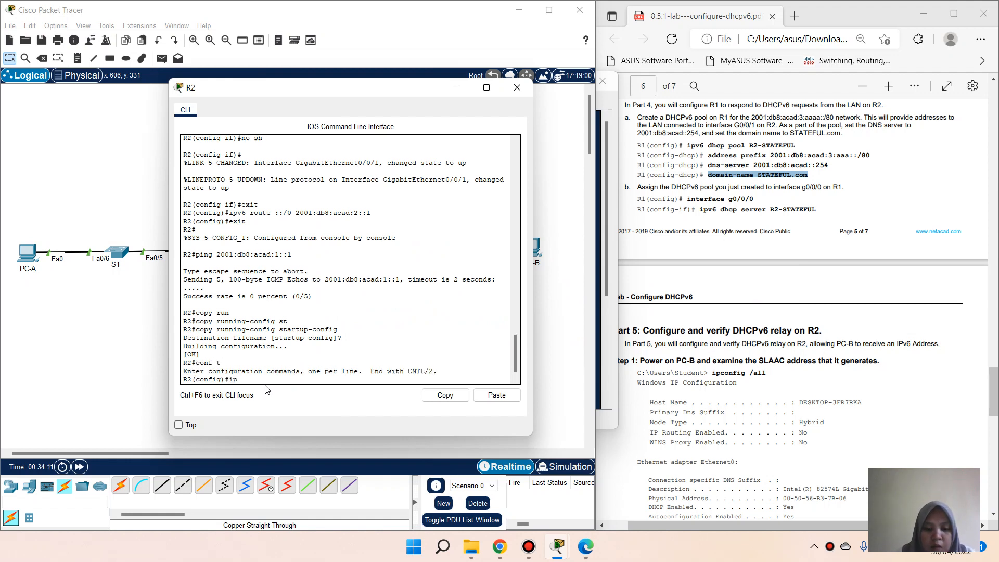
type("v6 dhc")
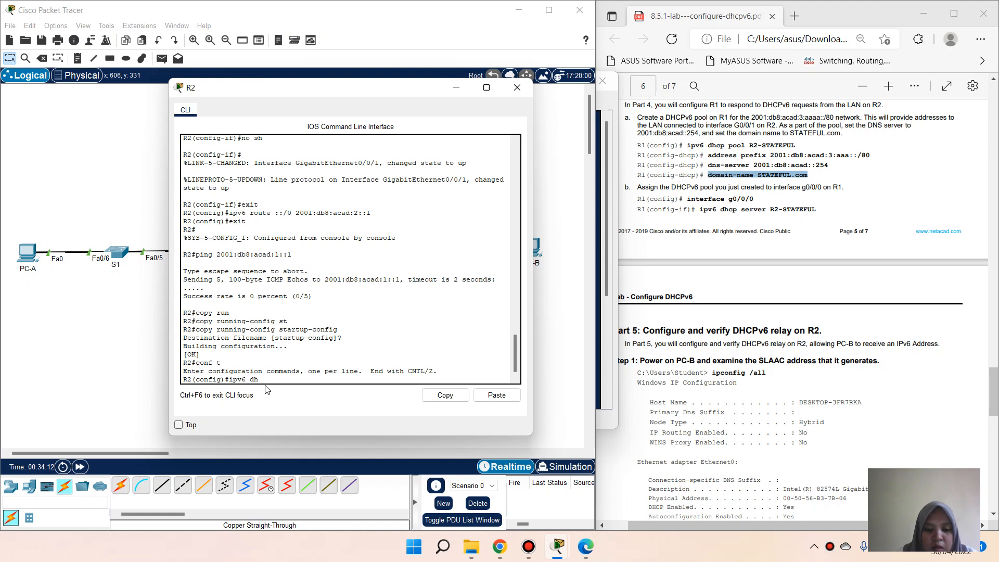
key("Tab")
type("p")
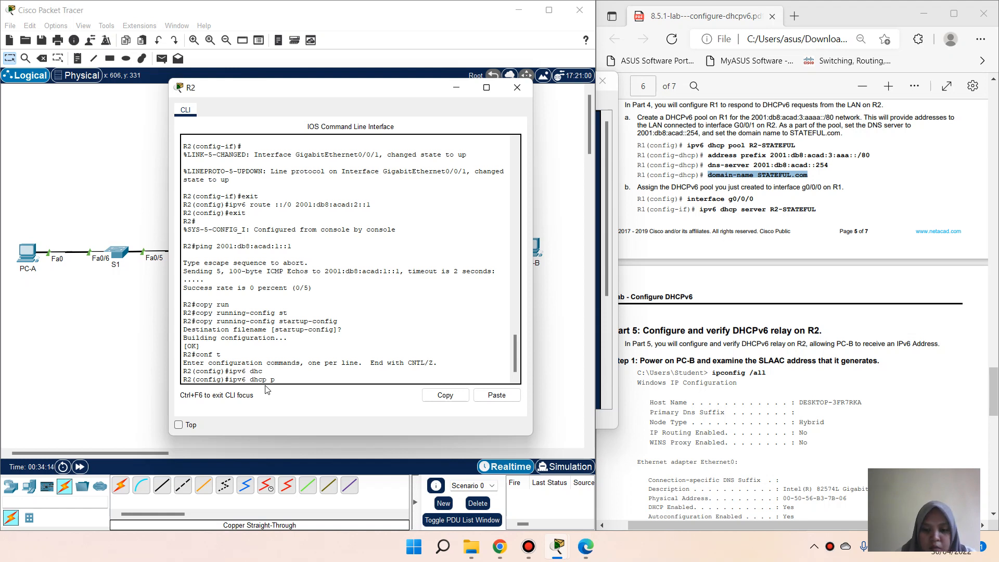
type("ool R")
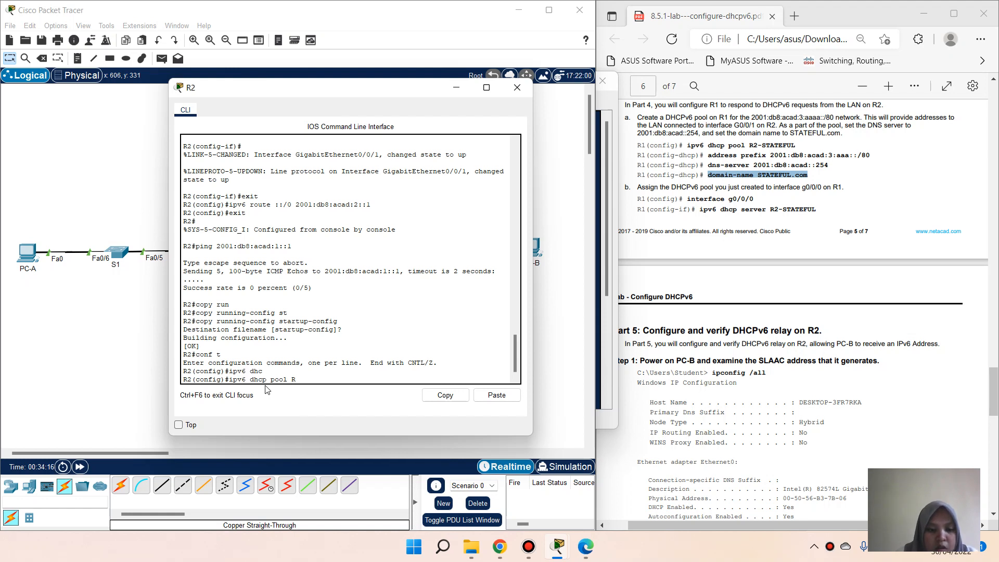
type("2-")
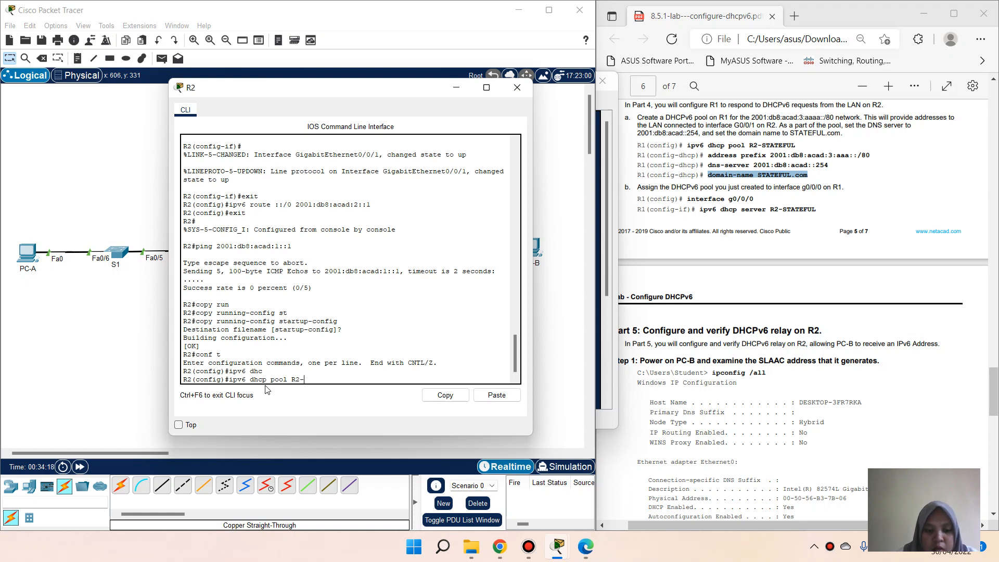
type("STATEFUL")
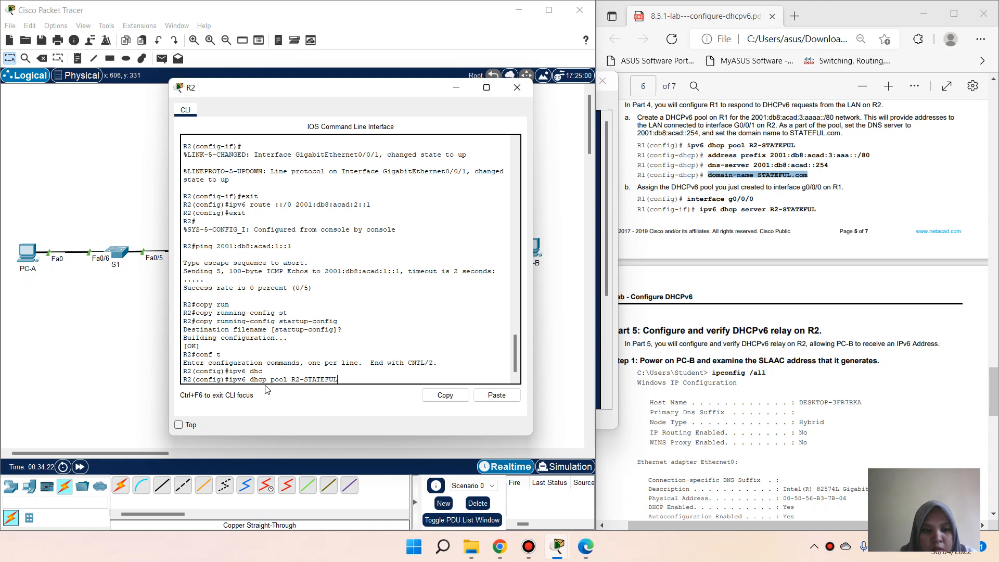
key("Return")
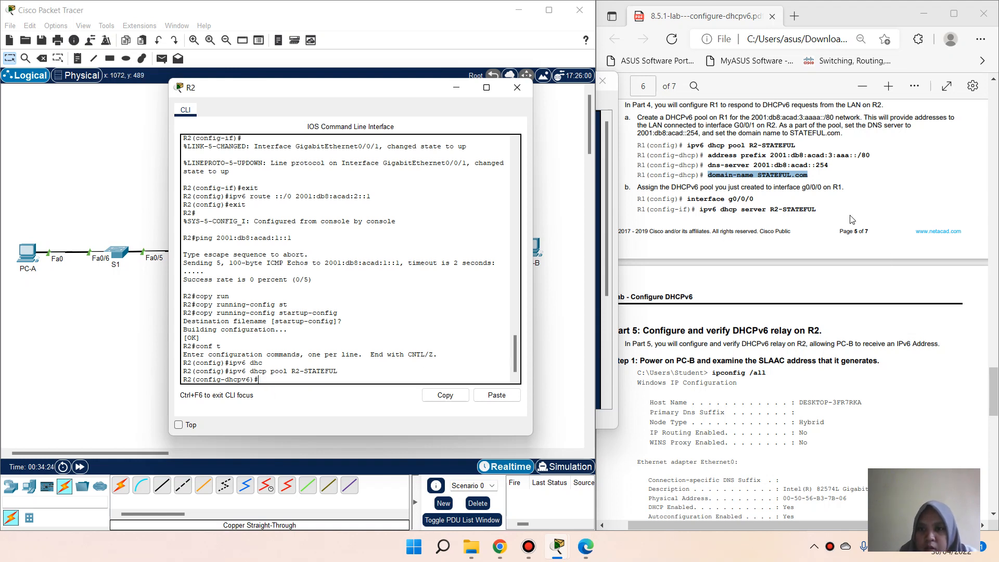
Step: Copy 'address prefix 2001:db8:acad:3:aaa::/80' from the lab PDF and run it in R2's pool
left_click(732, 166)
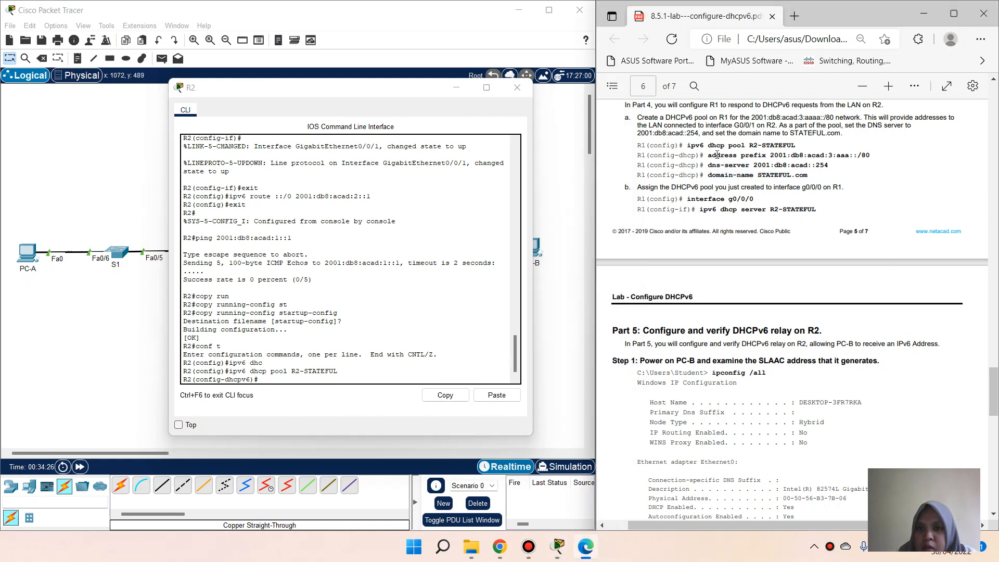
left_click_drag(711, 156, 868, 159)
left_click(889, 81)
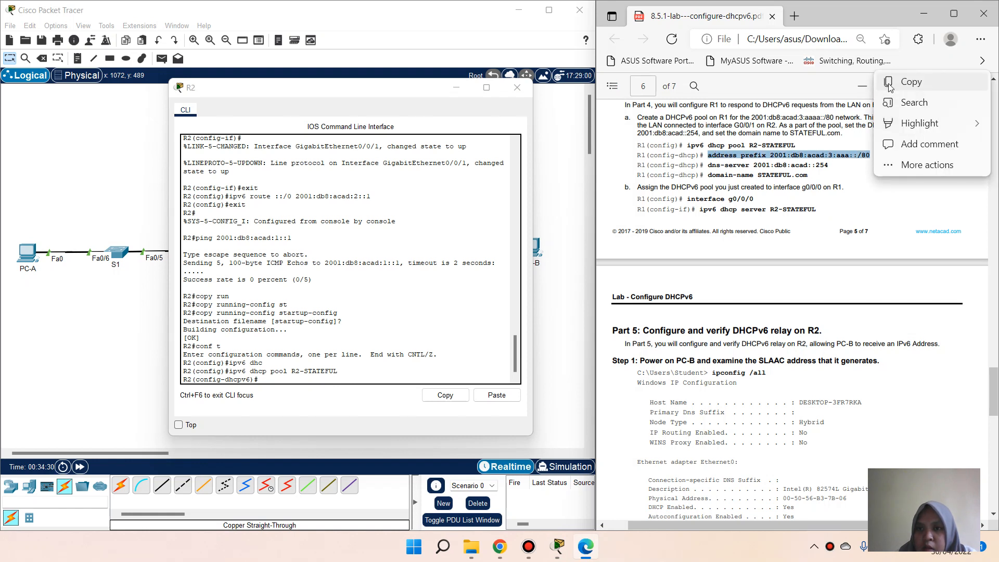
left_click(911, 80)
right_click(285, 382)
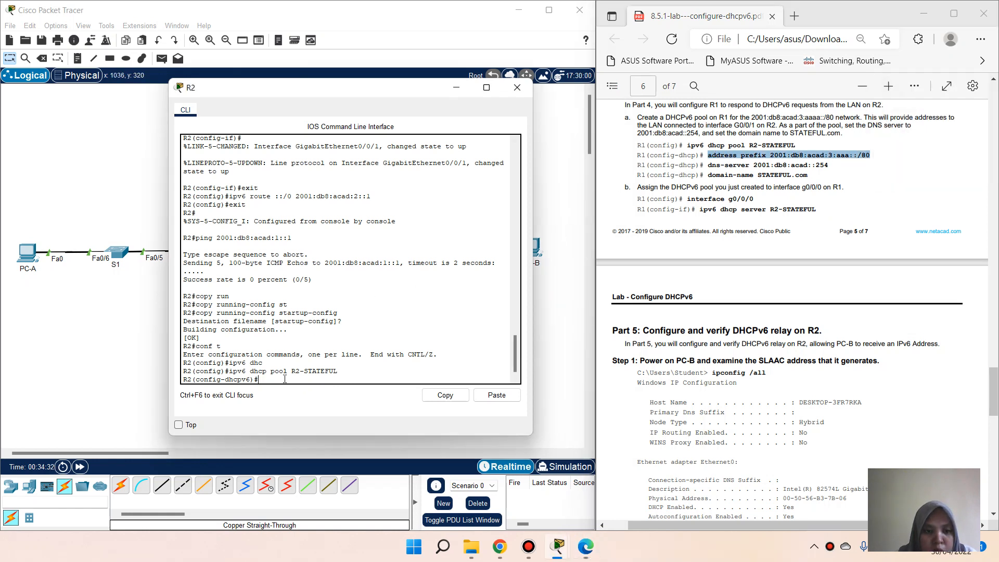
left_click(310, 400)
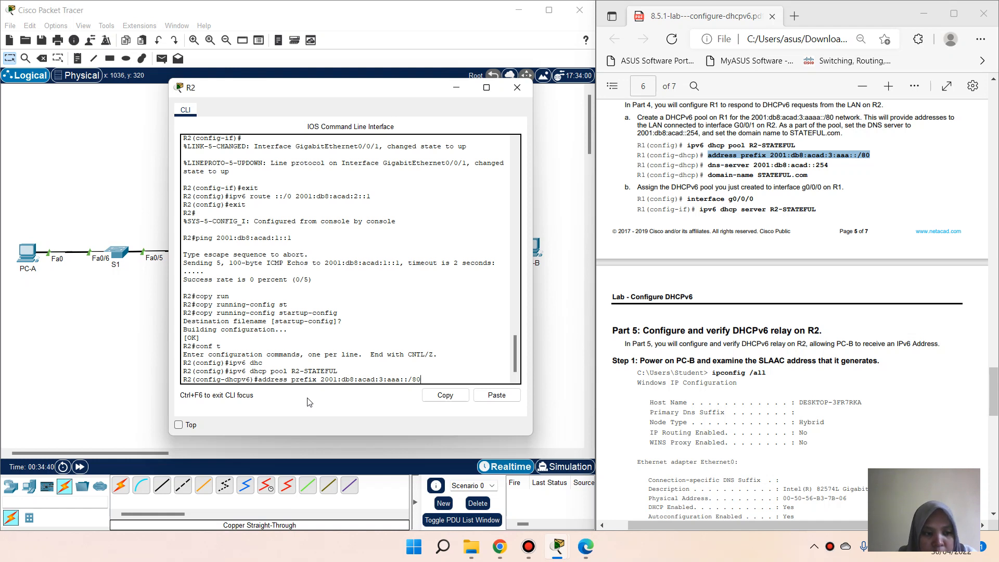
key("Return")
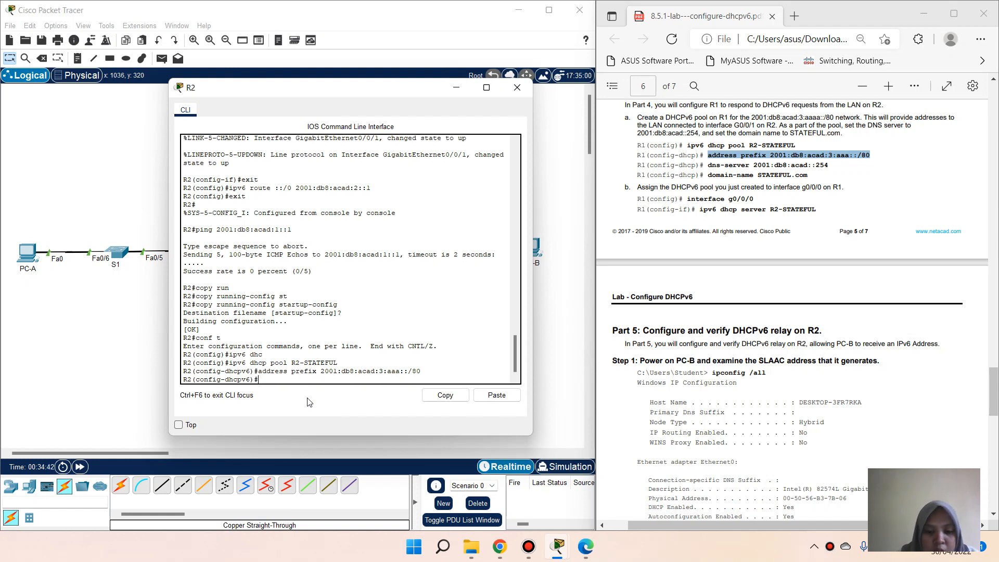
Step: Set the pool's DNS server to 2001:db8:acad::254, pasting the correct command after a mistyped attempt
type("dns")
key("Tab")
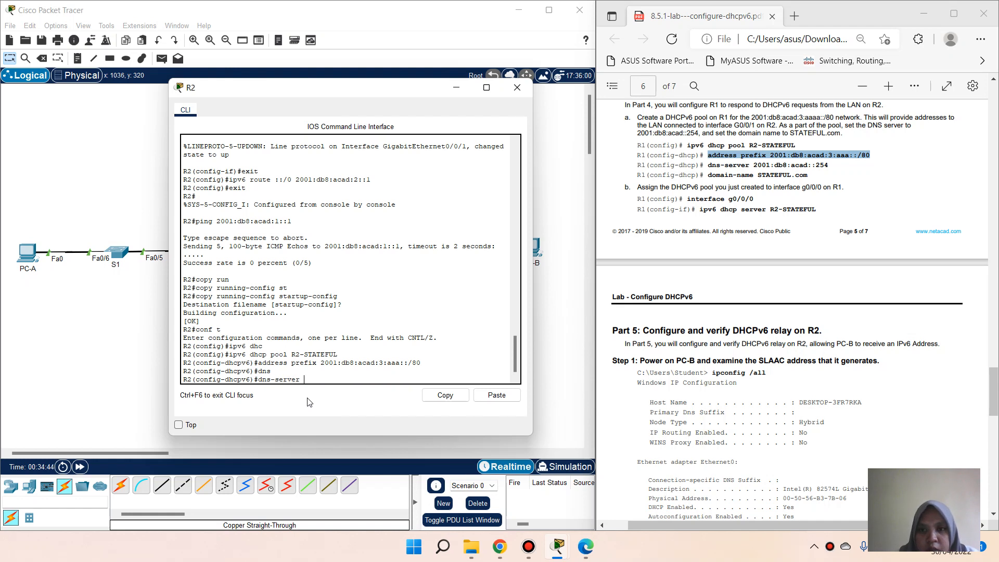
type("2001")
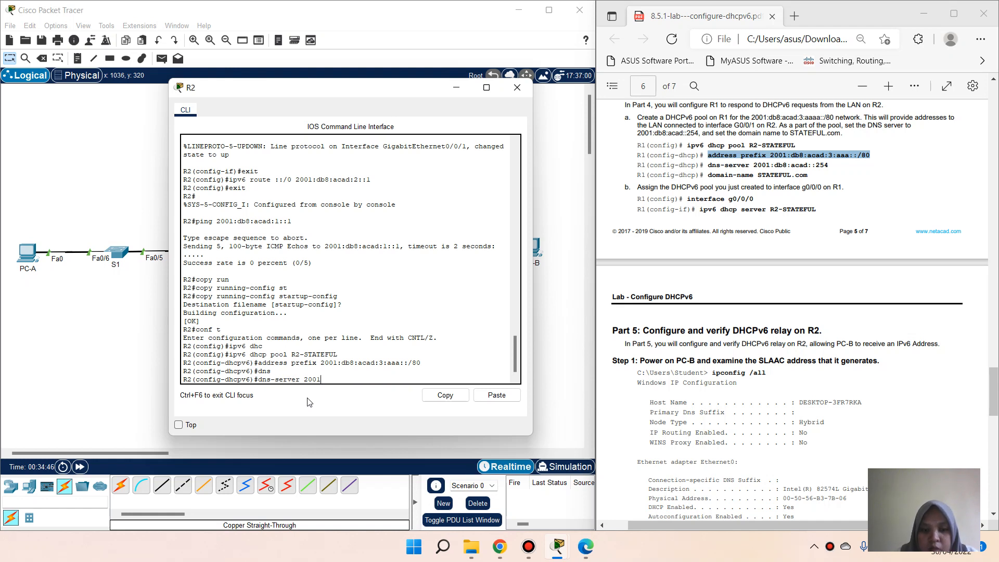
type(":db8")
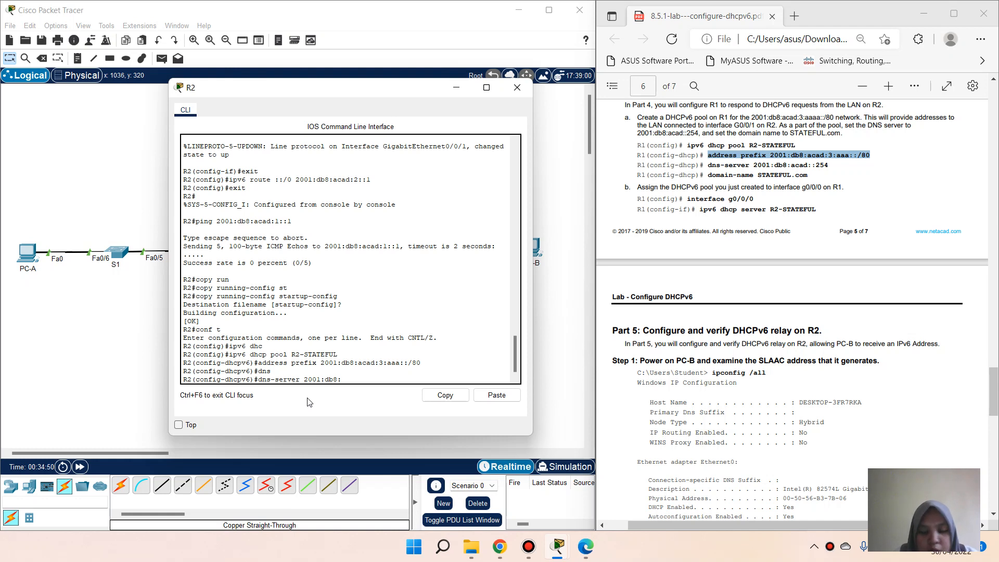
type(":acad")
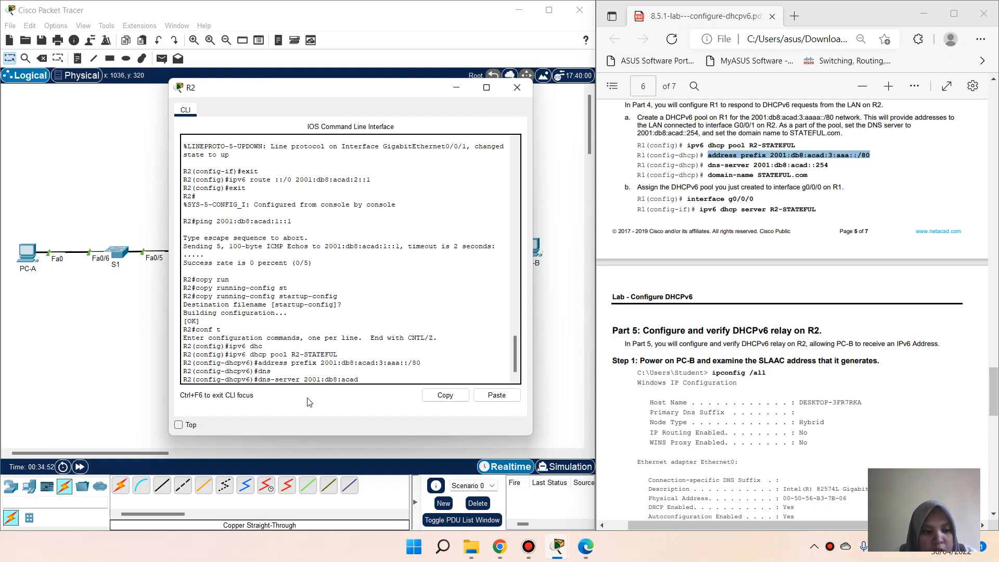
type(":")
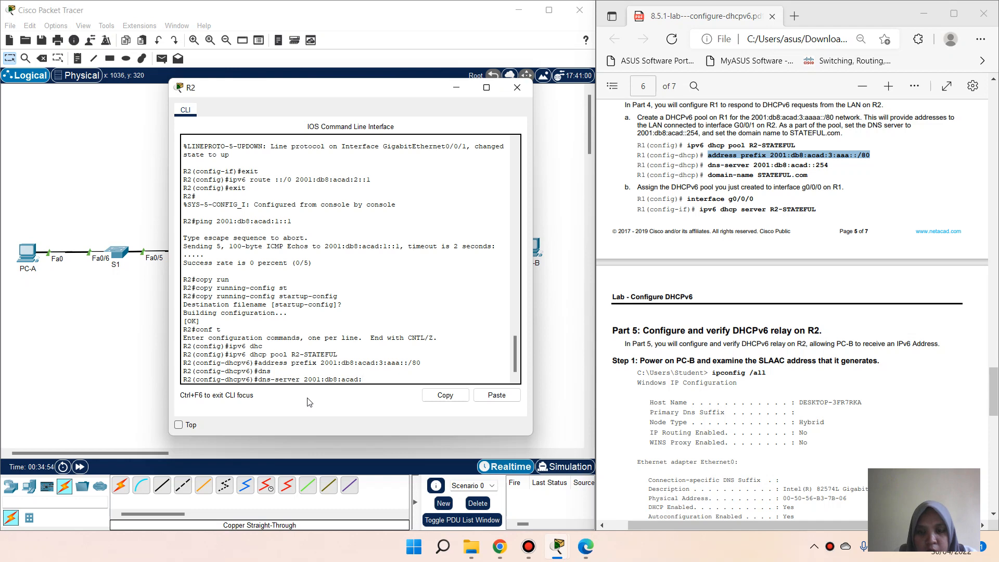
type("254")
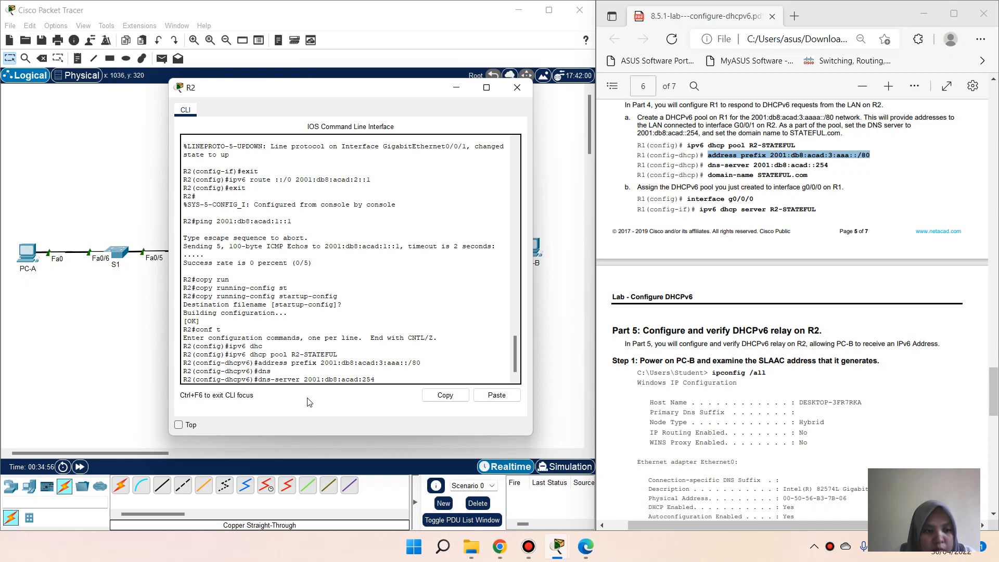
key("Return")
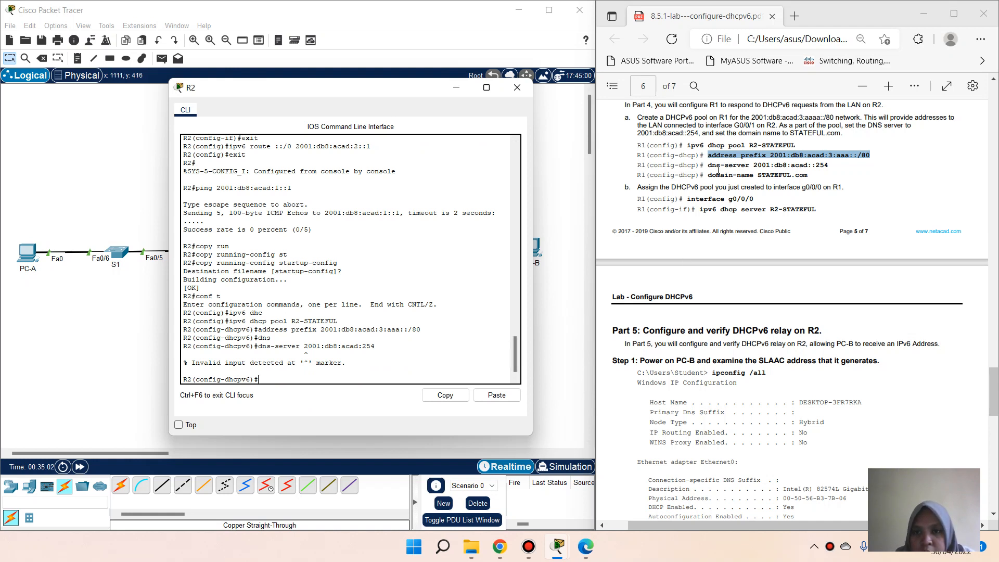
left_click_drag(708, 167, 829, 166)
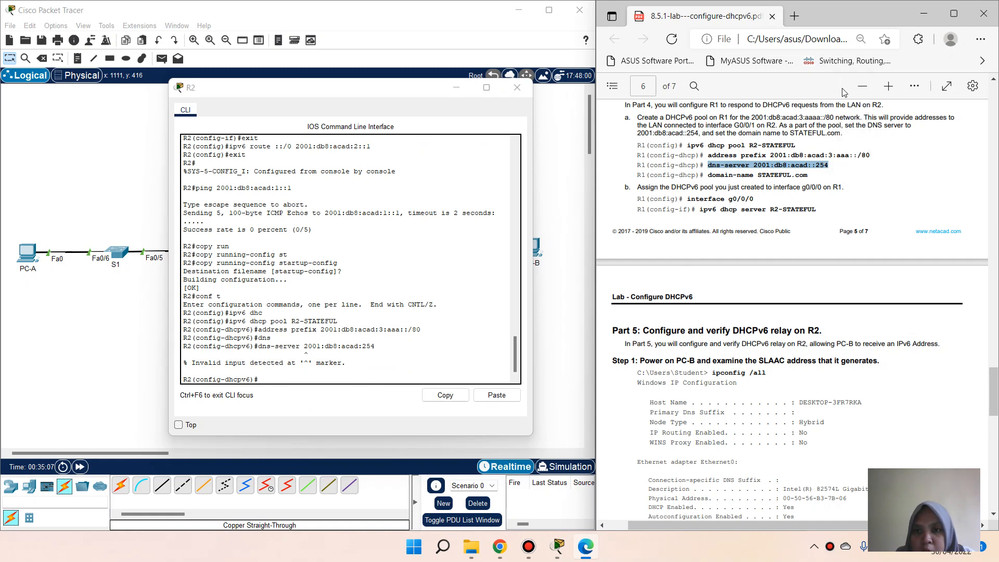
left_click(280, 375)
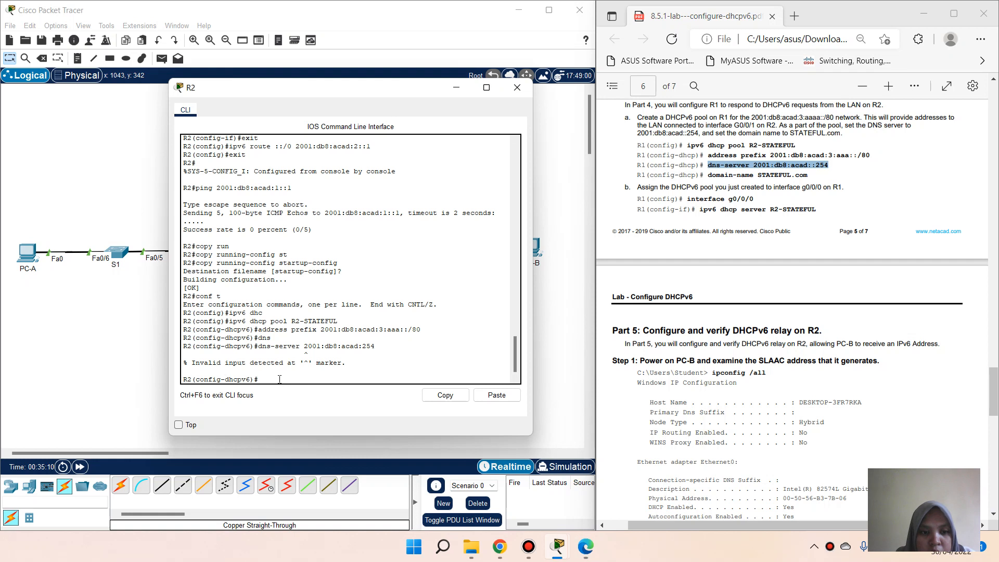
right_click(279, 378)
left_click(301, 399)
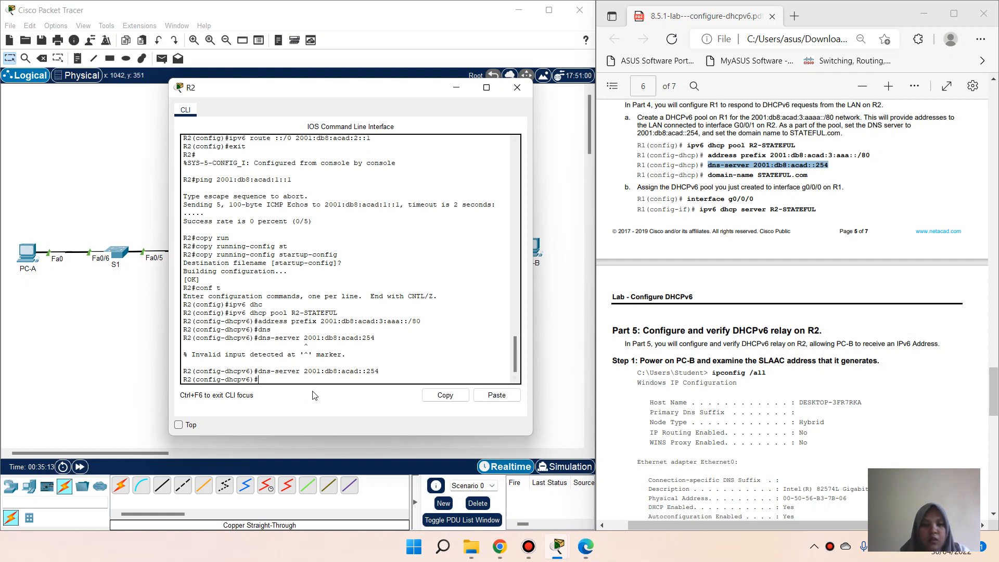
Step: Set the pool's domain name to STATEFUL.com and exit the pool configuration
type("dom")
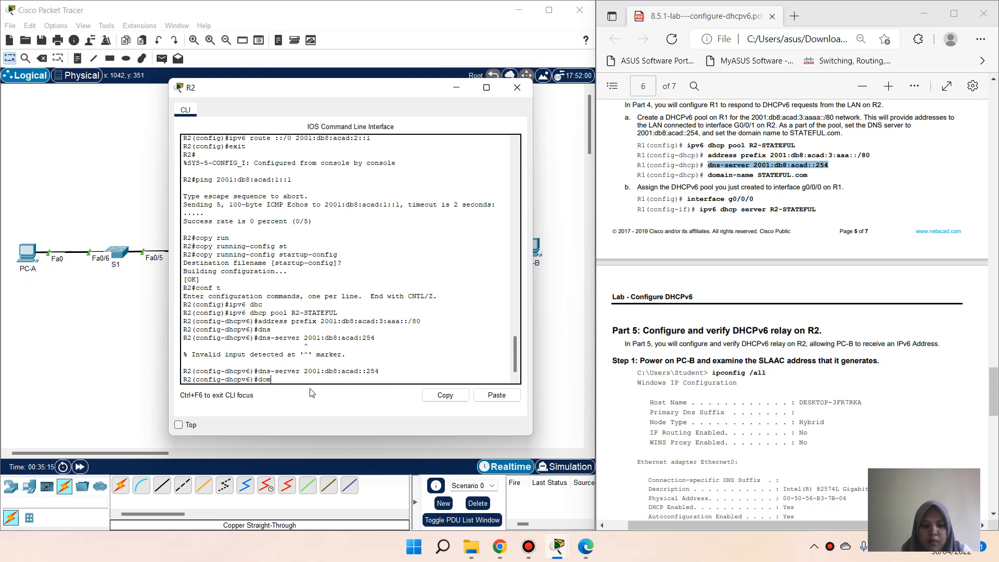
type("a")
key("Tab")
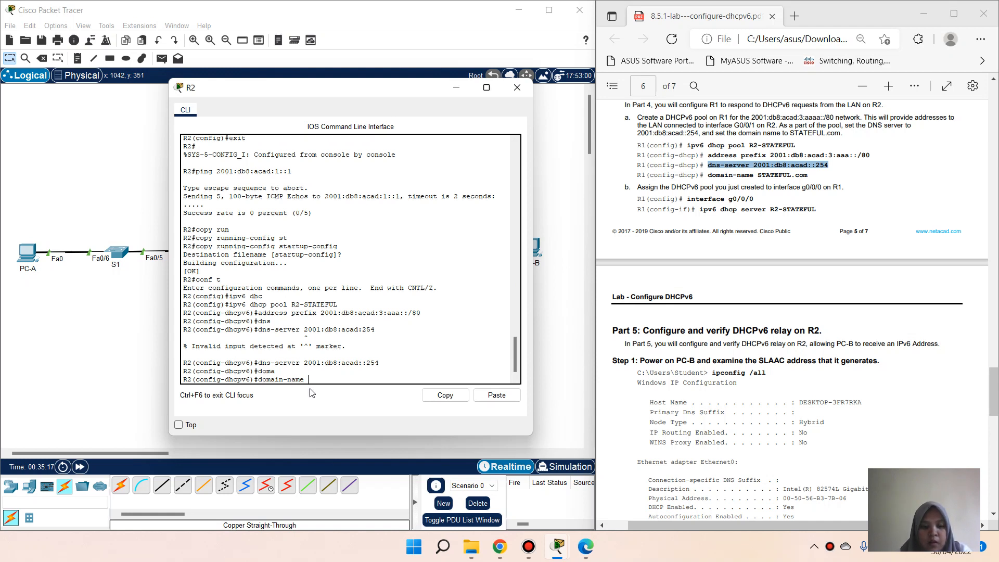
type("STATEFUL")
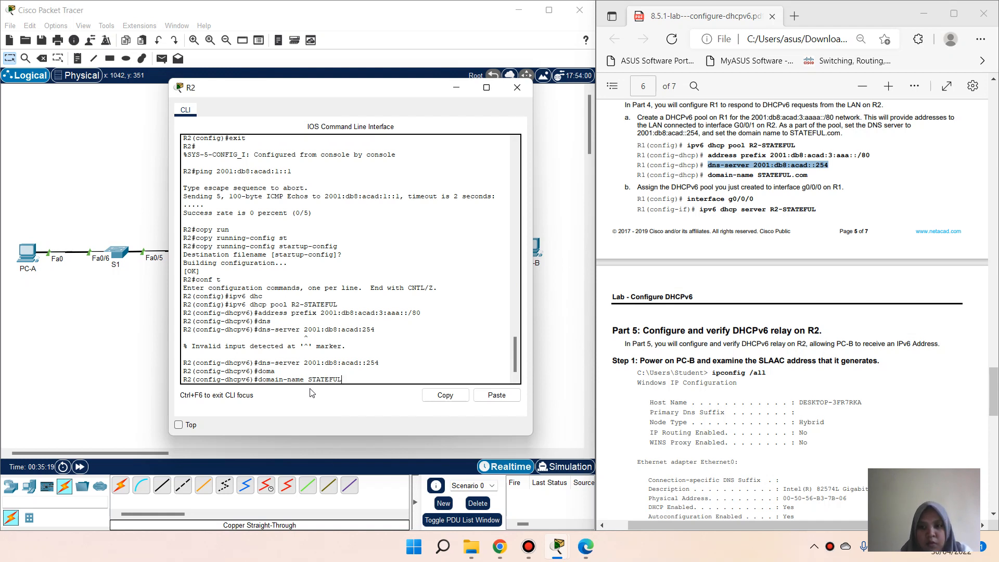
type(".com")
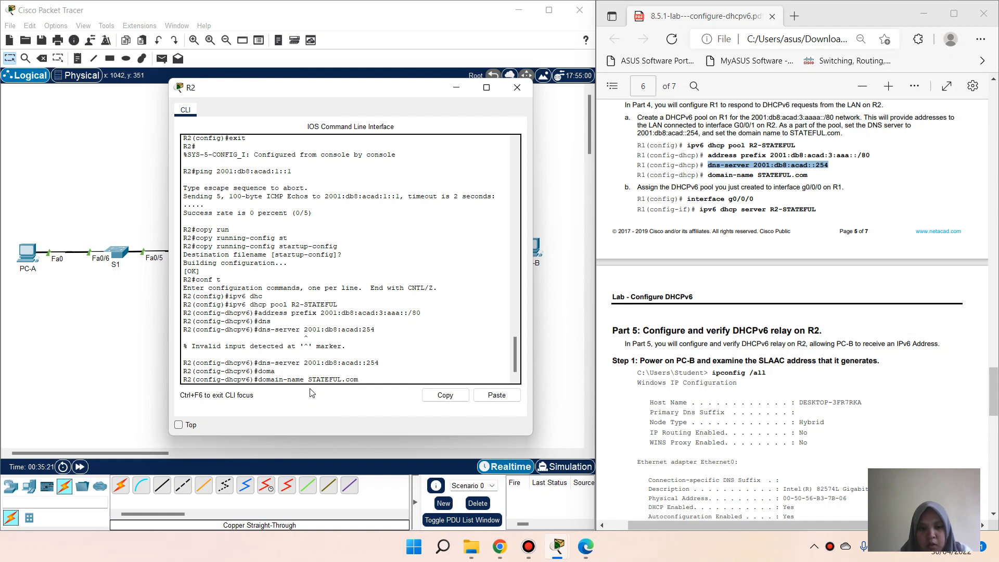
key("Return")
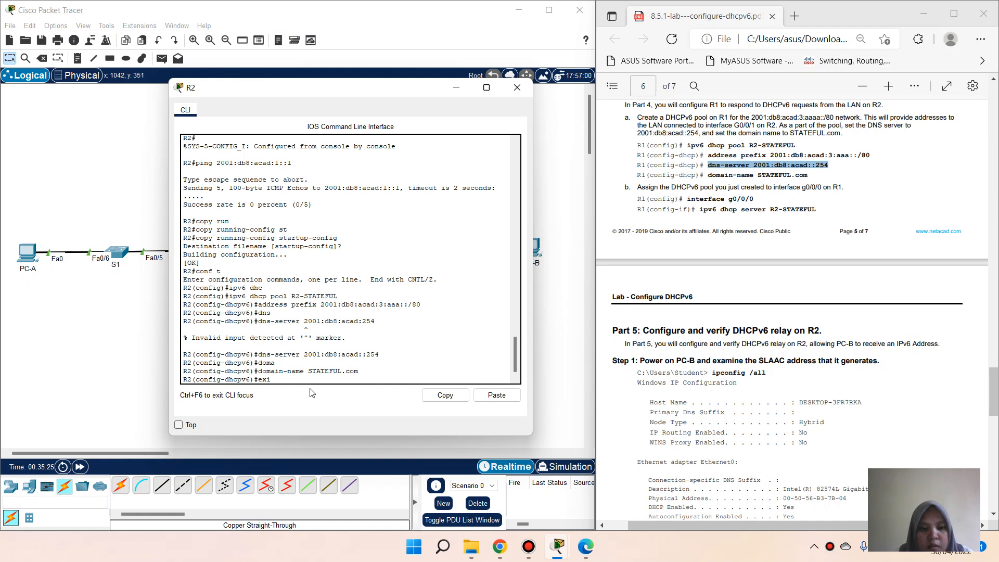
type("exi")
key("Return")
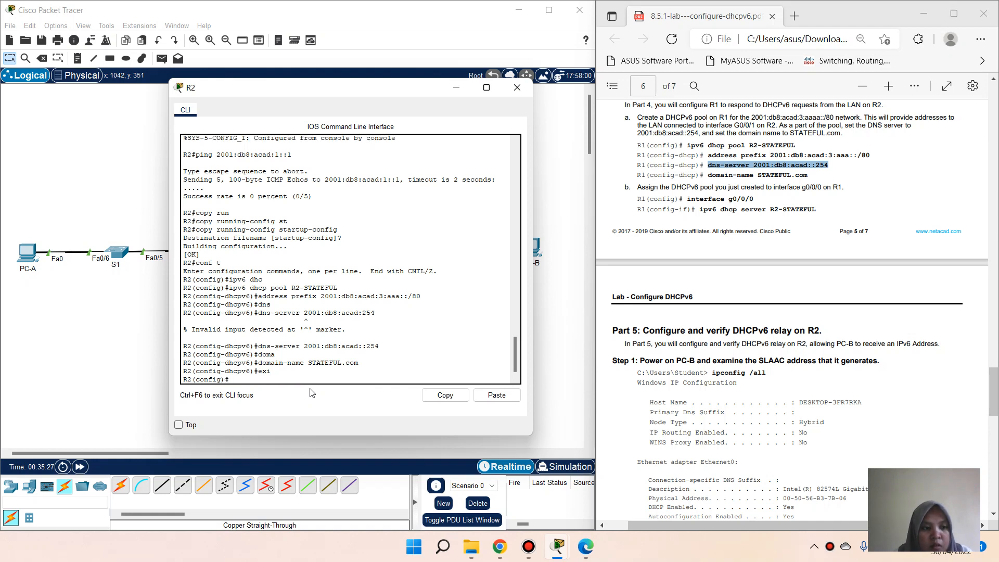
Step: Enter R2's interface g0/0/0 and paste 'ipv6 dhcp server R2-STATEFUL' from the lab PDF
type("int g0")
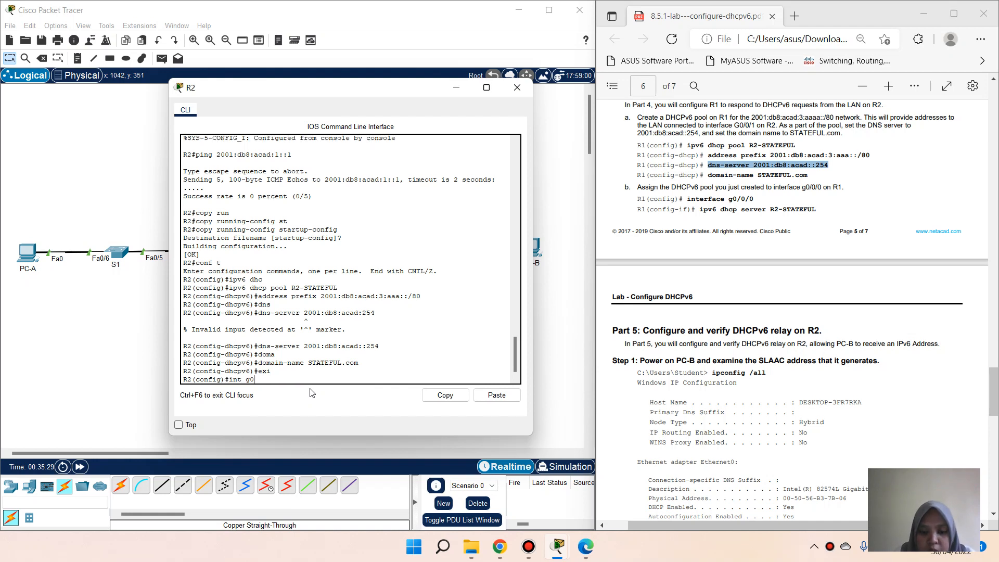
type("/0/0")
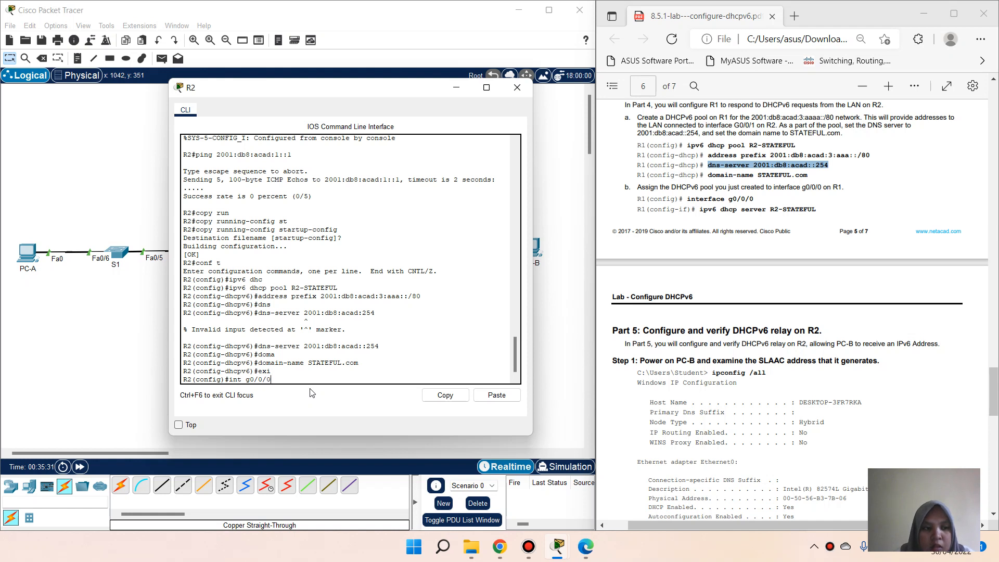
key("Return")
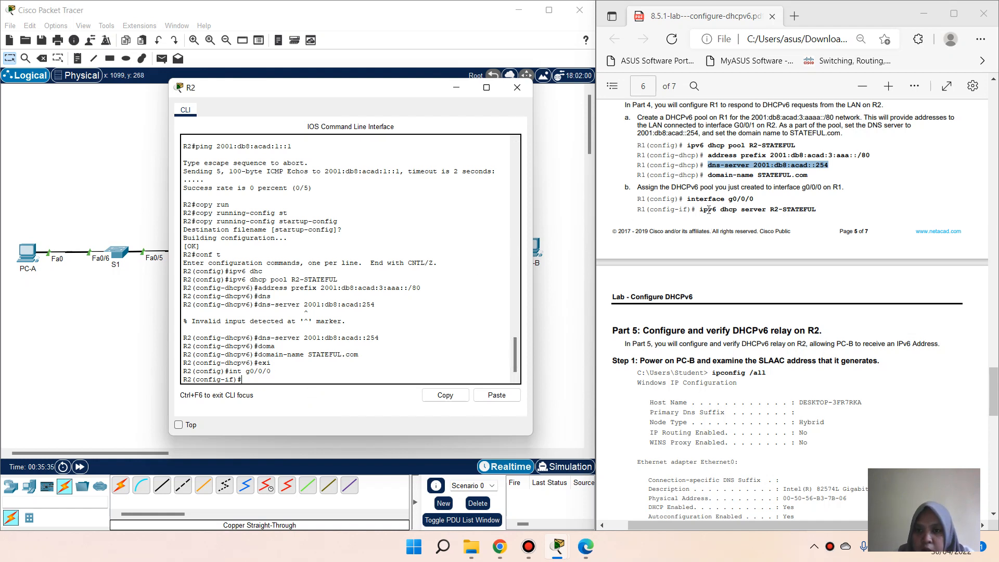
left_click_drag(699, 210, 824, 210)
key("ctrl+c")
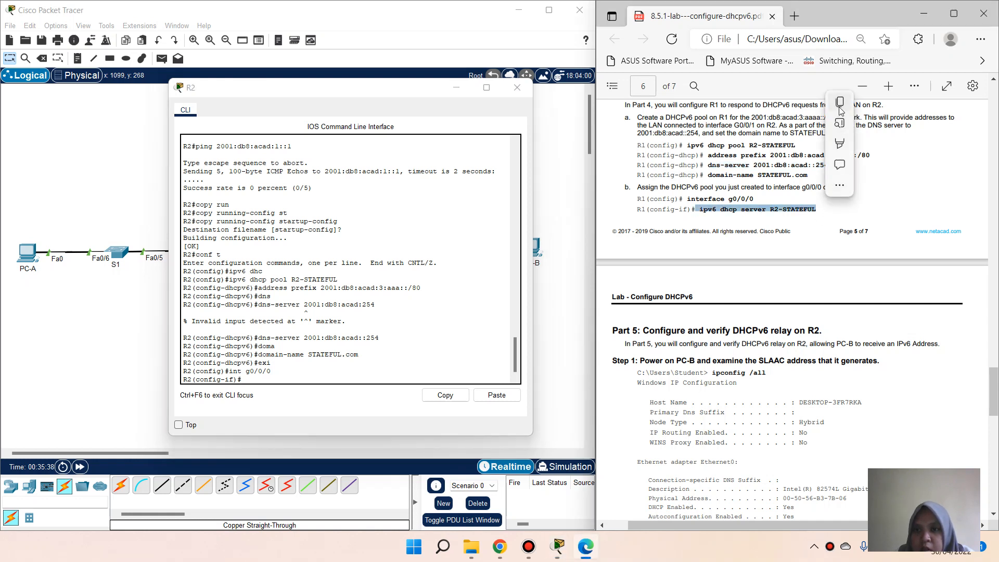
left_click(840, 101)
left_click(320, 389)
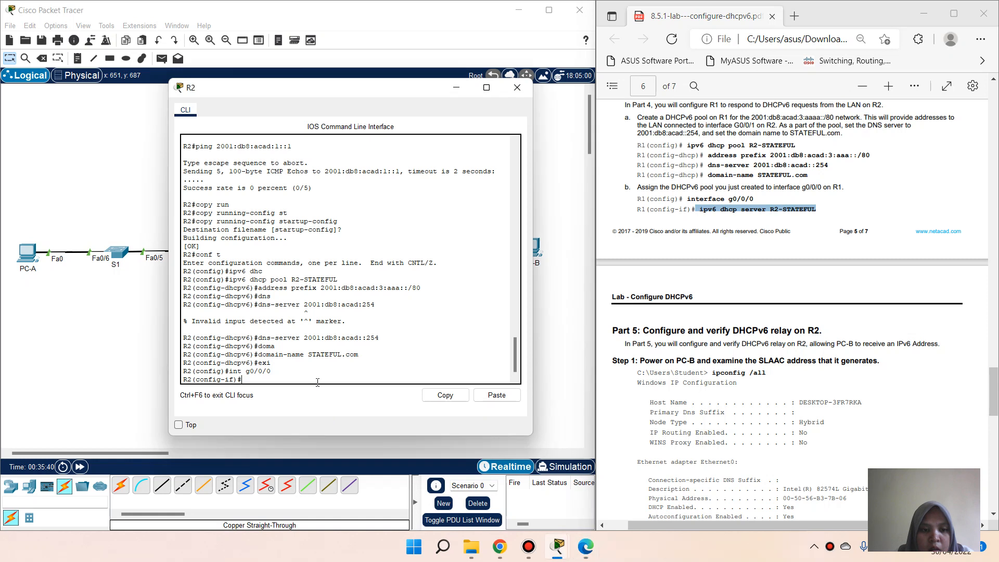
right_click(323, 392)
left_click(341, 403)
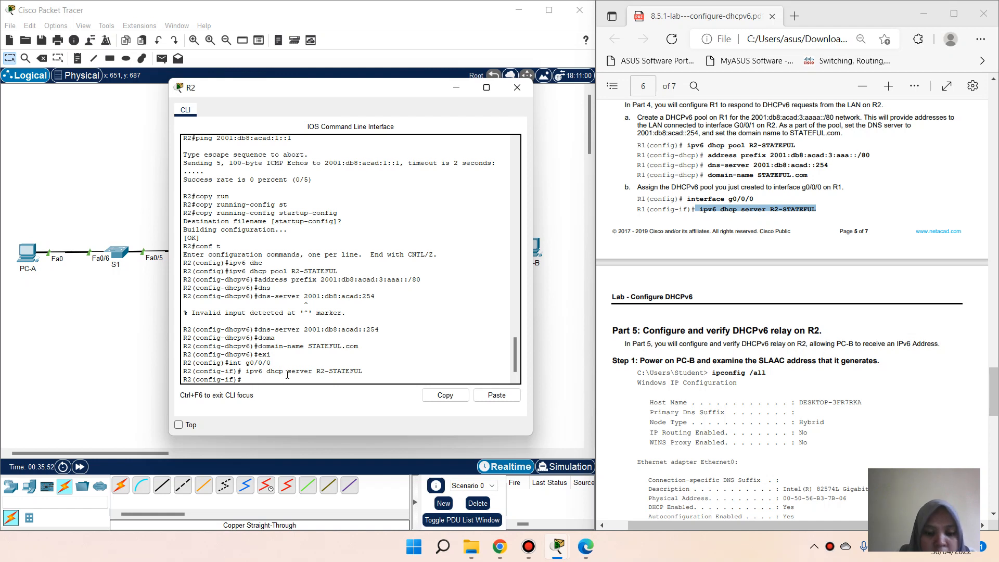
Step: Try 'no int g0/0/0', then enter interface g0/0/1 configuration on R2
type("no")
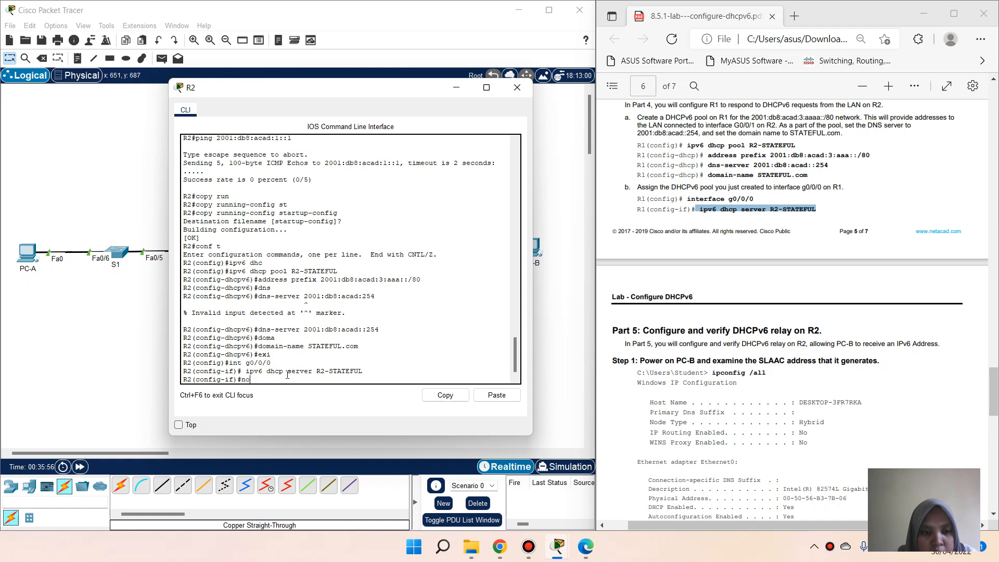
type(" int")
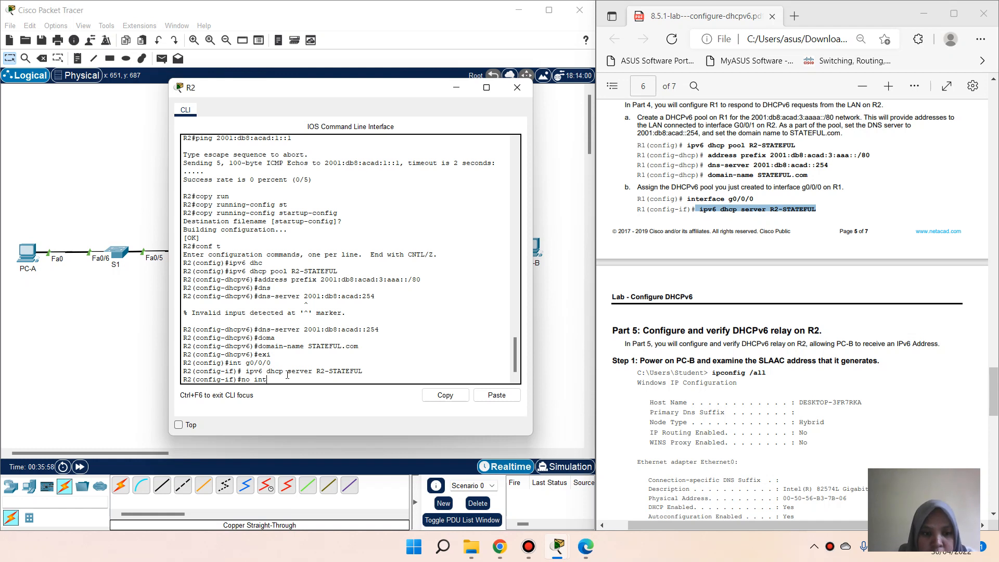
type(" g0/0/")
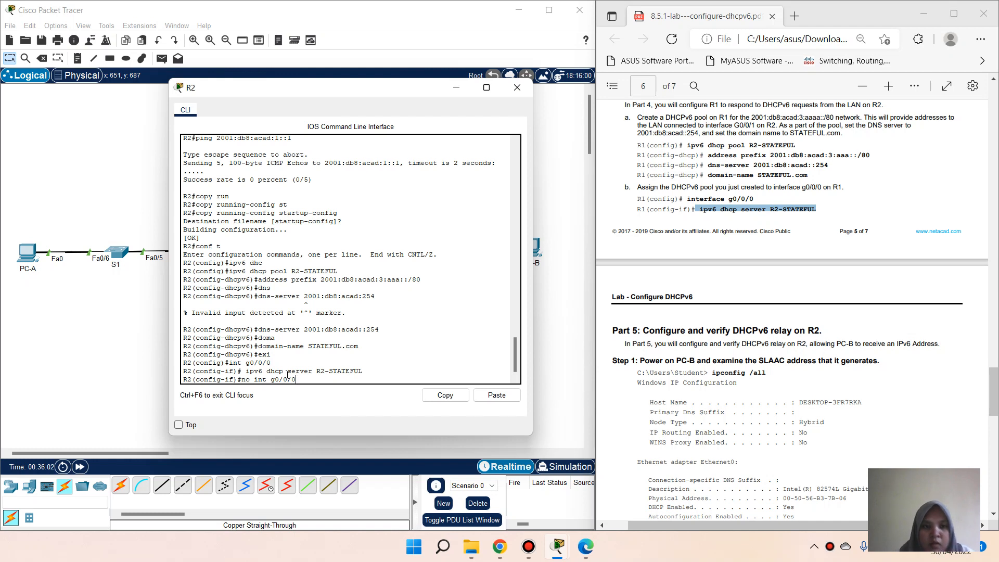
type("0")
key("Return")
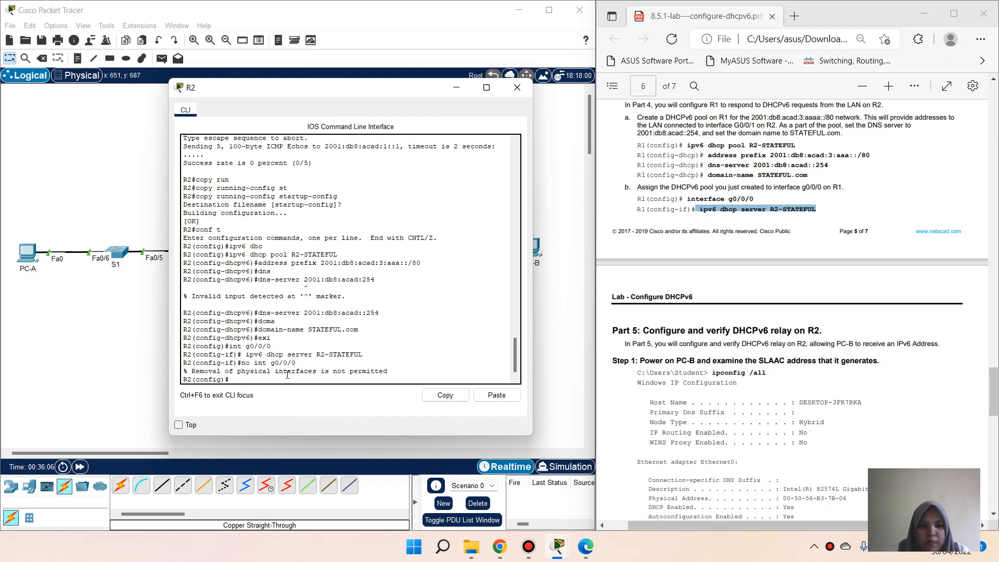
type("int")
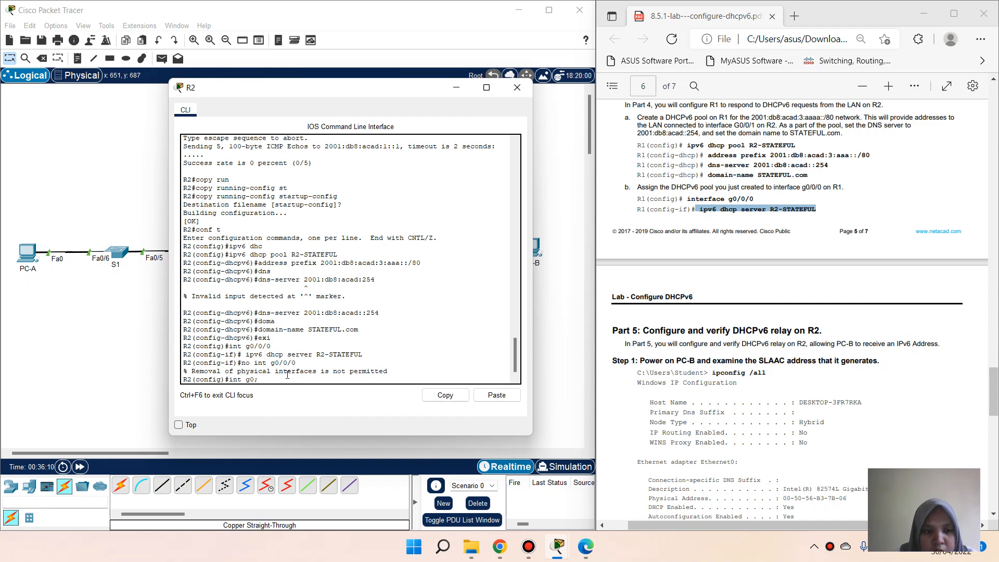
type(" g0/0/1")
key("Return")
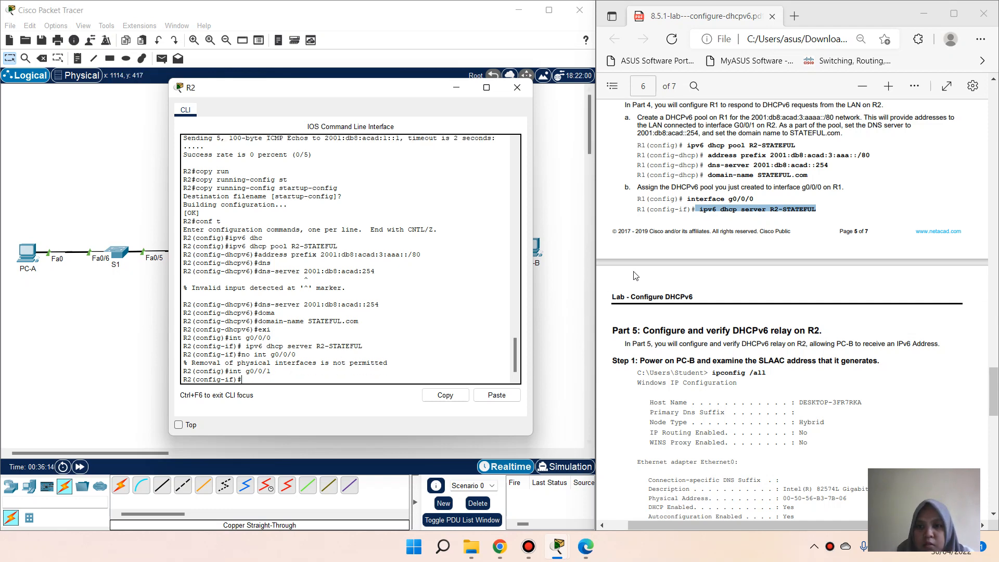
scroll(669, 312, "down", 10)
Step: Apply 'ipv6 dhcp server R2-STATEFUL' and 'ipv6 nd managed-config-flag' to R2's g0/0/1
scroll(724, 157, "up", 3)
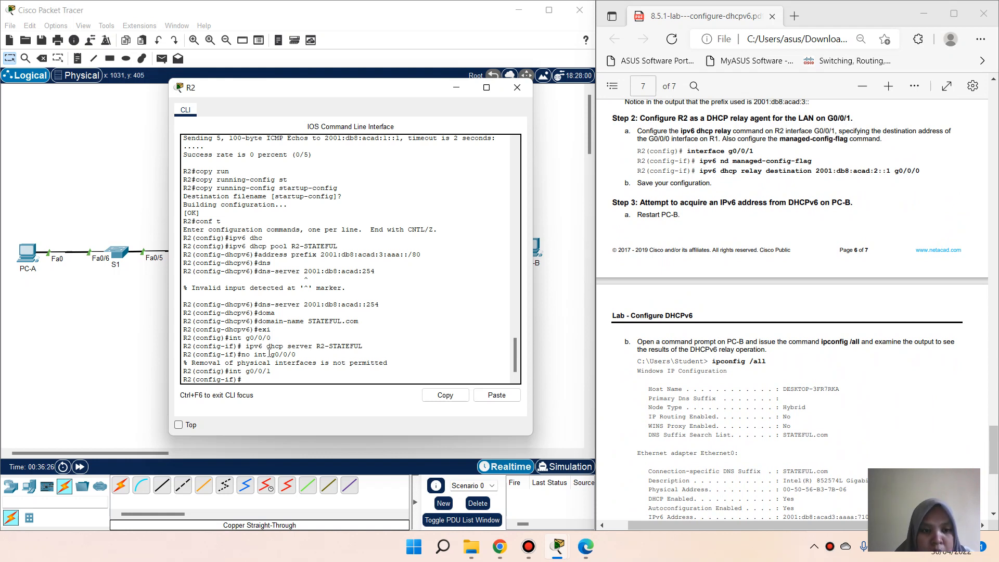
left_click_drag(246, 346, 364, 347)
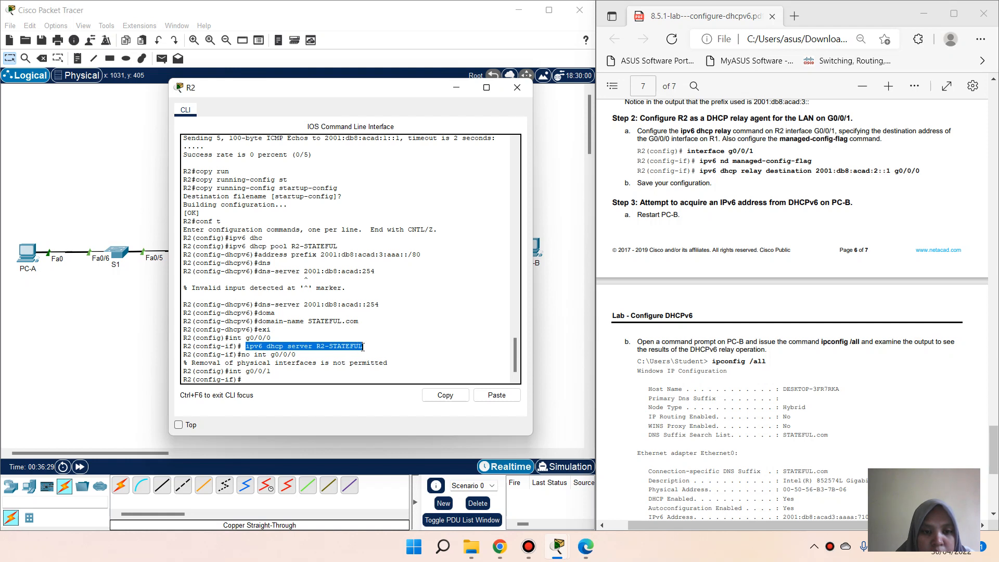
right_click(371, 353)
left_click(372, 354)
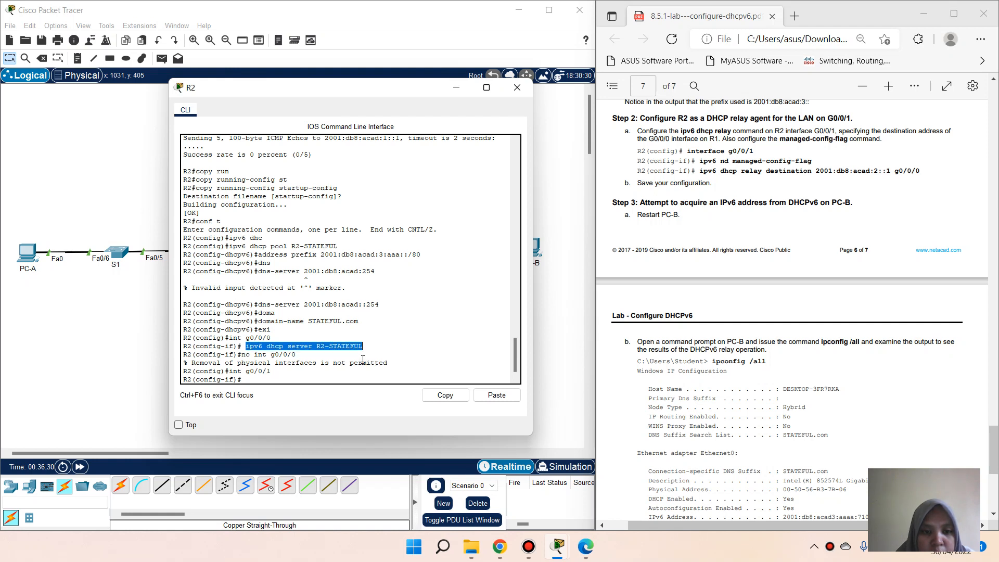
right_click(328, 394)
left_click(337, 400)
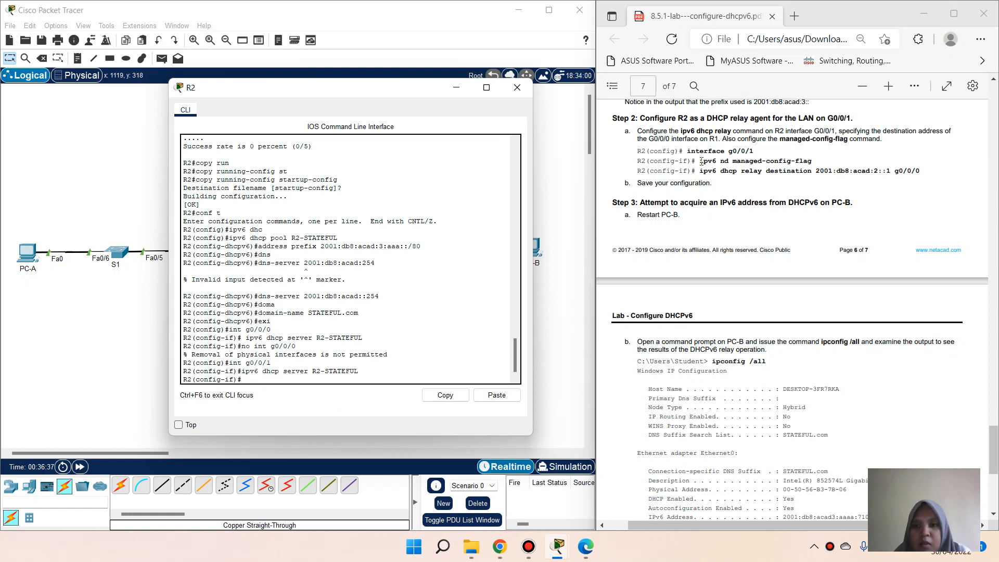
left_click_drag(701, 162, 818, 166)
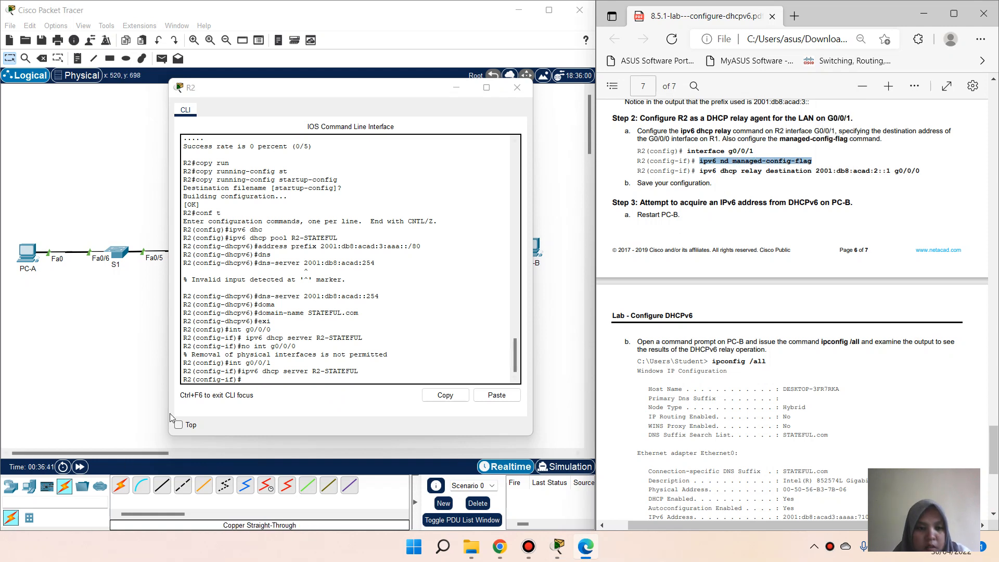
right_click(270, 384)
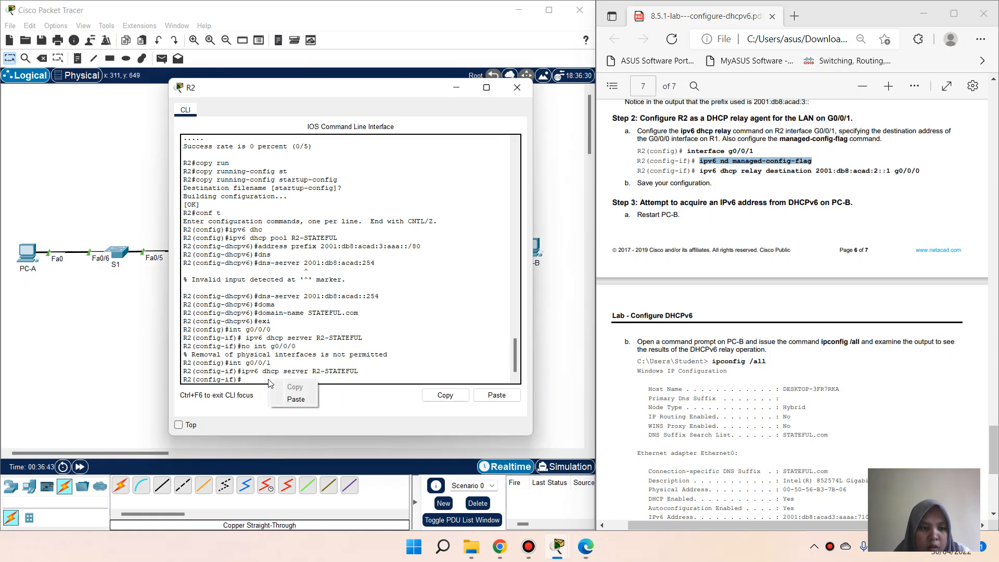
left_click(295, 399)
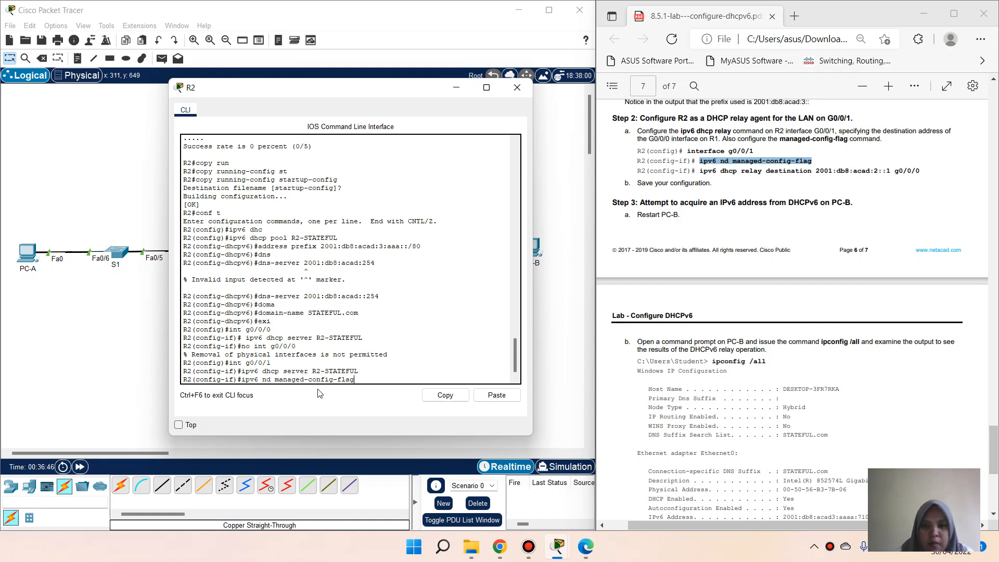
key("Return")
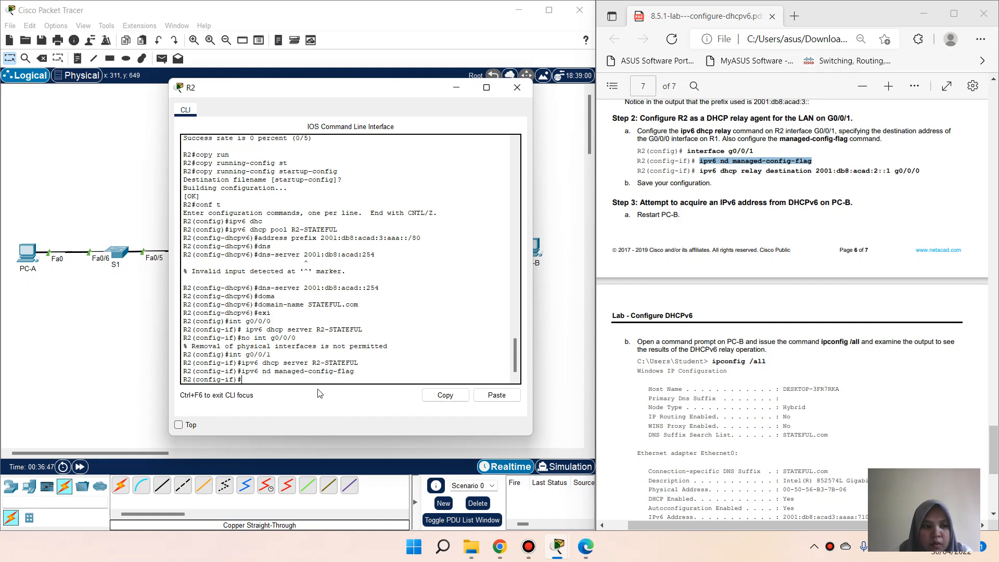
Step: Leave configuration mode and save R2's running-config to startup-config
type("e")
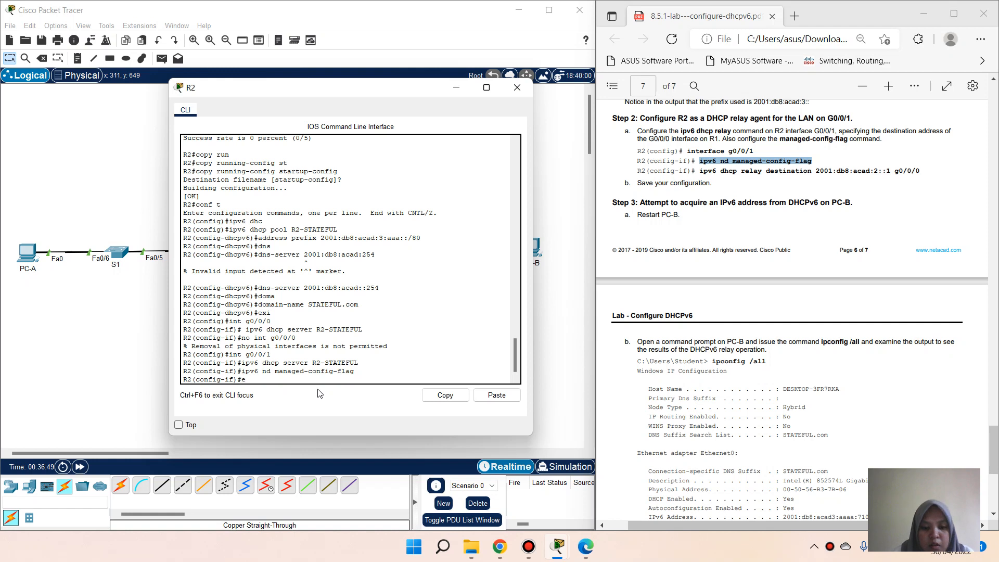
type("nd")
key("Return")
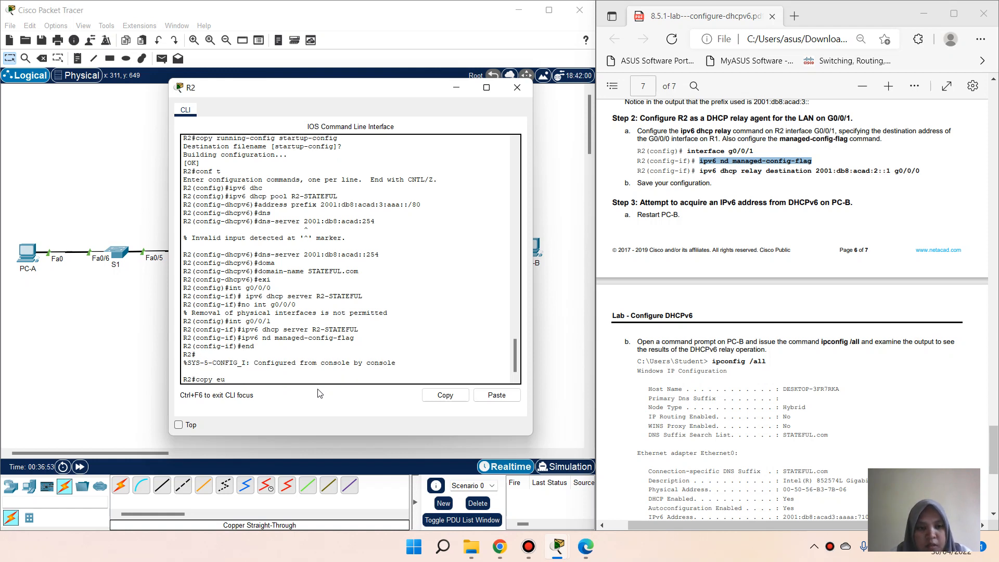
type("copy ru")
key("Tab")
type("st")
key("Tab")
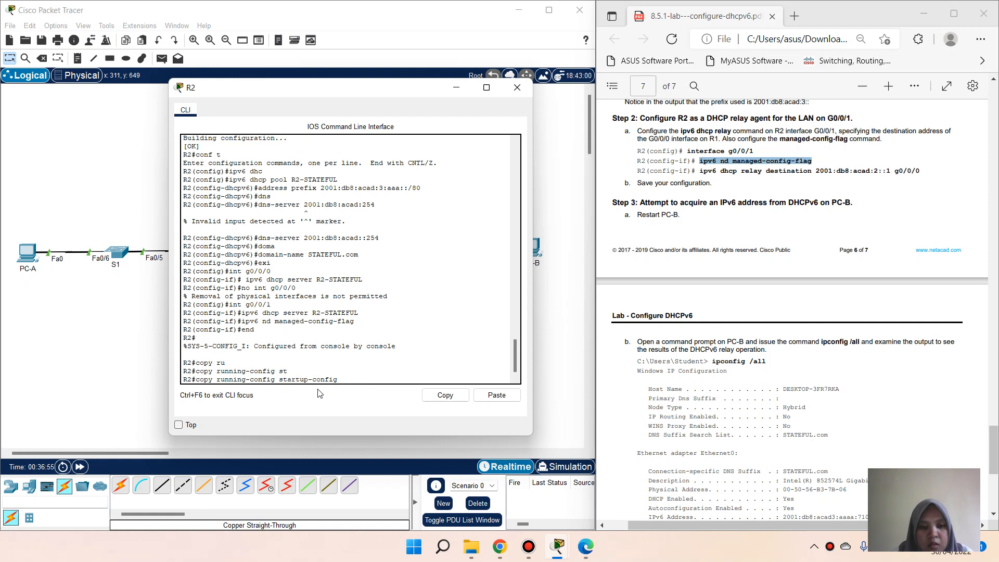
key("Return")
key("Return")
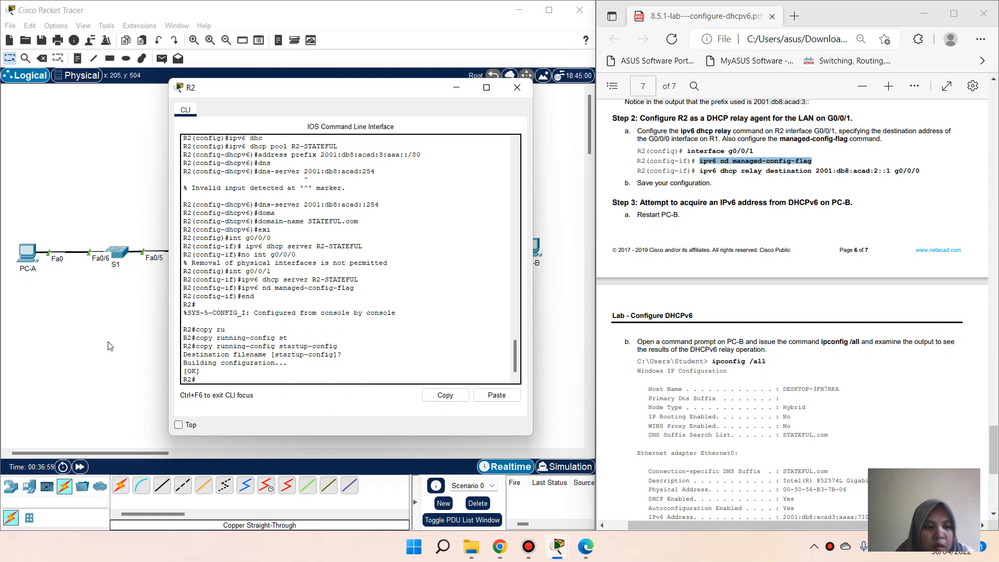
left_click(564, 308)
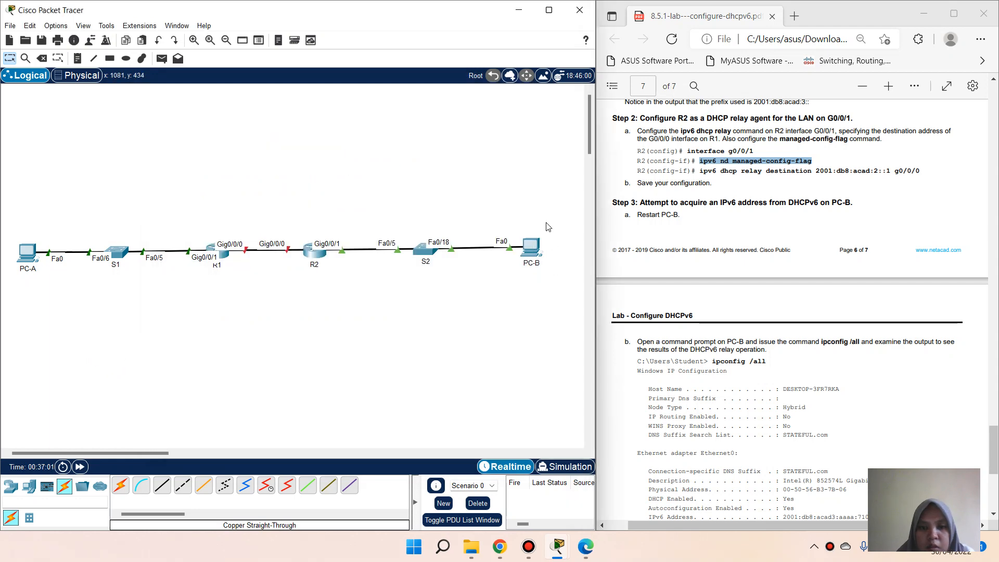
Step: Run ipconfig /all on PC-B, showing 2001:DB8:ACAD:3:AAA:5913:3DEF:11BA, DNS 2001:DB8:ACAD::254, suffix STATEFUL.com
left_click(531, 248)
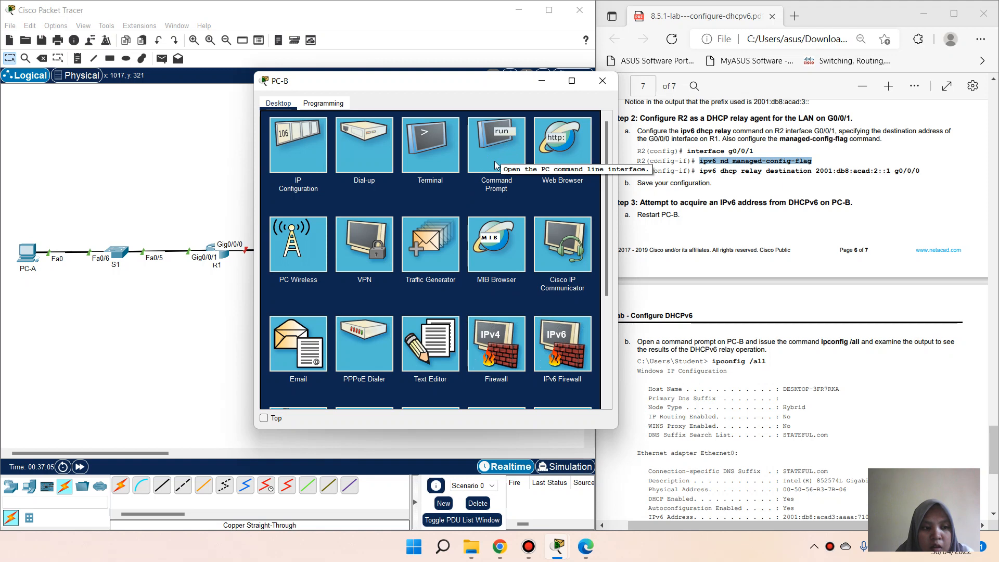
left_click(495, 160)
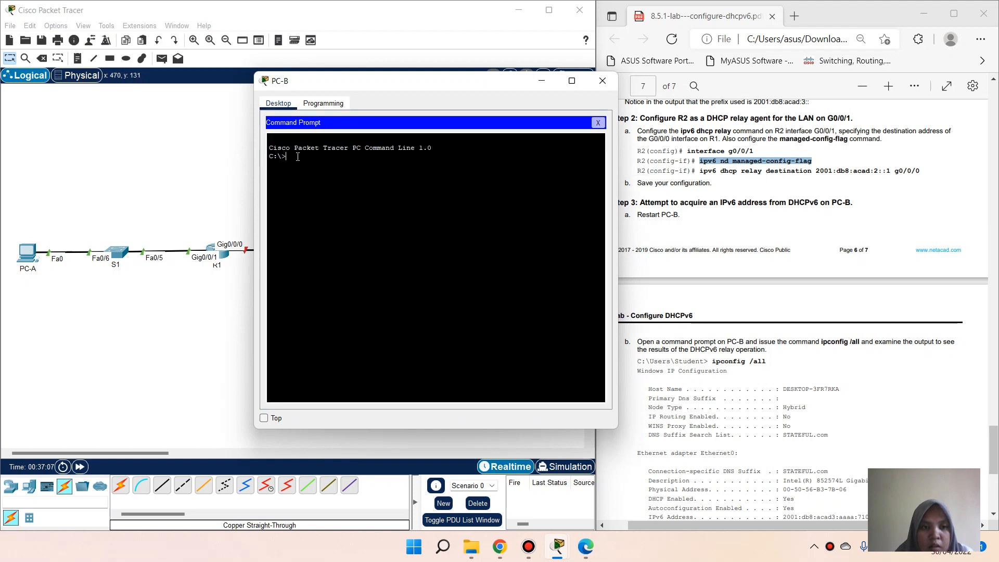
type("ipconfig")
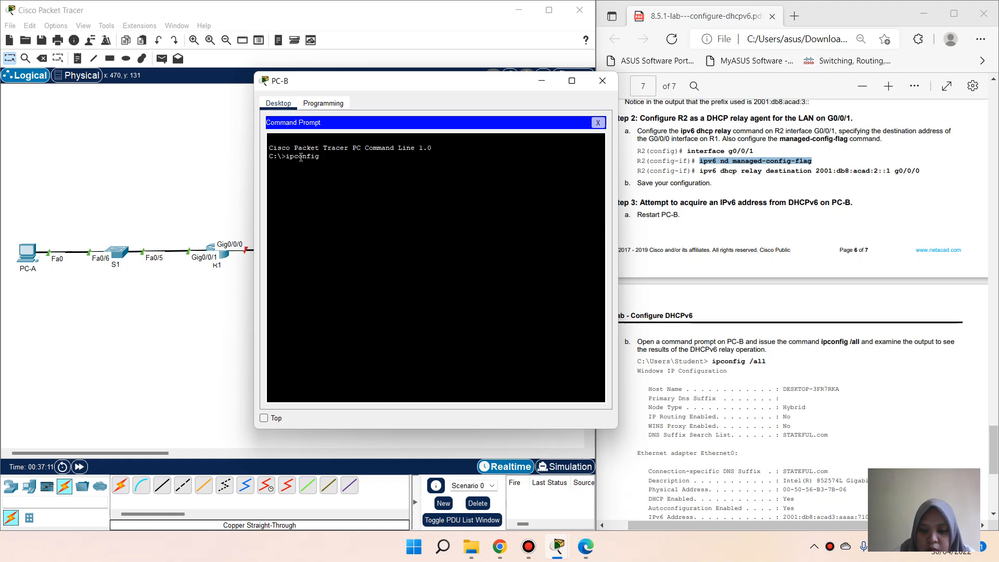
type(" /all")
key("Return")
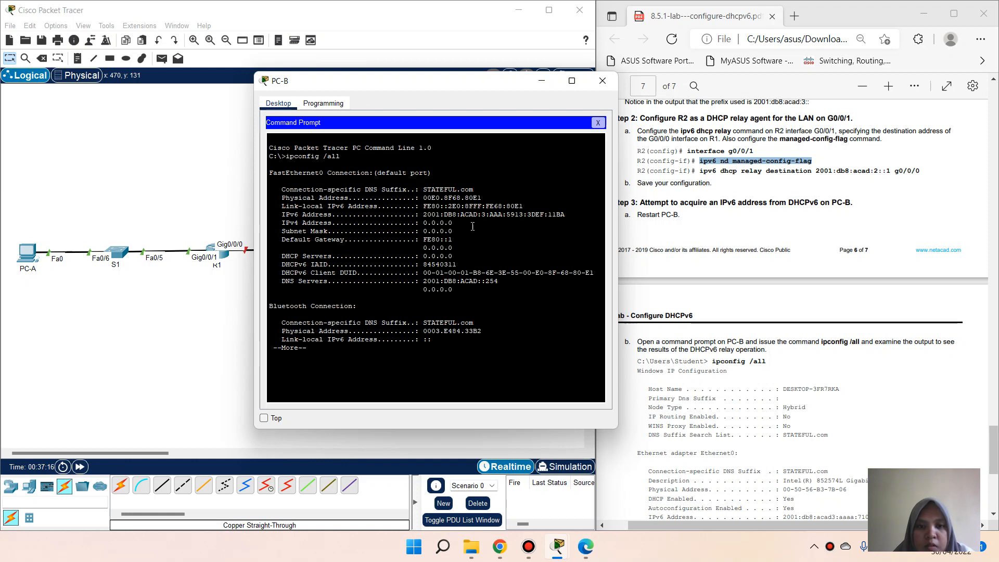
key("Return")
key("Return")
key("Return")
key("Return")
key("Return")
key("Return")
key("Return")
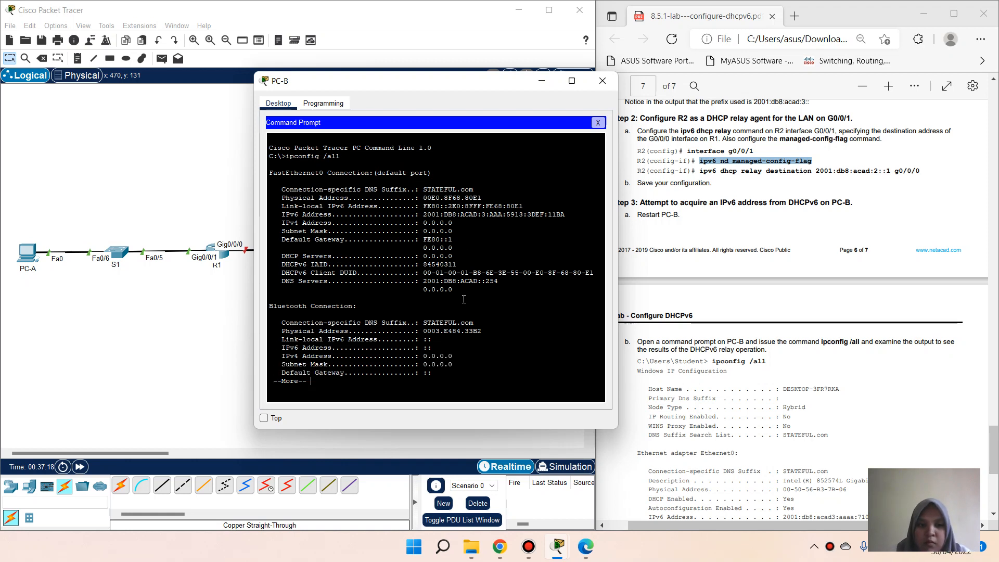
key("Return")
key("Return")
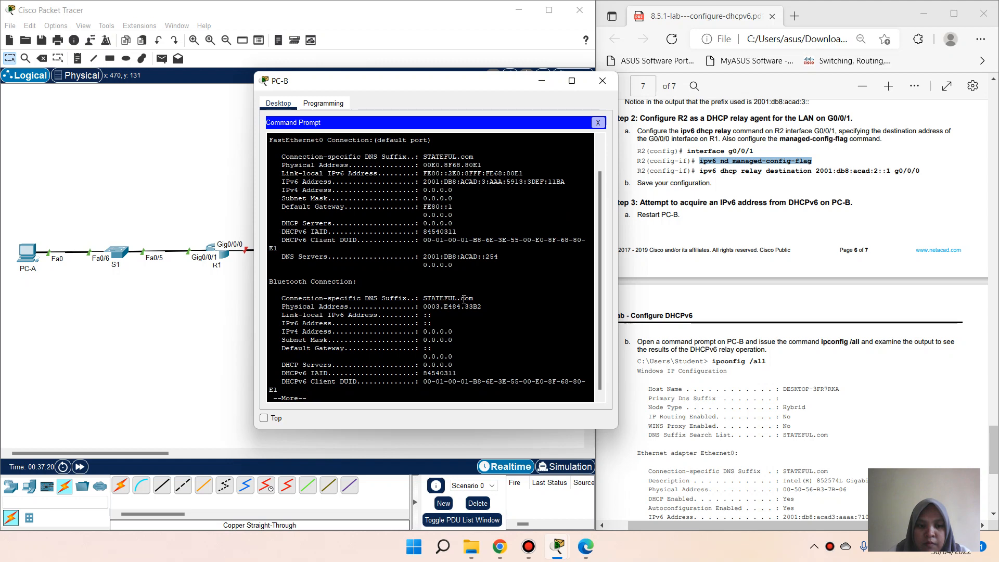
key("Return")
key("Return")
key("Return")
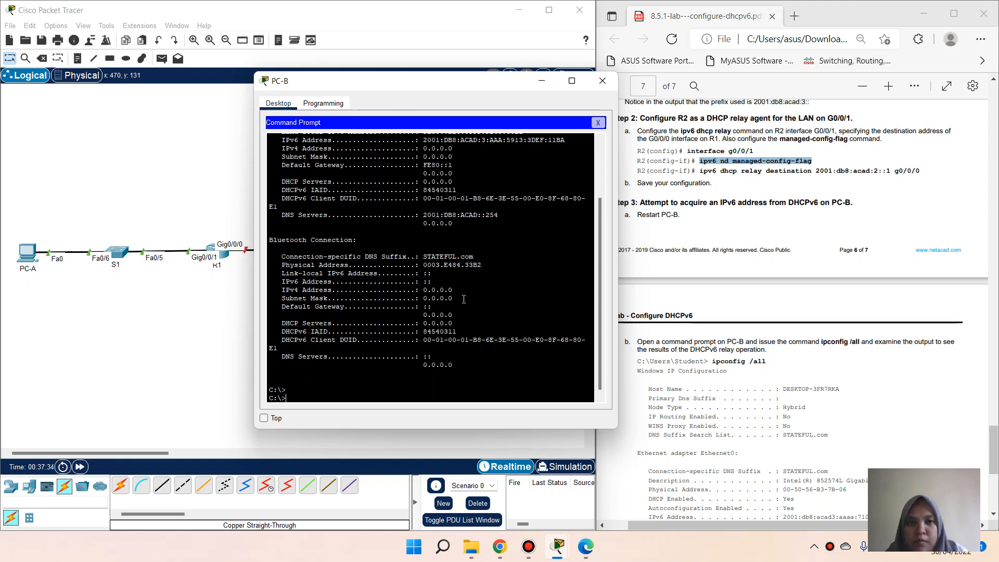
scroll(698, 337, "down", 6)
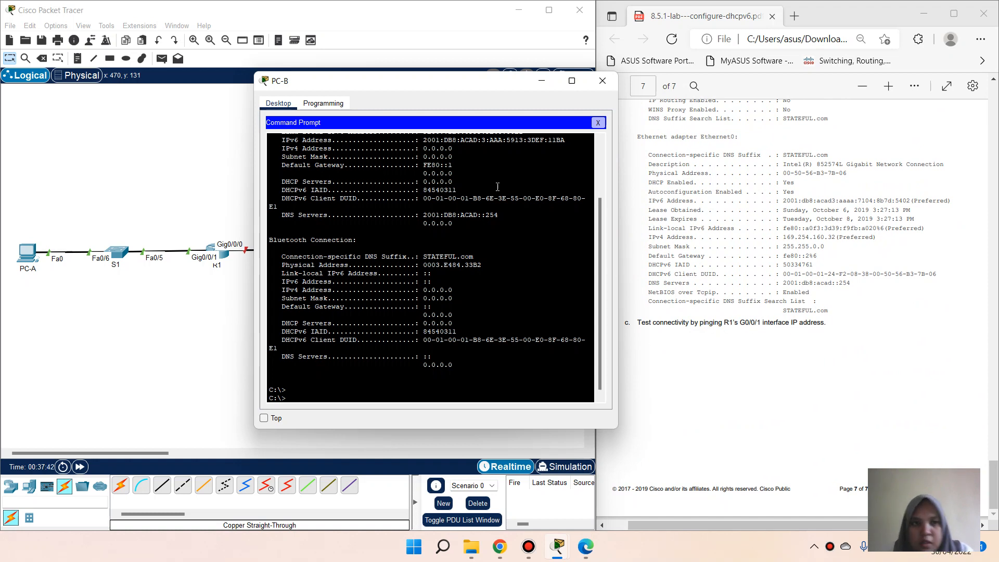
Step: From PC-B, ping R1's address 2001:db8:acad:1::1 copied from the lab table; it fails
left_click_drag(467, 84, 408, 88)
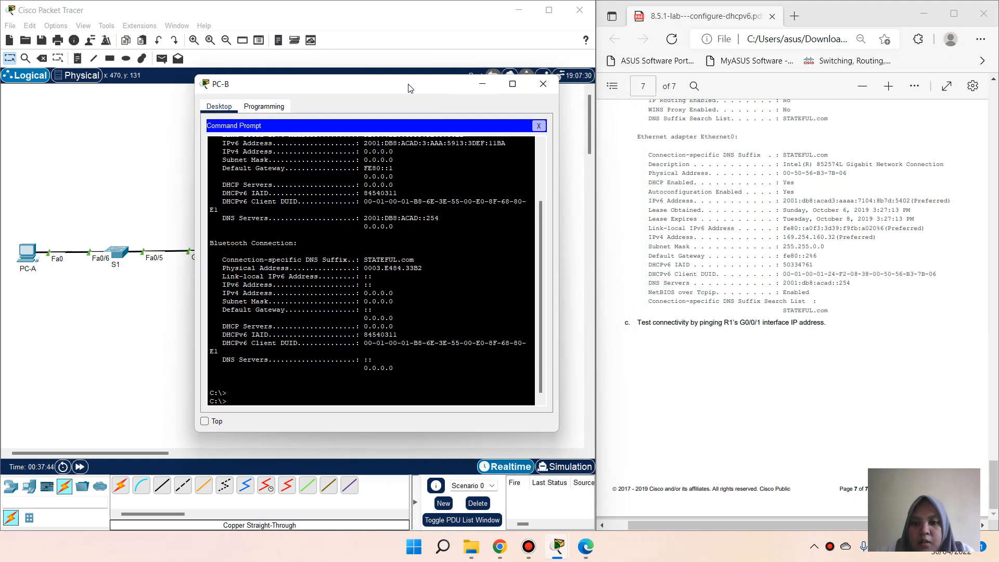
scroll(709, 279, "up", 3)
scroll(709, 279, "up", 20)
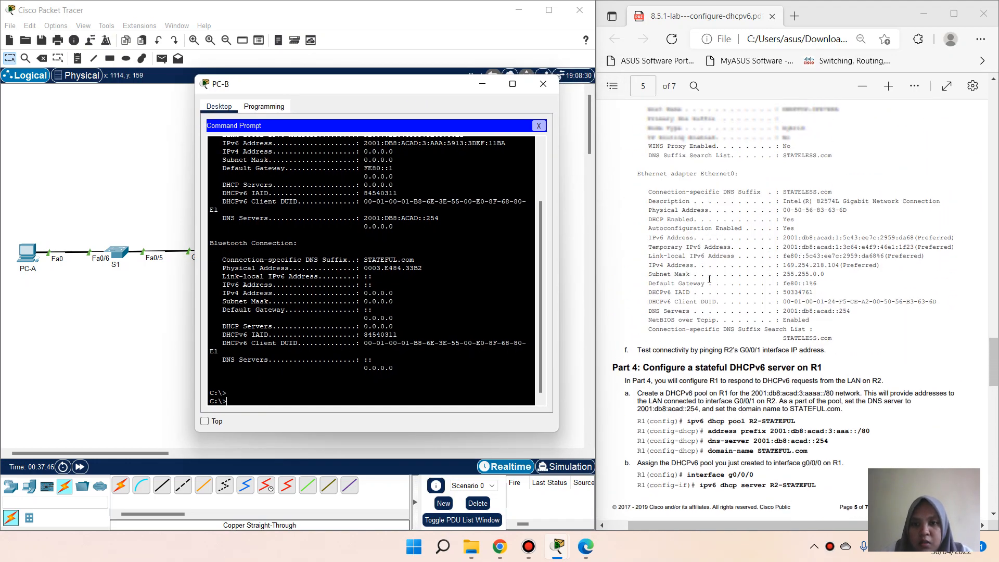
scroll(734, 275, "up", 20)
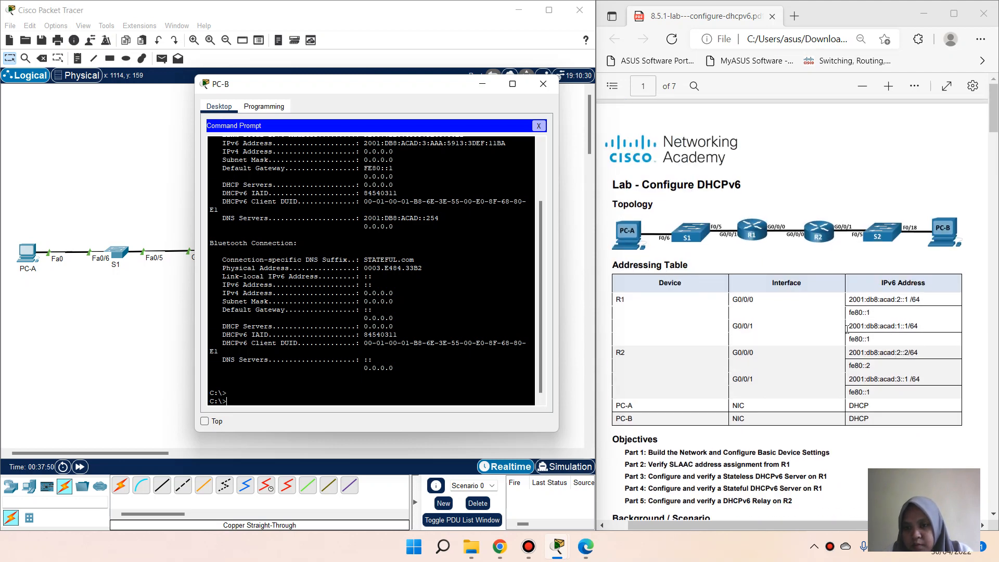
left_click_drag(847, 329, 908, 328)
key("ctrl+c")
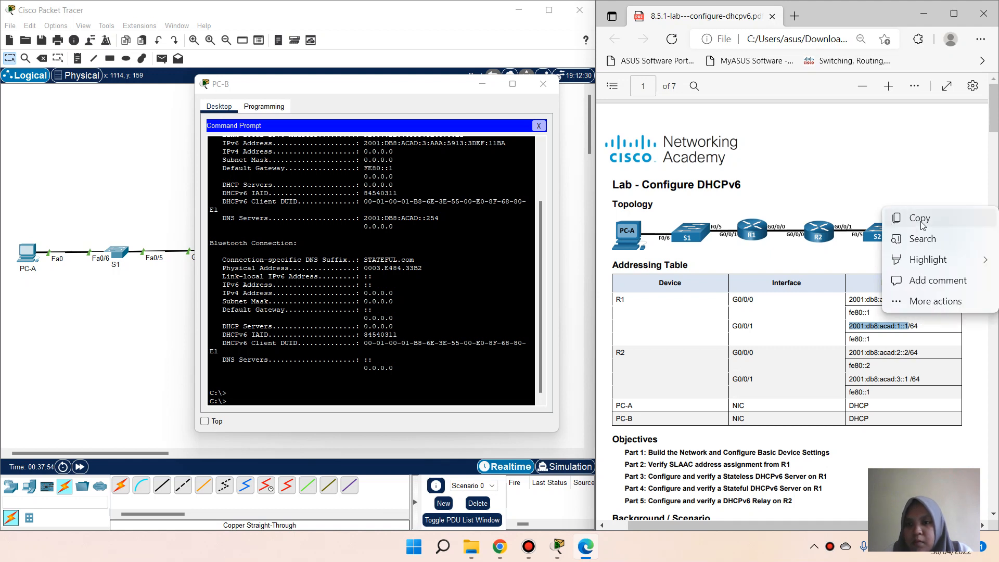
left_click(921, 221)
left_click(322, 402)
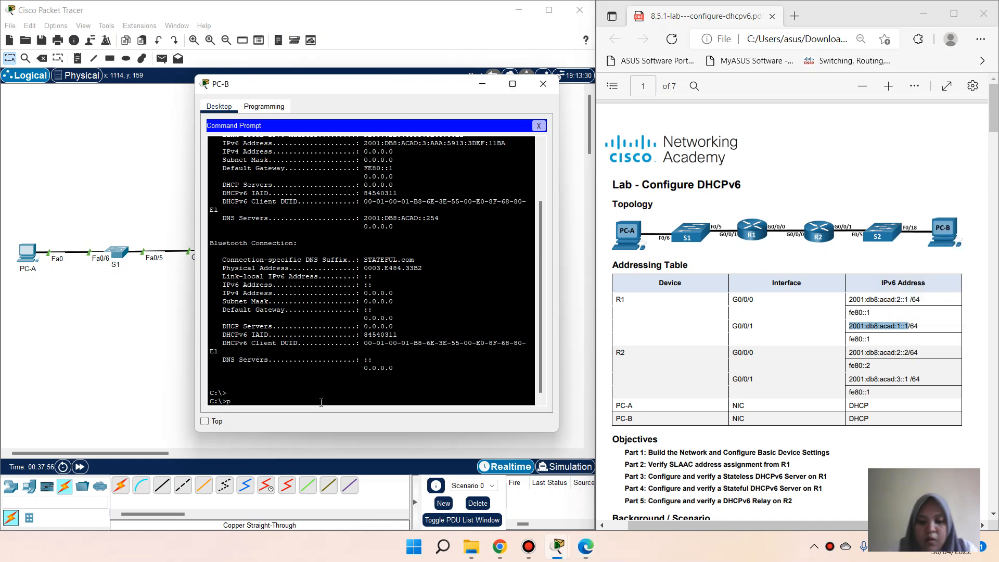
type("ping")
right_click(321, 402)
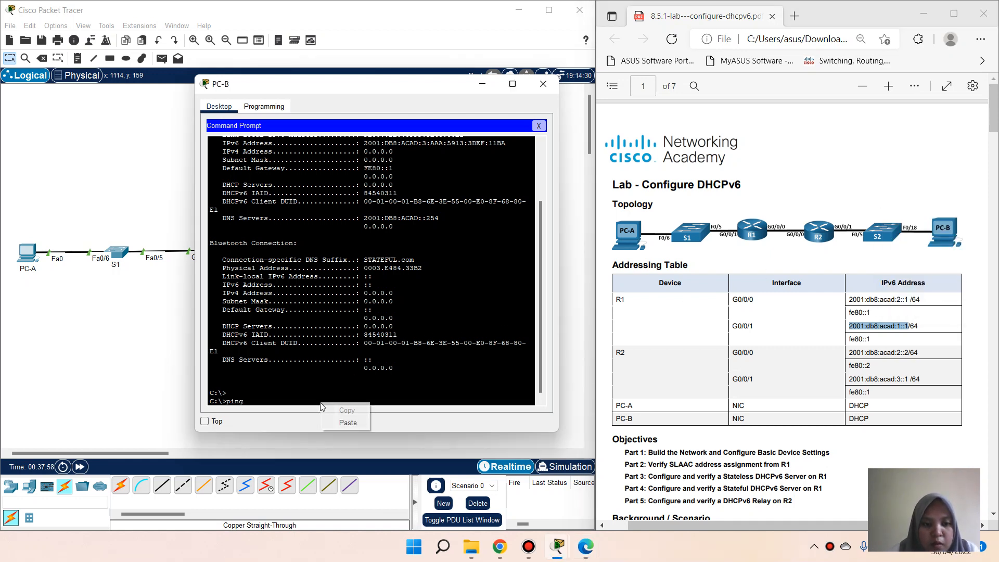
left_click(347, 425)
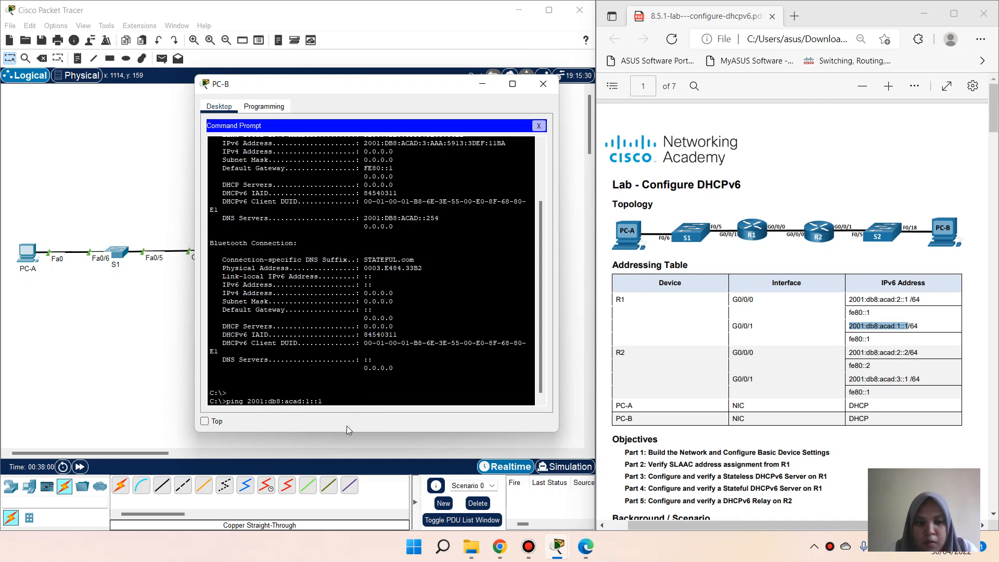
key("Return")
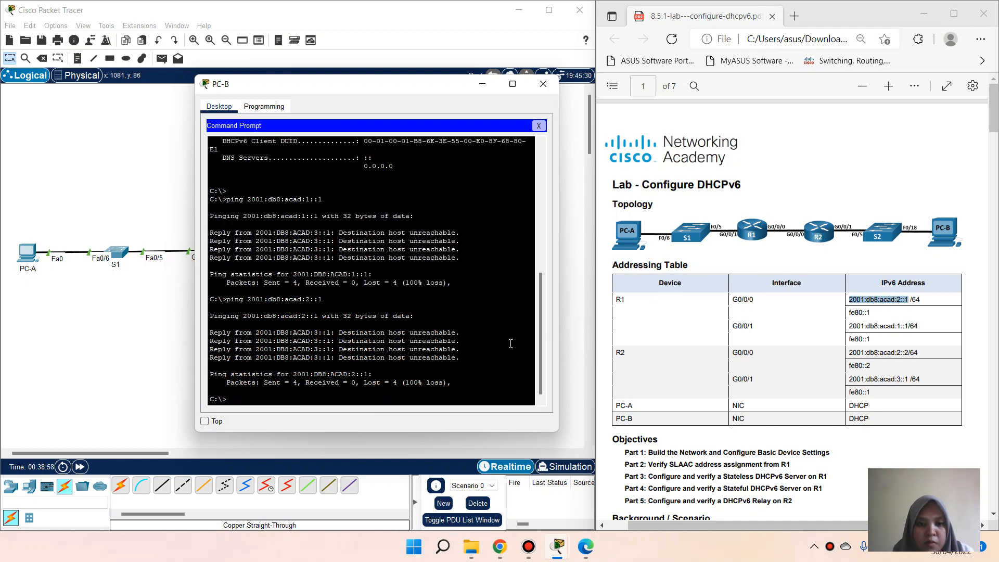
left_click(539, 126)
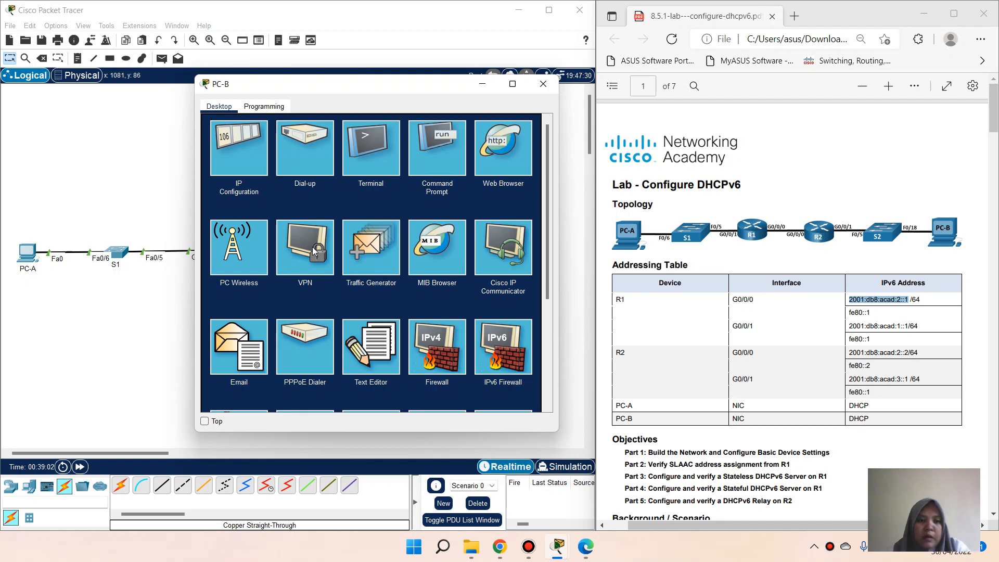
Step: Review PC-B's IPv6 settings in IP Configuration
left_click(437, 156)
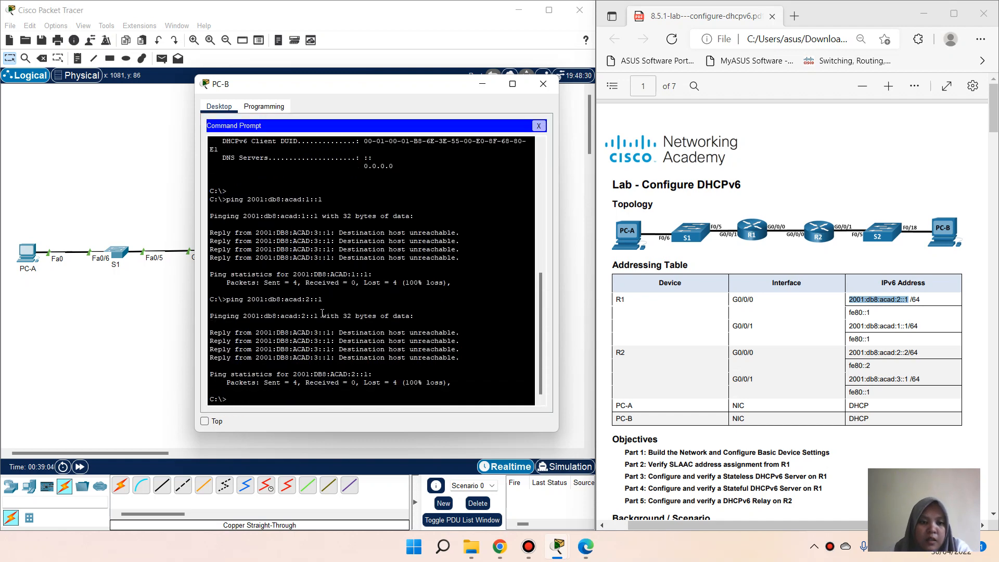
type("ping")
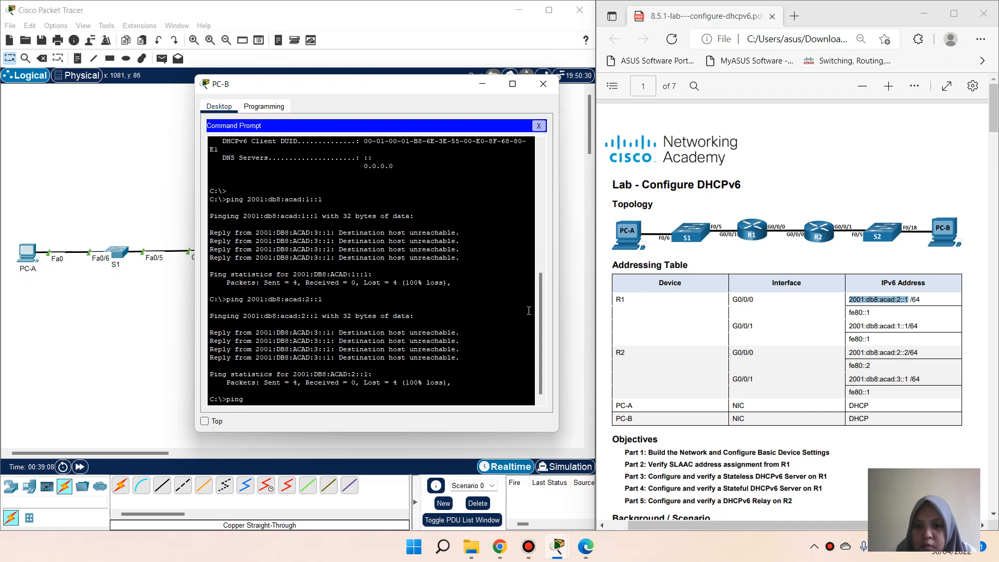
left_click(543, 127)
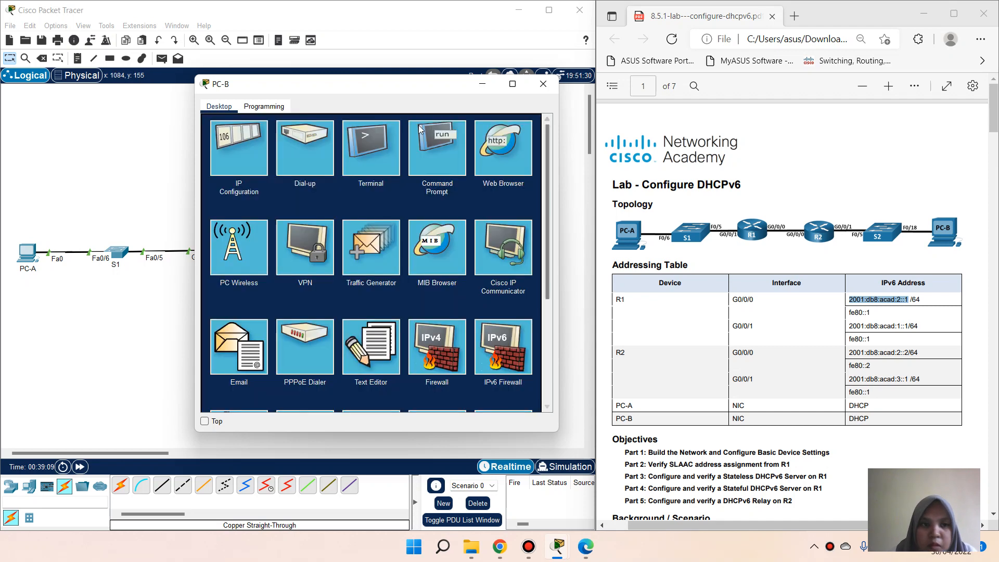
left_click(239, 152)
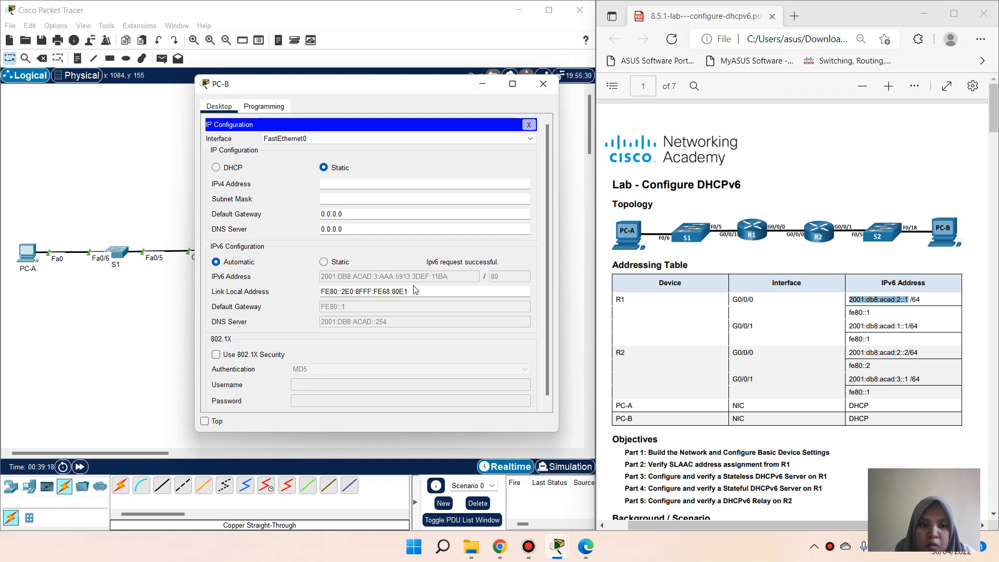
left_click(530, 126)
Step: Ping PC-B's own address 2001:DB8:ACAD:3:AAA:5913:3DEF:11BA, getting 4 replies with 0% loss
left_click(445, 176)
scroll(445, 175, "up", 4)
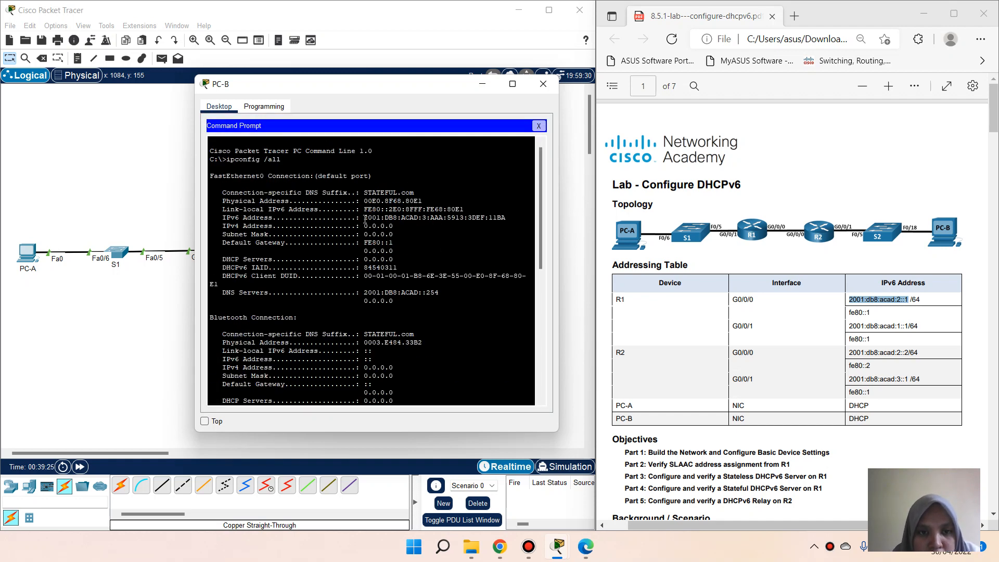
left_click_drag(364, 220, 508, 221)
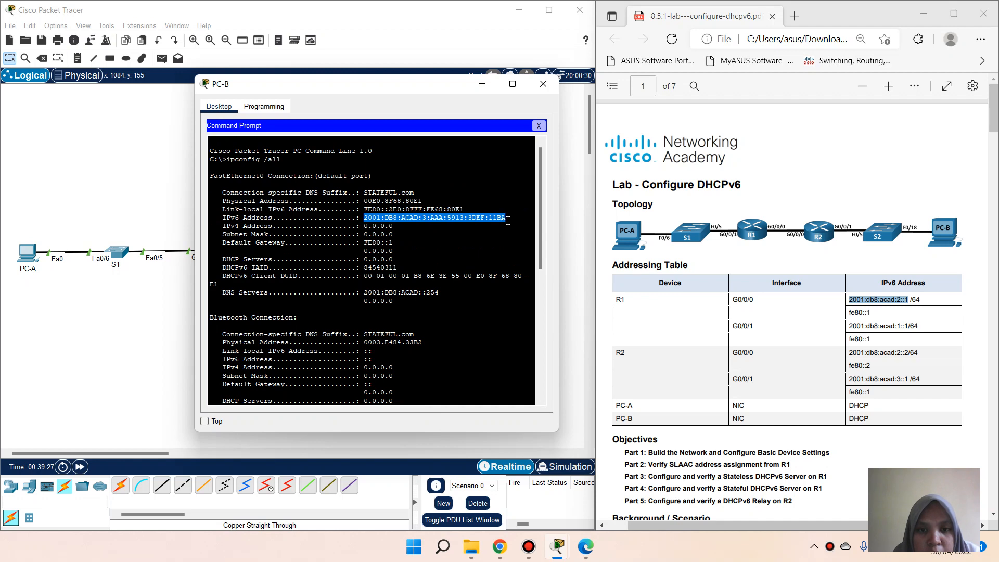
right_click(508, 221)
left_click(518, 228)
scroll(430, 253, "down", 9)
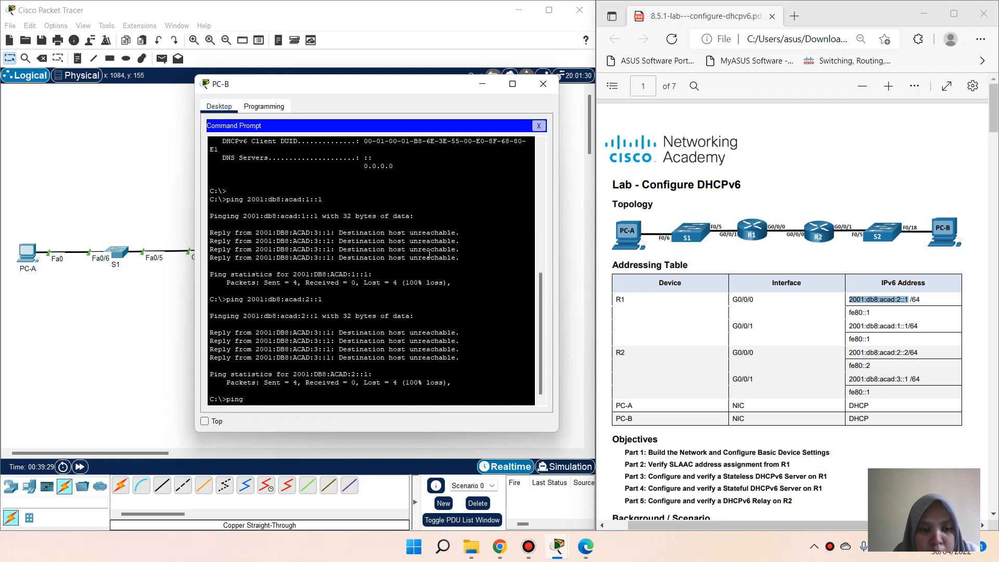
right_click(278, 400)
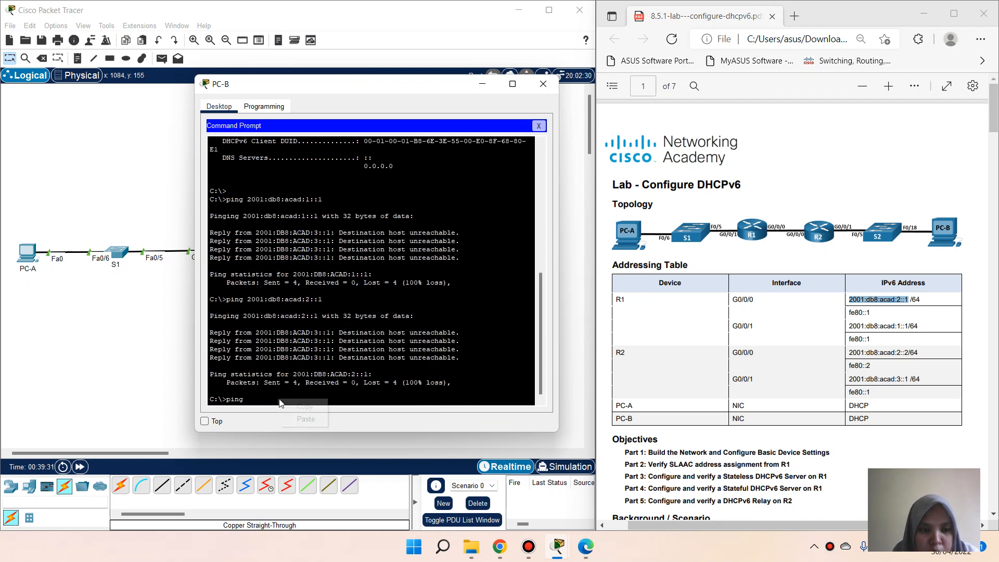
left_click(298, 420)
key("Return")
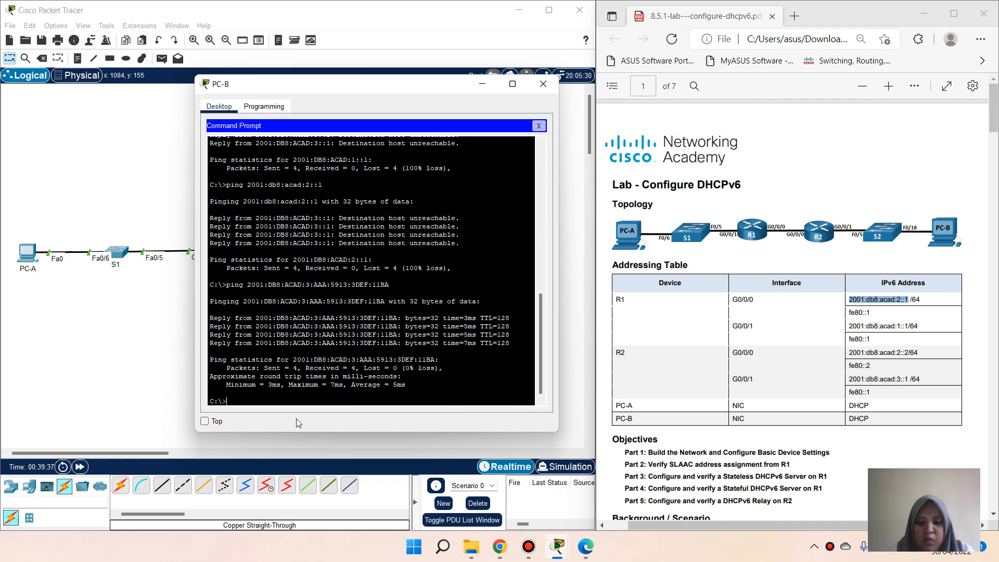
type("ping")
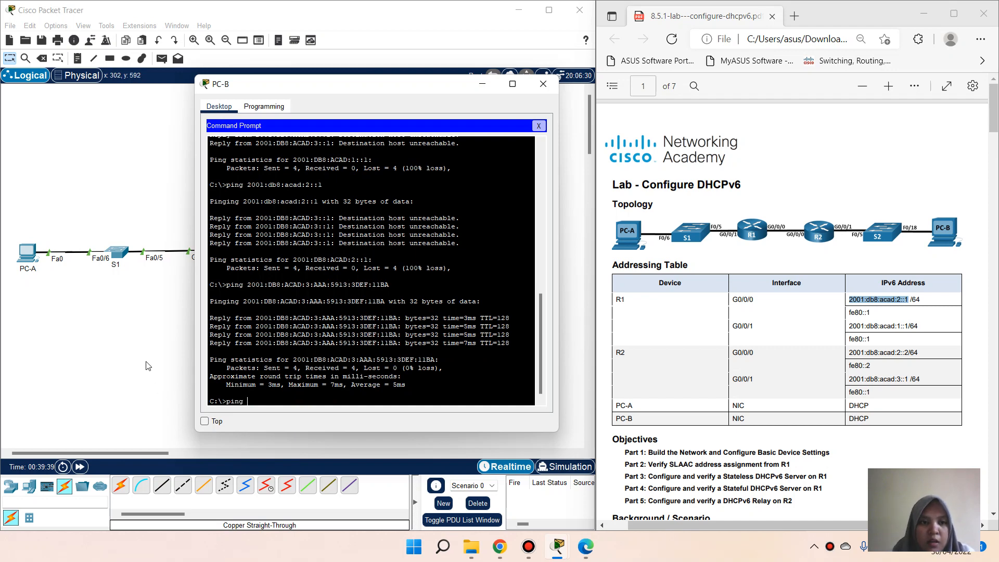
Step: Copy PC-A's IPv6 address 2001:DB8:ACAD:1:290:CFF:FE93:A882 from its ipconfig output
left_click(31, 252)
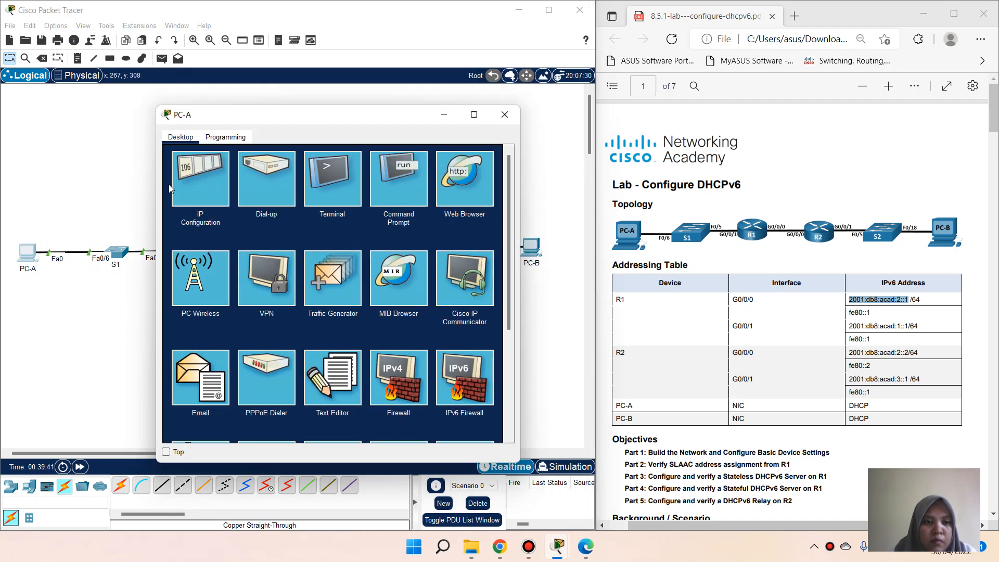
left_click(389, 192)
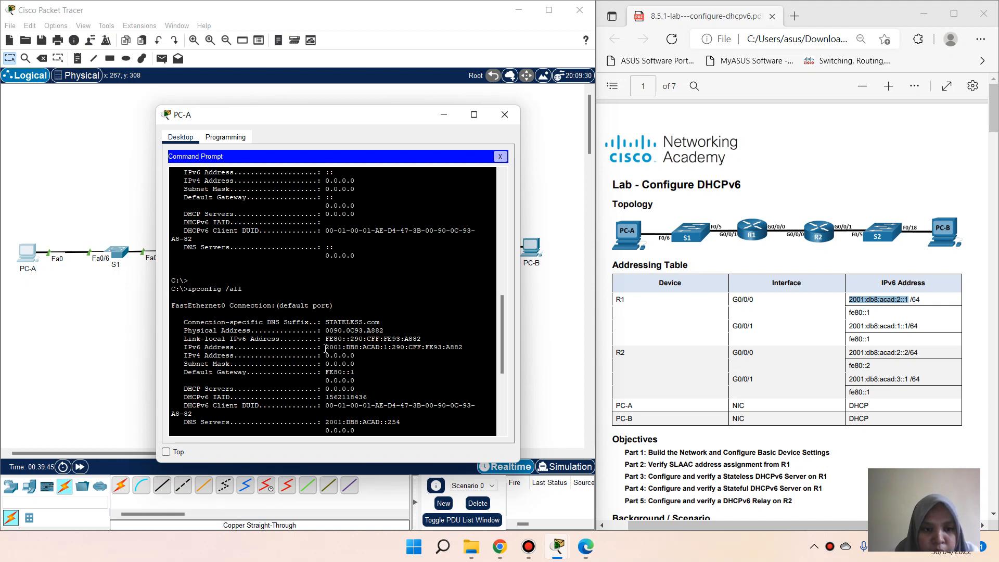
left_click_drag(326, 348, 463, 350)
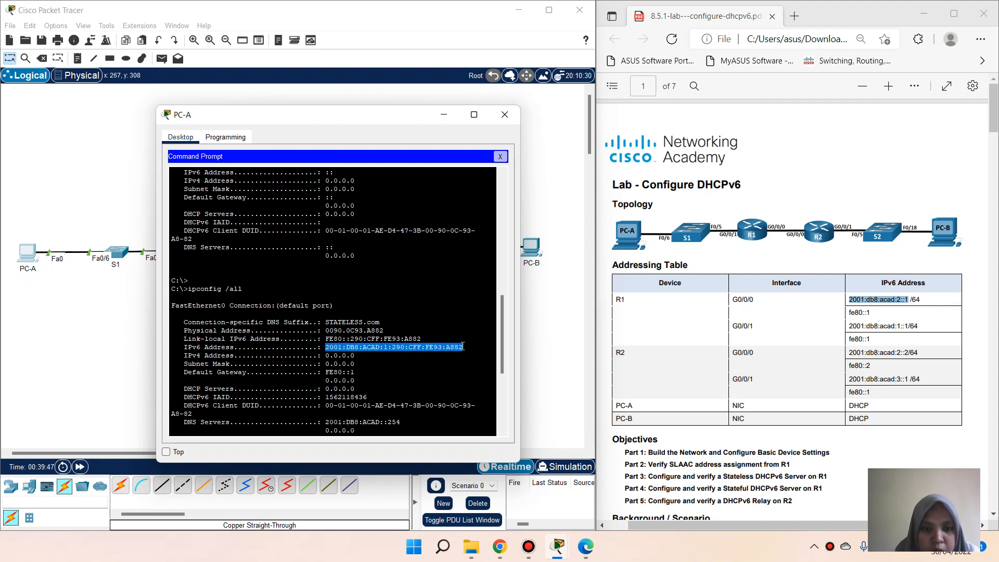
right_click(462, 345)
left_click(470, 355)
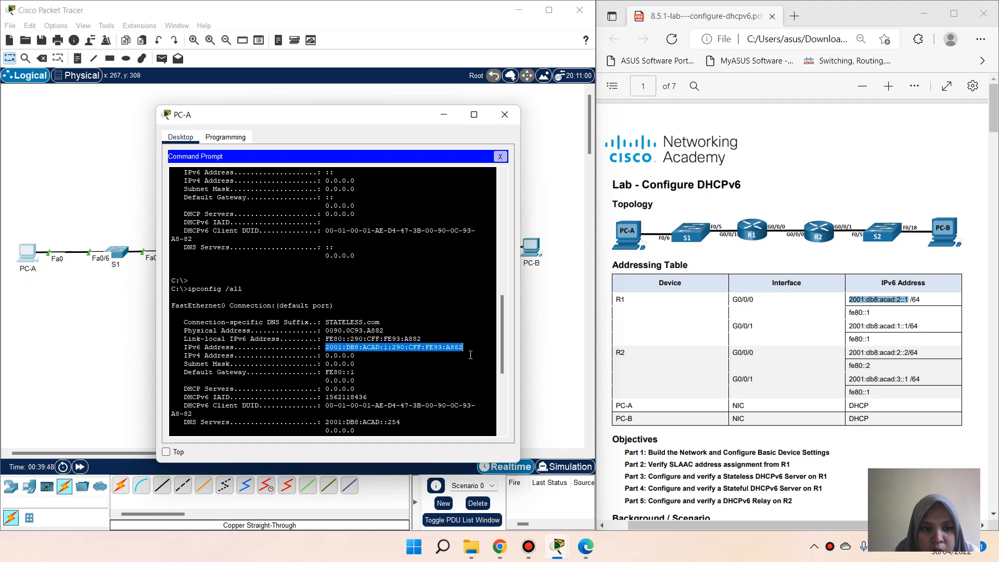
left_click(501, 156)
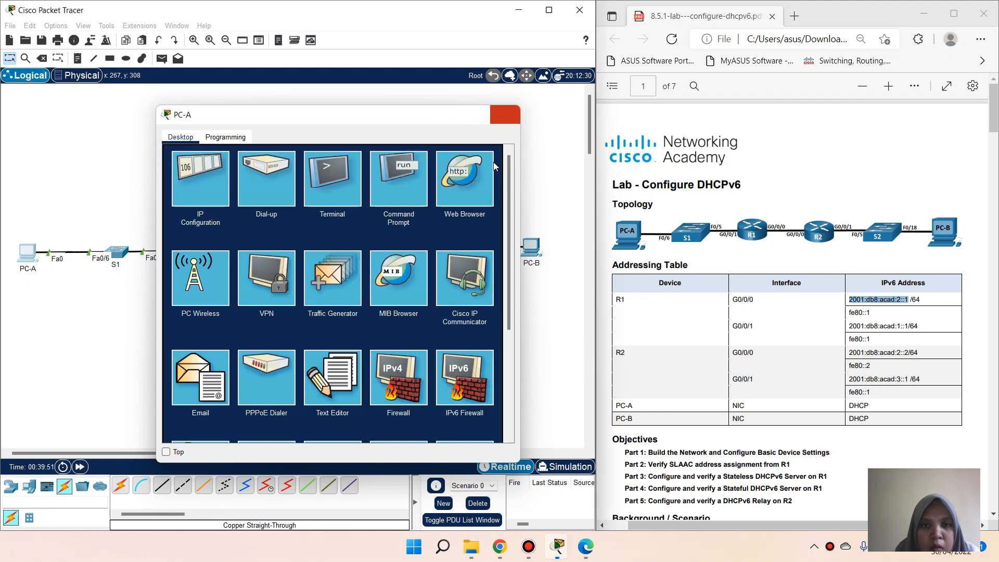
left_click(505, 114)
Step: Ping PC-A's address from PC-B, which fails with 100% loss, then close PC-B
left_click(532, 249)
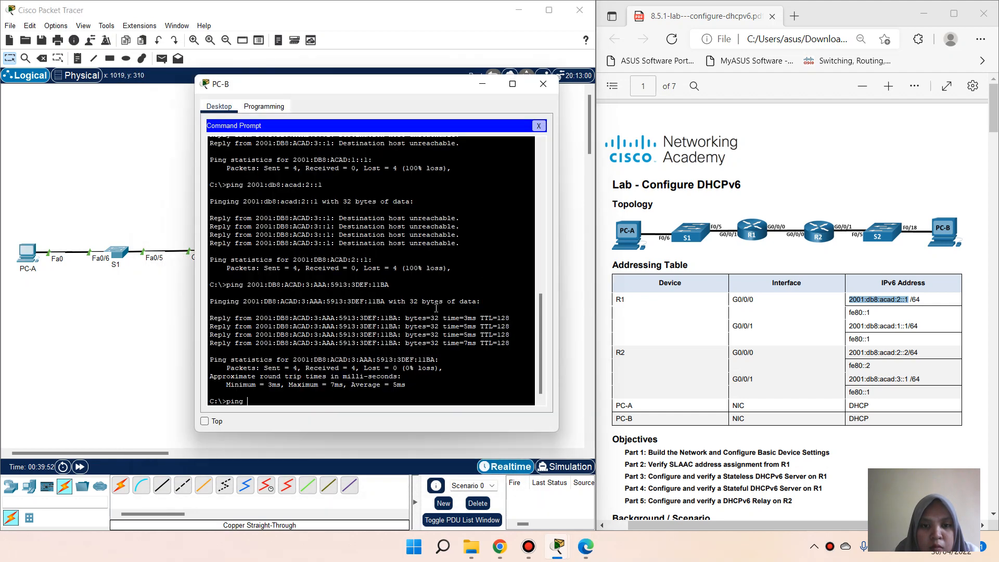
type("ping")
right_click(351, 398)
left_click(373, 419)
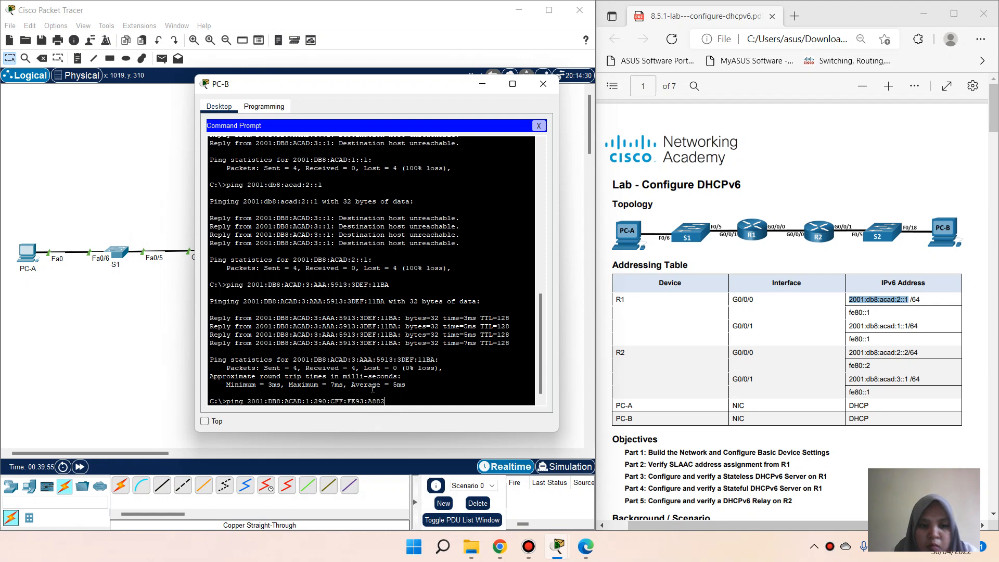
key("Return")
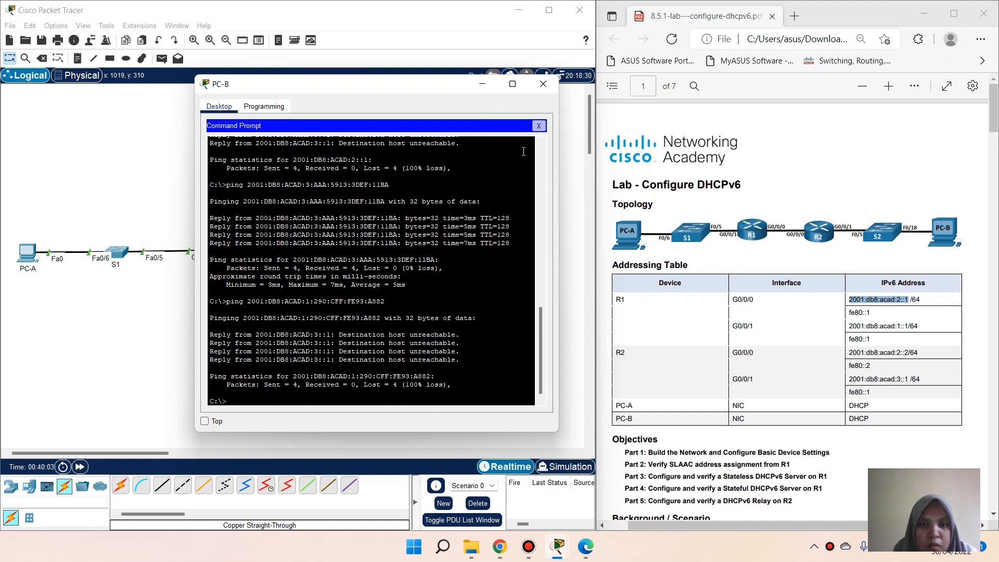
scroll(420, 311, "up", 15)
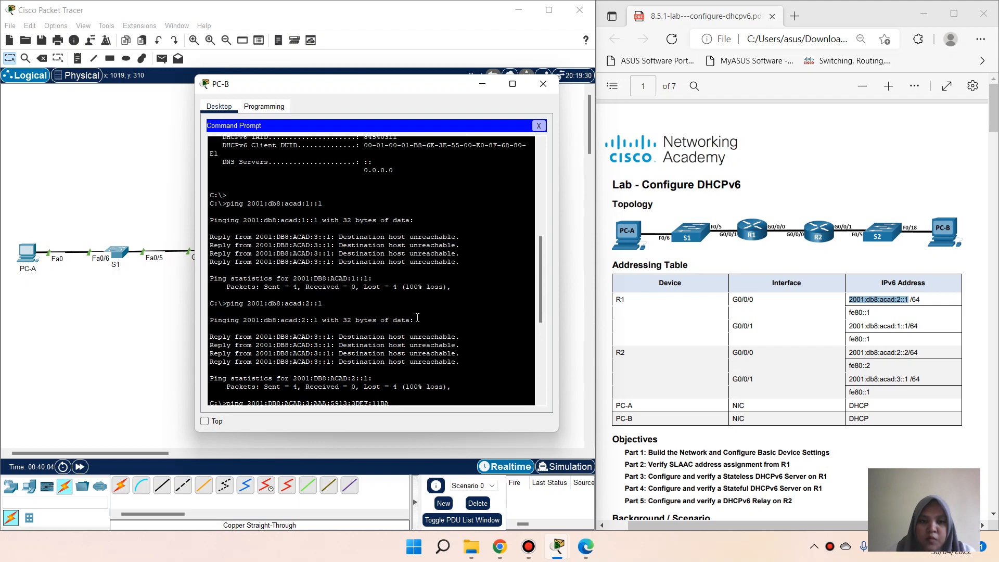
left_click(538, 126)
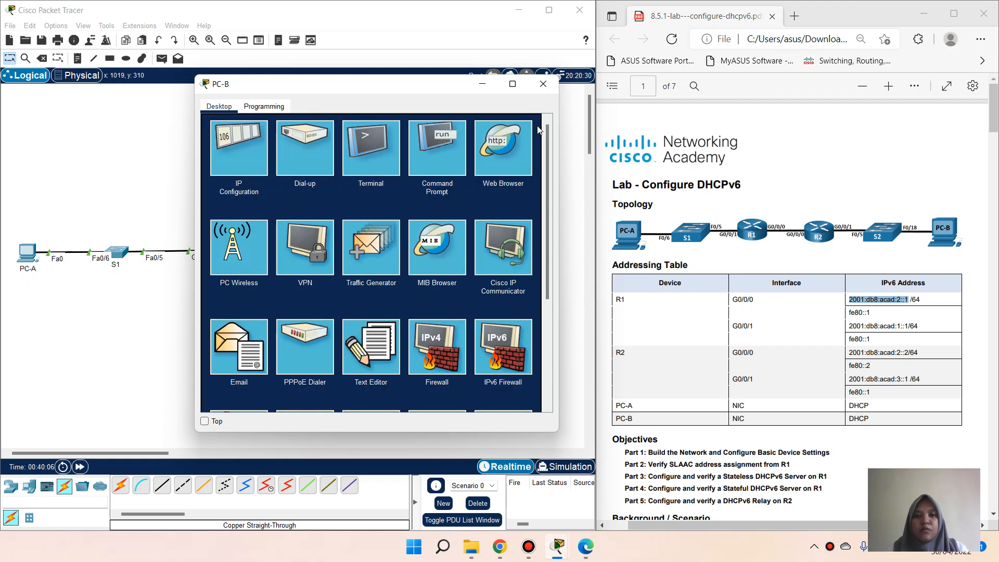
left_click(541, 86)
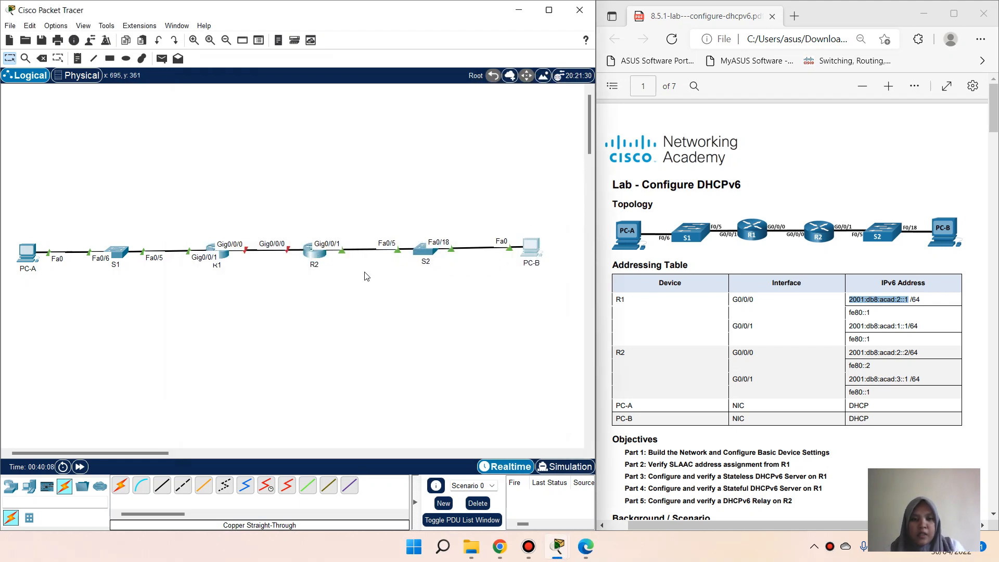